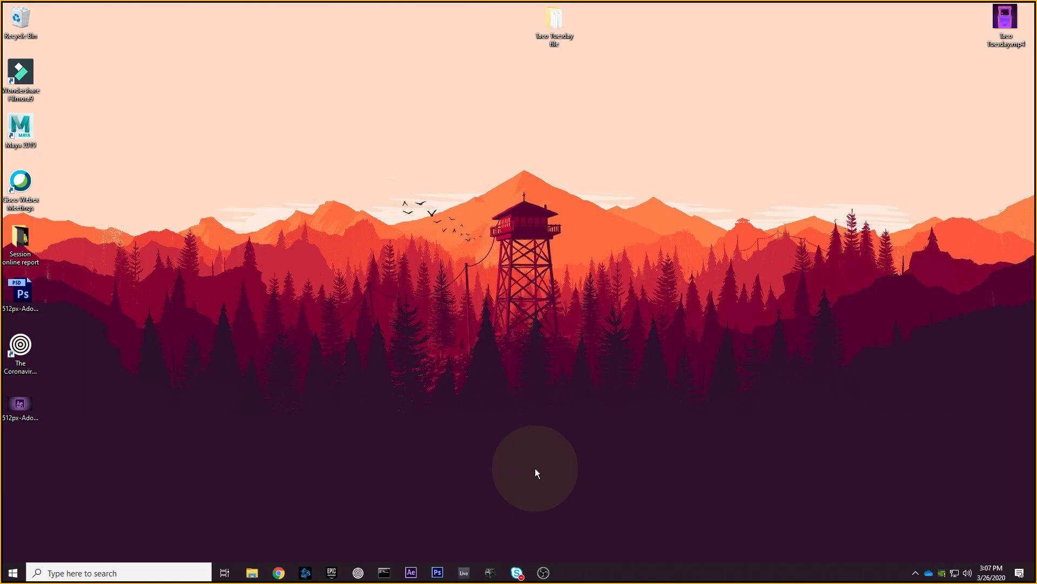
# - Launch After Effects and dismiss its welcome screen
pyautogui.click(414, 573)
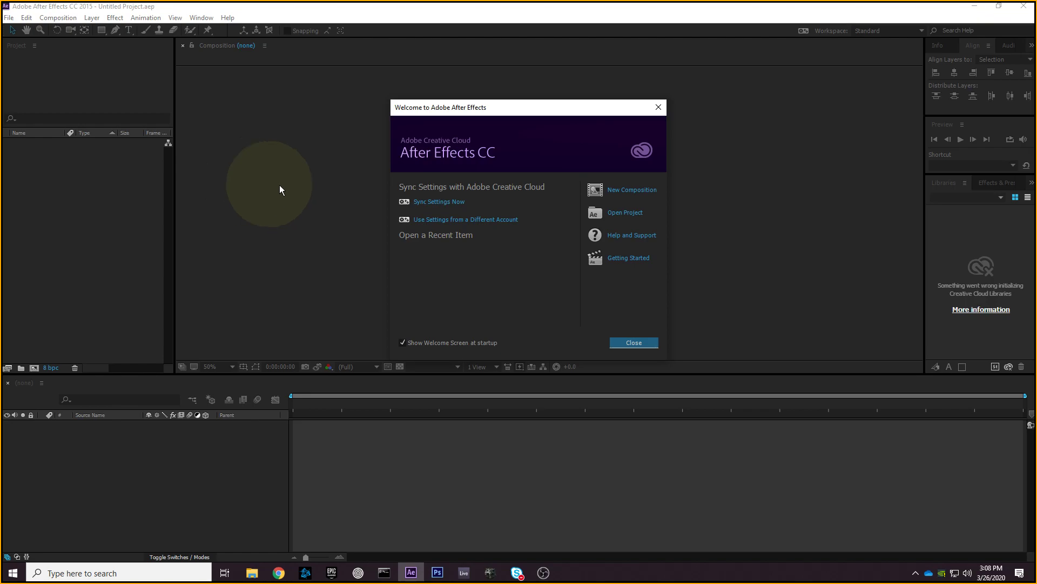
pyautogui.click(641, 342)
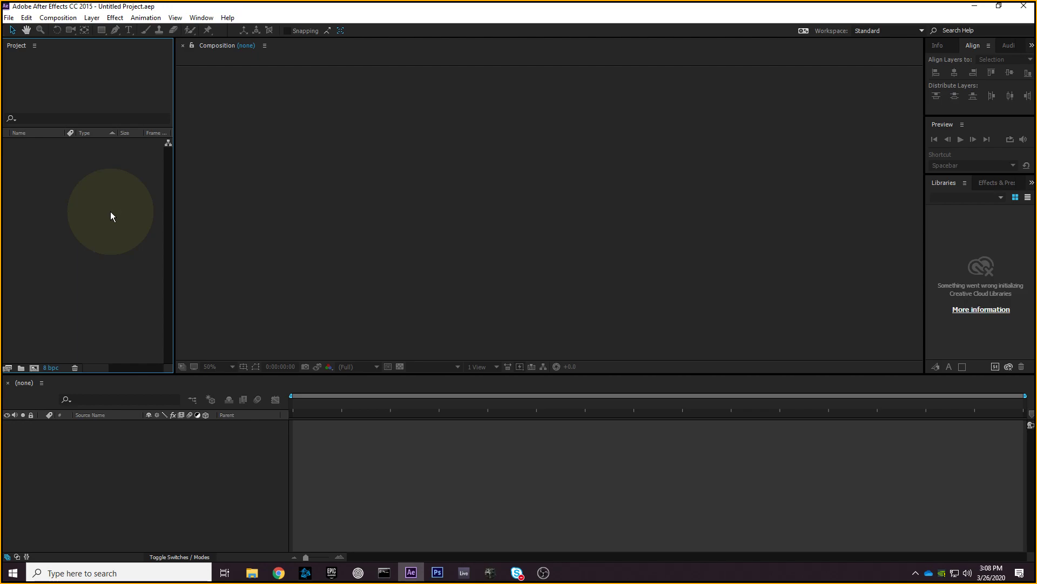
# - Import 8bit-Heads.ai, Arcade-Cabinet.ai, Taco.ai and Taco-Truck.ai from the desktop's Taco Tuesday file folder as footage
pyautogui.rightClick(76, 184)
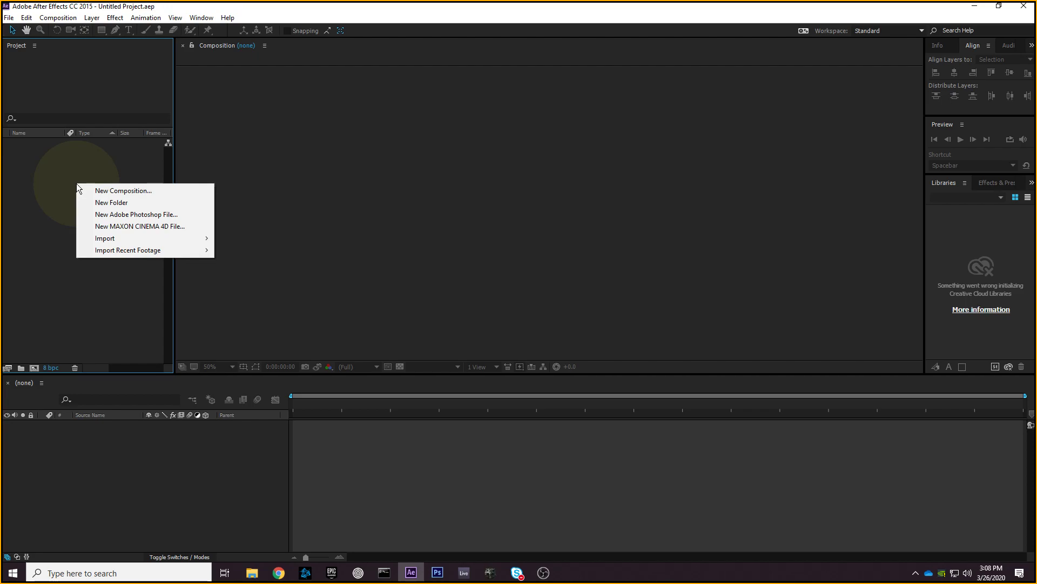
pyautogui.click(9, 17)
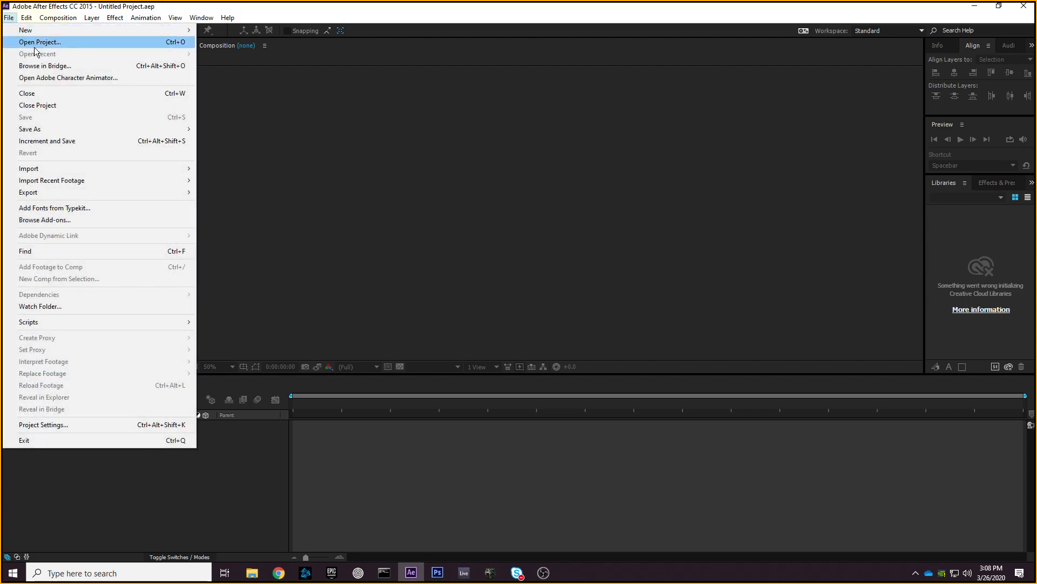
pyautogui.moveTo(76, 173)
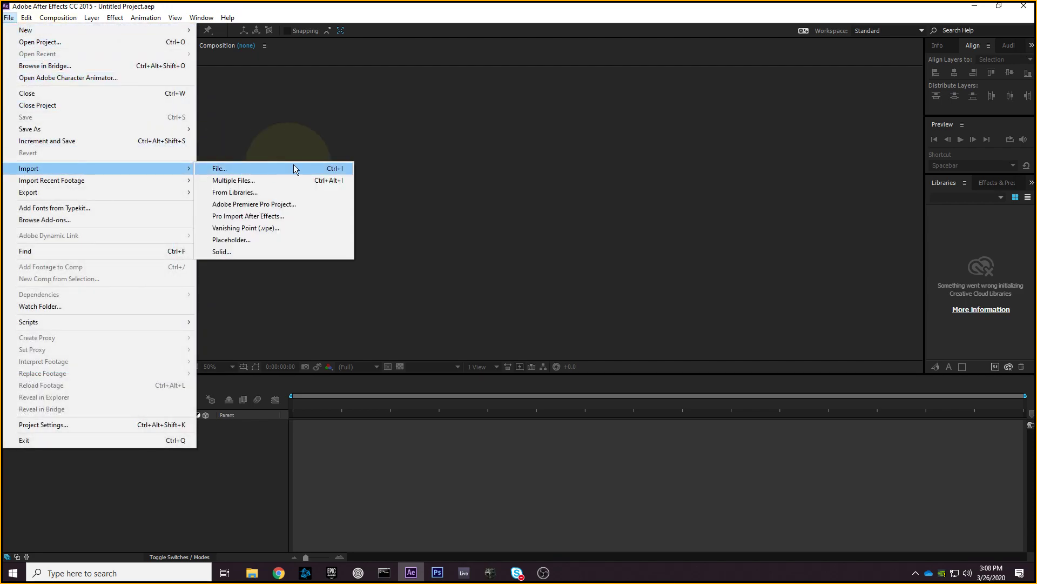
pyautogui.click(270, 168)
pyautogui.rightClick(86, 203)
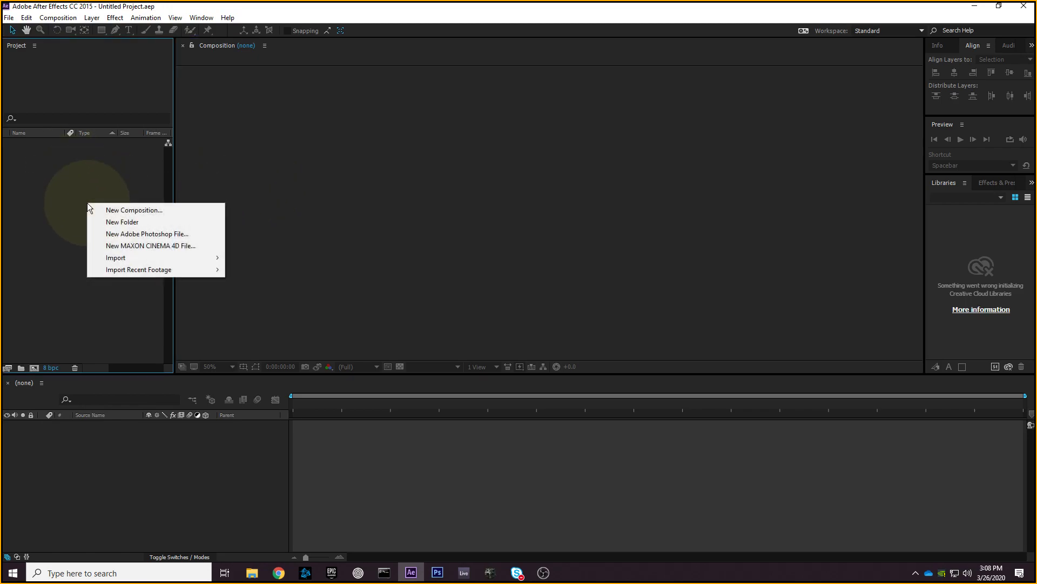
pyautogui.moveTo(124, 258)
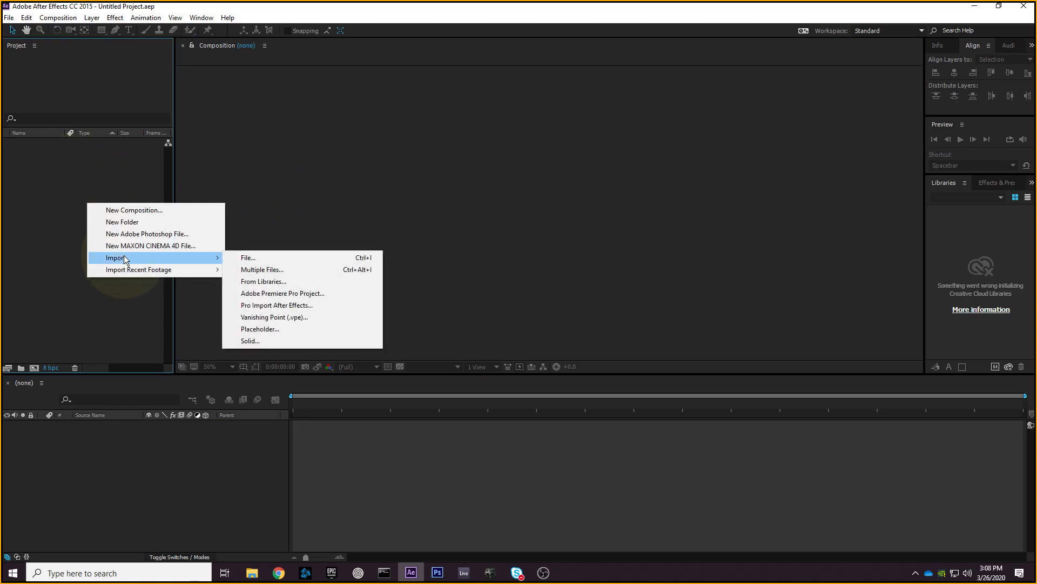
pyautogui.click(257, 258)
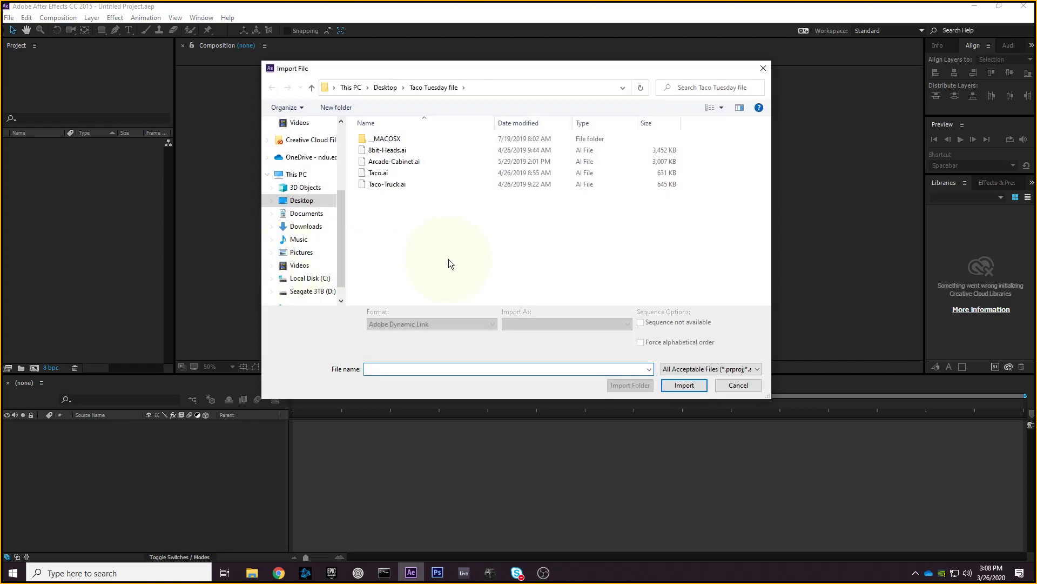
pyautogui.moveTo(427, 237); pyautogui.dragTo(378, 152)
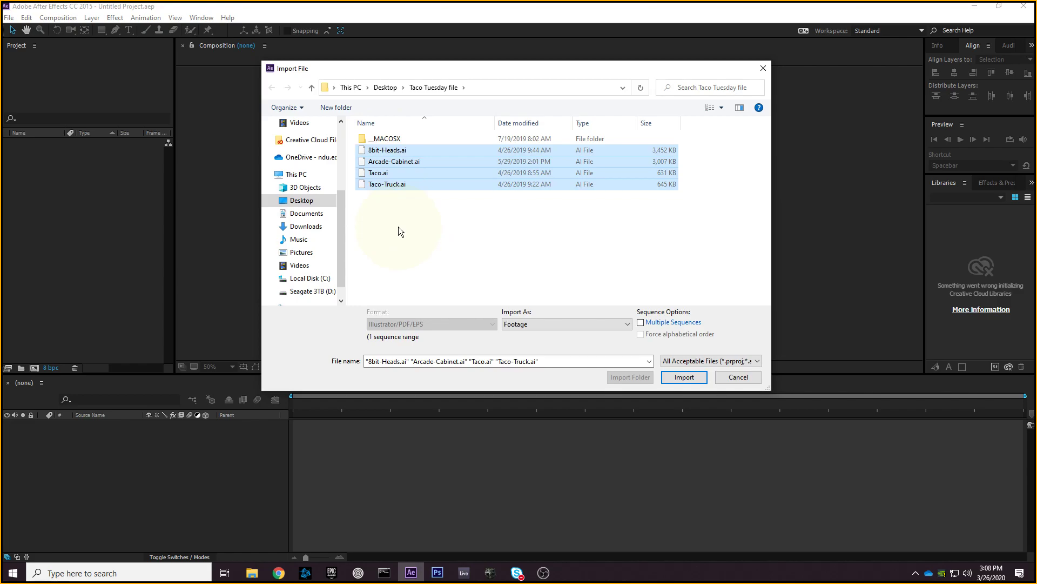
pyautogui.click(695, 380)
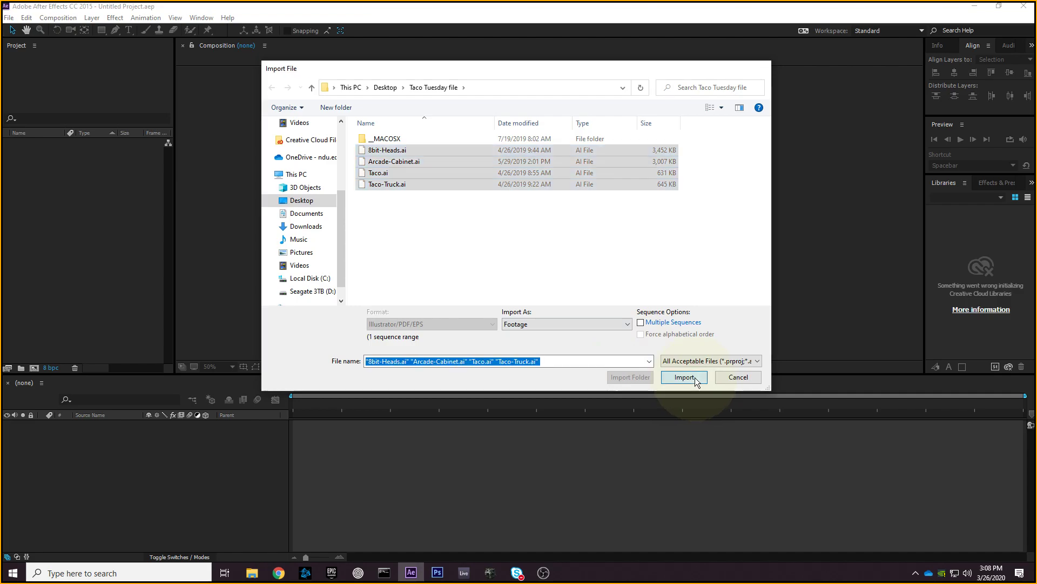
pyautogui.moveTo(74, 232); pyautogui.dragTo(43, 144)
pyautogui.click(95, 245)
pyautogui.moveTo(96, 245); pyautogui.dragTo(49, 230)
# - Create a new folder in the project and name it ASSETS
pyautogui.rightClick(47, 232)
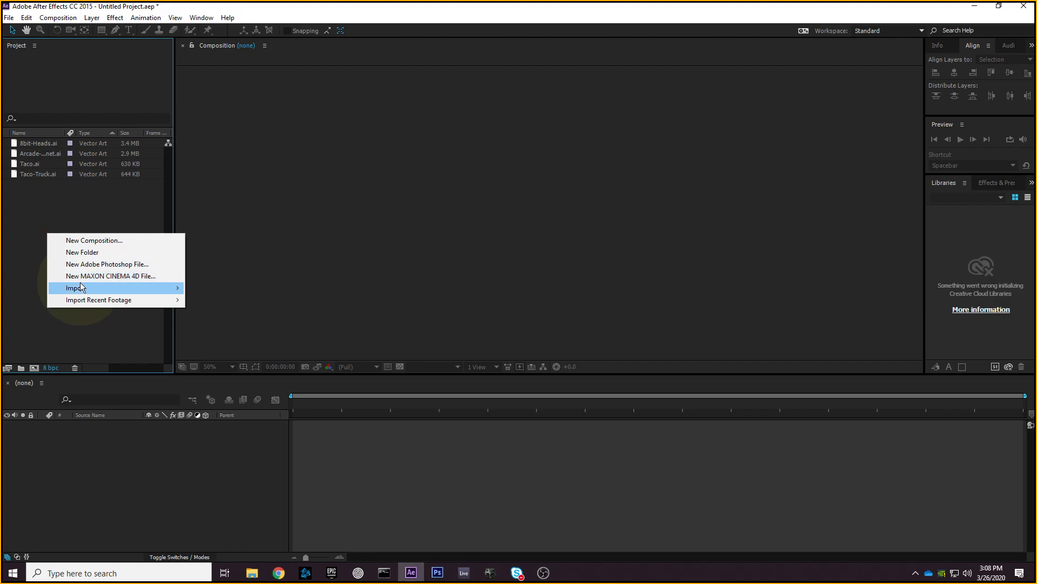
pyautogui.moveTo(81, 286)
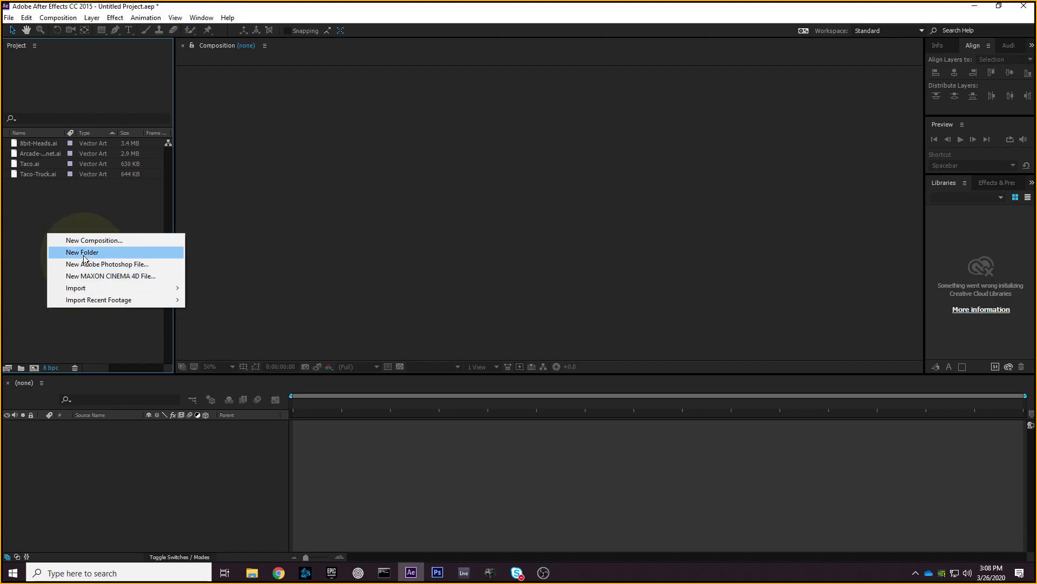
pyautogui.rightClick(51, 213)
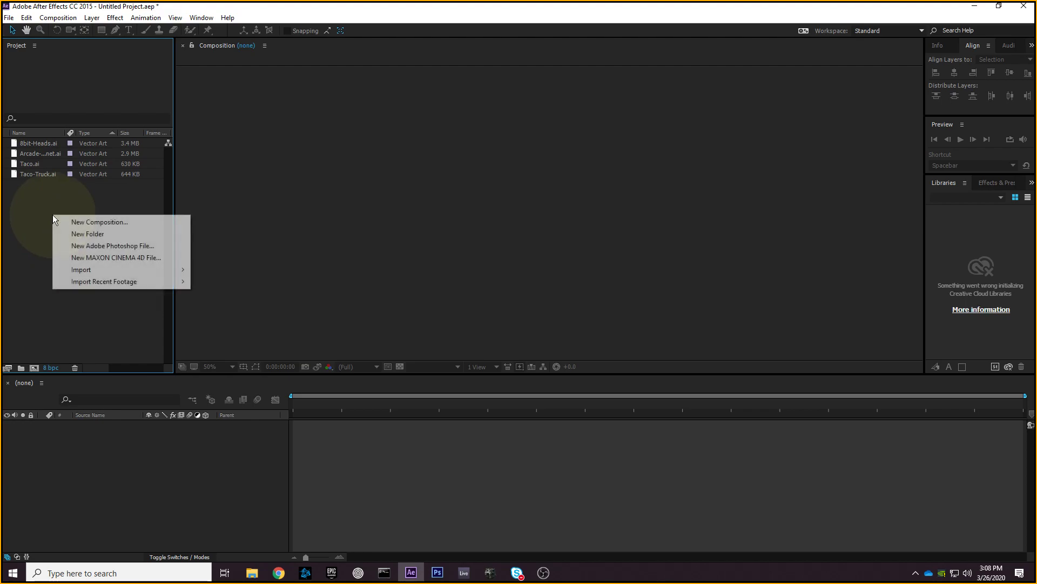
pyautogui.click(77, 234)
pyautogui.press('BackSpace')
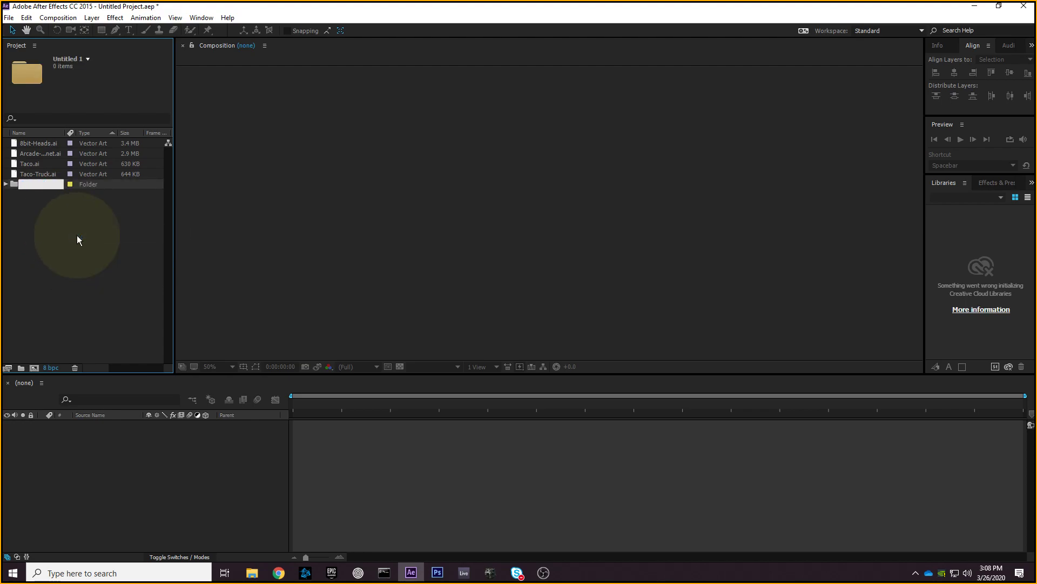
pyautogui.write('ASSETS')
pyautogui.press('Return')
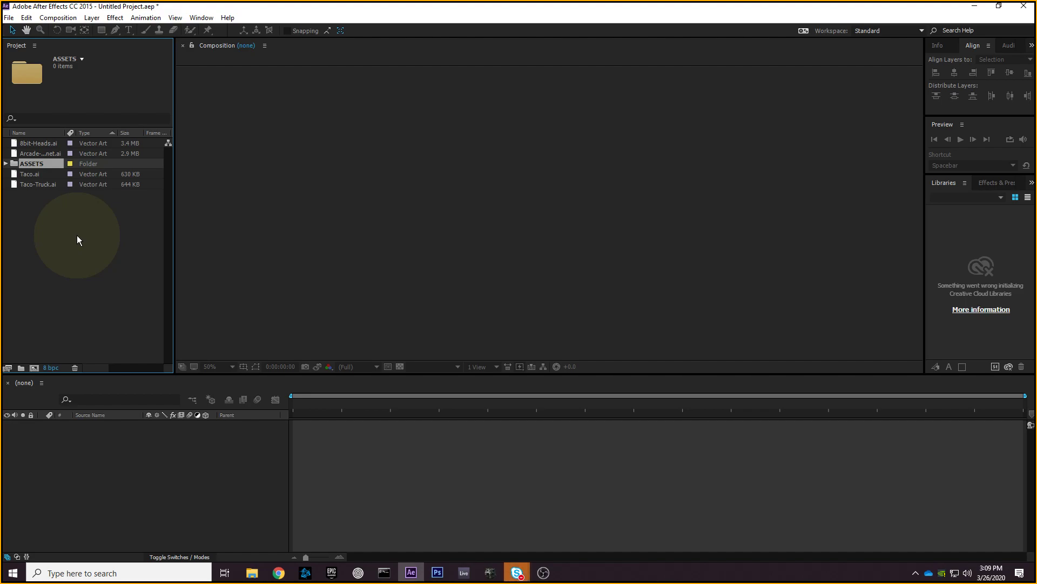
pyautogui.click(516, 572)
pyautogui.click(534, 552)
pyautogui.click(88, 222)
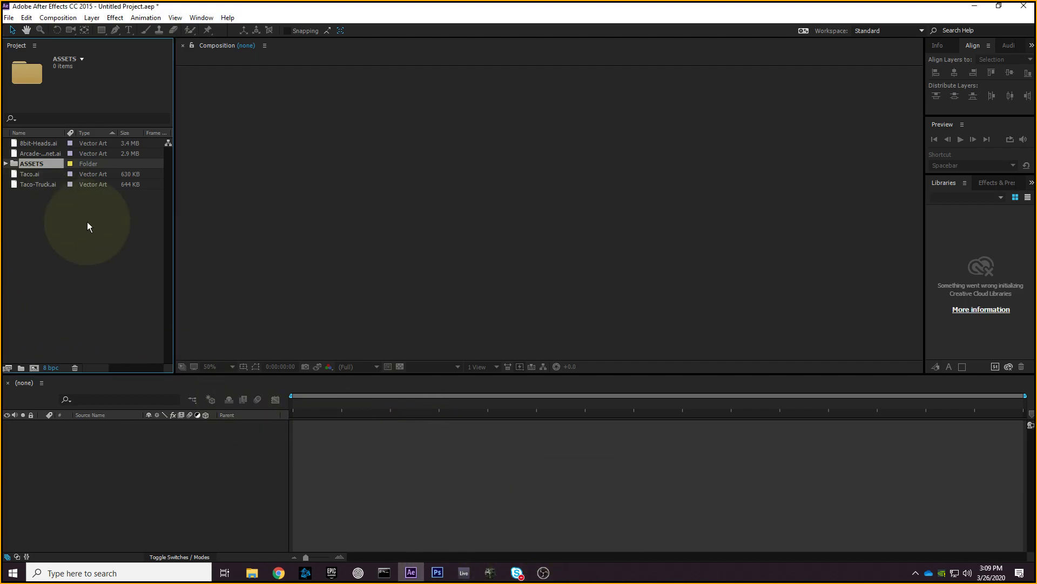
pyautogui.click(31, 164)
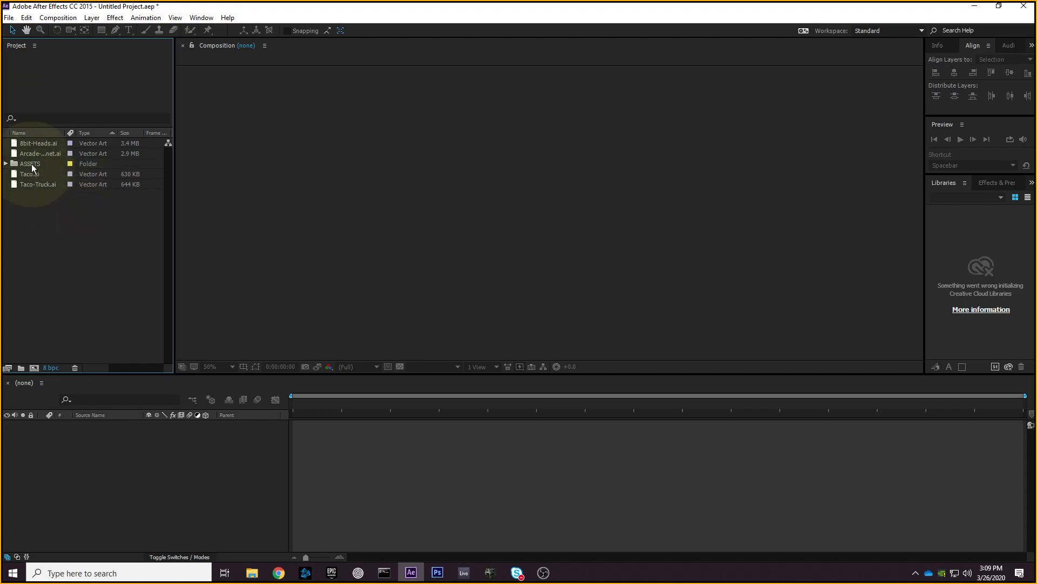
pyautogui.click(34, 184)
pyautogui.click(35, 201)
pyautogui.click(36, 155)
pyautogui.click(50, 200)
pyautogui.click(34, 165)
pyautogui.click(60, 225)
pyautogui.click(28, 161)
pyautogui.click(56, 214)
pyautogui.click(33, 163)
pyautogui.click(50, 198)
pyautogui.click(30, 161)
pyautogui.click(47, 216)
pyautogui.click(27, 164)
pyautogui.click(42, 207)
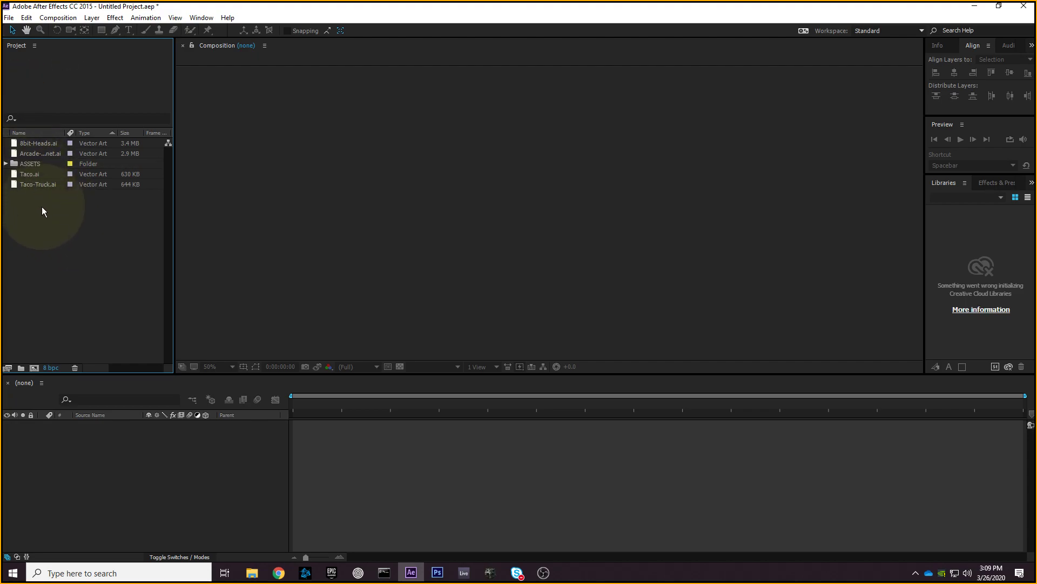
# - Move Taco.ai, Taco-Truck.ai, 8bit-Heads.ai and Arcade-Cabinet.ai into the ASSETS folder
pyautogui.click(37, 186)
pyautogui.keyDown('shift'); pyautogui.click(31, 175); pyautogui.keyUp('shift')
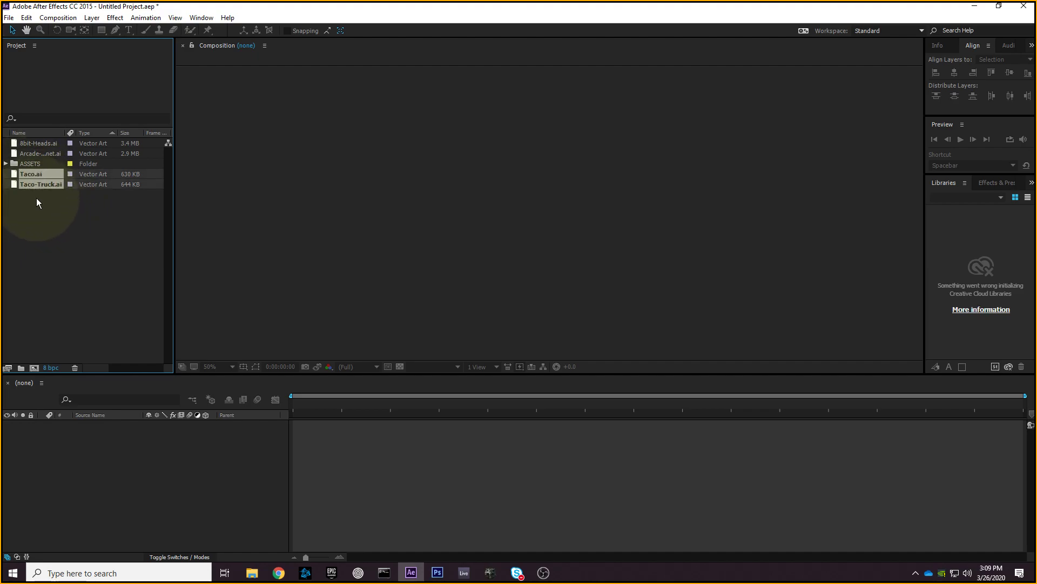
pyautogui.moveTo(55, 209); pyautogui.dragTo(36, 163)
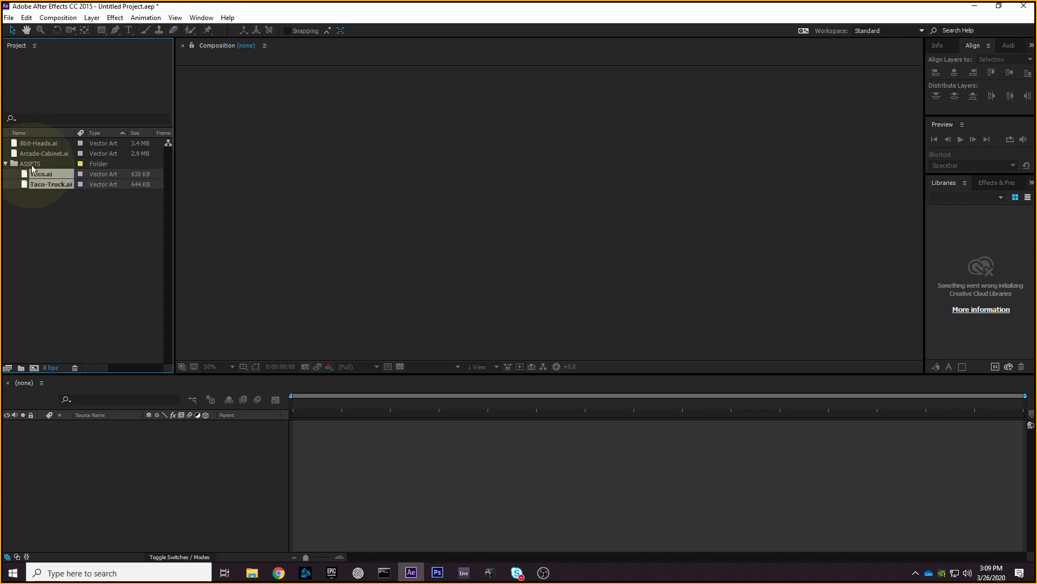
pyautogui.click(68, 192)
pyautogui.click(53, 144)
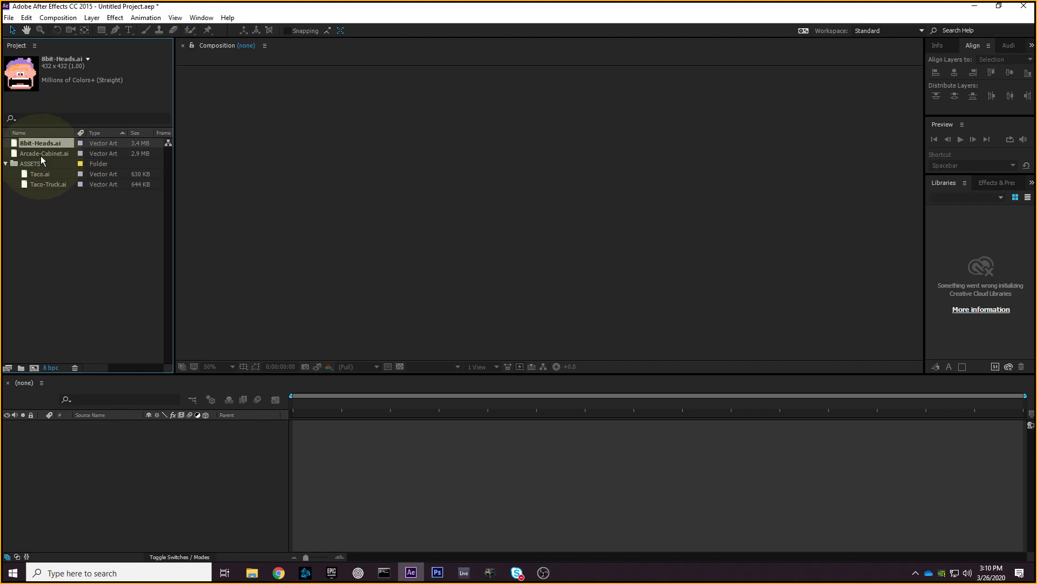
pyautogui.keyDown('ctrl'); pyautogui.click(42, 154); pyautogui.keyUp('ctrl')
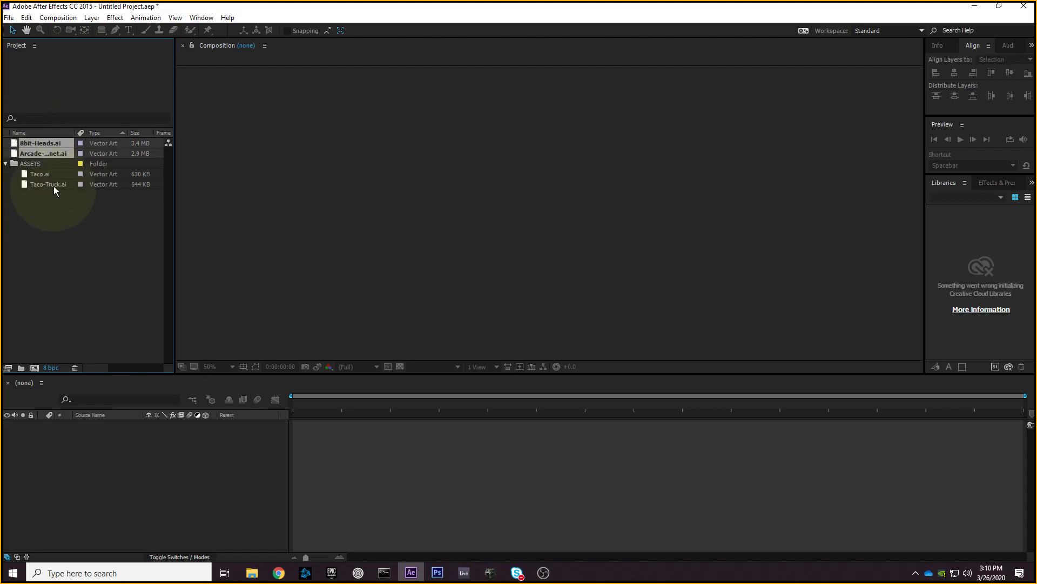
pyautogui.moveTo(32, 141); pyautogui.dragTo(41, 162)
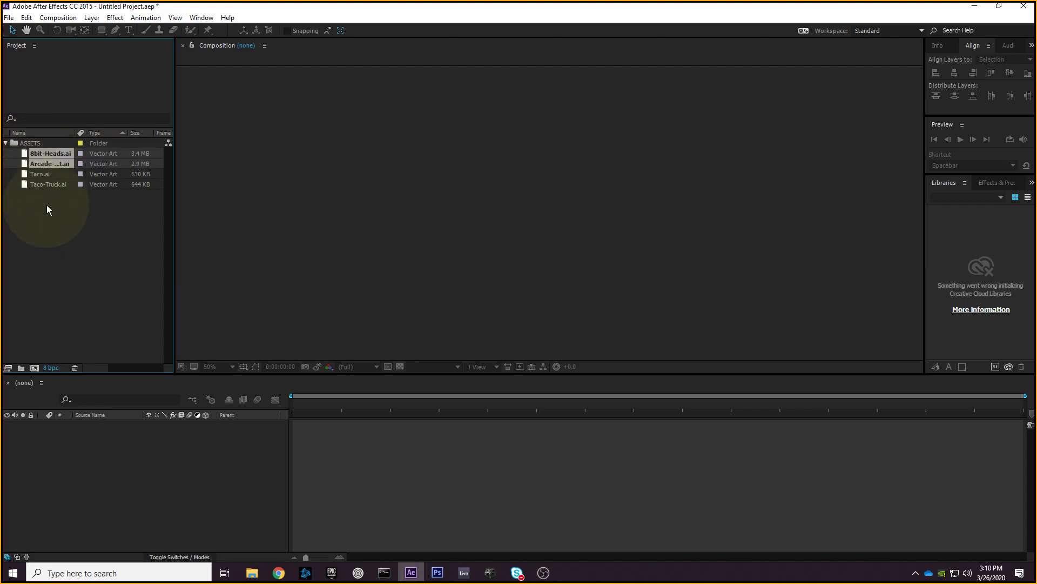
pyautogui.click(5, 143)
pyautogui.click(6, 143)
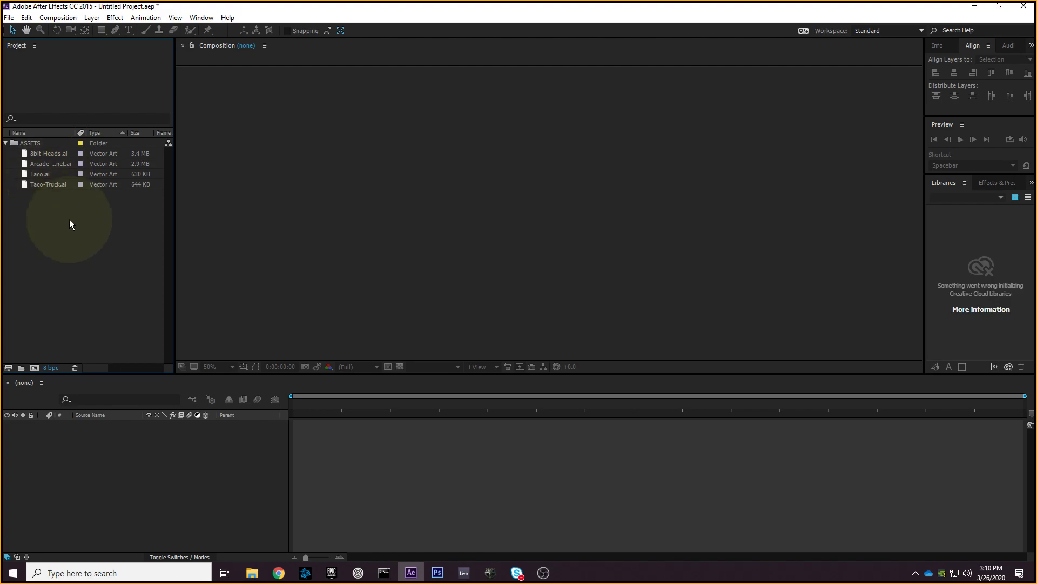
# - Replace the Arcade-Cabinet.ai footage with a layered composition
pyautogui.click(55, 163)
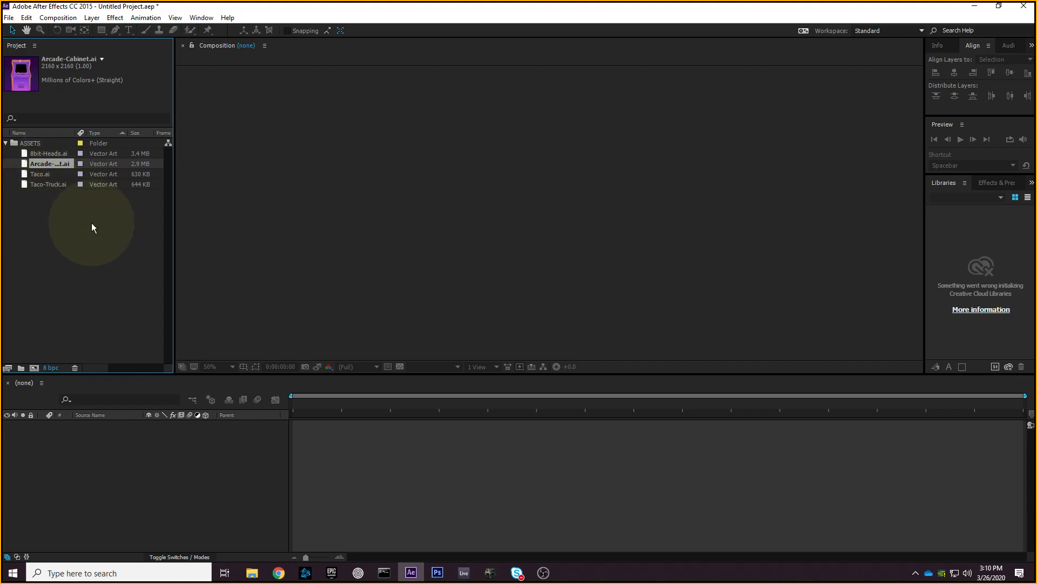
pyautogui.rightClick(53, 163)
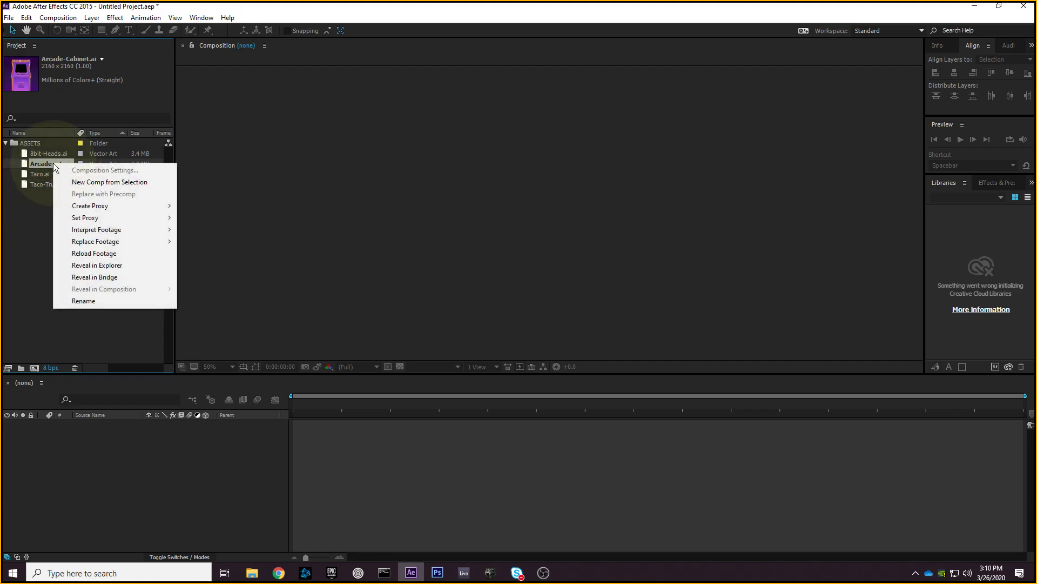
pyautogui.moveTo(134, 241)
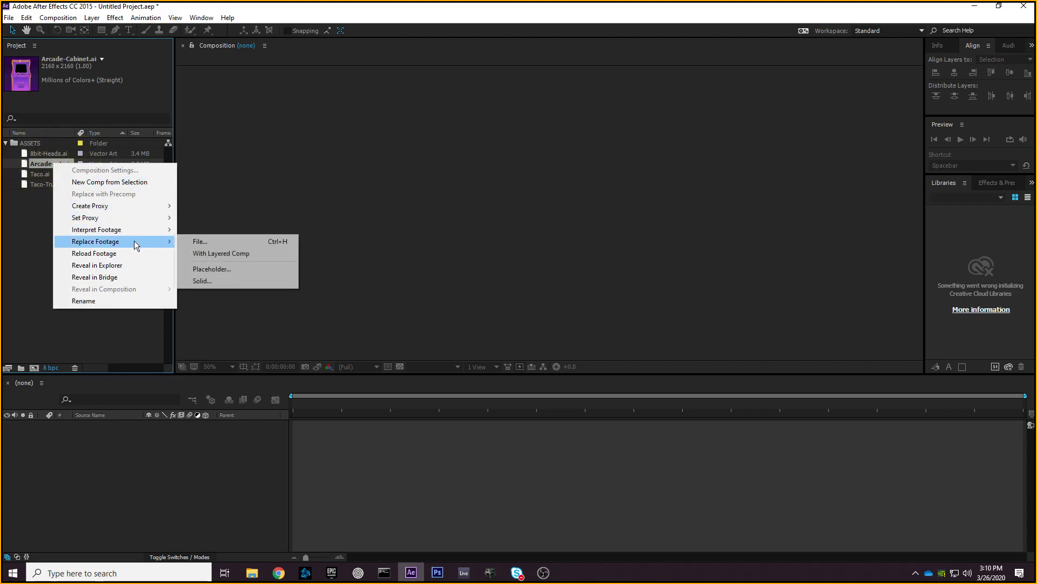
pyautogui.click(215, 254)
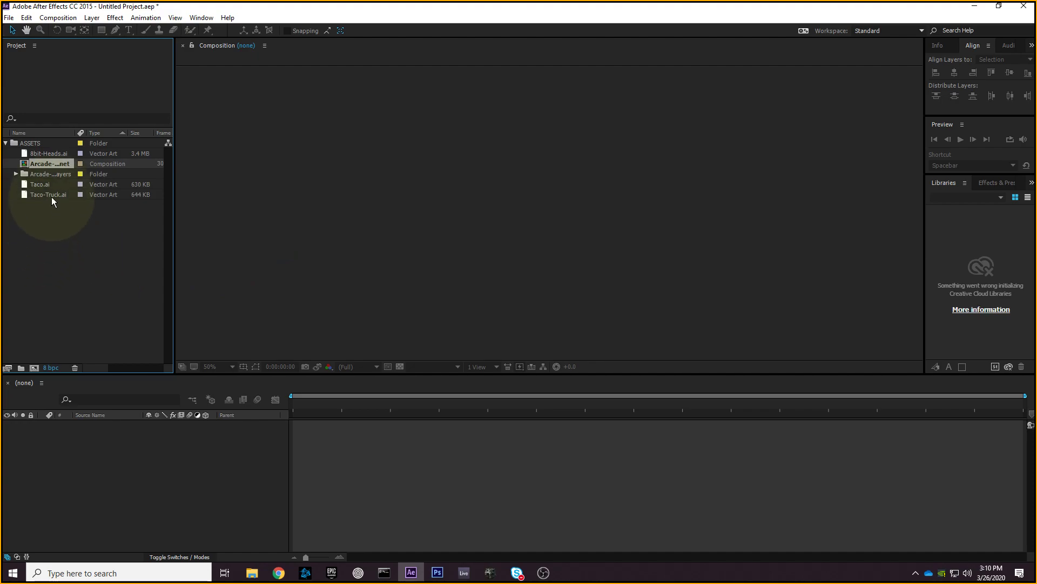
# - Examine the layer files in the Arcade-Cabinet layers folder and the Arcade-Cabinet composition, leaving the layers folder collapsed
pyautogui.click(37, 174)
pyautogui.click(16, 174)
pyautogui.moveTo(20, 242); pyautogui.dragTo(53, 182)
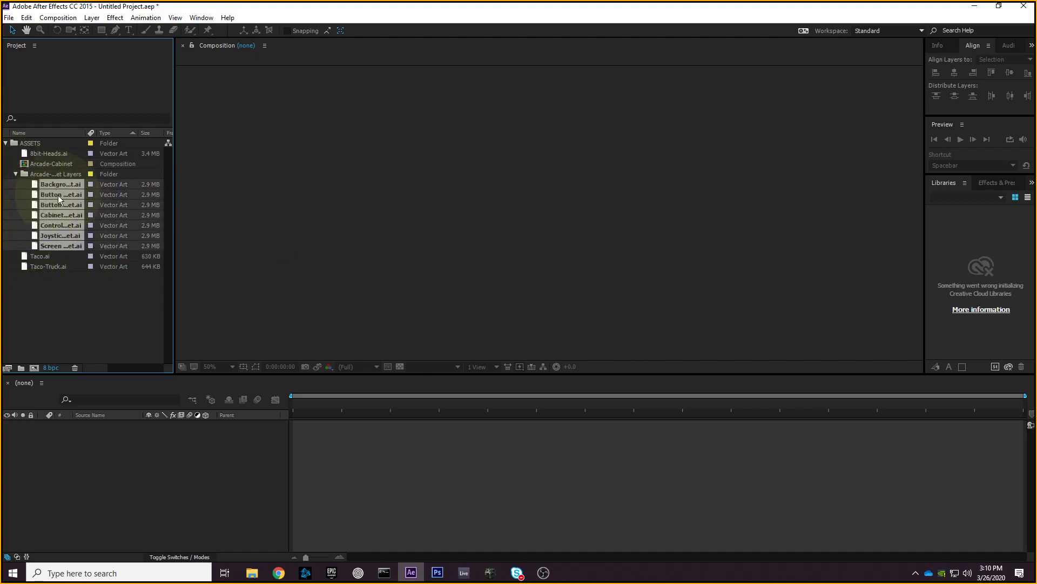
pyautogui.click(41, 171)
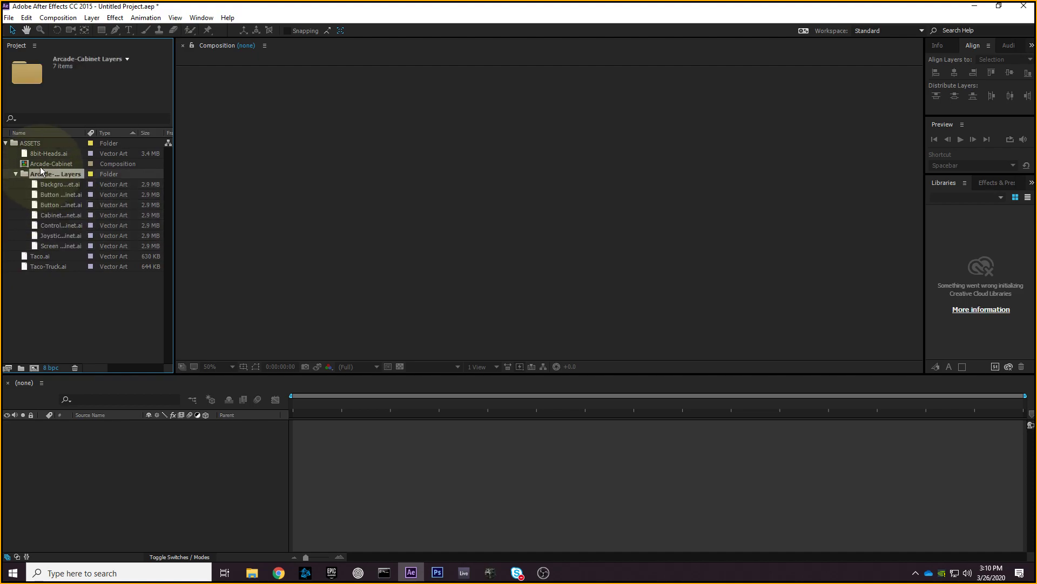
pyautogui.click(40, 165)
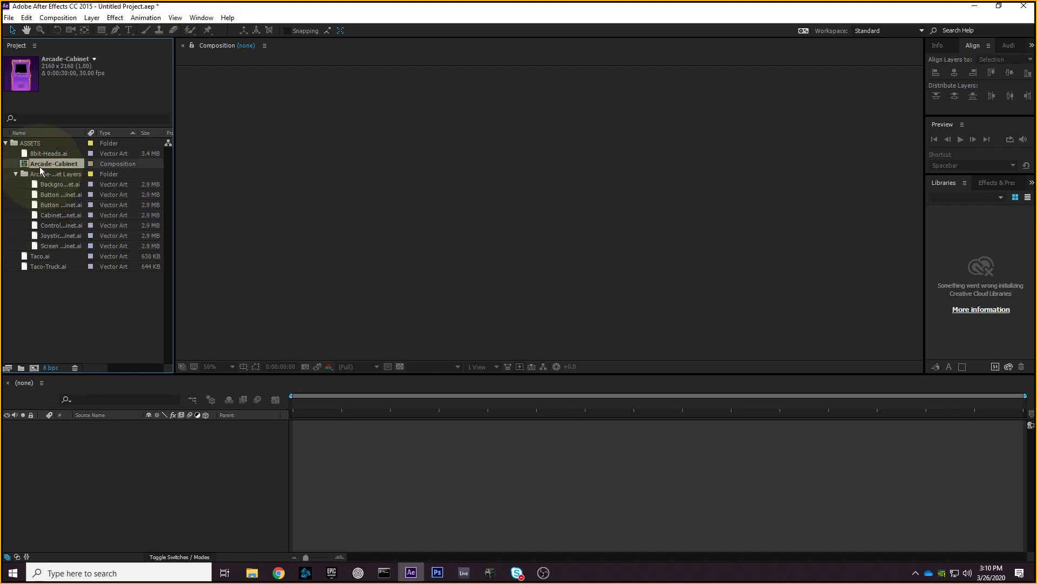
pyautogui.click(16, 173)
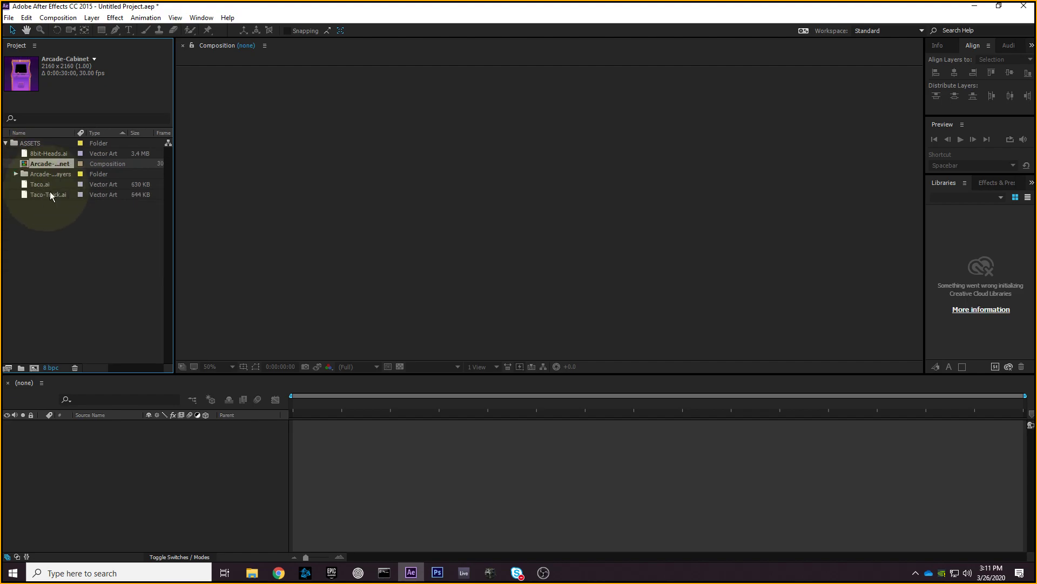
pyautogui.click(69, 222)
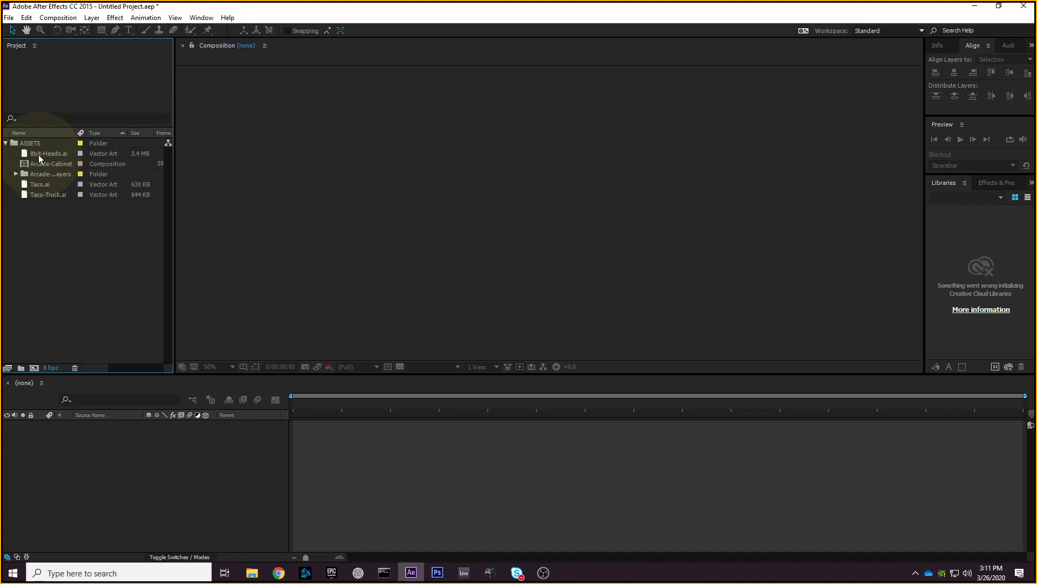
# - Replace the 8bit-Heads.ai footage with a layered composition
pyautogui.click(38, 154)
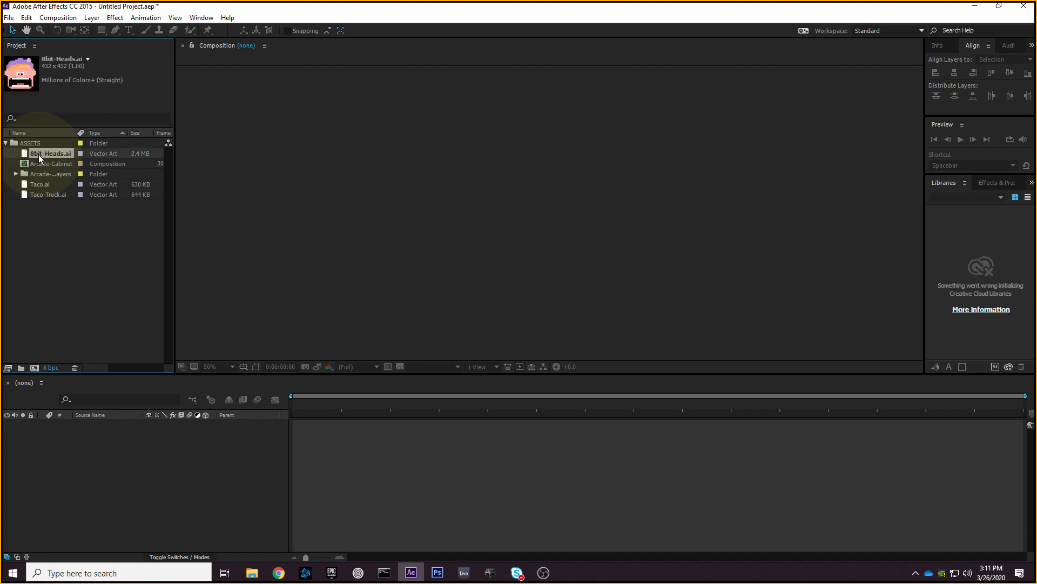
pyautogui.rightClick(38, 155)
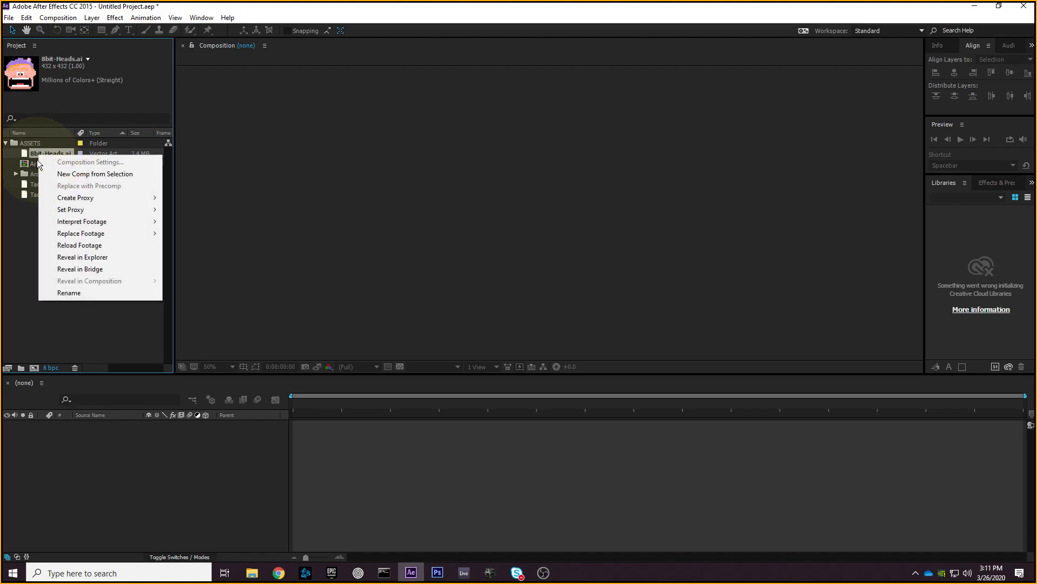
pyautogui.moveTo(103, 238)
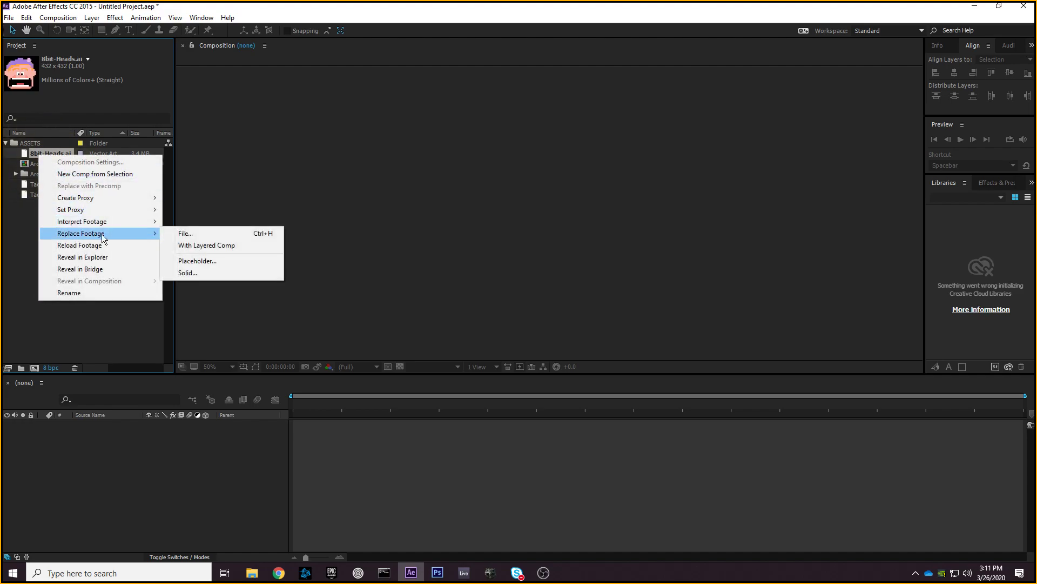
pyautogui.click(196, 247)
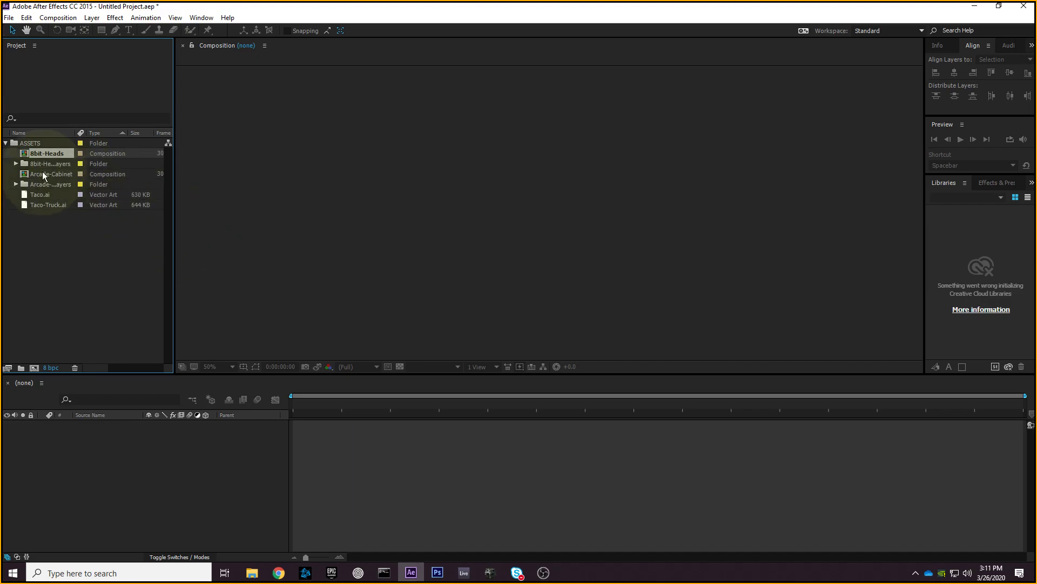
# - Examine the 8bit-Heads and Arcade-Cabinet compositions and the 8bit-Heads layer files, leaving the ASSETS folder collapsed
pyautogui.click(43, 175)
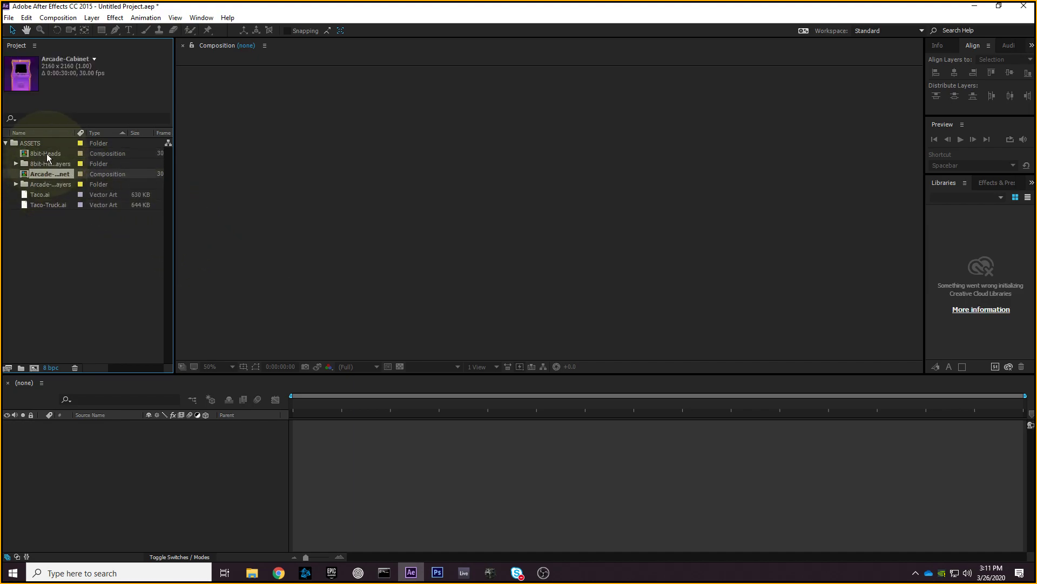
pyautogui.click(47, 154)
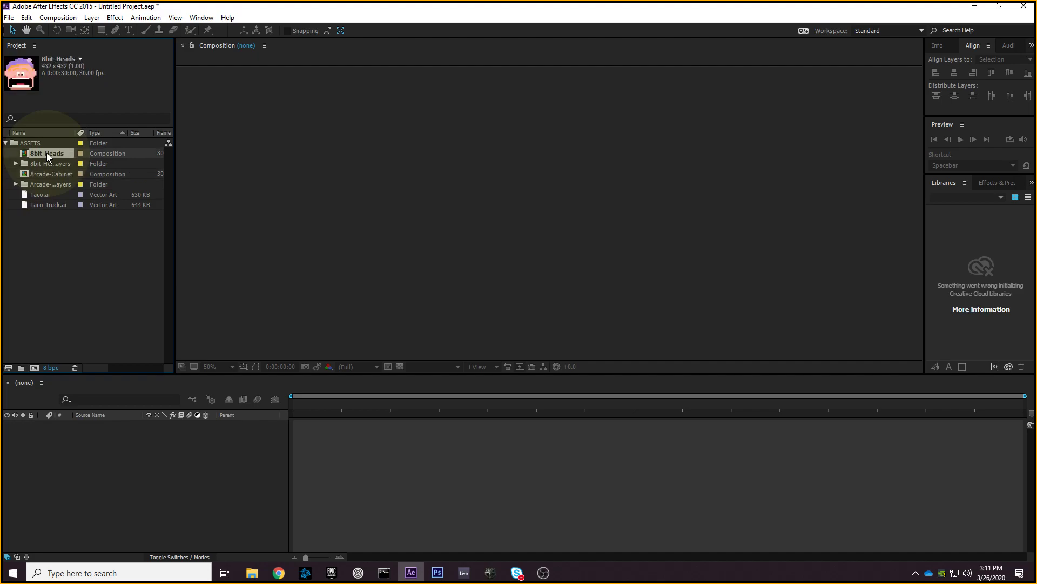
pyautogui.click(39, 163)
pyautogui.click(45, 174)
pyautogui.click(24, 164)
pyautogui.click(15, 163)
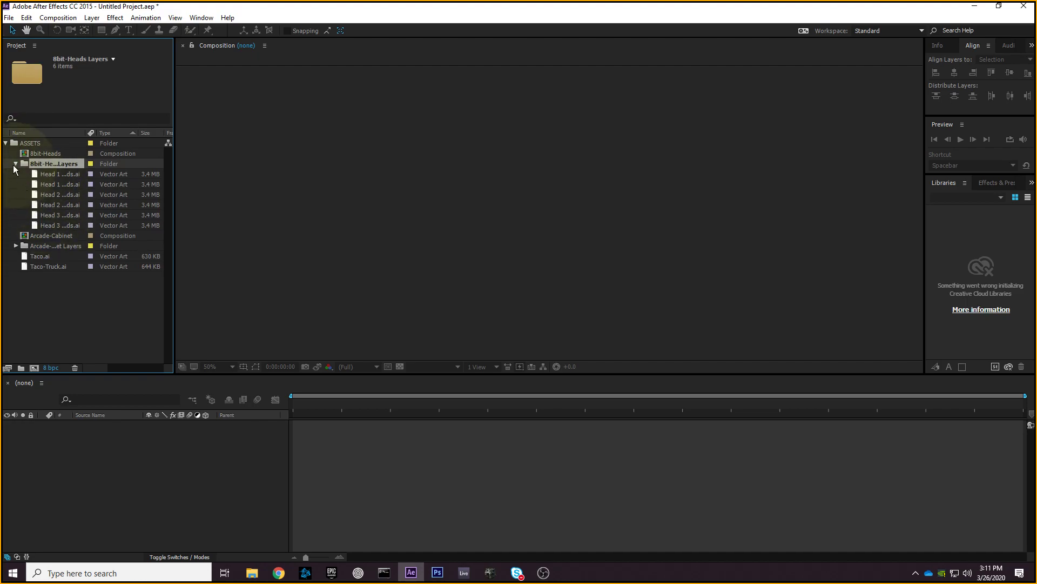
pyautogui.click(16, 164)
pyautogui.click(6, 144)
pyautogui.click(5, 144)
pyautogui.click(6, 143)
pyautogui.click(6, 143)
pyautogui.click(6, 143)
# - Create a new folder at the project's root level and name it COMPS
pyautogui.rightClick(45, 200)
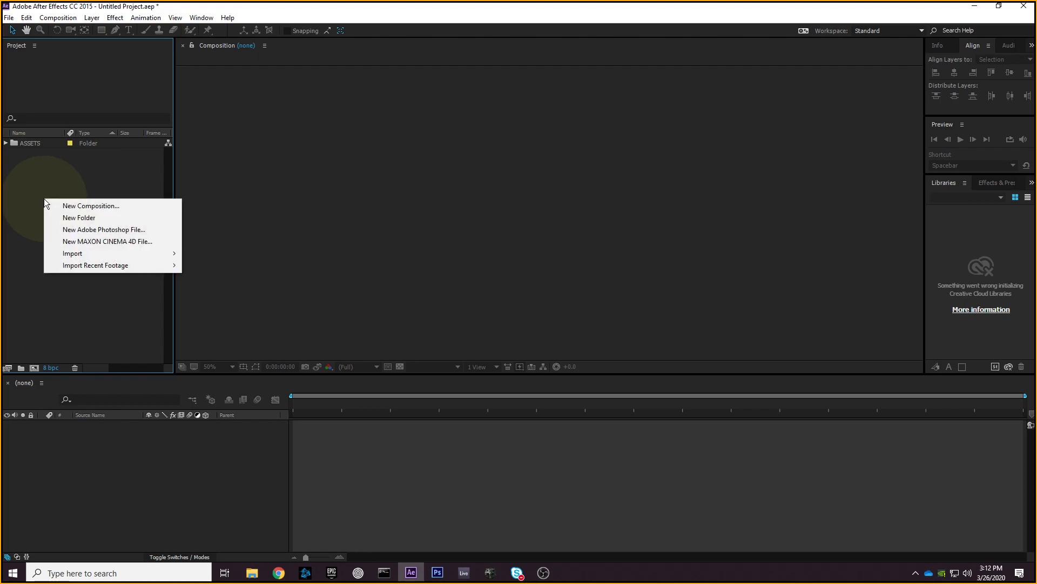
pyautogui.click(81, 217)
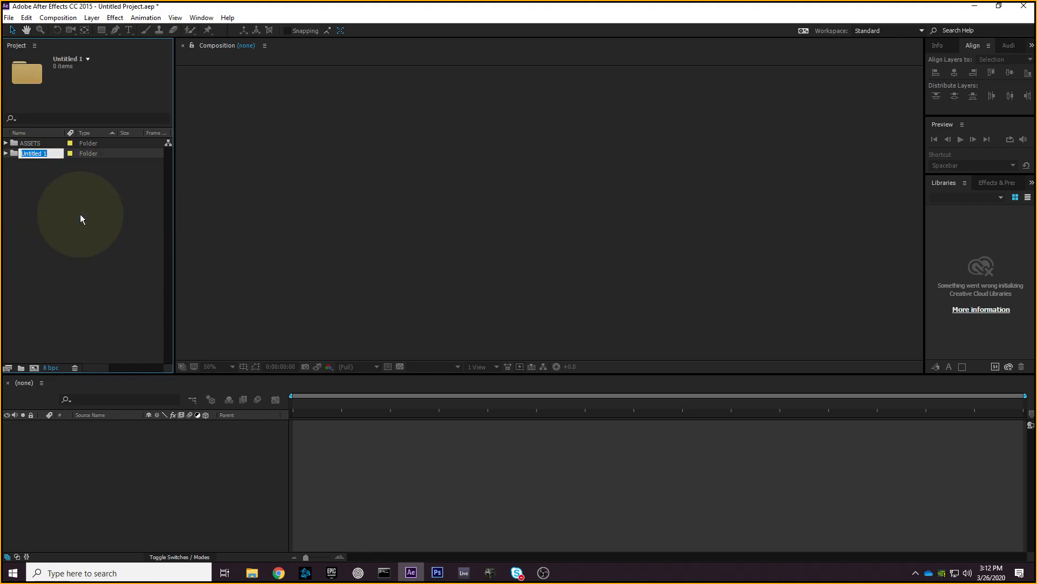
pyautogui.write('COMPS')
pyautogui.press('Return')
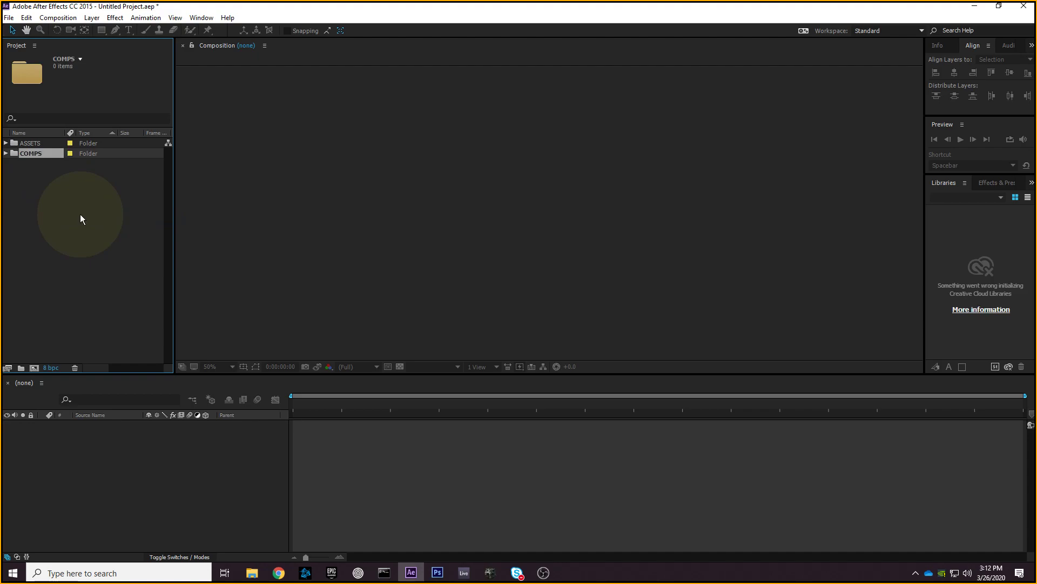
pyautogui.click(80, 213)
# - Create another root-level project folder and name it preCOMPS
pyautogui.rightClick(52, 199)
pyautogui.click(86, 216)
pyautogui.write('preCOM')
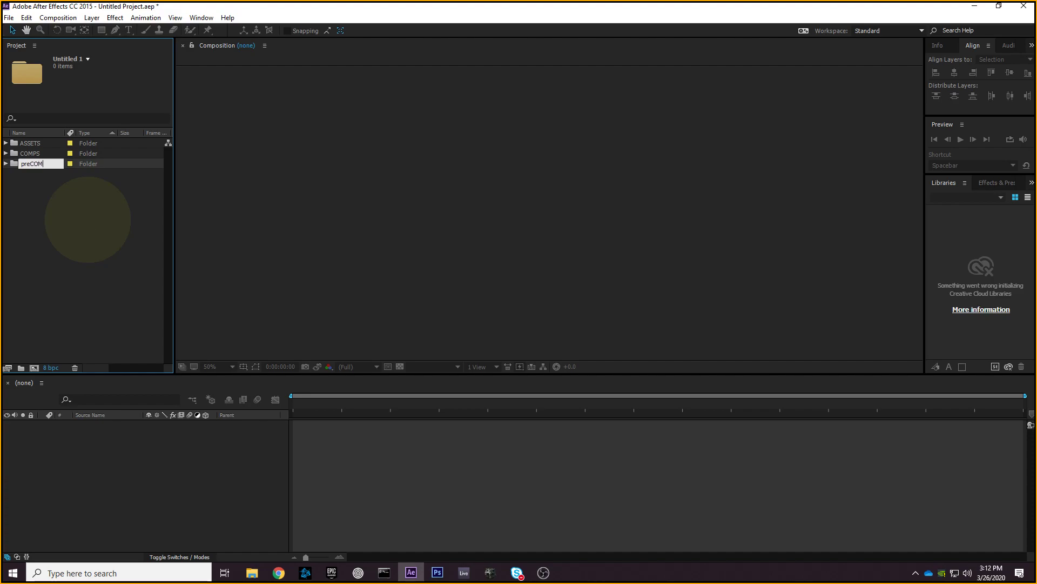
pyautogui.write('PS')
pyautogui.press('Return')
pyautogui.click(87, 219)
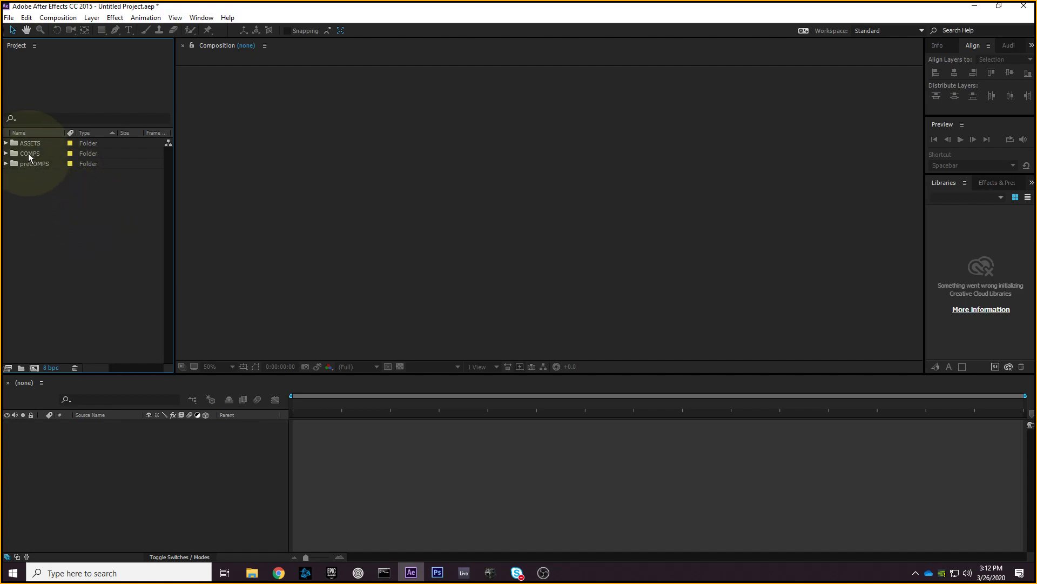
# - Start a new composition inside the COMPS folder and name it Taco Tuesday
pyautogui.click(8, 153)
pyautogui.click(6, 154)
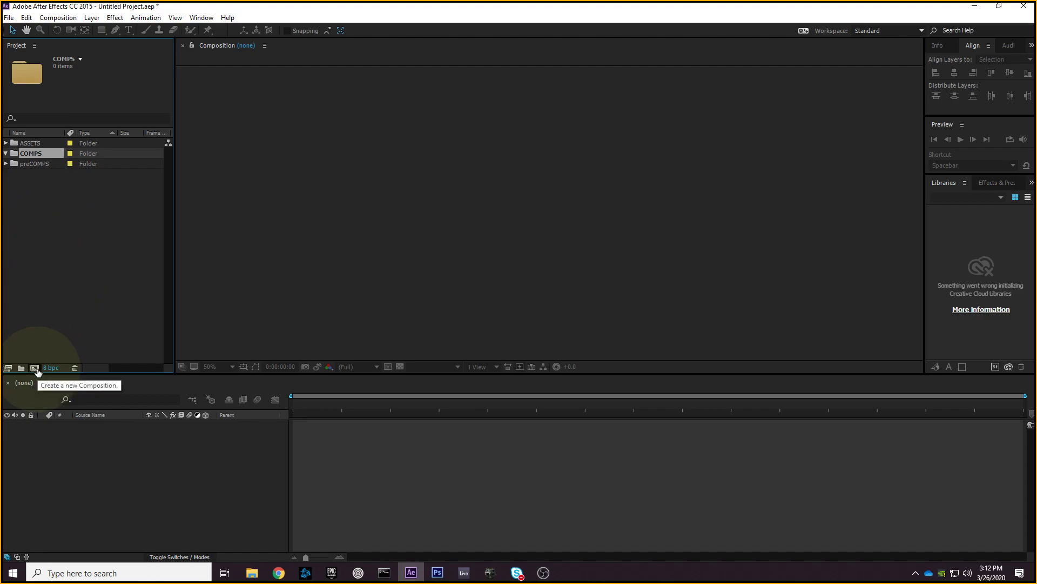
pyautogui.click(34, 368)
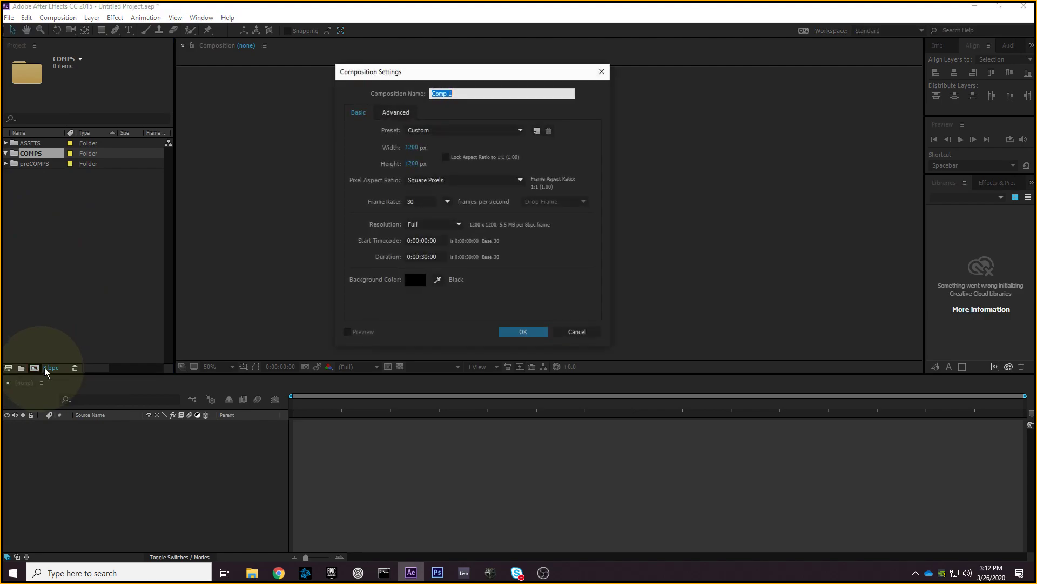
pyautogui.moveTo(380, 70); pyautogui.dragTo(428, 79)
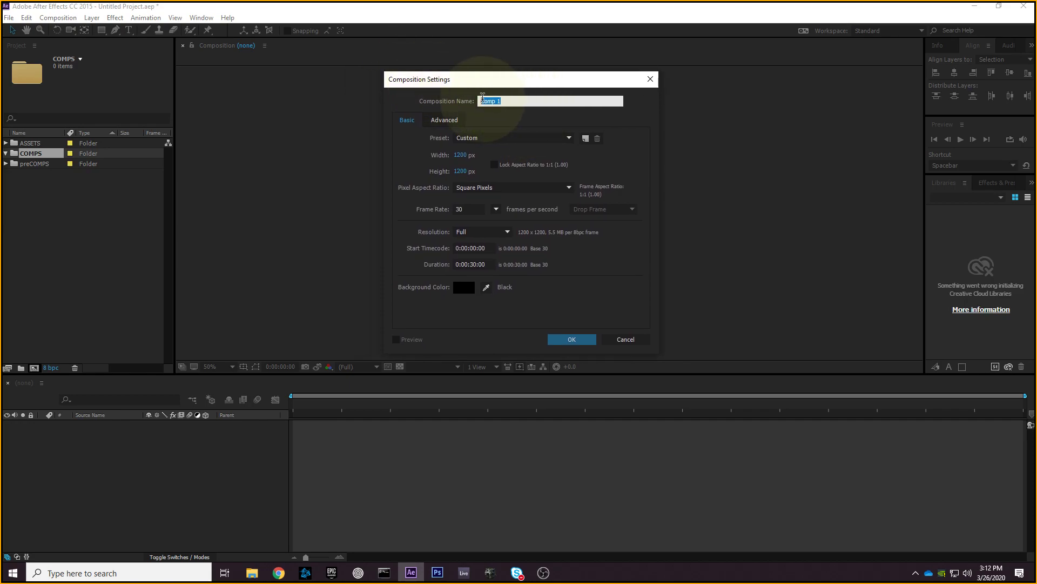
pyautogui.write('Tao')
pyautogui.write('co ')
pyautogui.write('Tuesday')
pyautogui.moveTo(487, 79); pyautogui.dragTo(523, 72)
pyautogui.moveTo(573, 95); pyautogui.dragTo(516, 67)
# - Set the composition to 1080 px wide and 1080 px high, and create it at 30 fps with a 0:00:30:00 duration
pyautogui.click(505, 143)
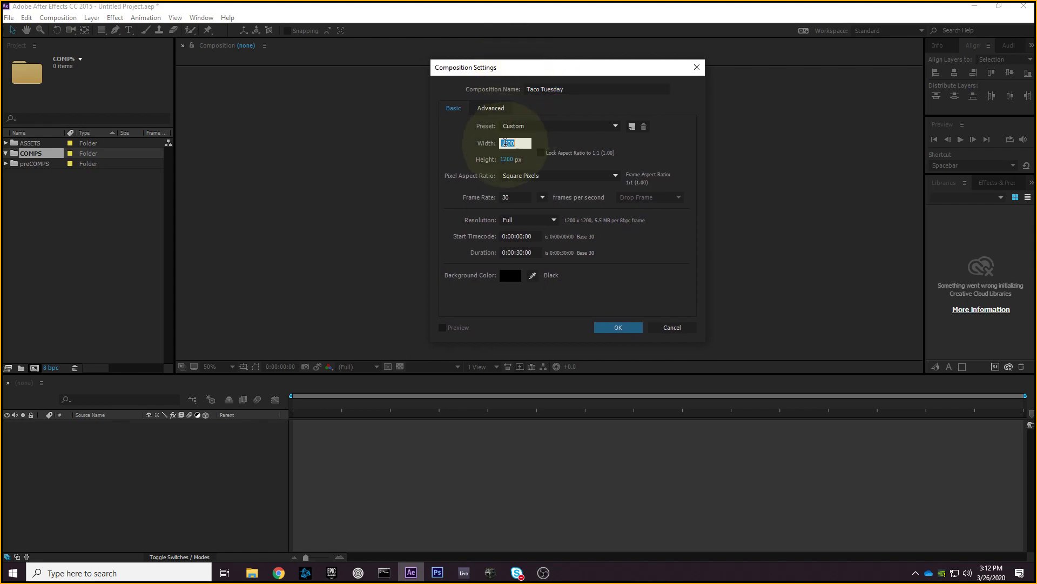
pyautogui.write('1080')
pyautogui.click(508, 160)
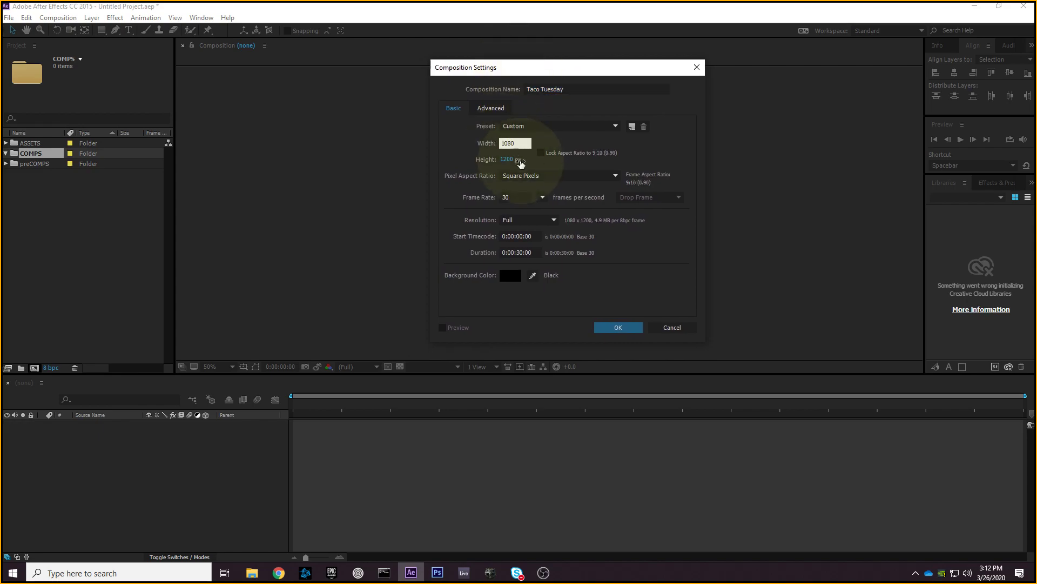
pyautogui.write('1080')
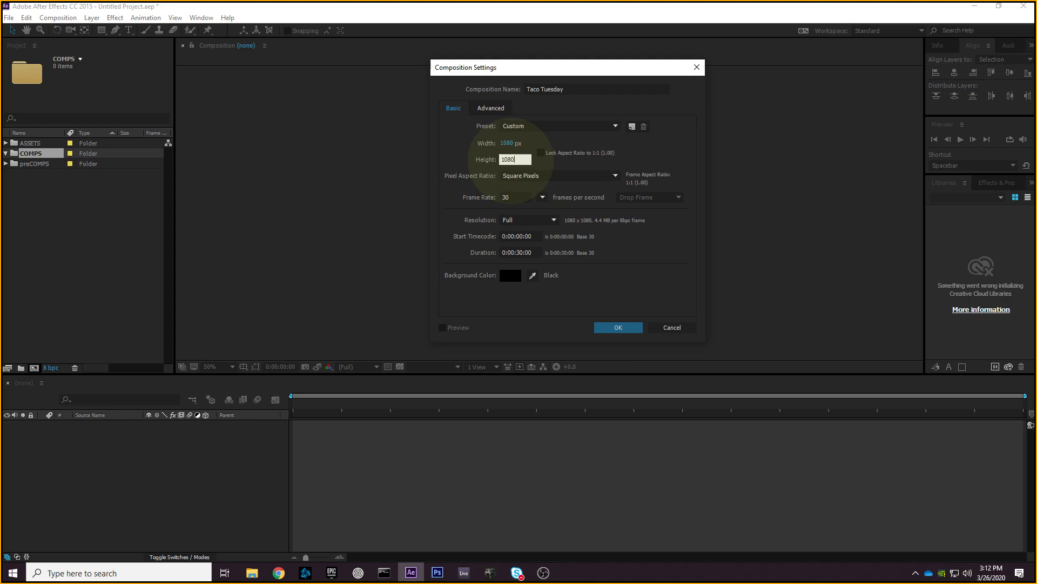
pyautogui.click(510, 197)
pyautogui.click(512, 252)
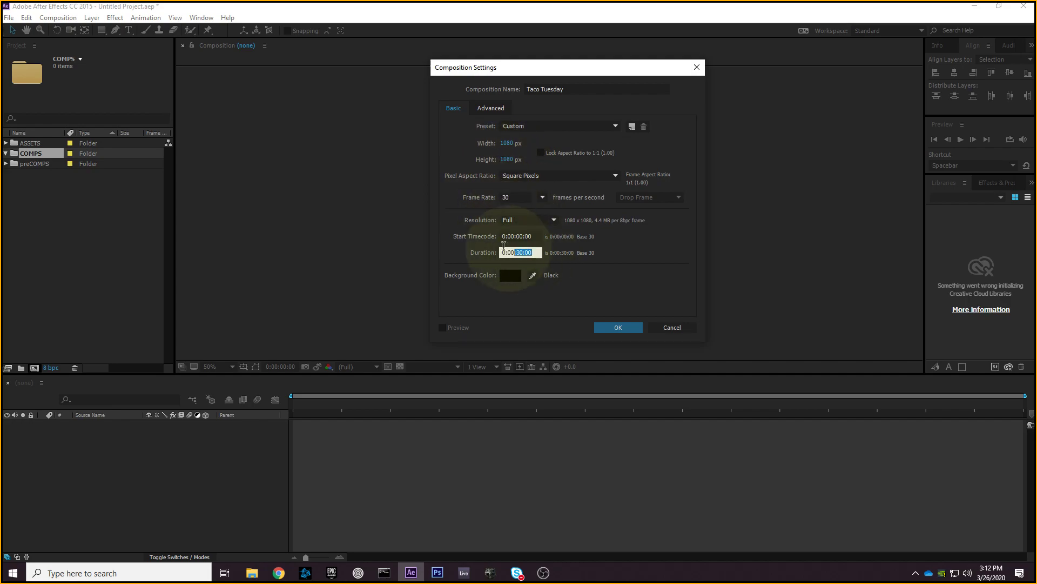
pyautogui.moveTo(513, 68); pyautogui.dragTo(485, 81)
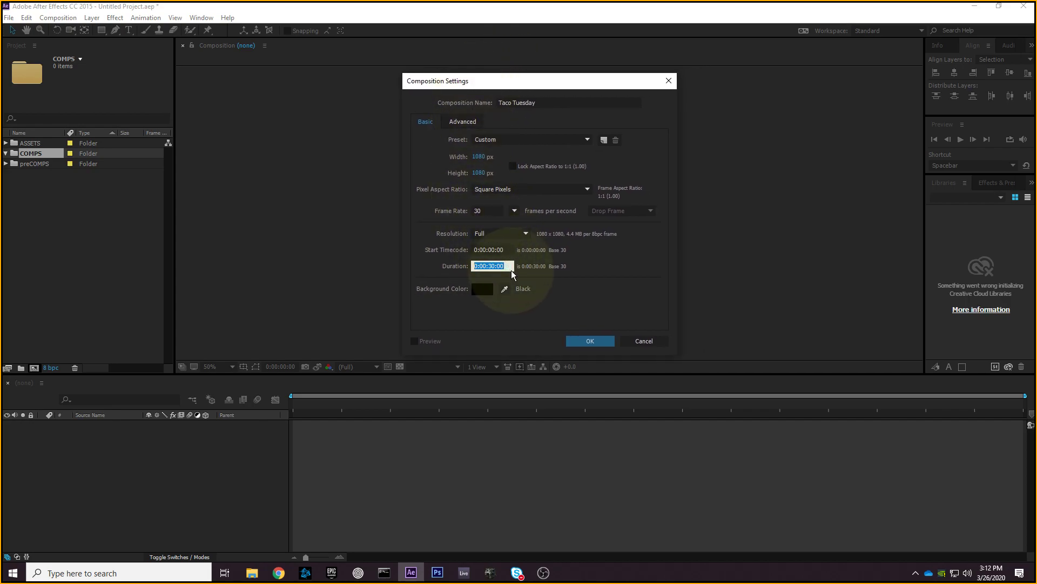
pyautogui.click(590, 341)
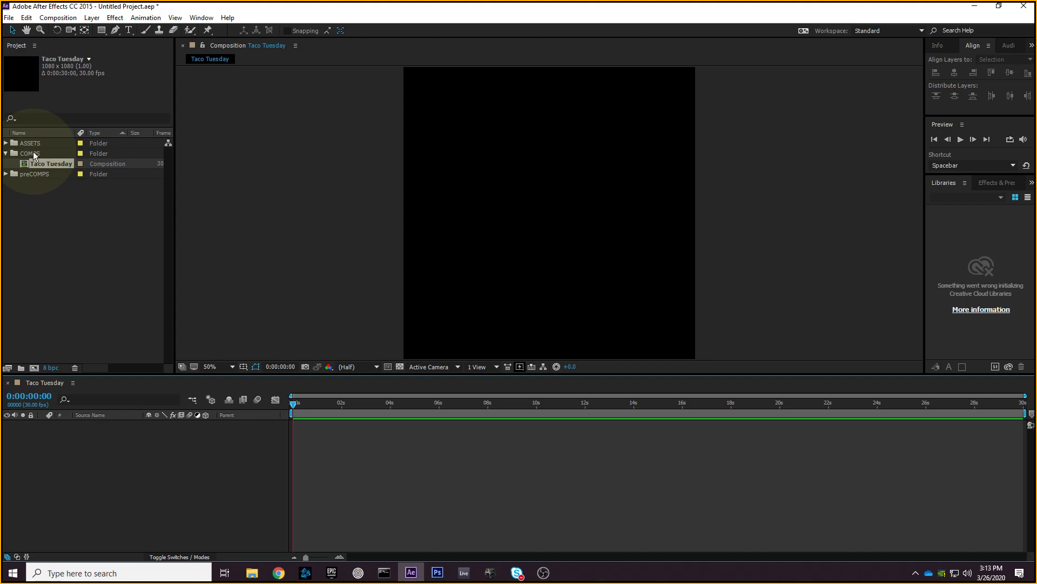
# - Open the Arcade-Cabinet composition from the ASSETS folder and compare its layers and frame with the Taco Tuesday composition
pyautogui.click(45, 187)
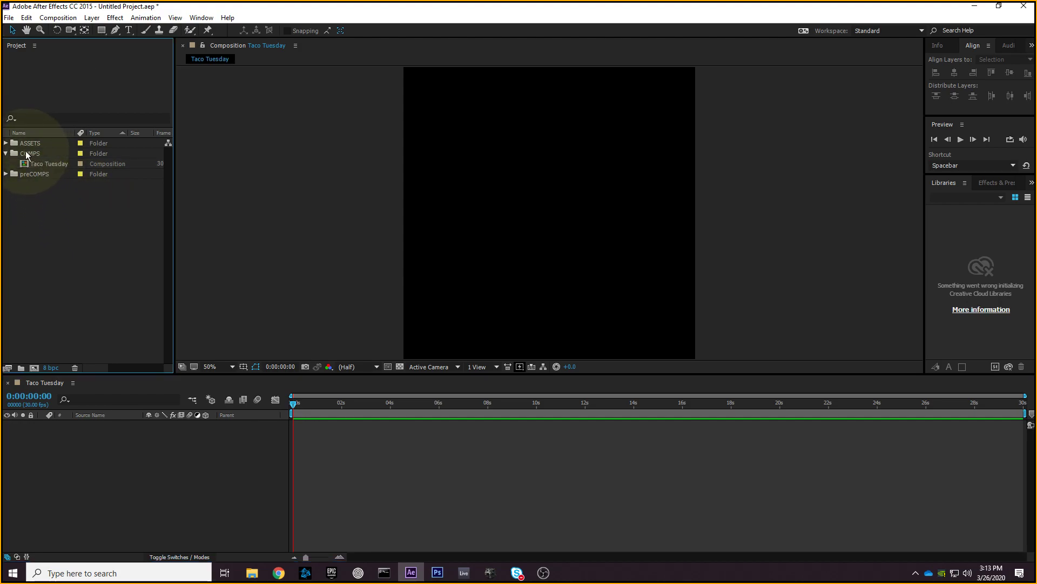
pyautogui.click(6, 143)
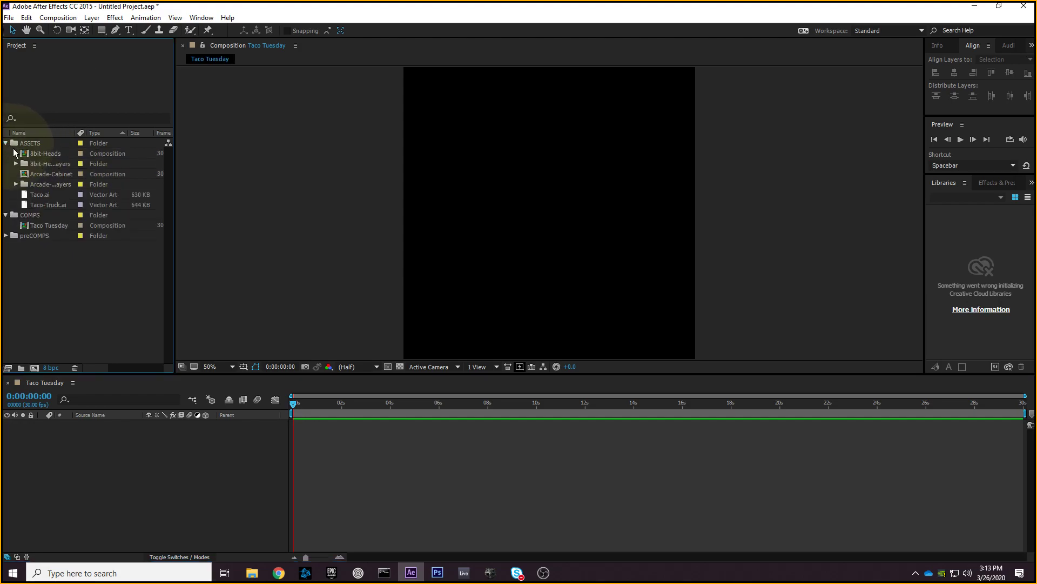
pyautogui.doubleClick(56, 173)
pyautogui.moveTo(107, 536); pyautogui.dragTo(90, 514)
pyautogui.click(49, 383)
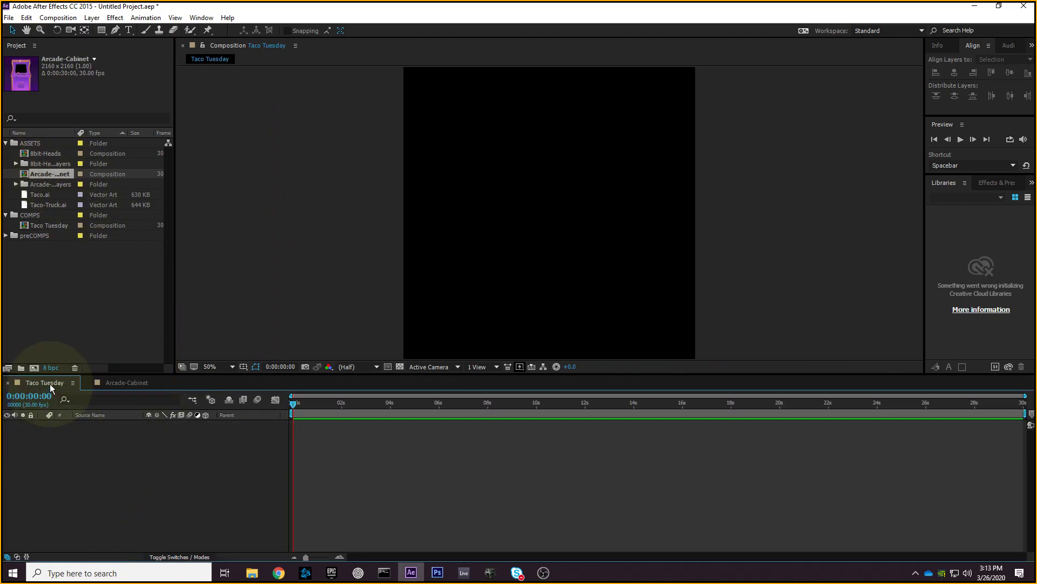
pyautogui.scroll(-2, 523, 260)
pyautogui.click(125, 382)
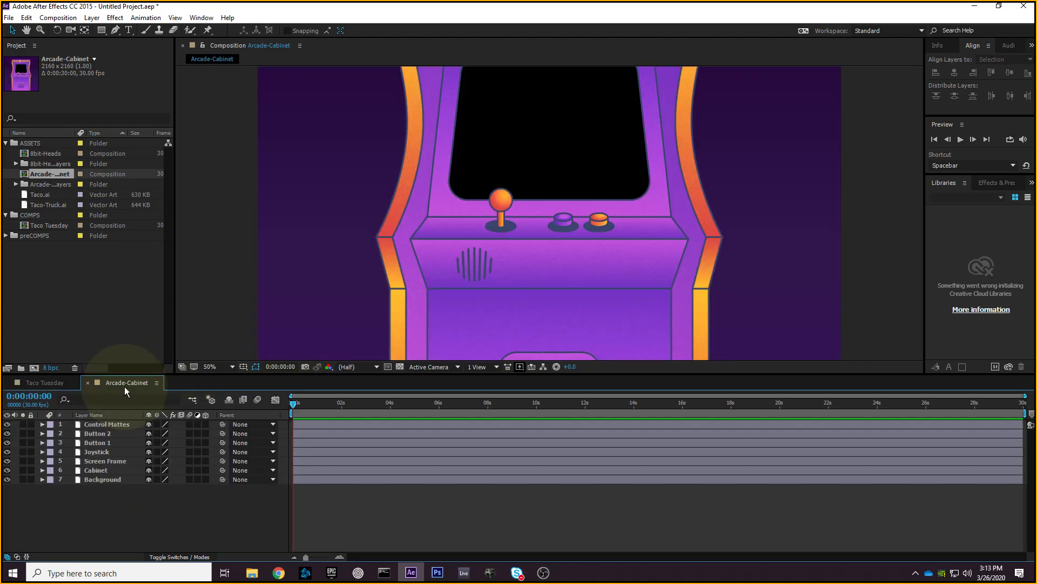
pyautogui.scroll(-4, 476, 267)
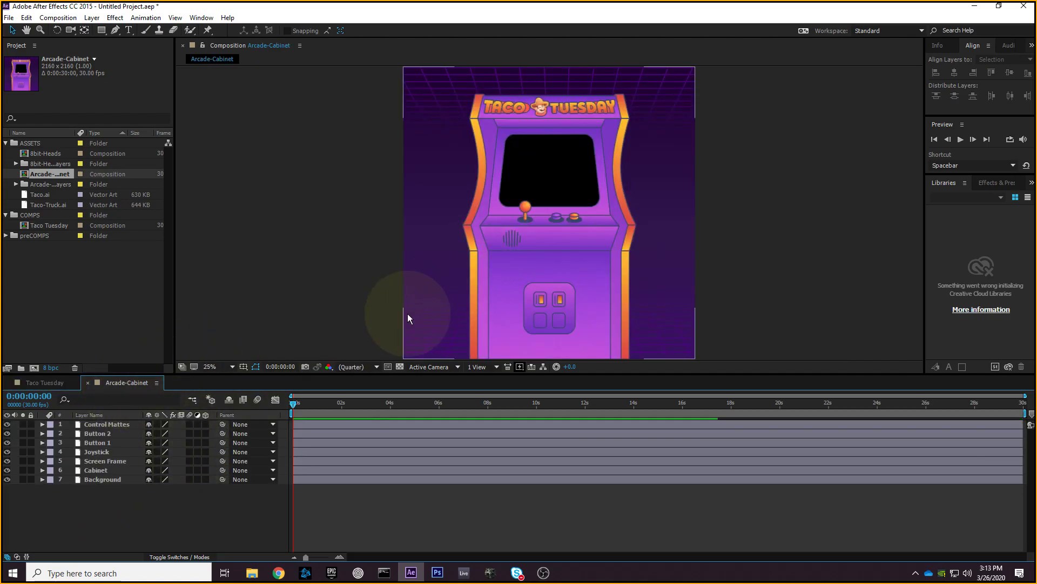
pyautogui.moveTo(150, 507); pyautogui.dragTo(112, 424)
pyautogui.click(59, 384)
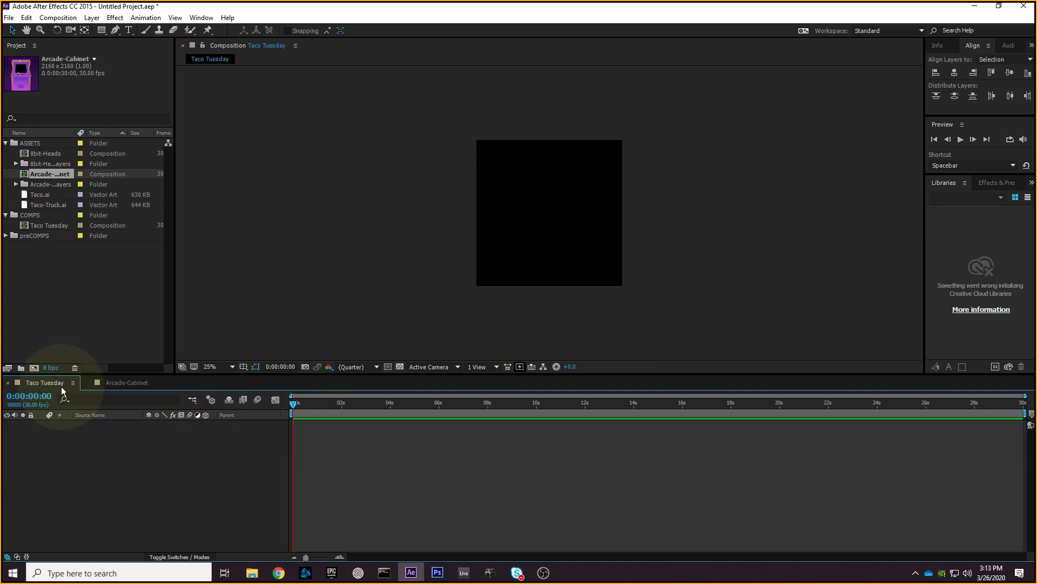
# - Copy all seven layers of the Arcade-Cabinet composition into the Taco Tuesday composition
pyautogui.click(109, 382)
pyautogui.moveTo(132, 502); pyautogui.dragTo(98, 419)
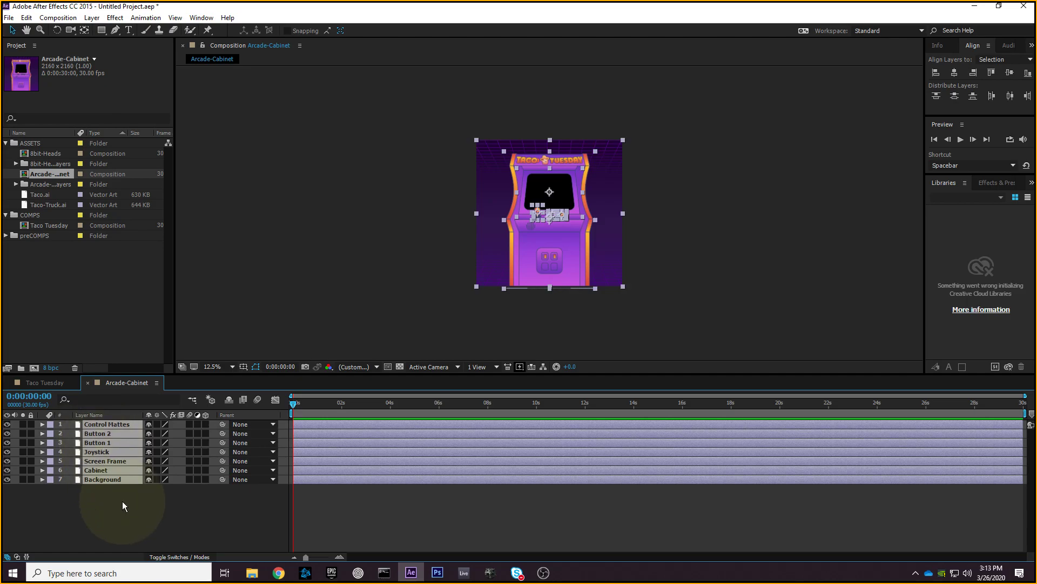
pyautogui.click(122, 501)
pyautogui.moveTo(122, 500); pyautogui.dragTo(102, 419)
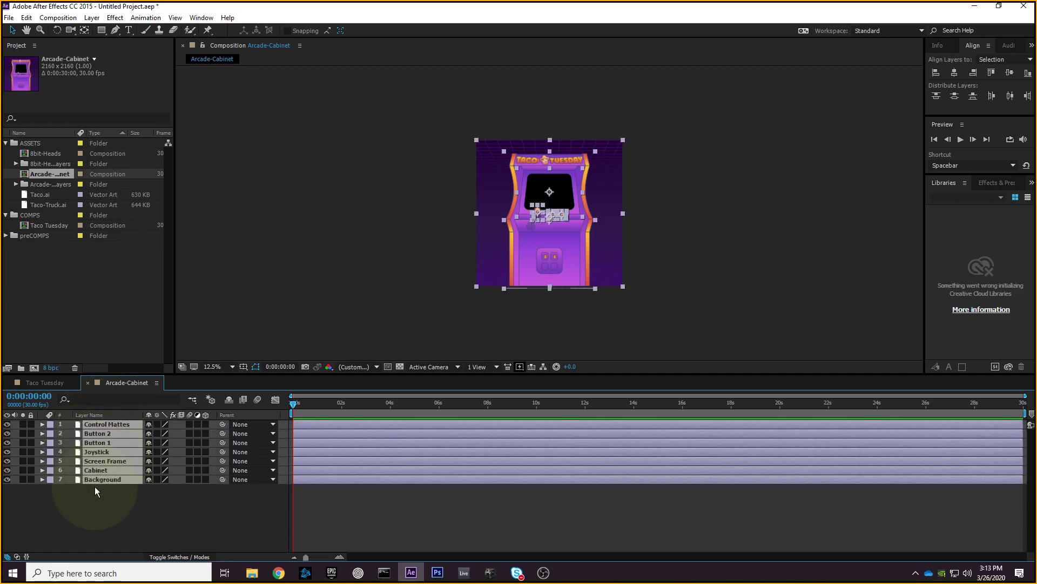
pyautogui.click(43, 383)
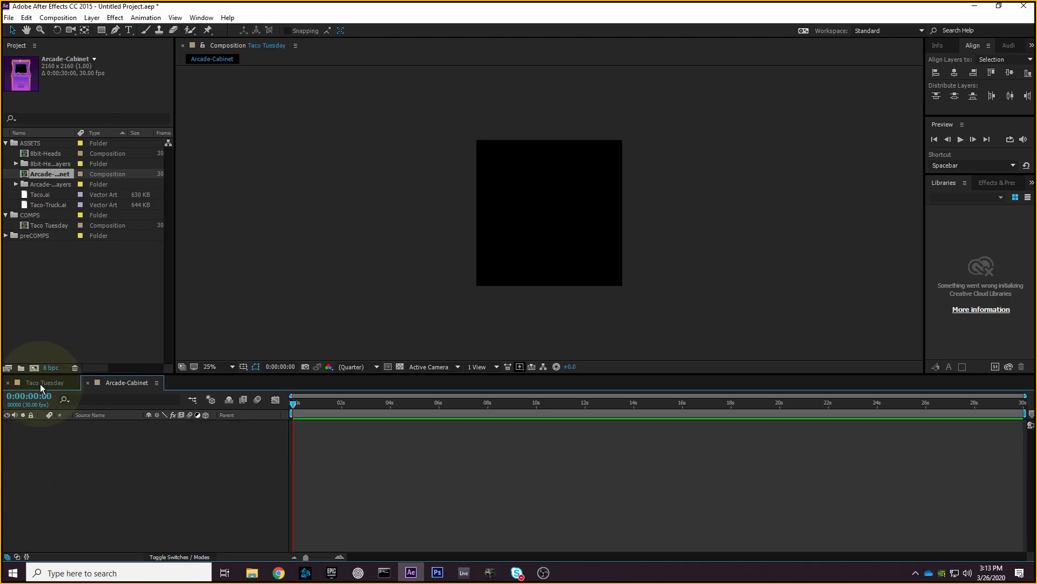
pyautogui.hotkey('ctrl', 'v')
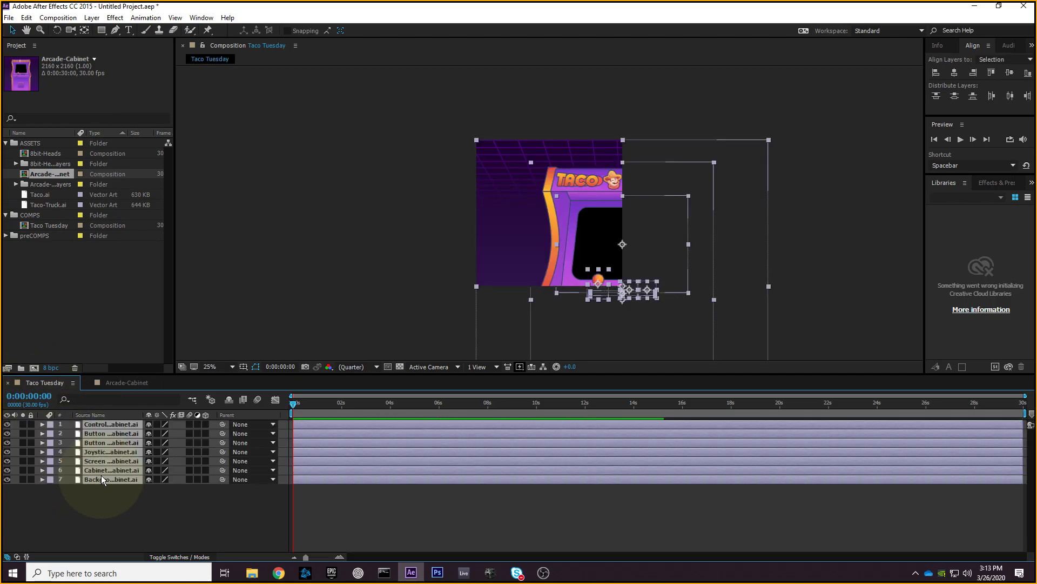
# - Parent the six layers from Control Mattes down to Cabinet to the Background layer in the Taco Tuesday composition
pyautogui.press(',')
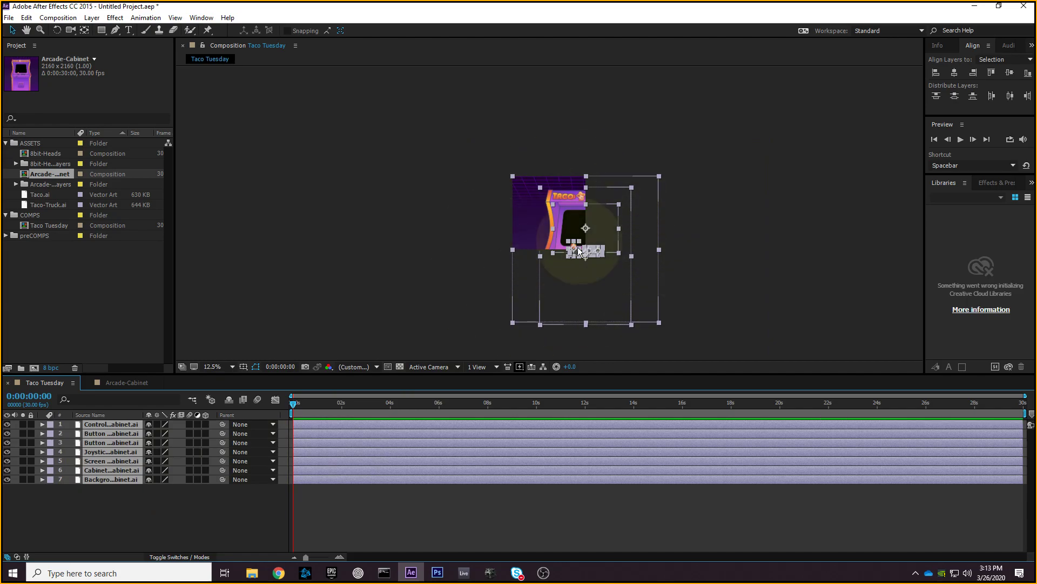
pyautogui.click(117, 510)
pyautogui.click(120, 481)
pyautogui.click(140, 498)
pyautogui.moveTo(717, 143); pyautogui.dragTo(388, 349)
pyautogui.click(304, 346)
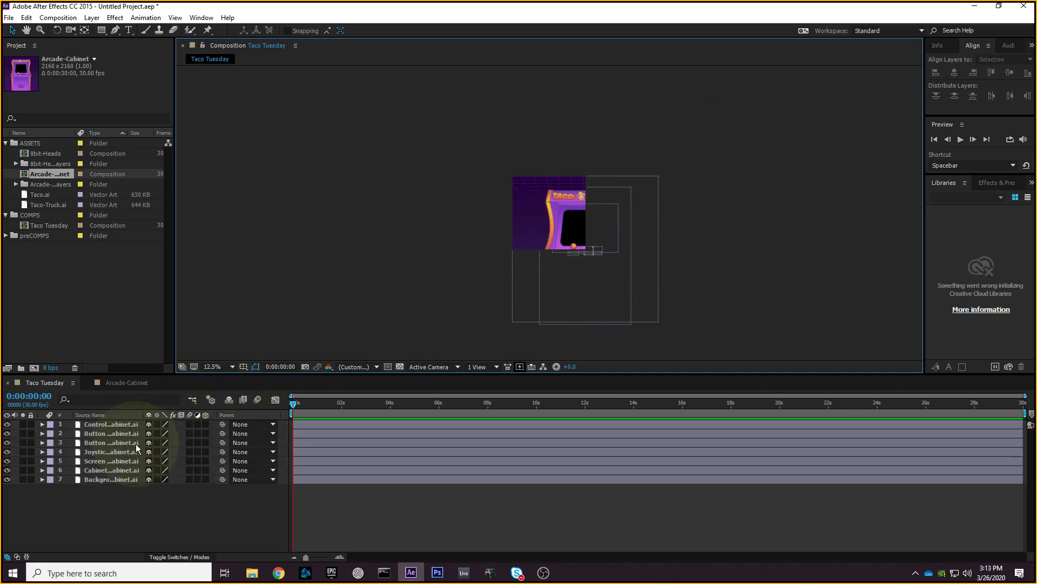
pyautogui.click(132, 424)
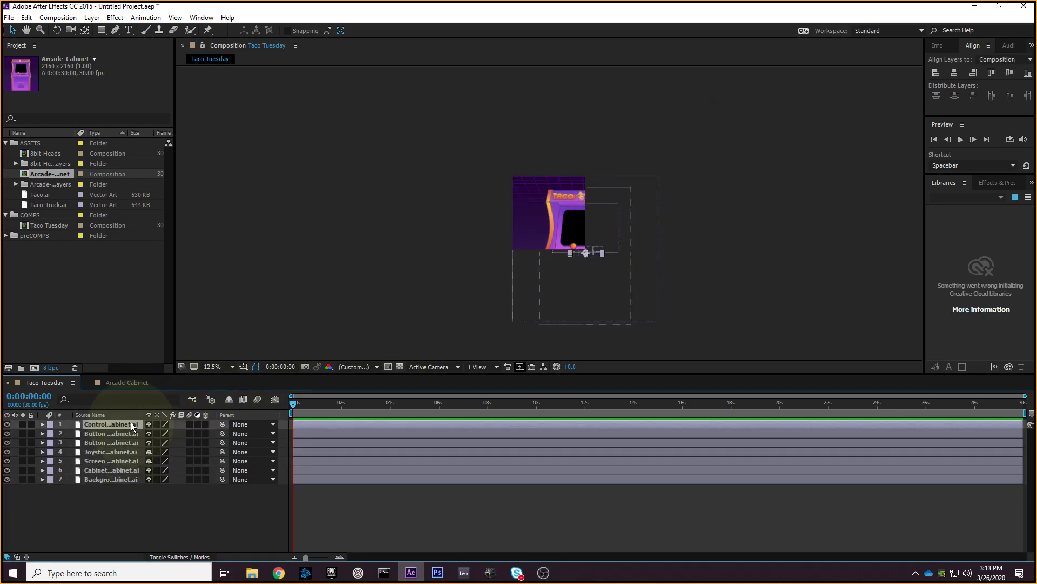
pyautogui.keyDown('shift'); pyautogui.click(135, 470); pyautogui.keyUp('shift')
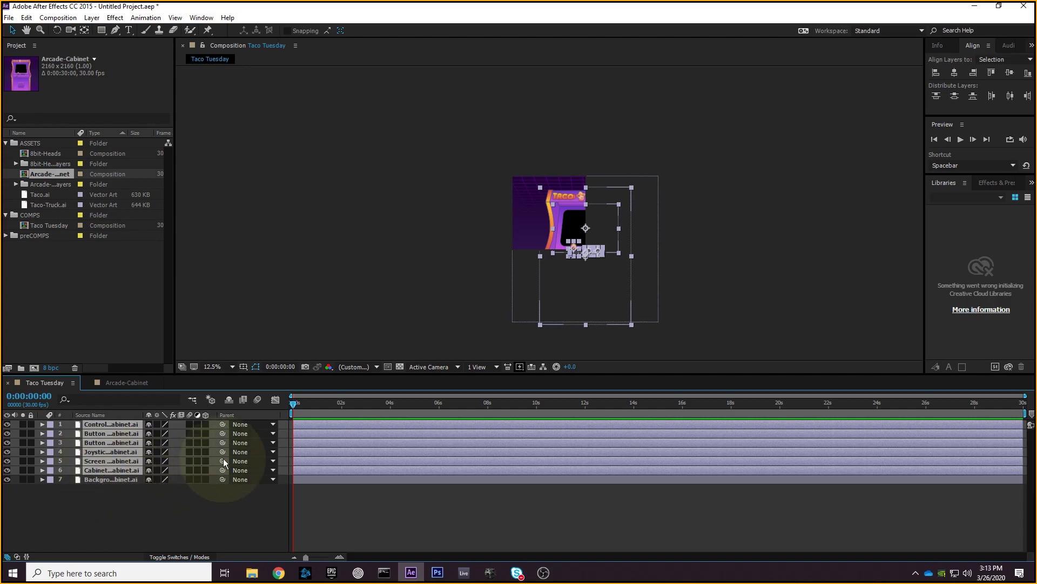
pyautogui.click(264, 426)
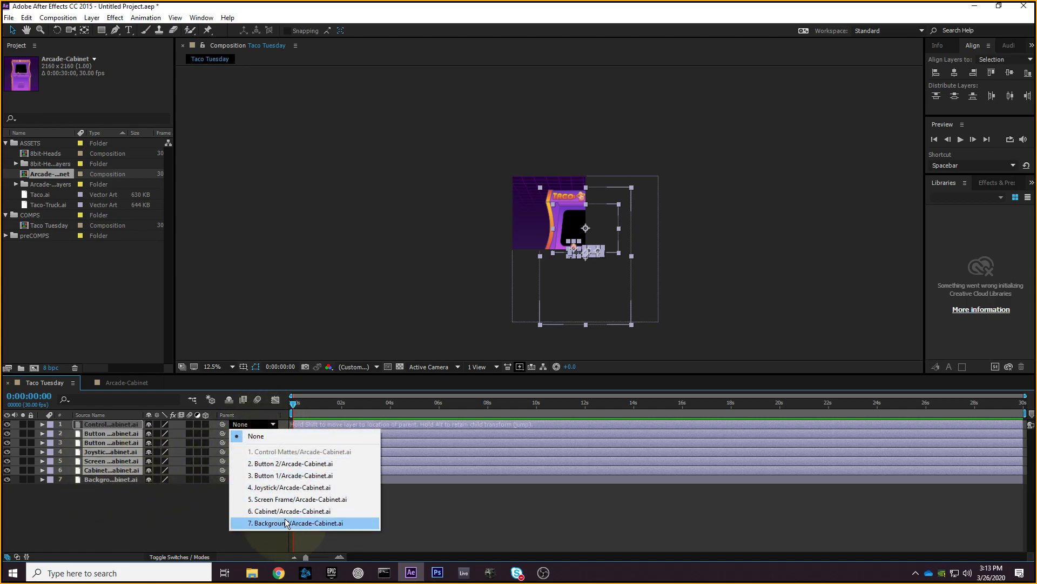
pyautogui.click(254, 553)
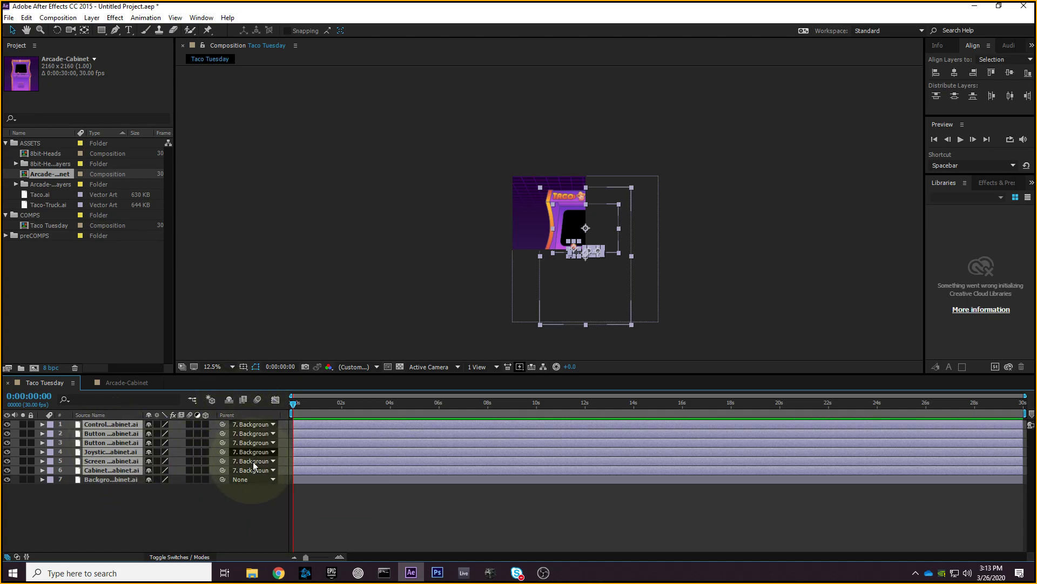
pyautogui.click(153, 518)
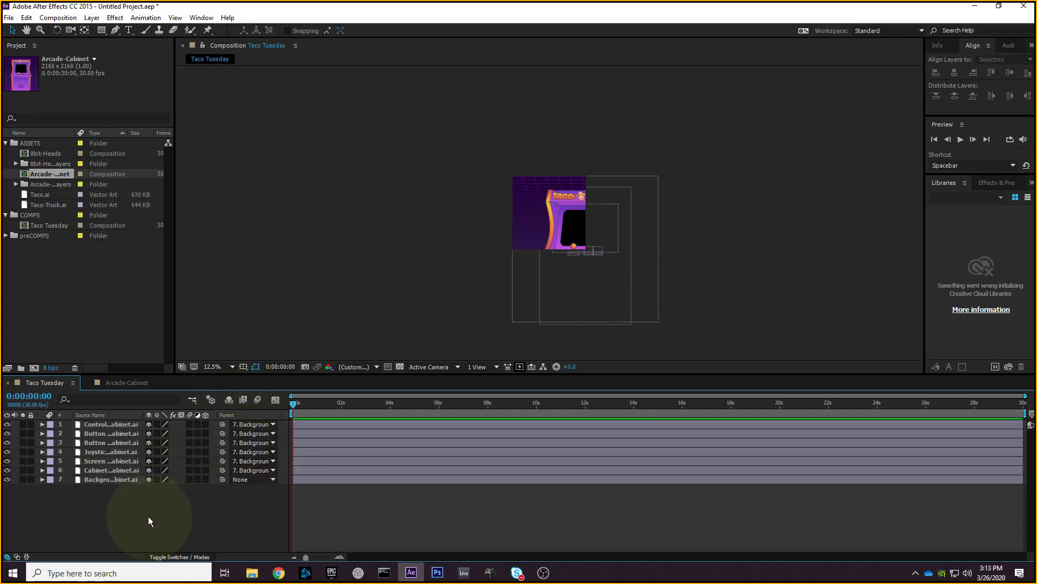
# - Scale the Background layer with Fit to Comp so the parented arcade cabinet artwork fits the Taco Tuesday frame
pyautogui.click(110, 480)
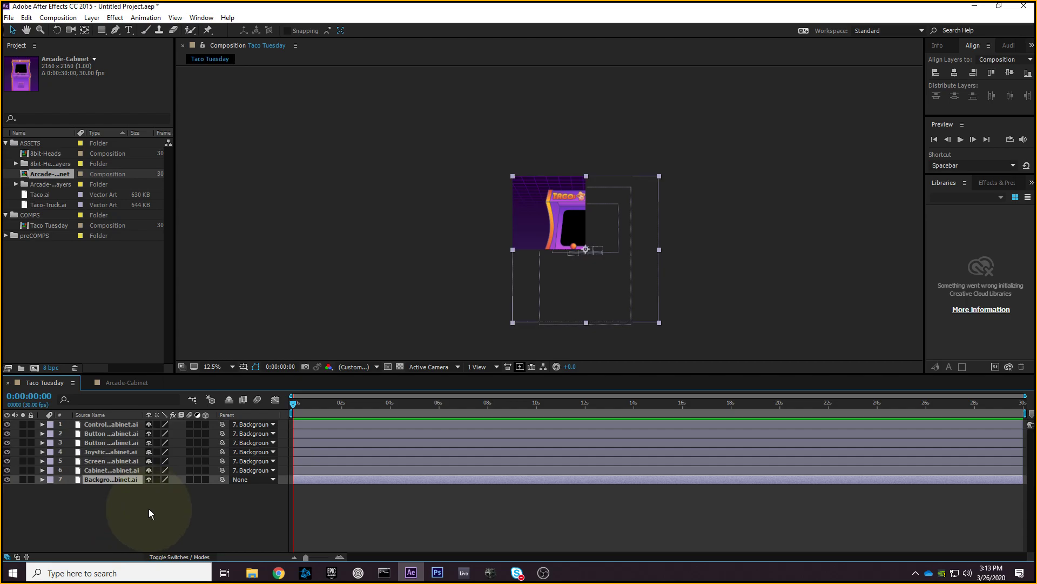
pyautogui.rightClick(533, 226)
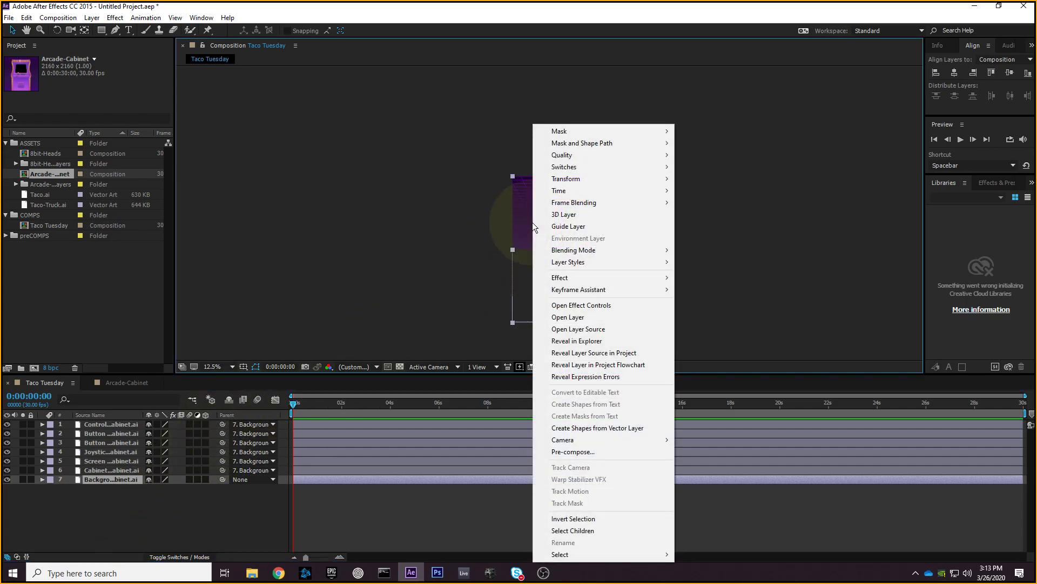
pyautogui.moveTo(570, 180)
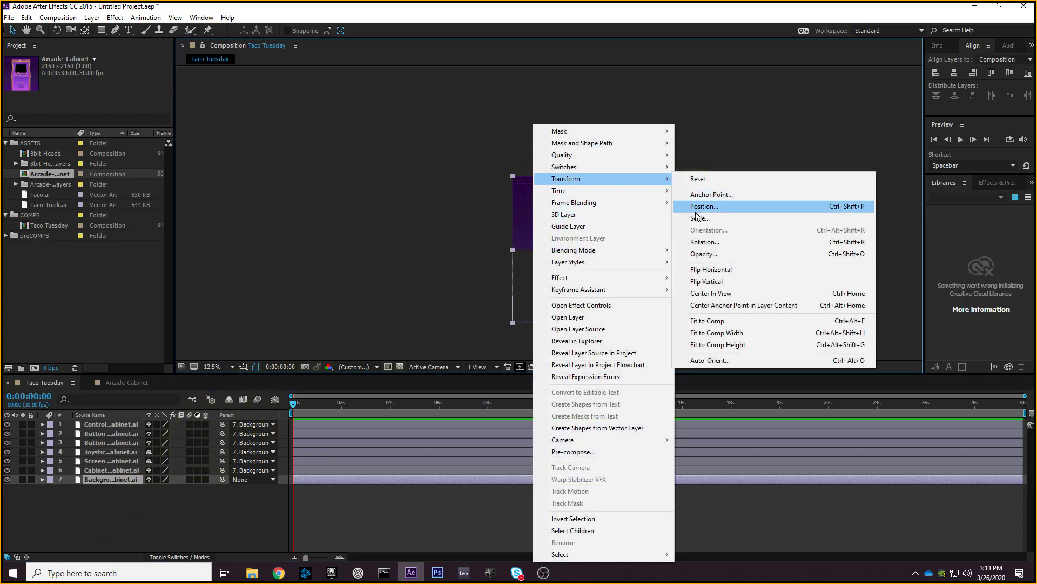
pyautogui.click(705, 320)
pyautogui.moveTo(670, 112); pyautogui.dragTo(377, 342)
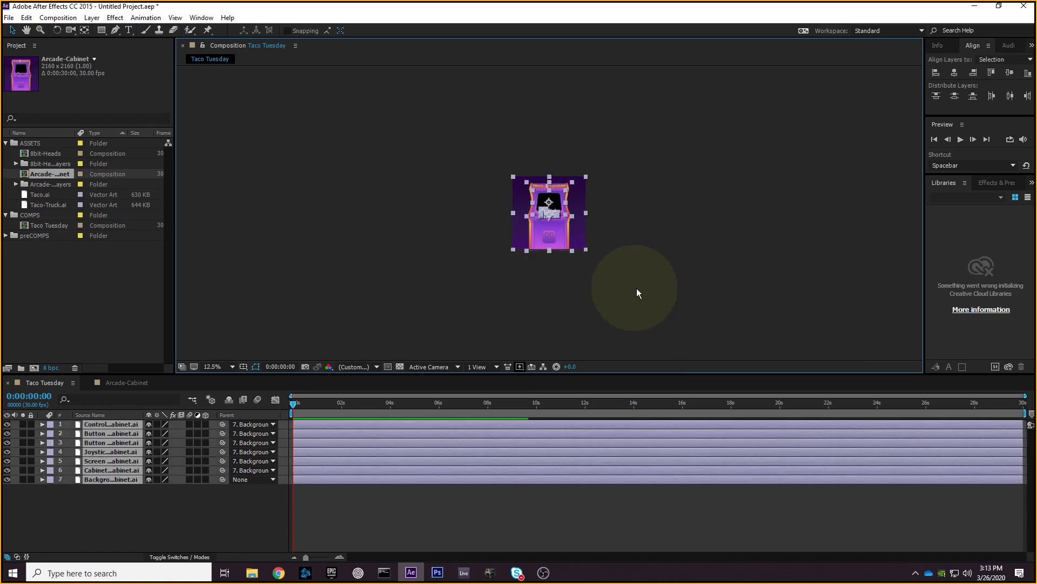
pyautogui.click(624, 285)
pyautogui.scroll(2, 624, 256)
pyautogui.scroll(-1, 625, 254)
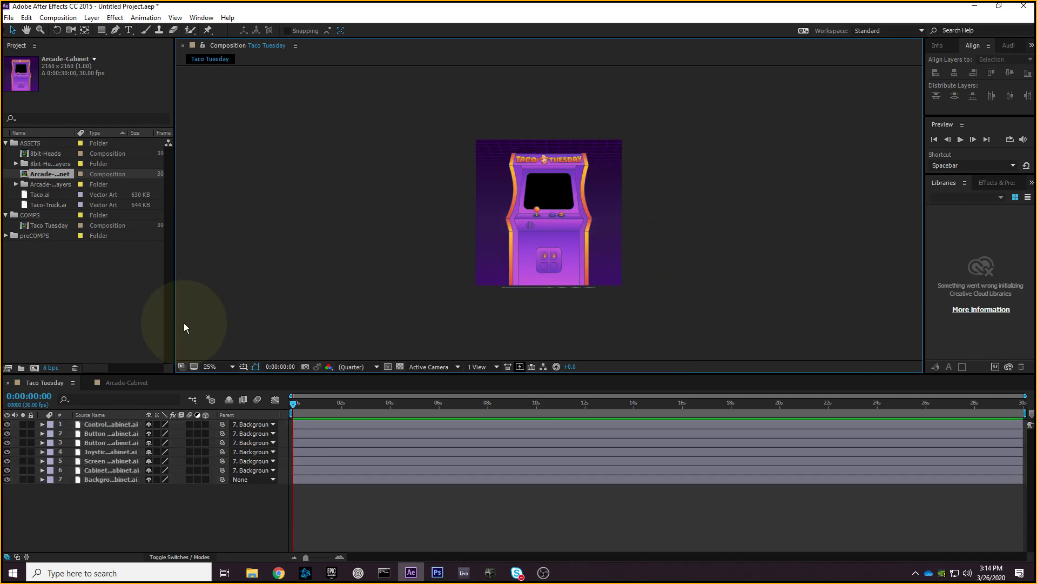
# - Close the Arcade-Cabinet composition's timeline, keeping only Taco Tuesday open
pyautogui.click(126, 382)
pyautogui.click(90, 383)
pyautogui.moveTo(711, 68); pyautogui.dragTo(297, 344)
pyautogui.moveTo(685, 57); pyautogui.dragTo(200, 305)
pyautogui.click(92, 285)
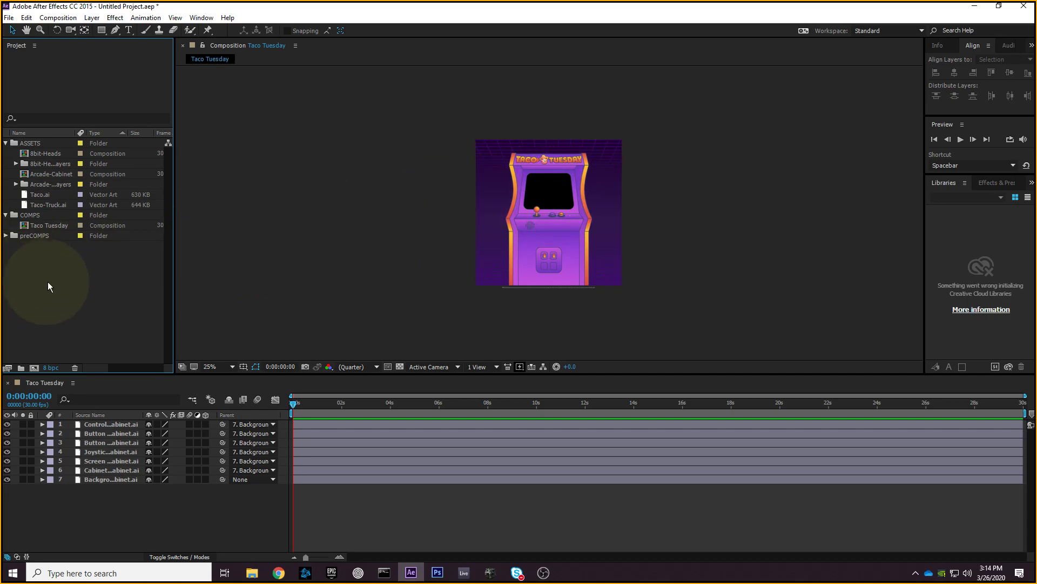
# - Start a new composition inside the preCOMPS folder and name it Screen
pyautogui.click(7, 236)
pyautogui.click(34, 235)
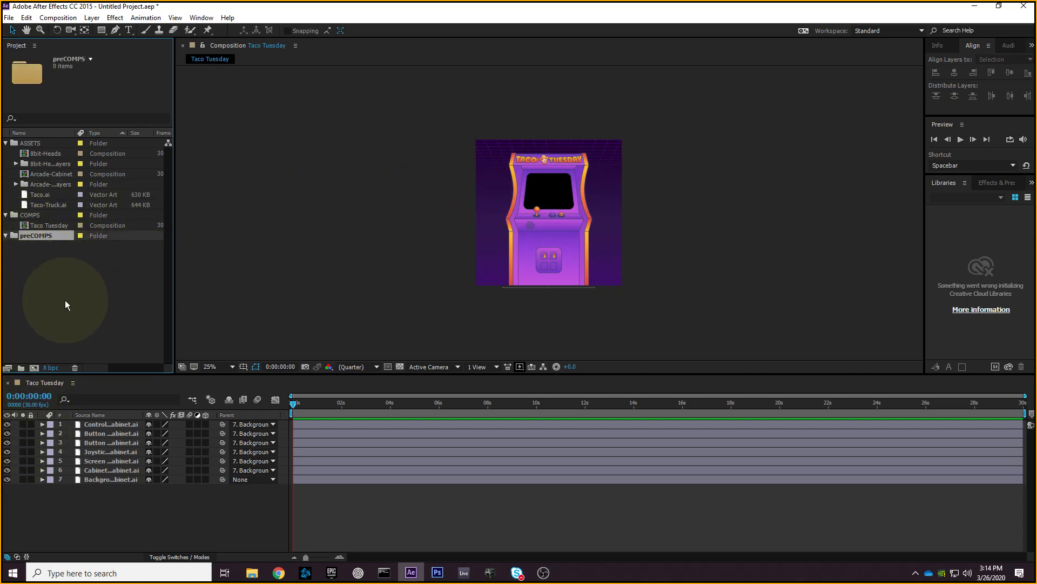
pyautogui.rightClick(41, 240)
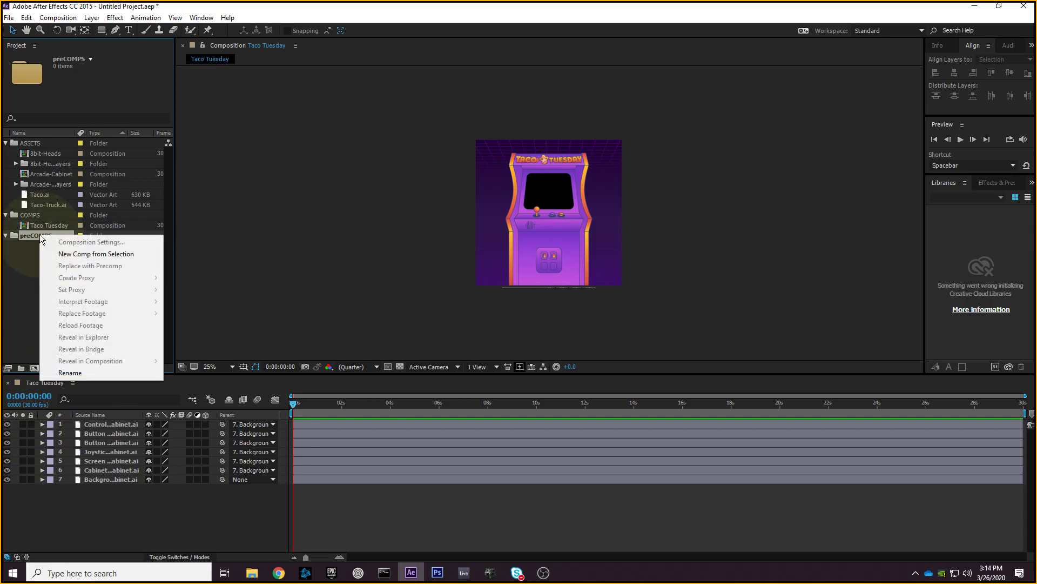
pyautogui.click(14, 250)
pyautogui.click(28, 236)
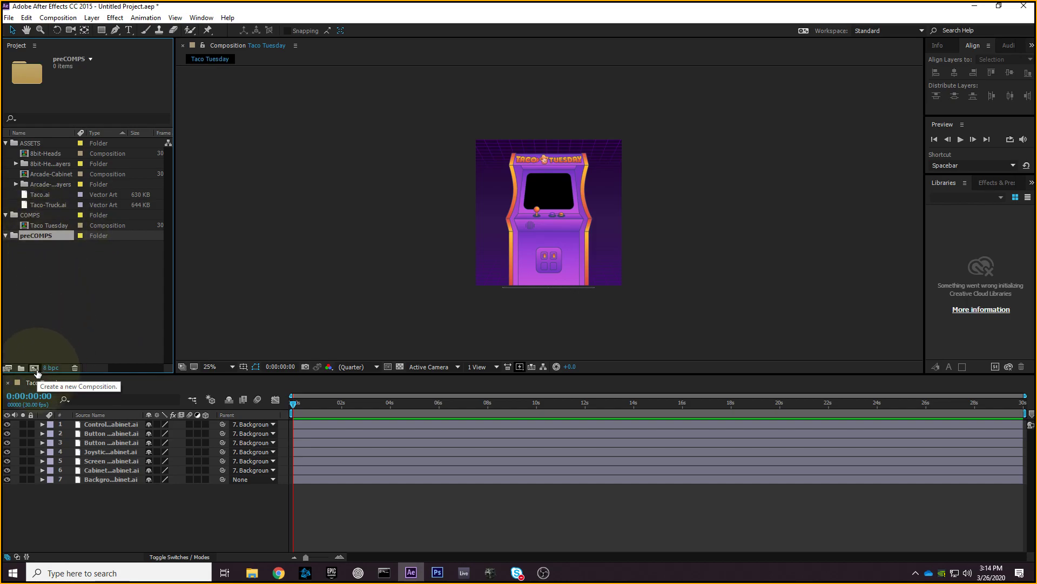
pyautogui.click(35, 368)
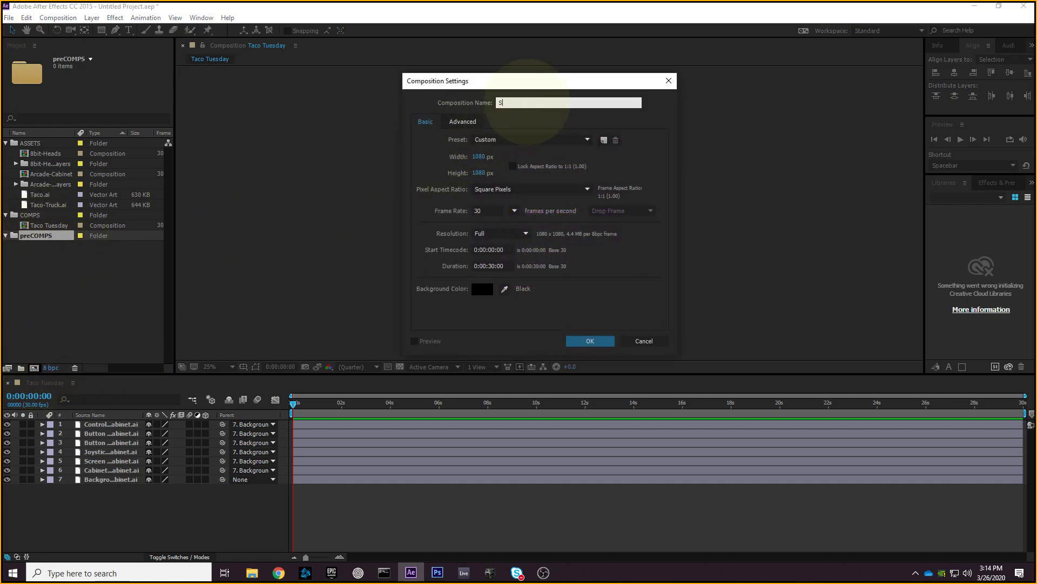
pyautogui.moveTo(455, 80); pyautogui.dragTo(758, 133)
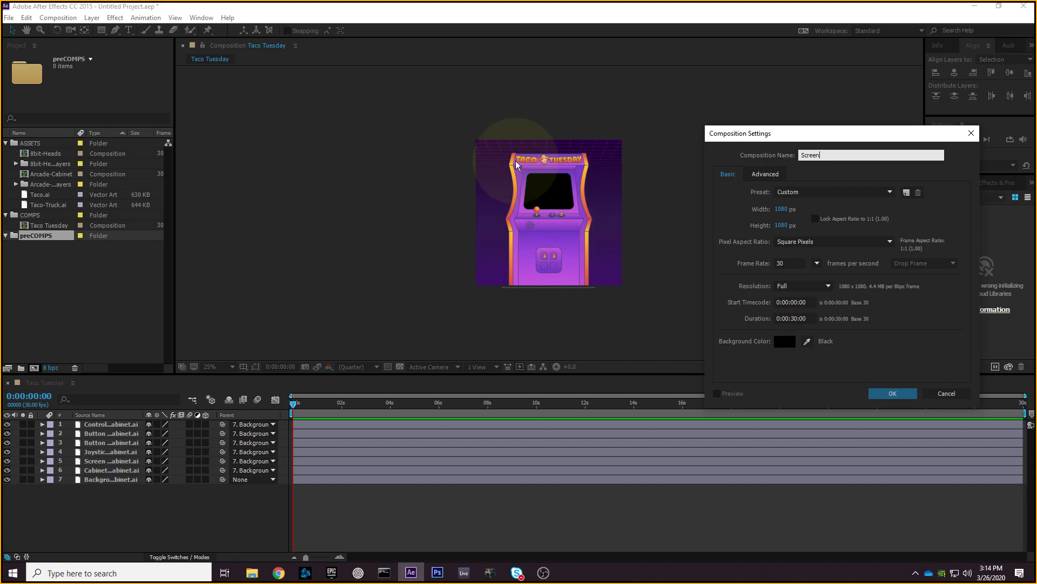
pyautogui.moveTo(744, 136); pyautogui.dragTo(648, 113)
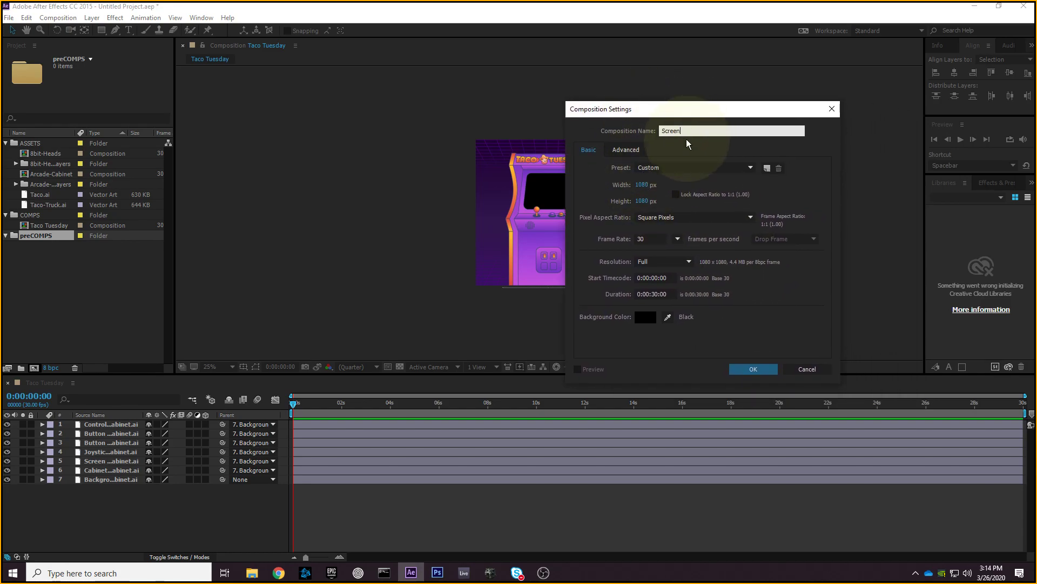
# - Set the Screen composition to 1200 px wide and 1200 px high, and create it at 30 fps with a 0:00:30:00 duration
pyautogui.click(642, 184)
pyautogui.write('1200')
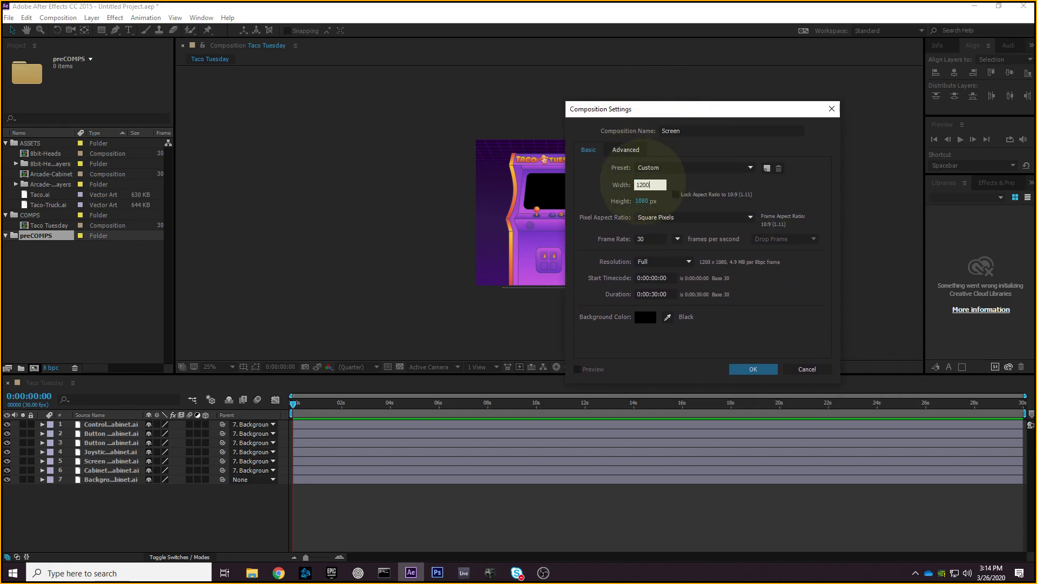
pyautogui.click(642, 199)
pyautogui.write('1200')
pyautogui.moveTo(656, 109); pyautogui.dragTo(472, 45)
pyautogui.click(470, 174)
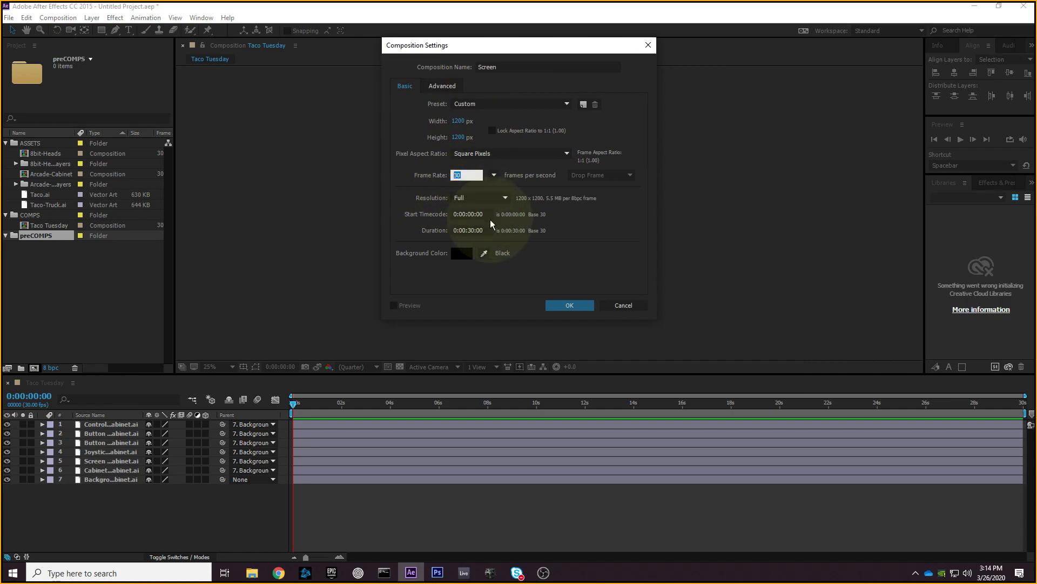
pyautogui.moveTo(450, 43); pyautogui.dragTo(421, 38)
pyautogui.click(540, 300)
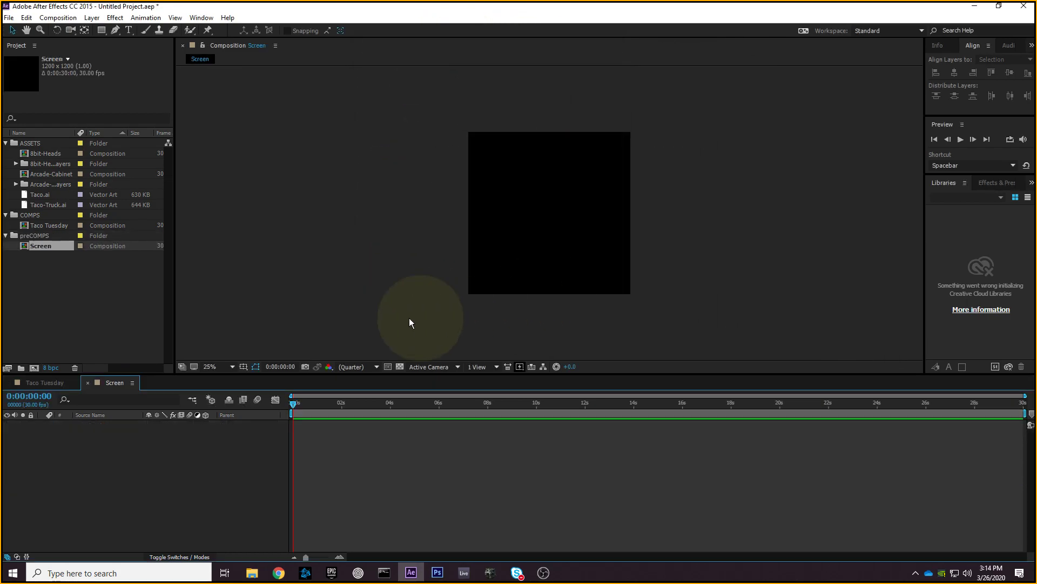
pyautogui.click(31, 236)
pyautogui.click(50, 267)
pyautogui.click(6, 215)
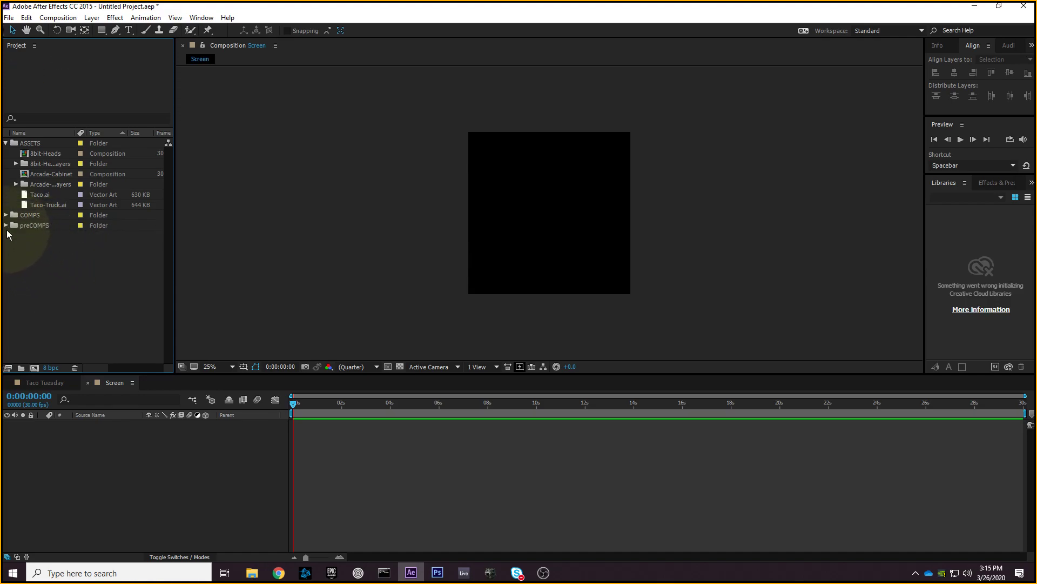
pyautogui.click(6, 215)
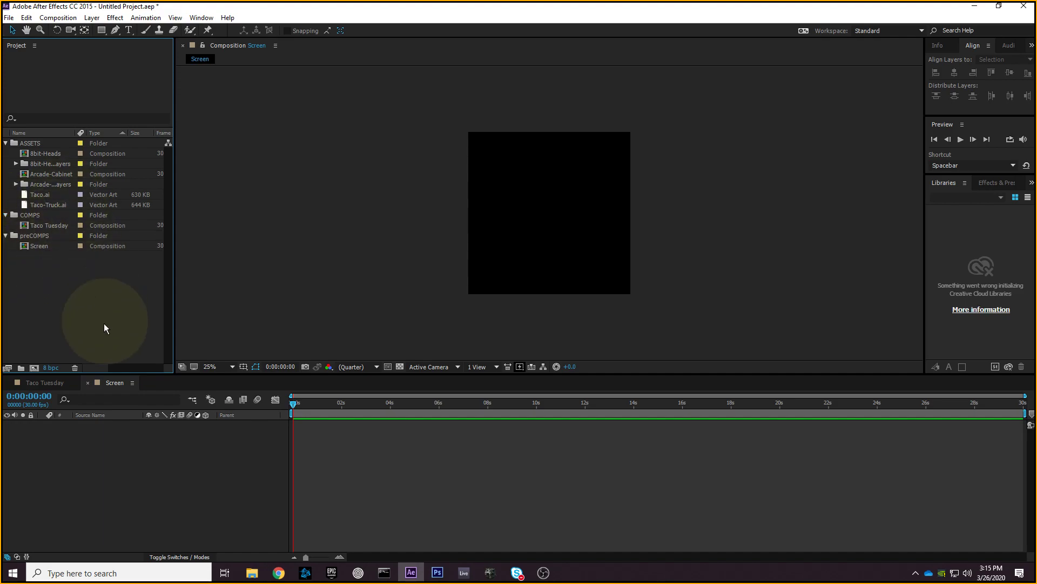
# - Add the Screen composition to Taco Tuesday as a layer between the Screen Frame and Cabinet layers
pyautogui.click(52, 382)
pyautogui.moveTo(145, 488); pyautogui.dragTo(88, 422)
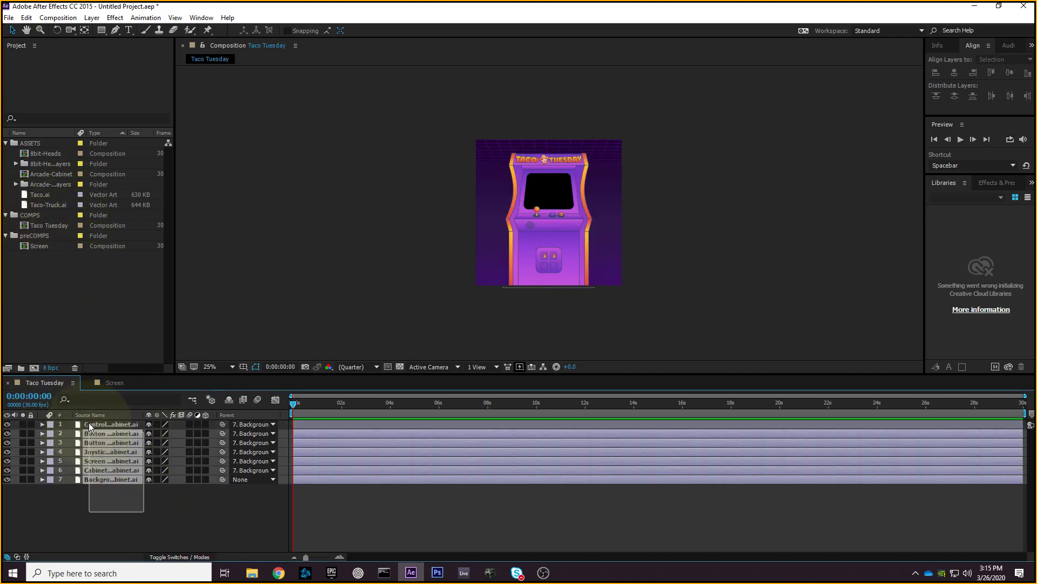
pyautogui.click(121, 489)
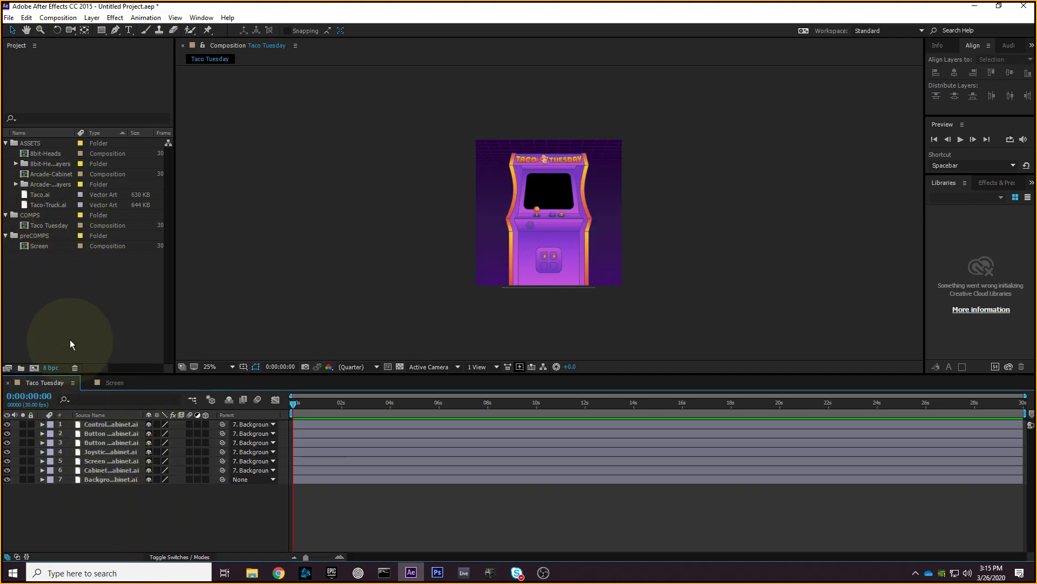
pyautogui.click(54, 291)
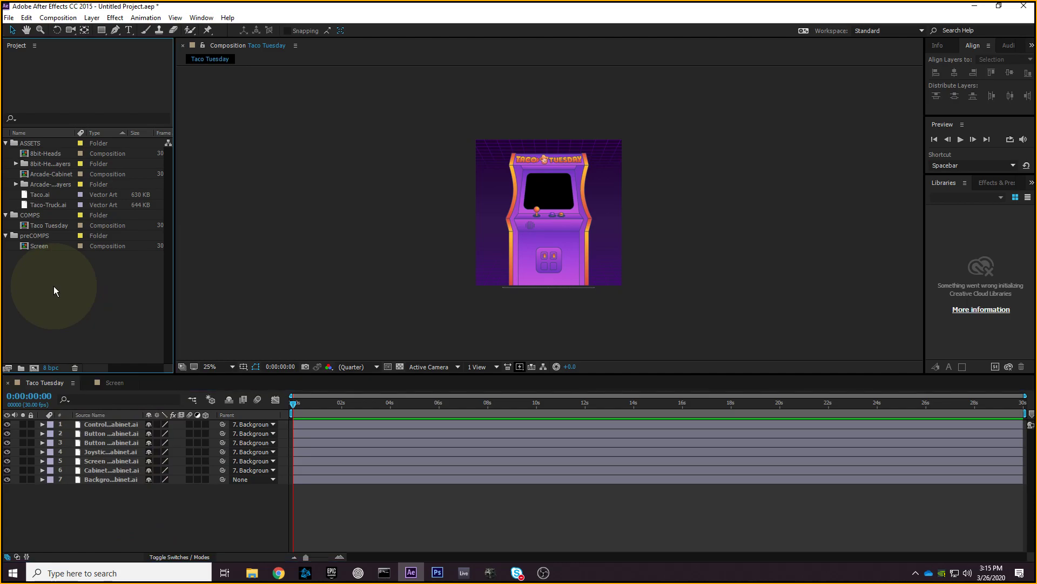
pyautogui.click(40, 248)
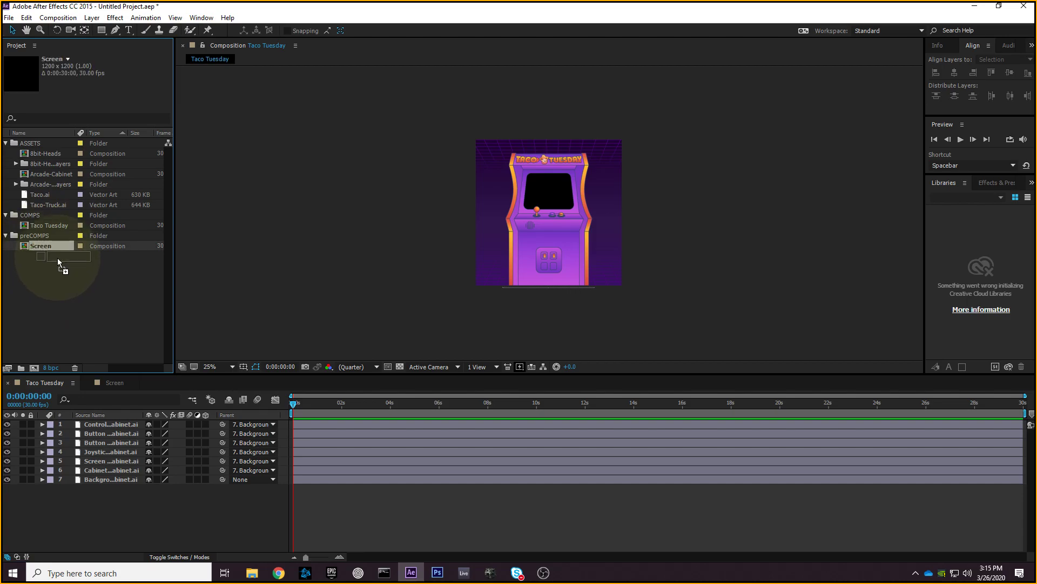
pyautogui.moveTo(42, 245); pyautogui.dragTo(104, 465)
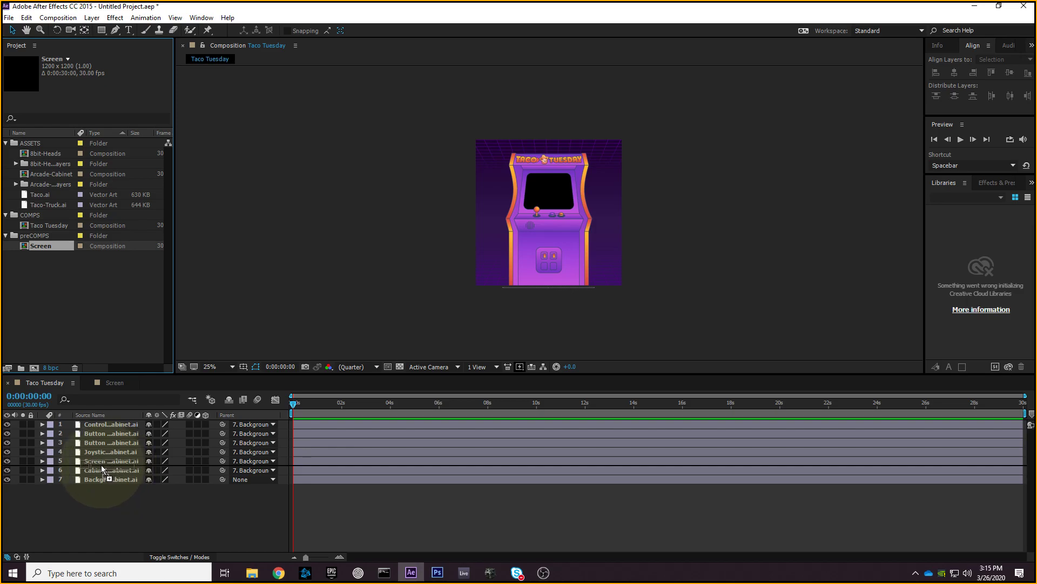
pyautogui.moveTo(102, 464); pyautogui.dragTo(102, 464)
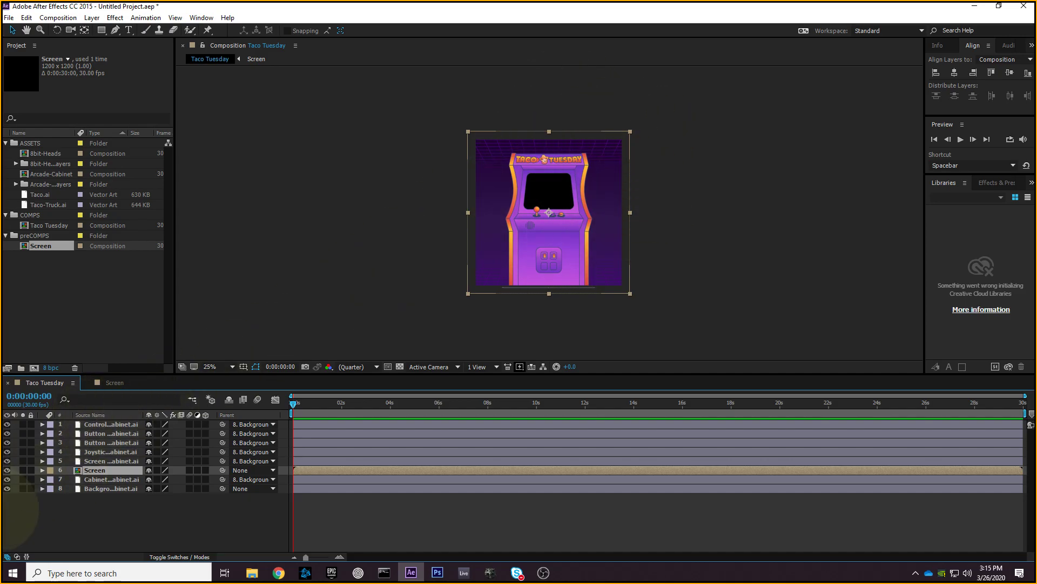
# - Open the Screen composition and place Taco-Truck.ai near the centre of its frame
pyautogui.click(105, 381)
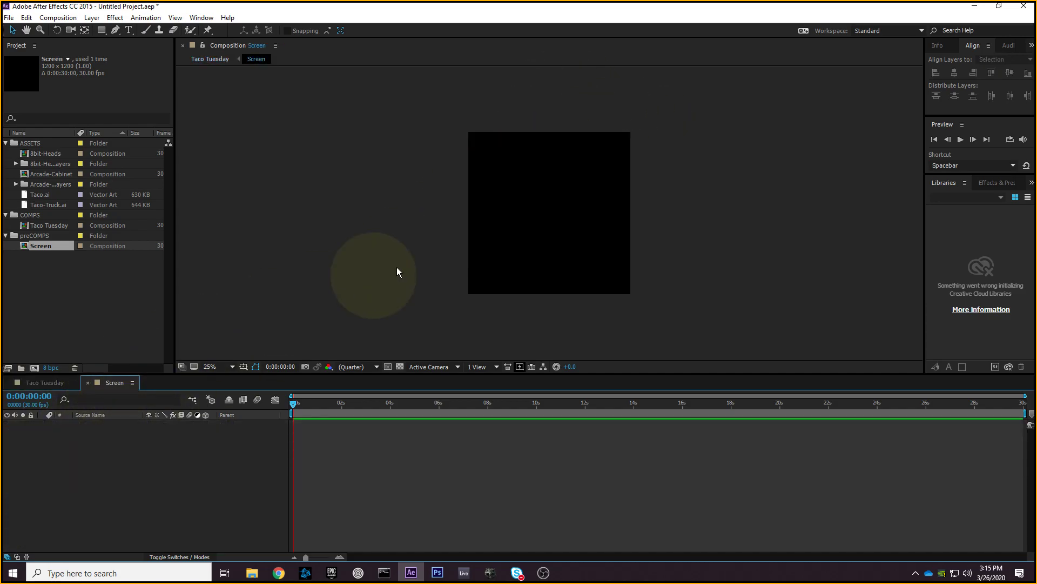
pyautogui.moveTo(391, 81); pyautogui.dragTo(684, 319)
pyautogui.moveTo(724, 109); pyautogui.dragTo(312, 332)
pyautogui.moveTo(348, 86); pyautogui.dragTo(787, 318)
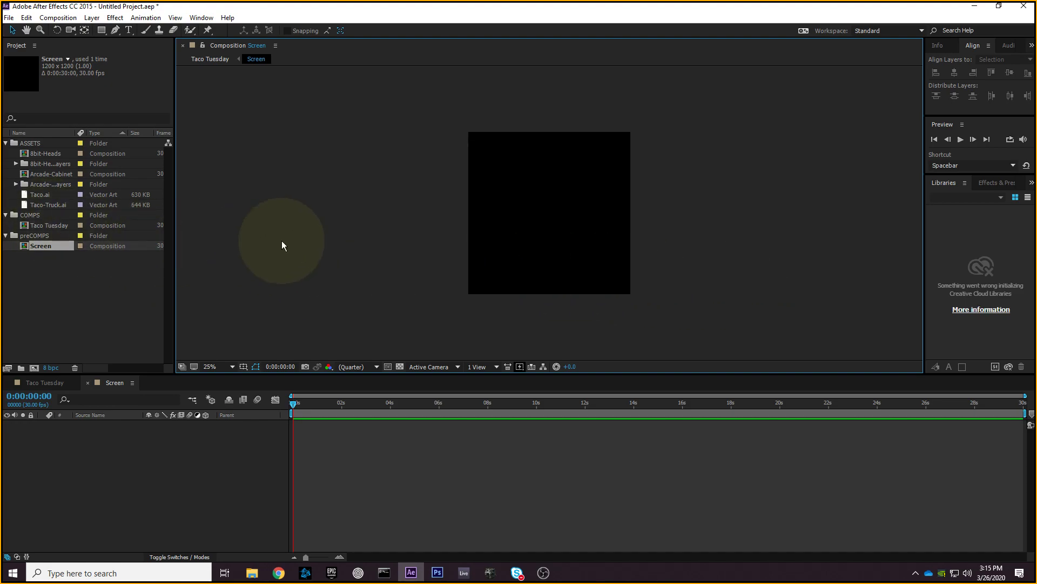
pyautogui.click(44, 195)
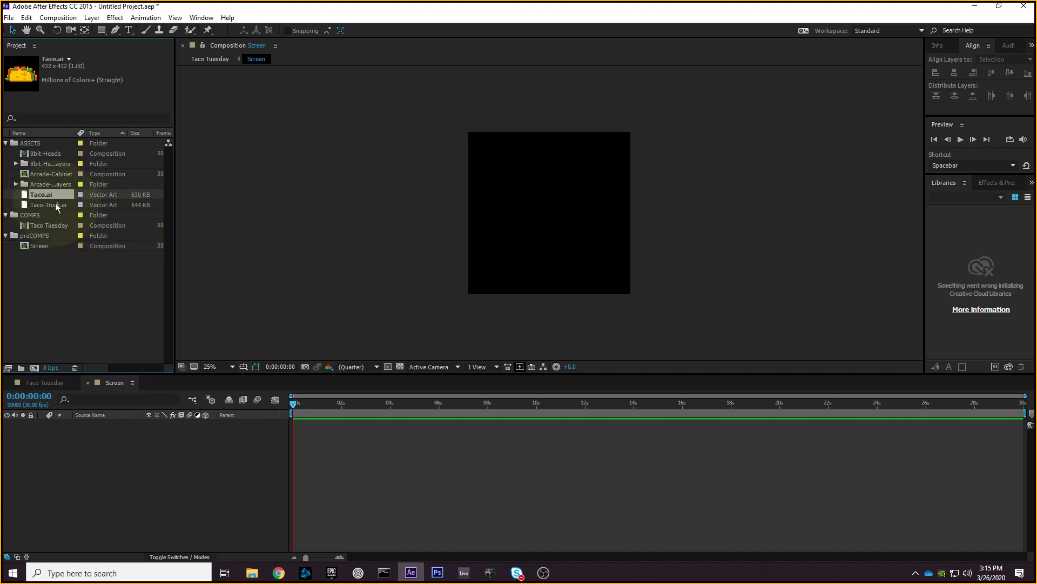
pyautogui.click(54, 204)
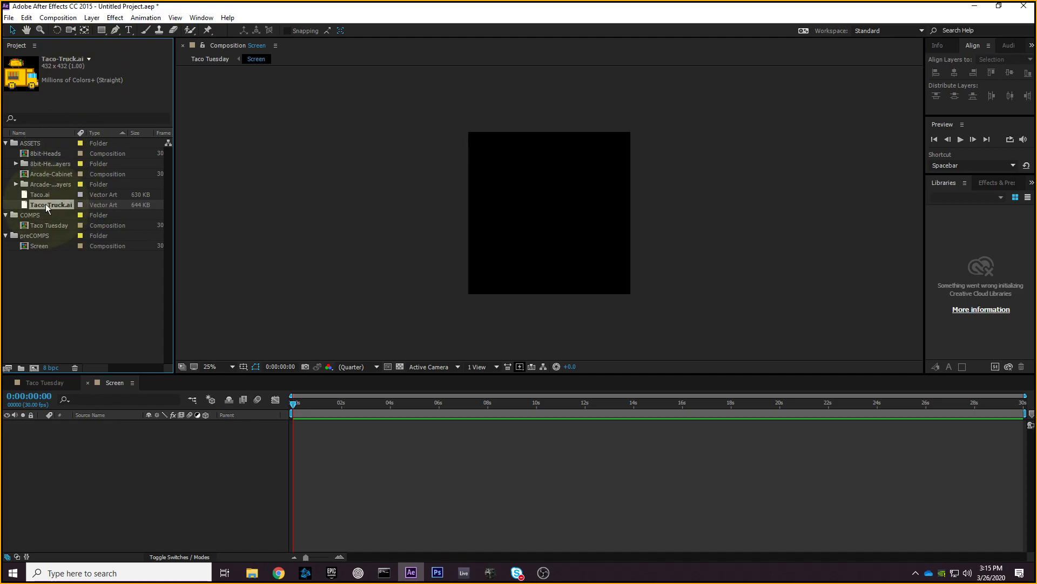
pyautogui.moveTo(45, 203); pyautogui.dragTo(548, 220)
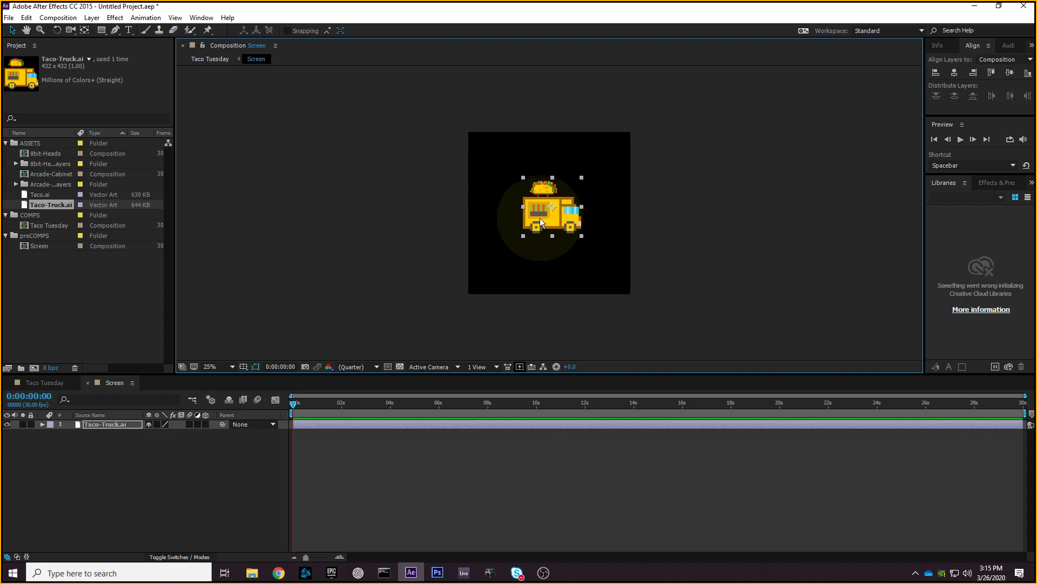
# - Expand the Taco-Truck.ai layer to show its Transform properties
pyautogui.click(41, 426)
pyautogui.click(48, 433)
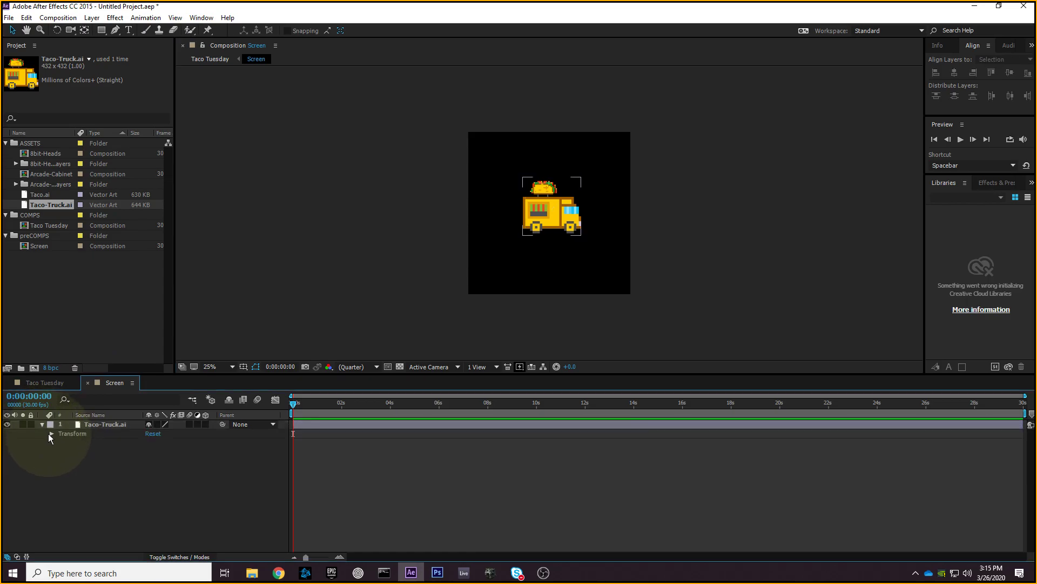
pyautogui.click(50, 434)
pyautogui.moveTo(118, 505); pyautogui.dragTo(81, 447)
pyautogui.click(109, 491)
# - Move the taco truck freehand around the frame, finishing with its centre near the frame's upper-left corner at about 9, 0
pyautogui.moveTo(551, 213); pyautogui.dragTo(522, 213)
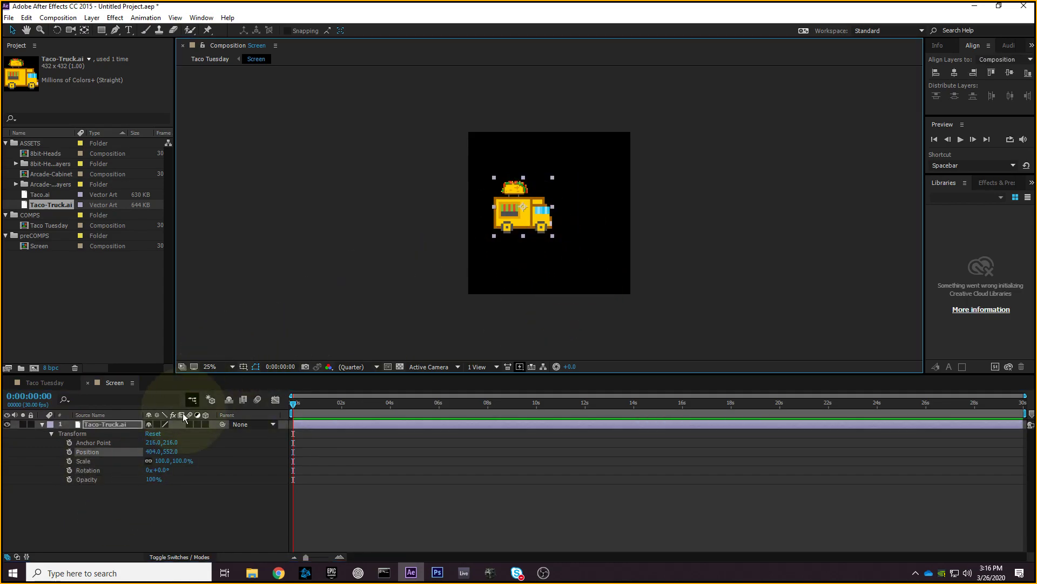
pyautogui.moveTo(151, 451); pyautogui.dragTo(223, 448)
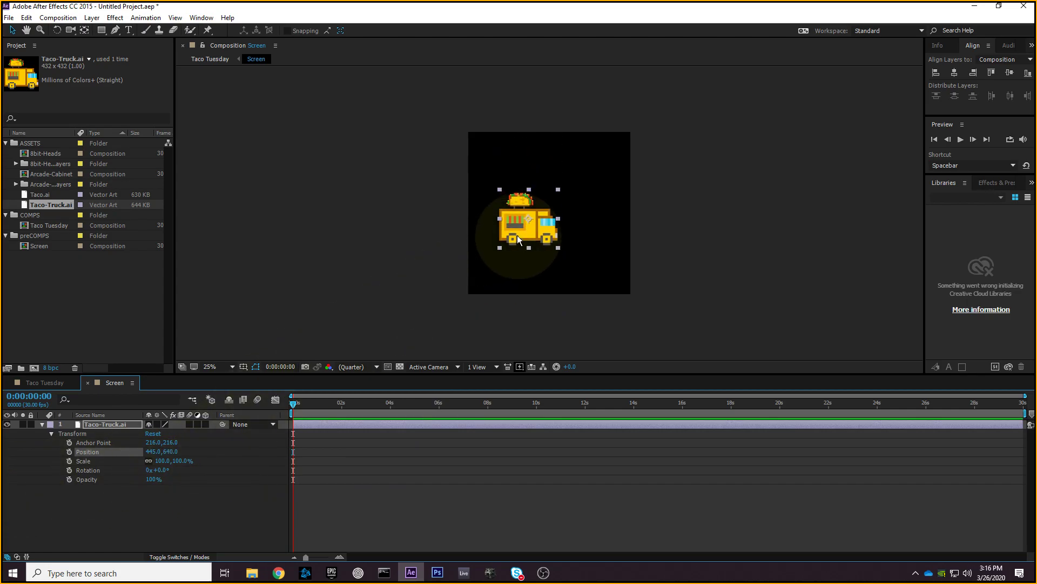
pyautogui.moveTo(529, 236); pyautogui.dragTo(474, 144)
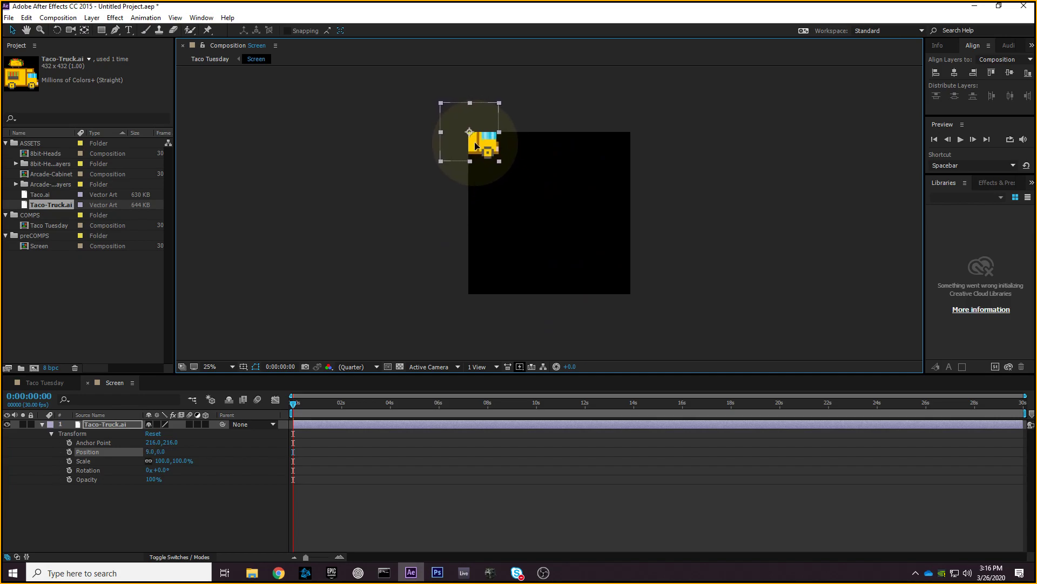
# - Set the truck's Position to 0, 0 and to the opposite corner of the frame at 1200, 1200
pyautogui.click(151, 451)
pyautogui.write('0')
pyautogui.press('Return')
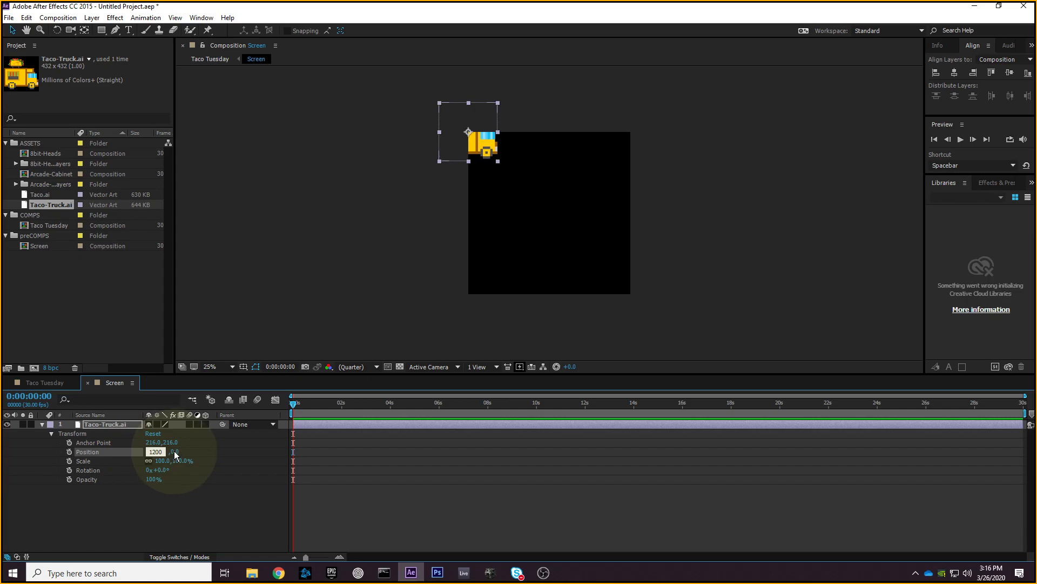
pyautogui.click(174, 452)
pyautogui.write('1200')
pyautogui.press('Return')
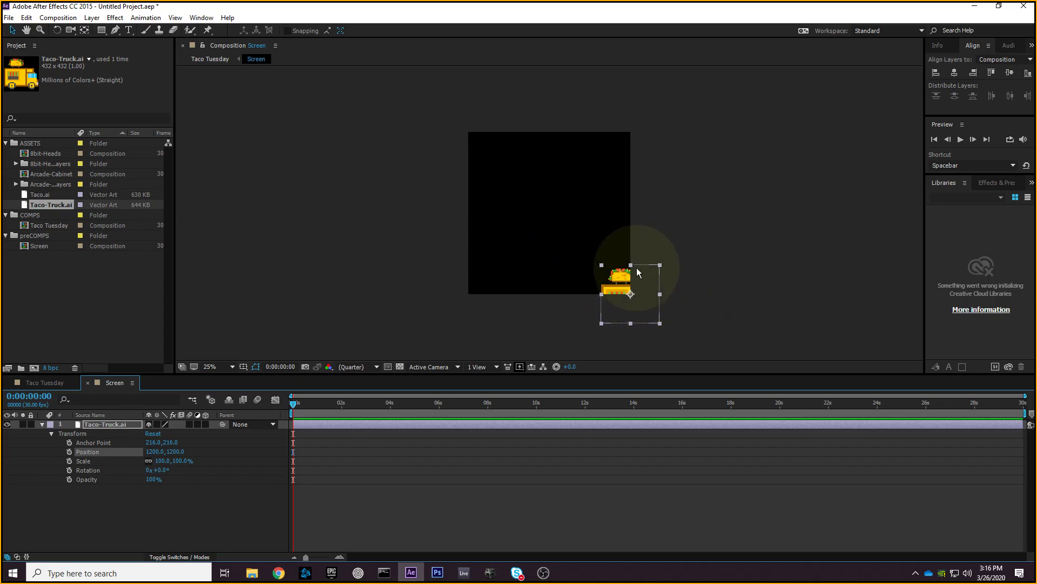
# - Centre the truck in the Screen composition by setting its Position to 600, 600
pyautogui.moveTo(620, 292); pyautogui.dragTo(553, 216)
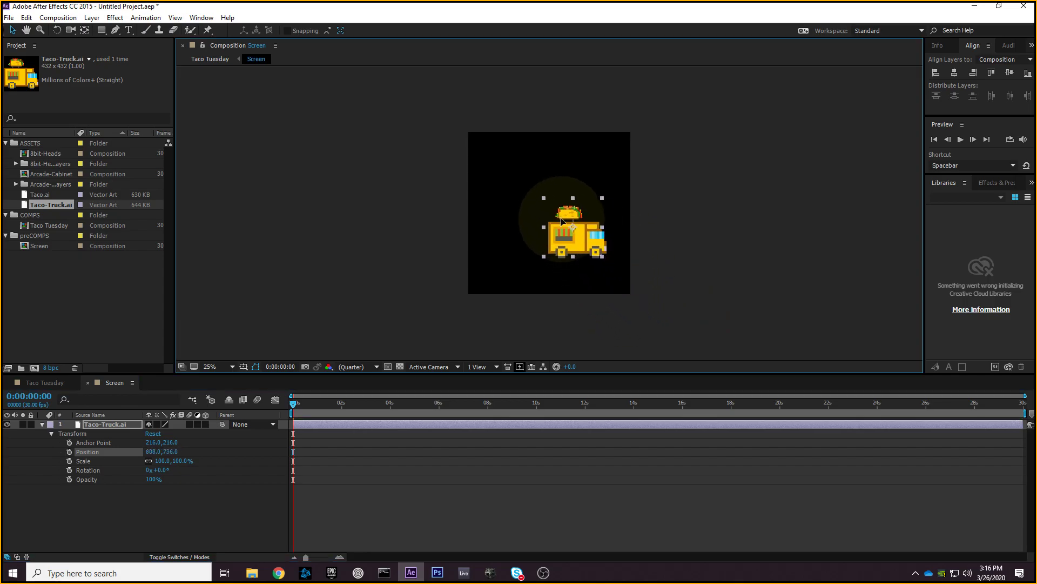
pyautogui.click(153, 451)
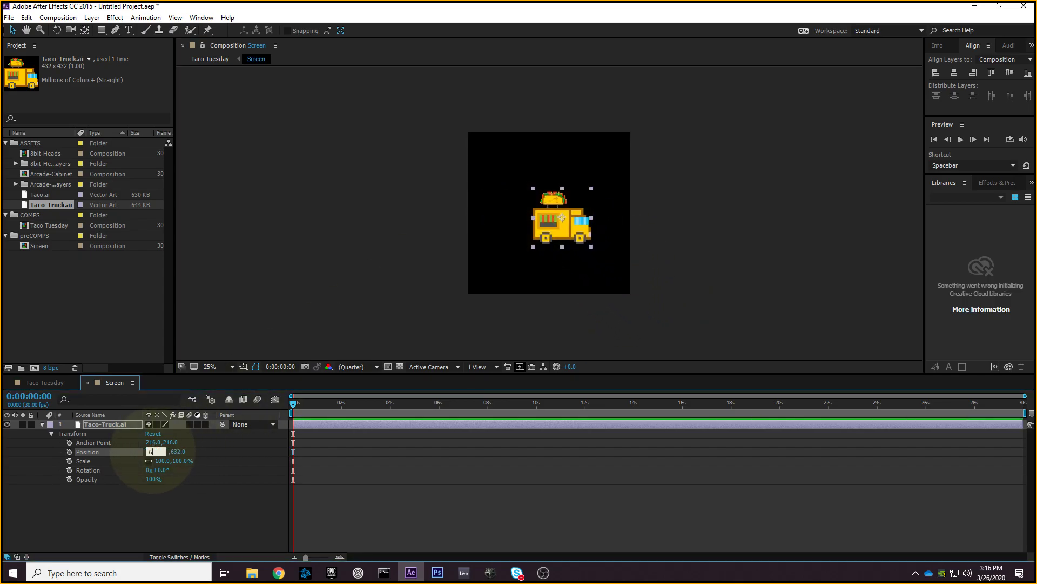
pyautogui.write('600')
pyautogui.press('Tab')
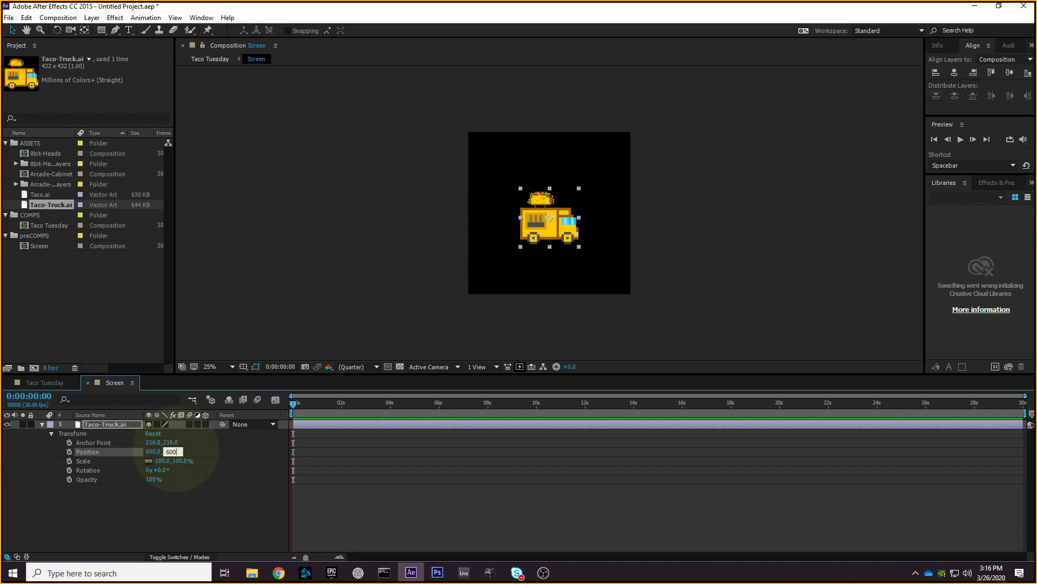
pyautogui.press('Return')
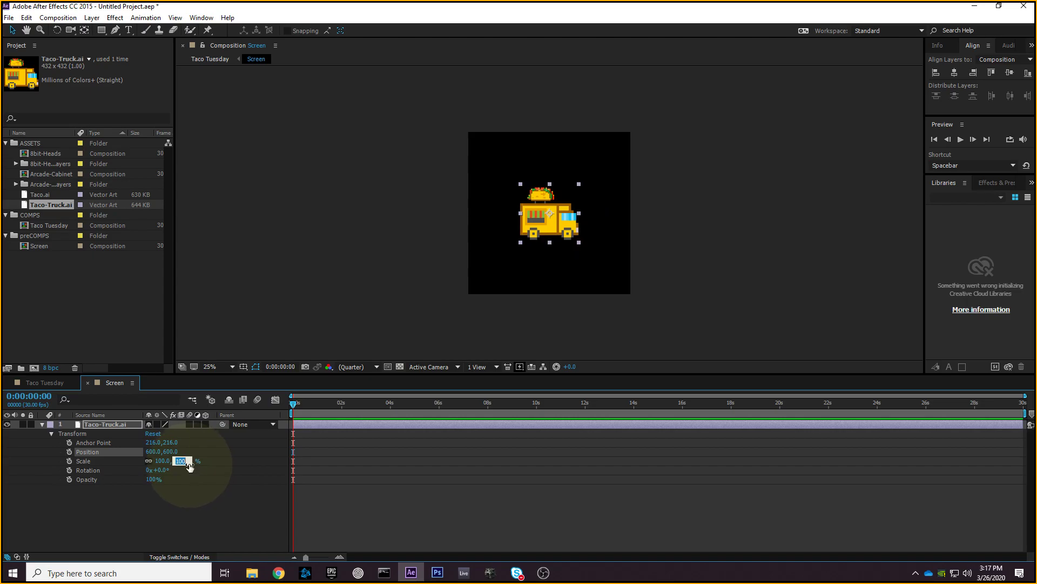
# - Scale the truck proportionally to 50% and reduce it further to 25%
pyautogui.moveTo(188, 461); pyautogui.dragTo(164, 469)
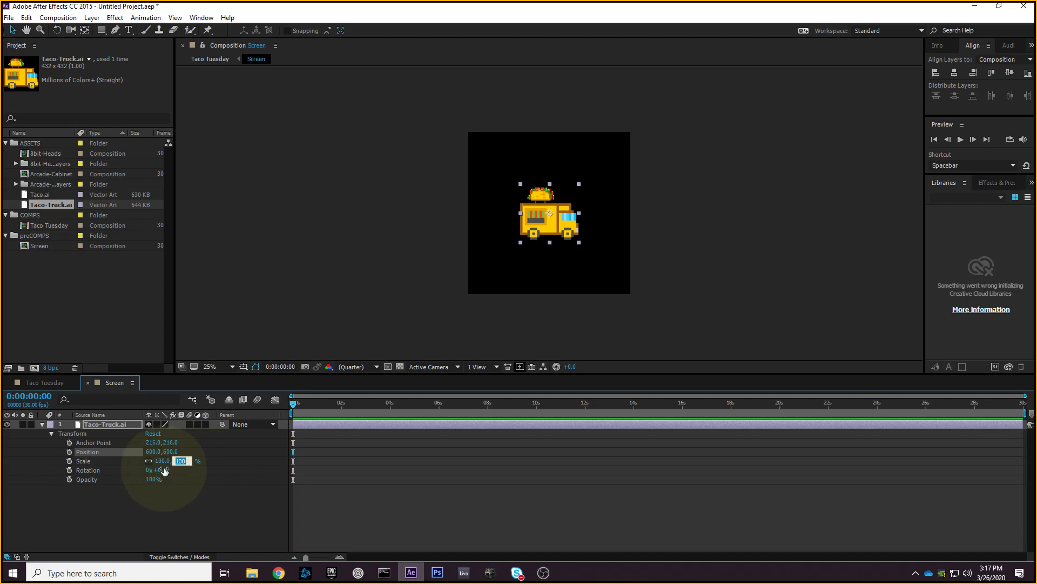
pyautogui.write('50')
pyautogui.press('Return')
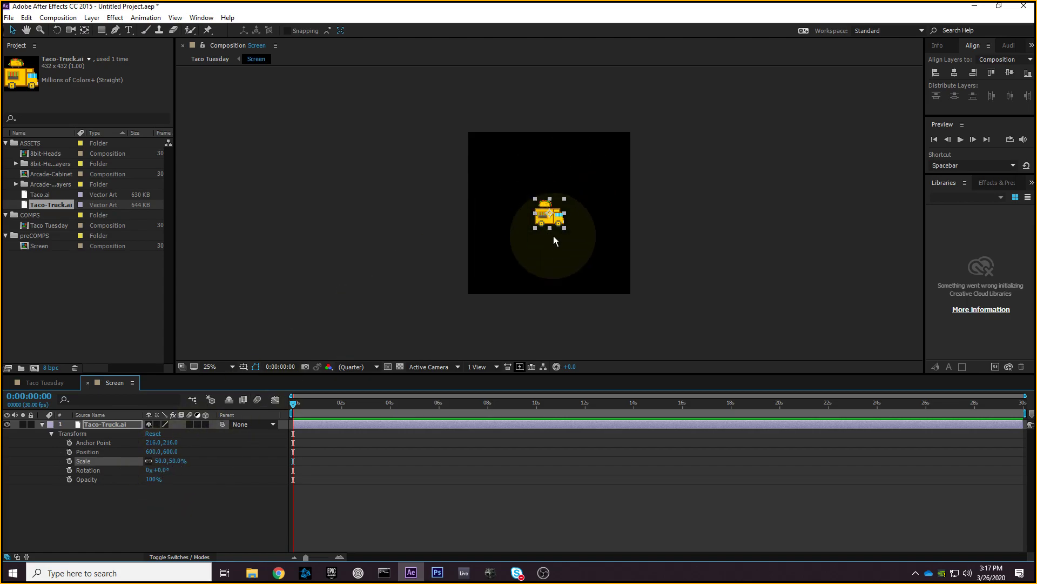
pyautogui.click(174, 461)
pyautogui.press('Return')
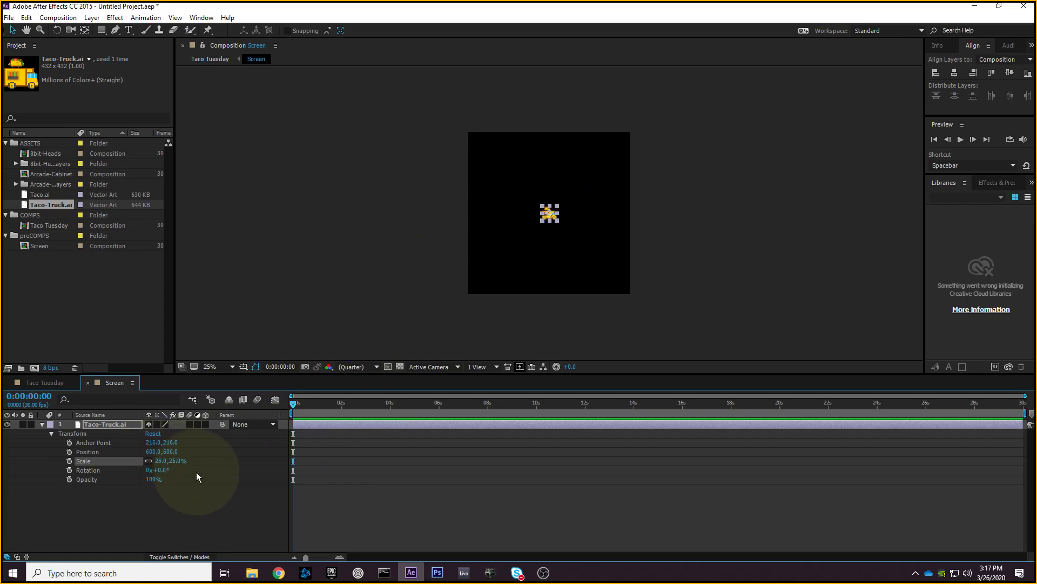
# - Enlarge the truck's Scale to 400% and undo all of its scale changes
pyautogui.click(178, 461)
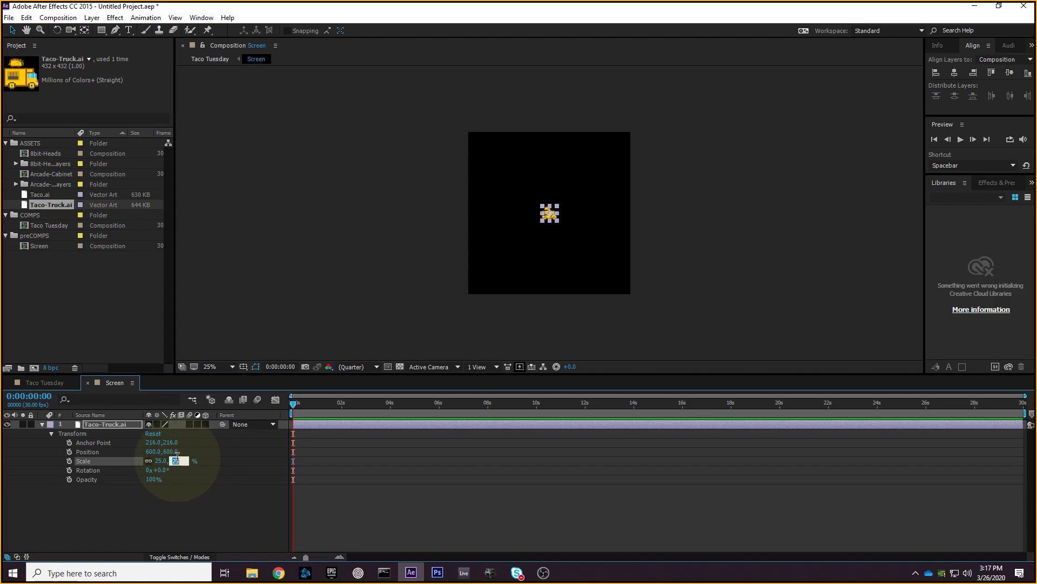
pyautogui.press('Return')
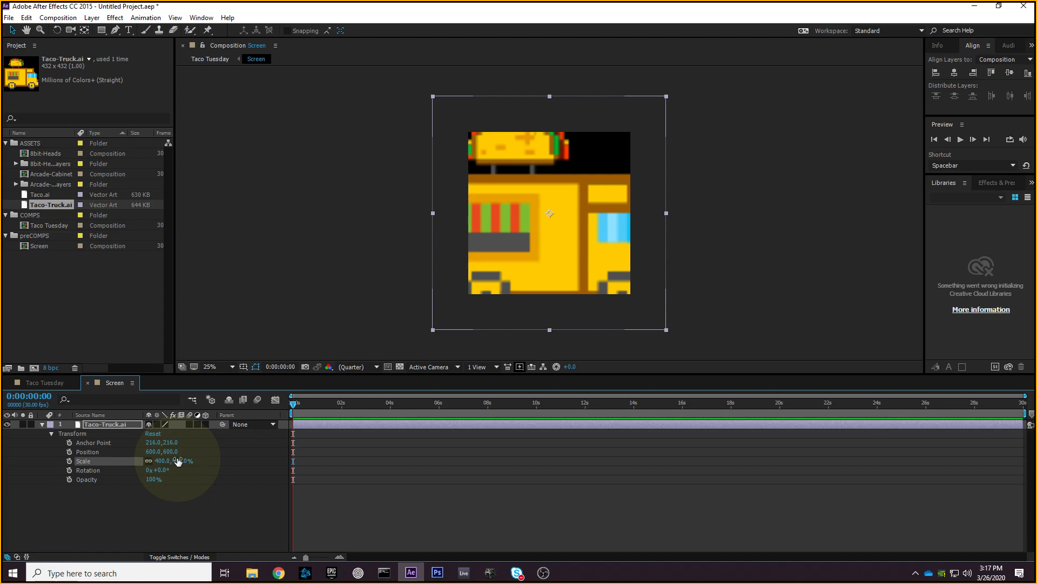
pyautogui.hotkey('ctrl', 'z')
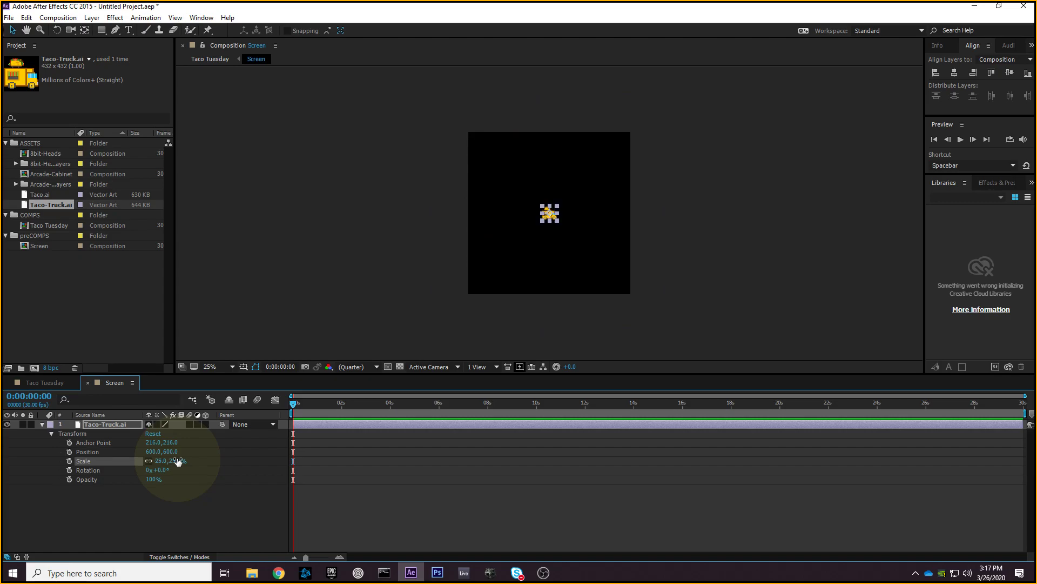
pyautogui.hotkey('ctrl', 'z')
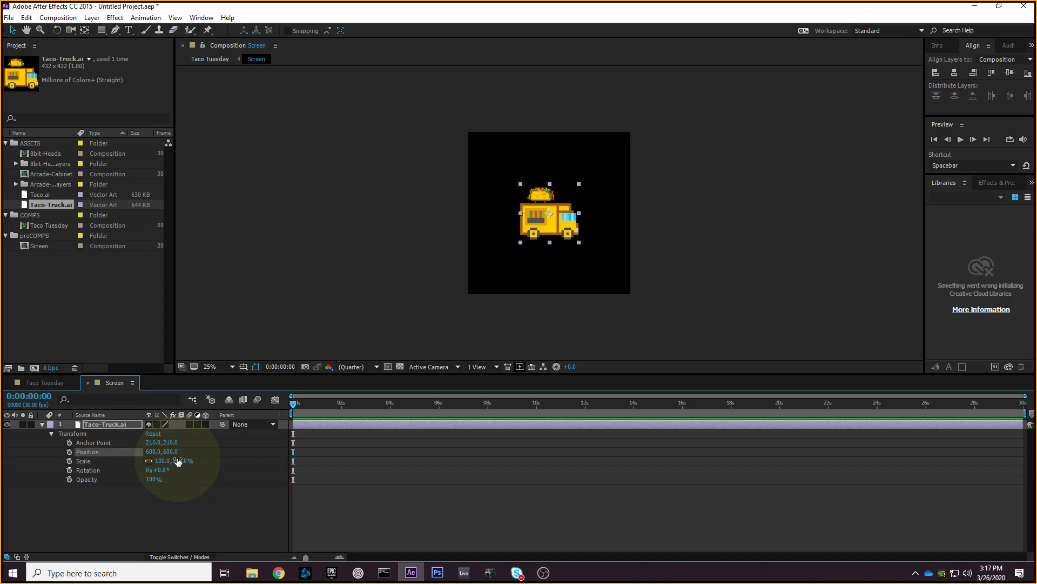
pyautogui.click(105, 460)
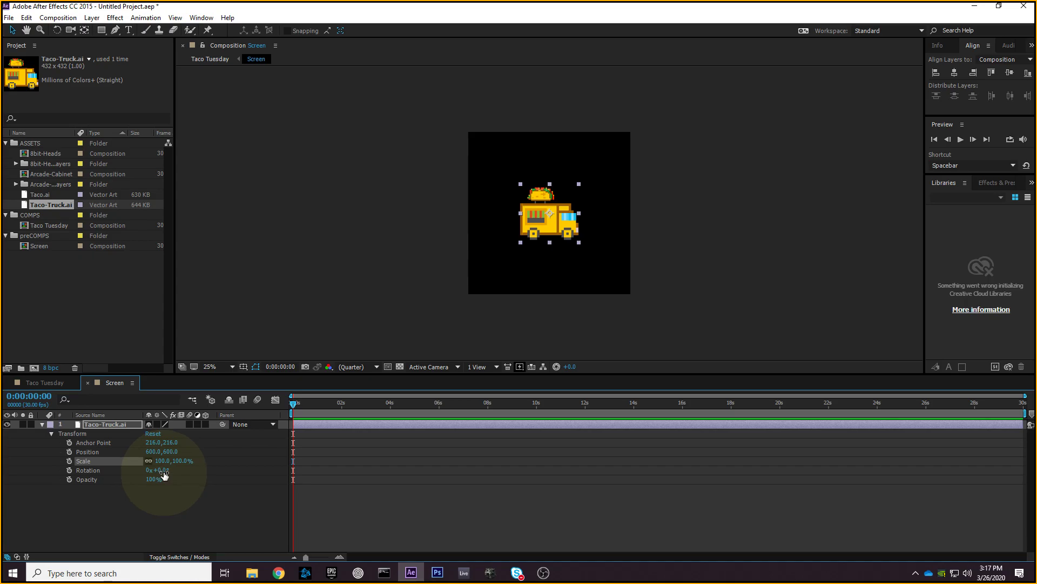
# - Rotate the truck freehand to about 250°, and set its Rotation to 90° and to 180°
pyautogui.moveTo(163, 470); pyautogui.dragTo(210, 473)
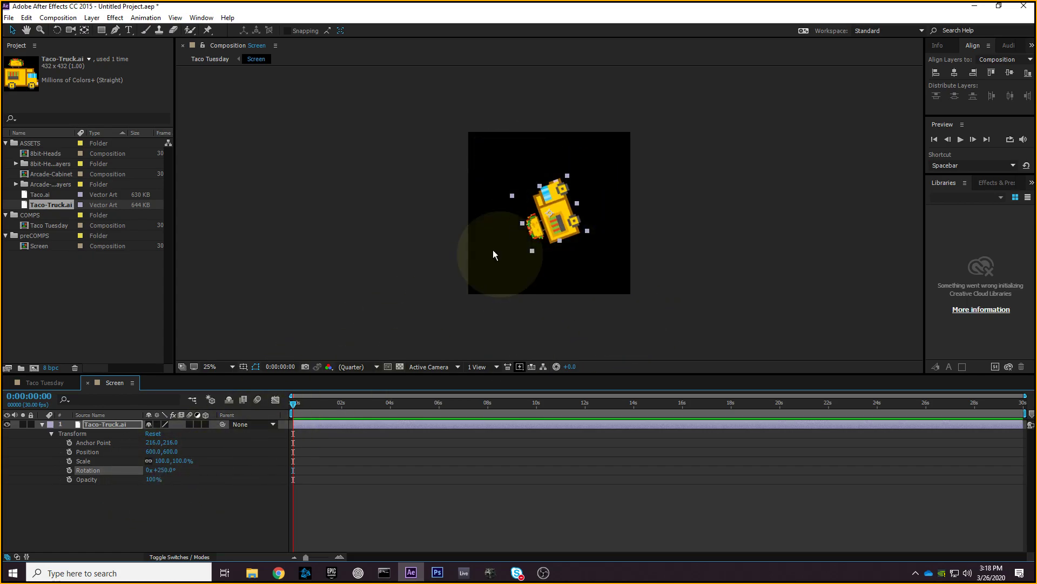
pyautogui.click(167, 469)
pyautogui.write('90')
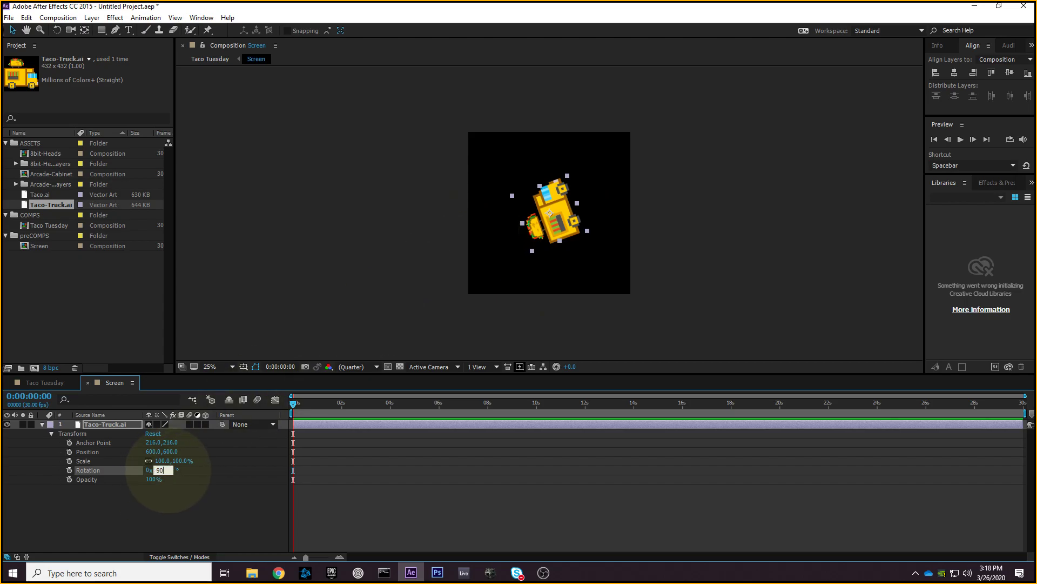
pyautogui.press('Return')
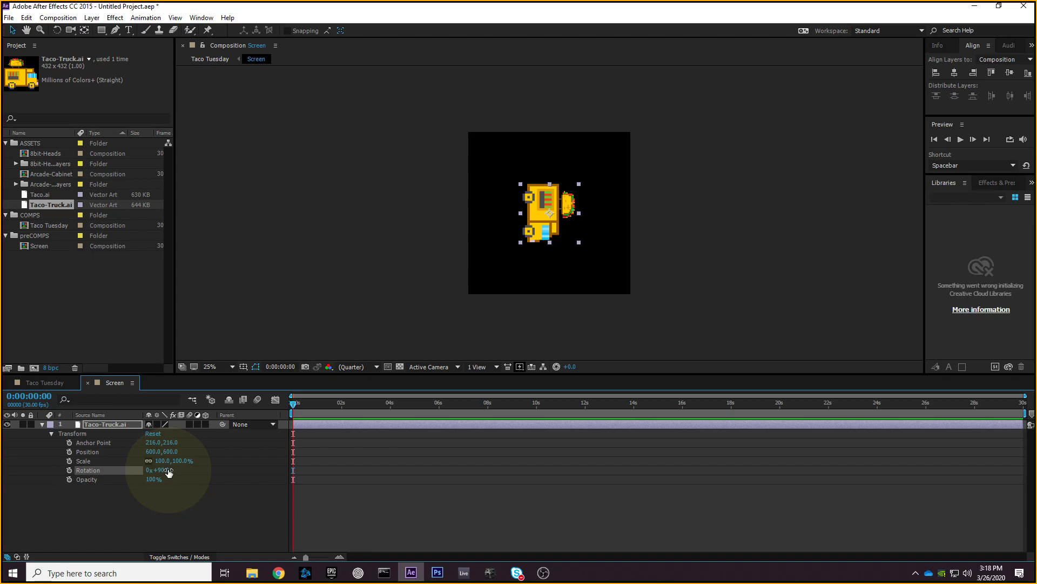
pyautogui.click(168, 470)
pyautogui.press('Return')
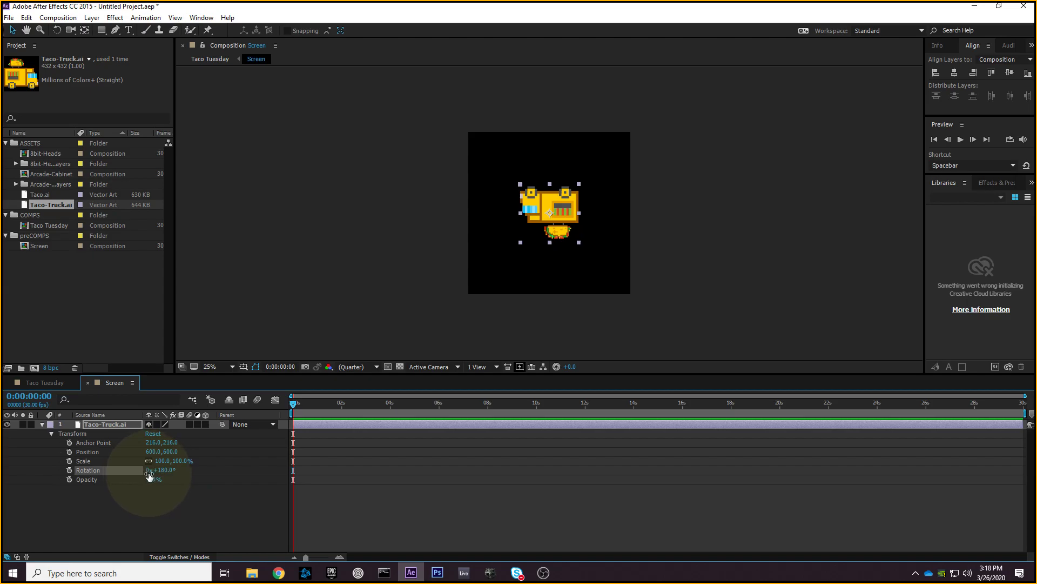
# - Spin the truck freehand through several full revolutions, forward to about 4x +53° and back to about -1x -216°
pyautogui.moveTo(172, 473); pyautogui.dragTo(260, 473)
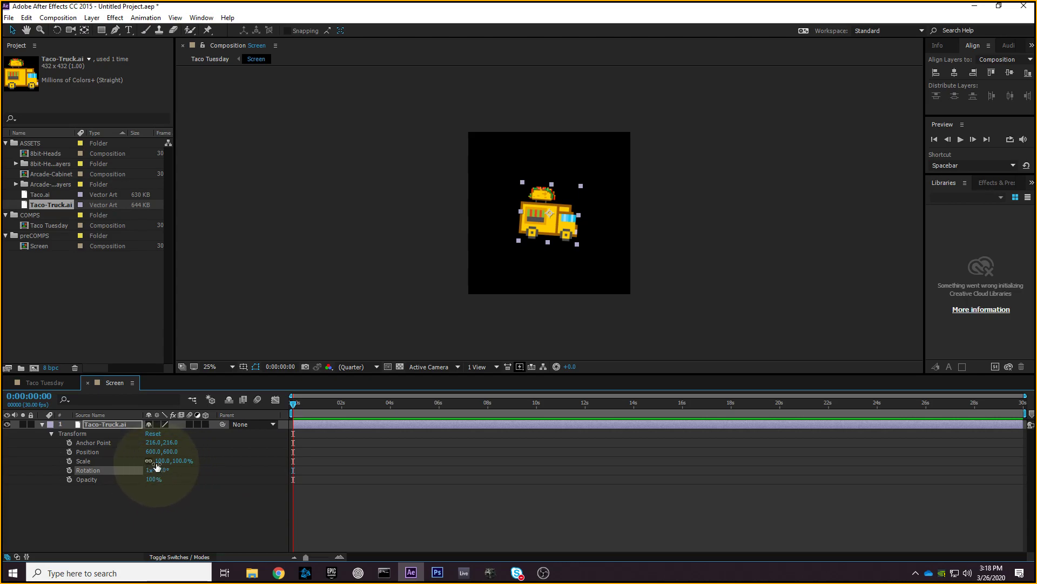
pyautogui.click(150, 470)
pyautogui.click(185, 508)
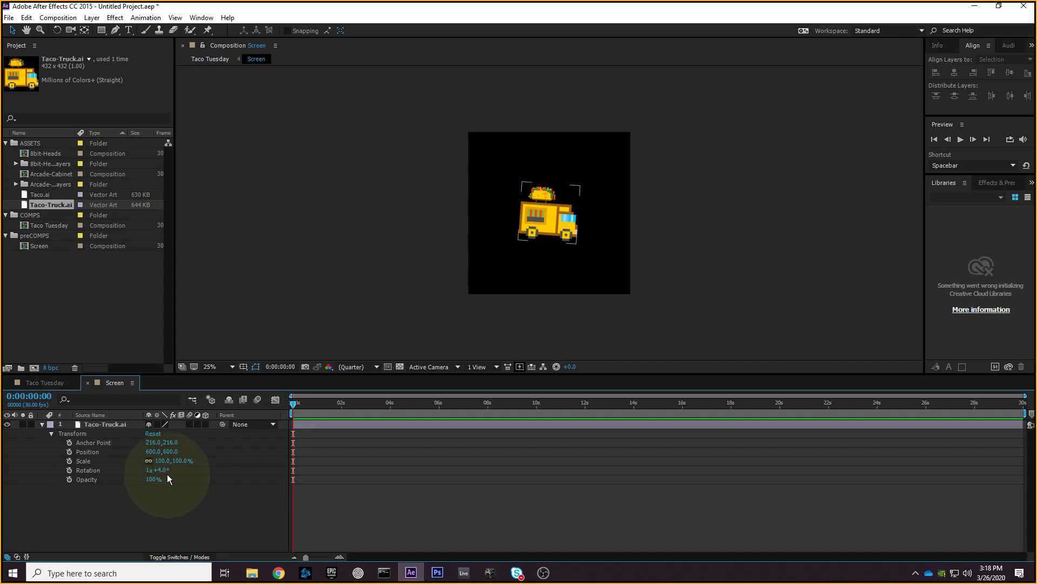
pyautogui.moveTo(161, 469); pyautogui.dragTo(728, 474)
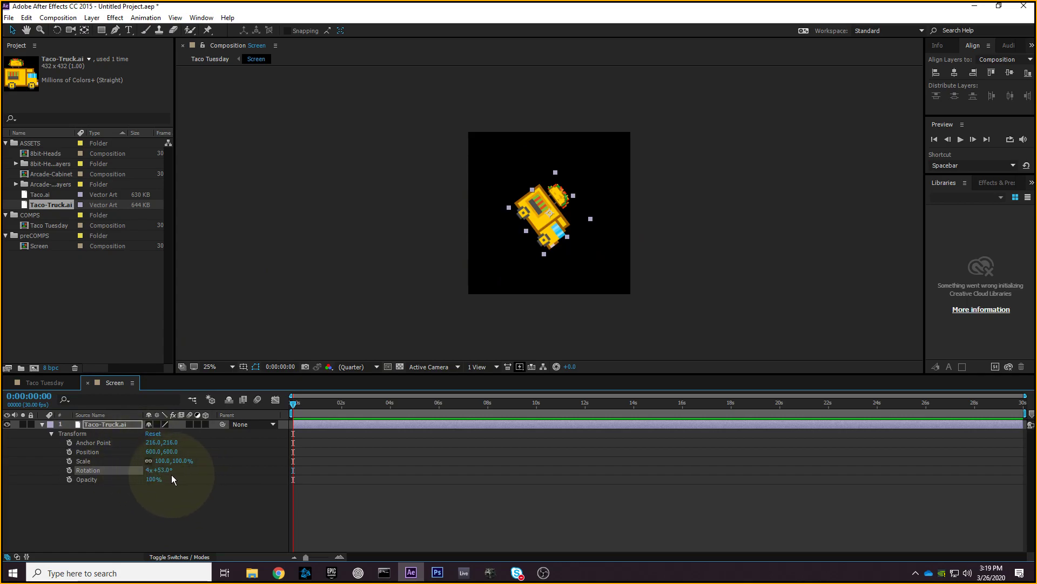
pyautogui.moveTo(172, 470); pyautogui.dragTo(0, 493)
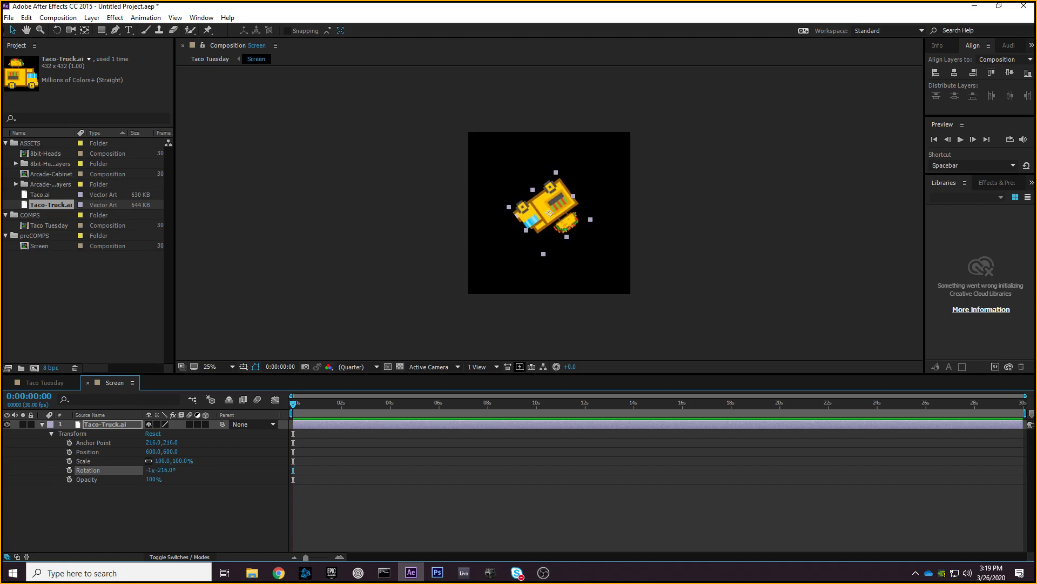
# - Reset the truck's Rotation to 0 revolutions and 0°
pyautogui.moveTo(162, 469); pyautogui.dragTo(181, 488)
pyautogui.click(152, 470)
pyautogui.write('0')
pyautogui.click(178, 471)
pyautogui.click(162, 470)
pyautogui.write('0')
pyautogui.press('Return')
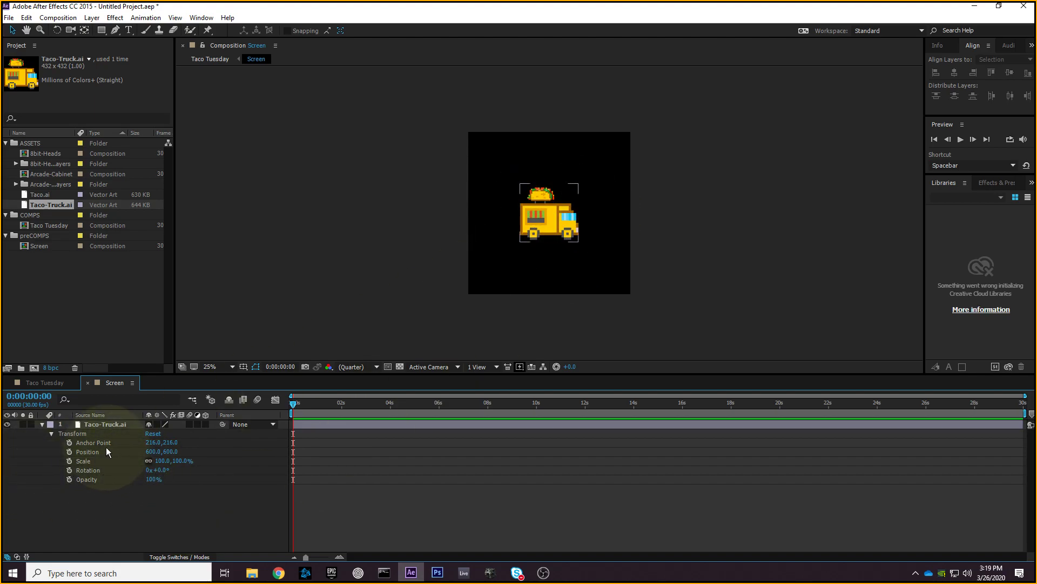
# - Set the truck's Opacity to 0% and to 50%
pyautogui.click(154, 480)
pyautogui.write('0')
pyautogui.press('Return')
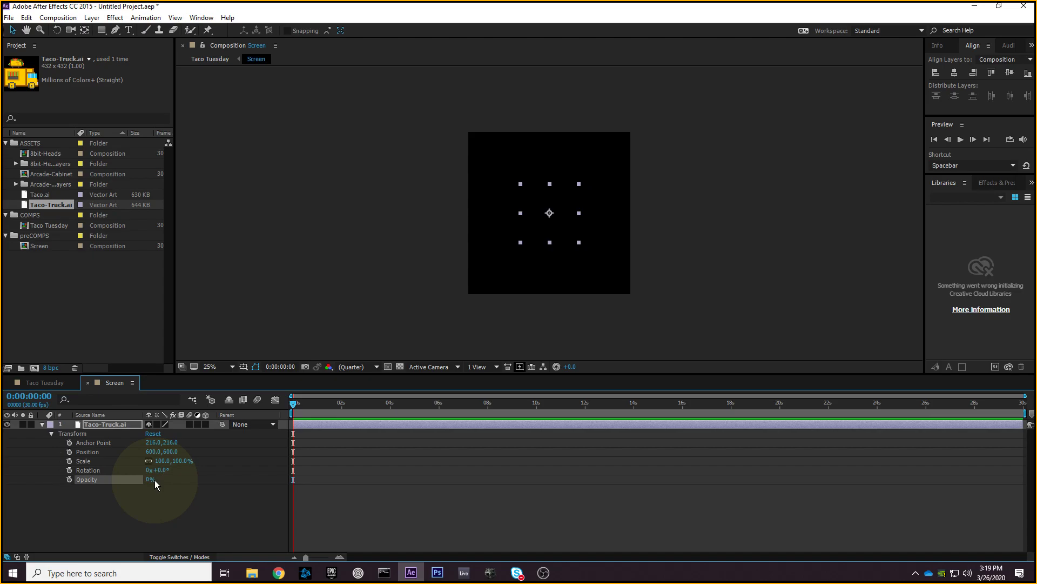
pyautogui.click(150, 479)
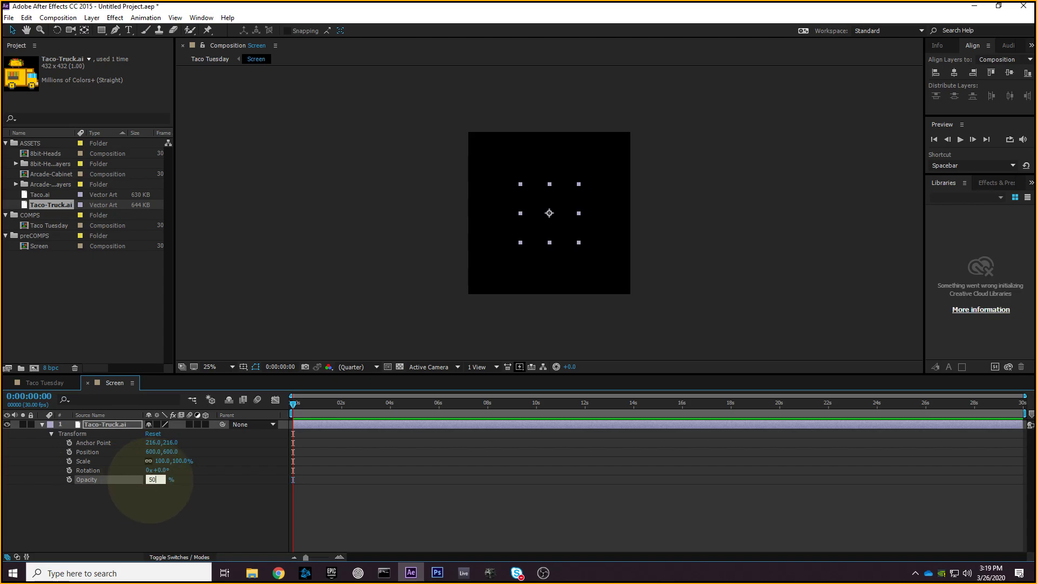
pyautogui.press('Return')
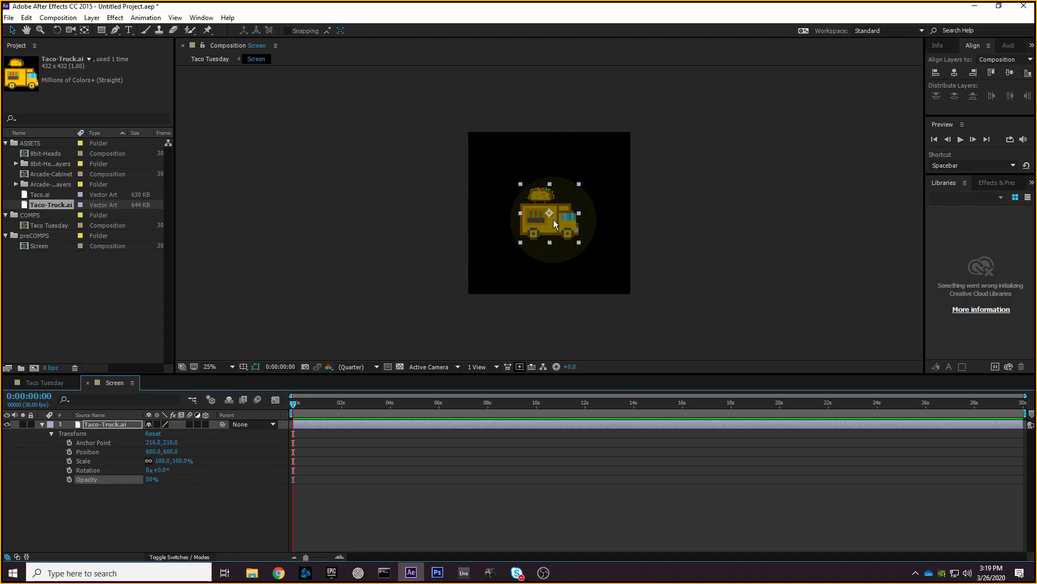
# - Switch the transparency grid on and off again, and restore the truck's Opacity to 100%
pyautogui.click(398, 367)
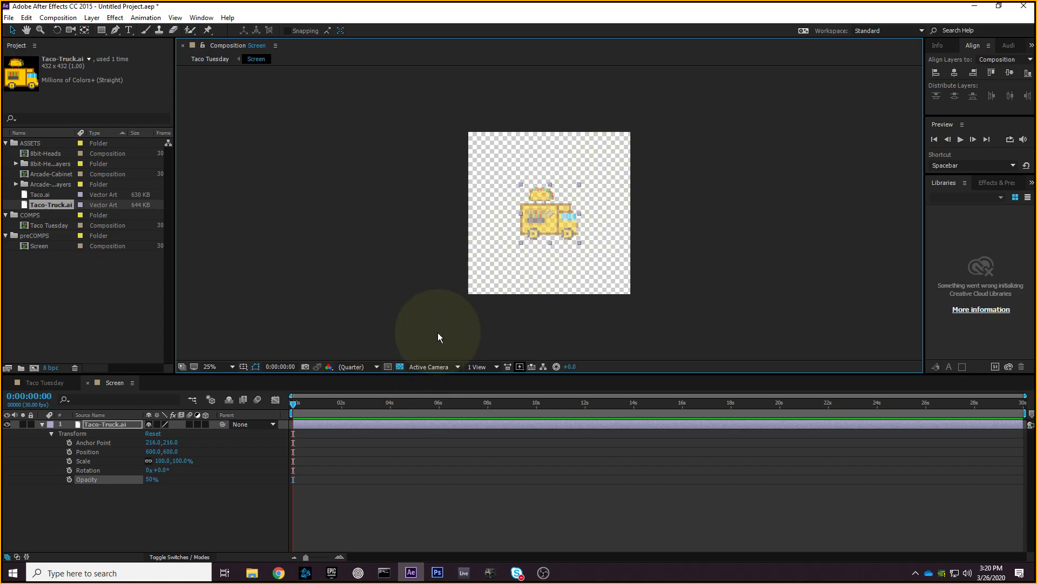
pyautogui.click(400, 367)
pyautogui.moveTo(151, 480)
pyautogui.mouseDown()
pyautogui.moveTo(46, 493)
pyautogui.moveTo(150, 480)
pyautogui.mouseUp()
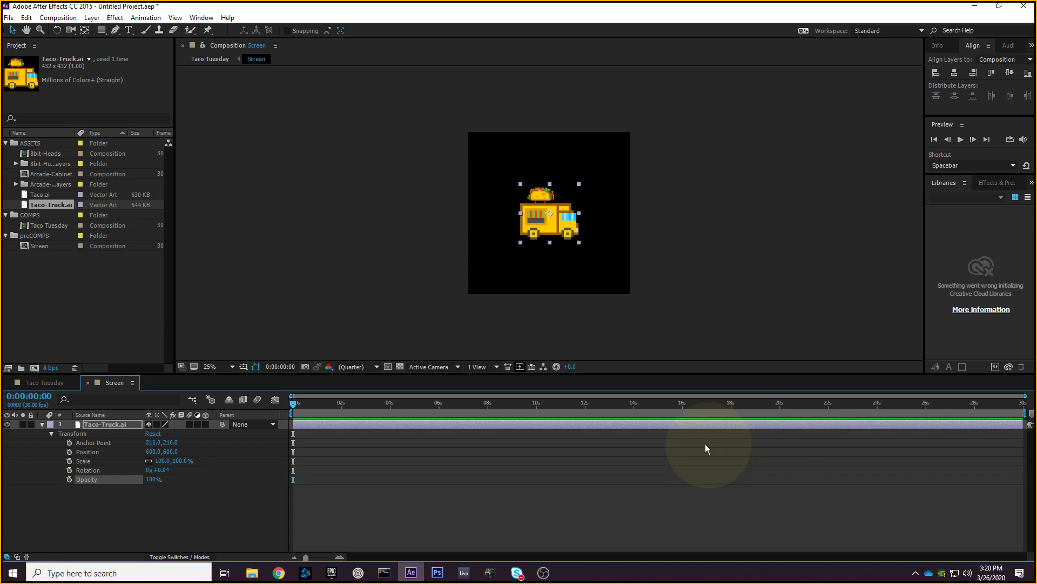
# - Examine the truck's Anchor Point property and its location on the artwork at close range
pyautogui.click(116, 444)
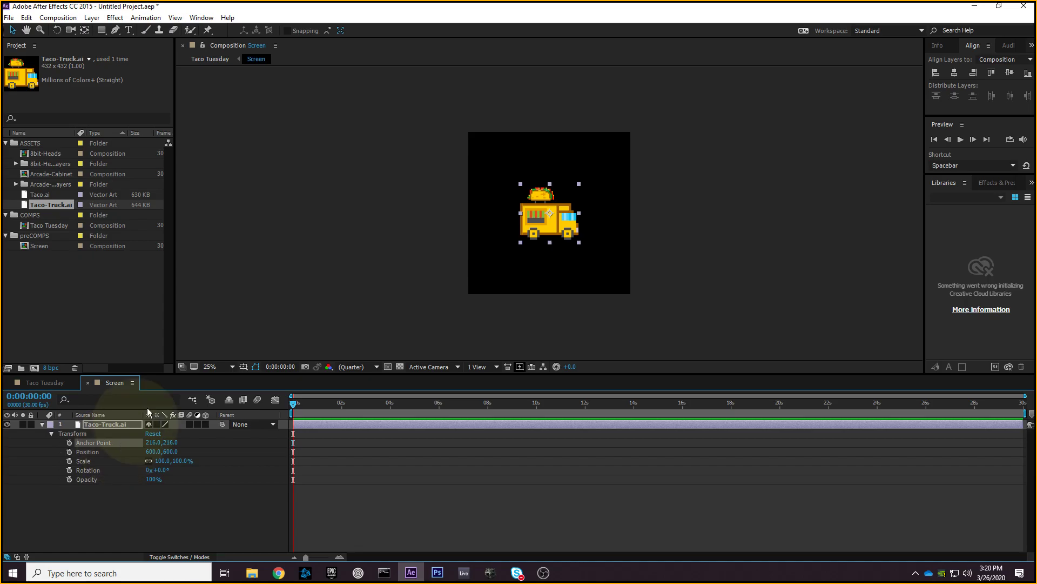
pyautogui.scroll(3, 580, 237)
pyautogui.moveTo(579, 232); pyautogui.dragTo(573, 203)
pyautogui.scroll(-2, 546, 184)
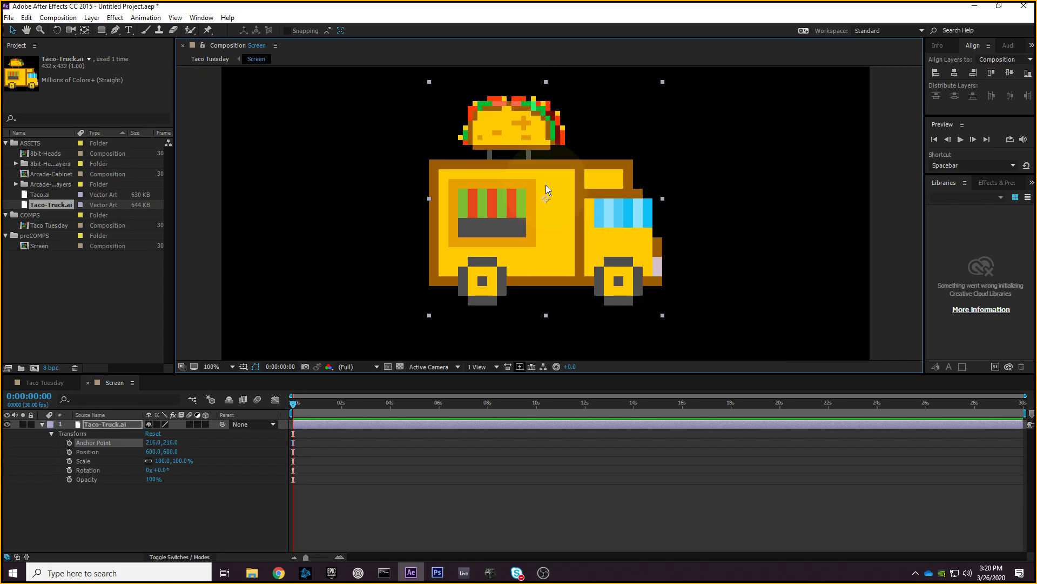
pyautogui.moveTo(146, 444)
pyautogui.mouseDown()
pyautogui.moveTo(170, 443)
pyautogui.moveTo(111, 443)
pyautogui.moveTo(184, 442)
pyautogui.moveTo(81, 443)
pyautogui.moveTo(151, 444)
pyautogui.mouseUp()
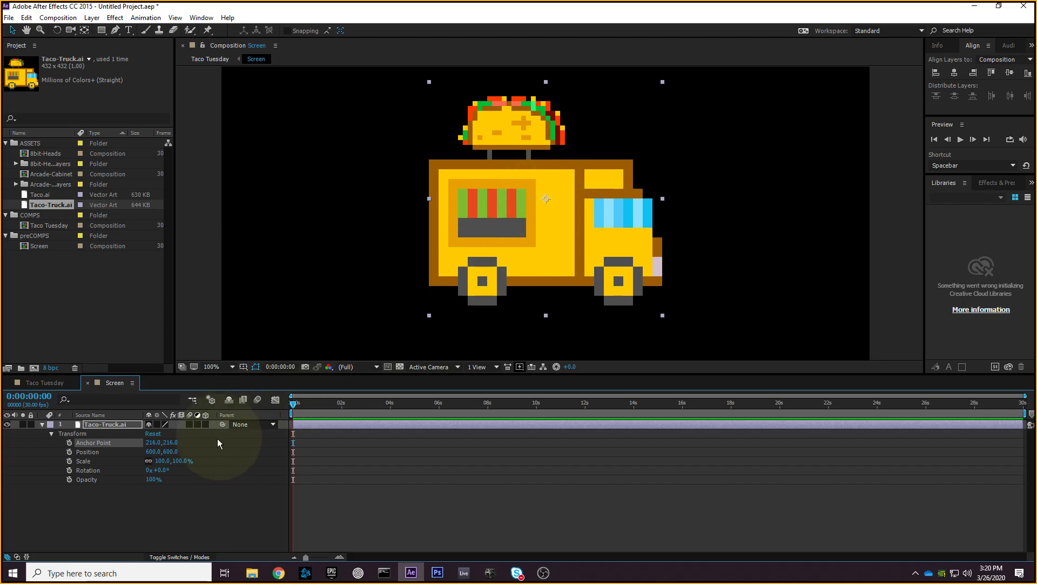
# - Try rotating the truck around its centred anchor point, and undo the rotation
pyautogui.moveTo(155, 469); pyautogui.dragTo(371, 477)
pyautogui.hotkey('ctrl', 'z')
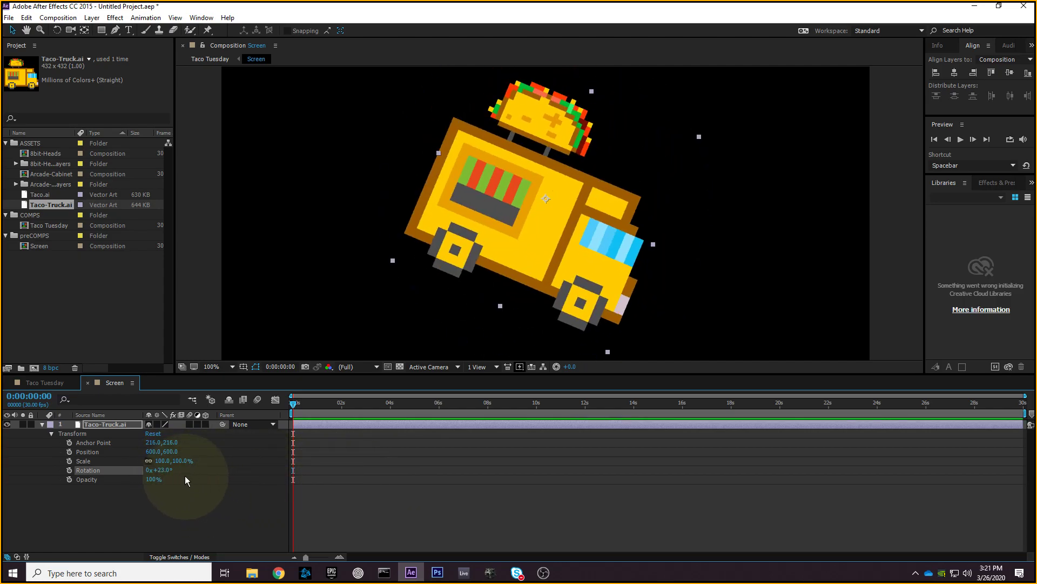
pyautogui.hotkey('ctrl', 'z')
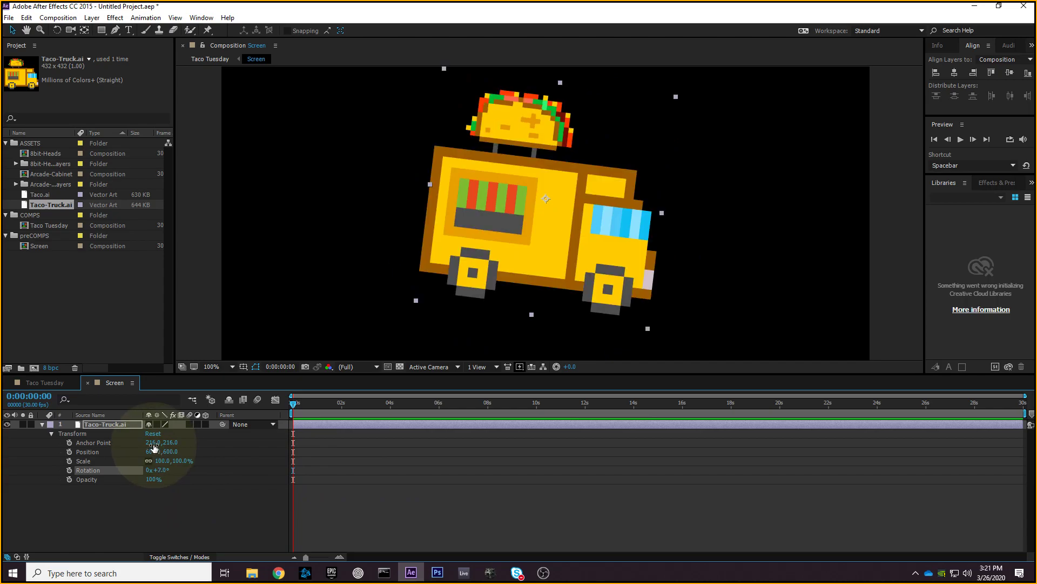
pyautogui.hotkey('ctrl', 'z')
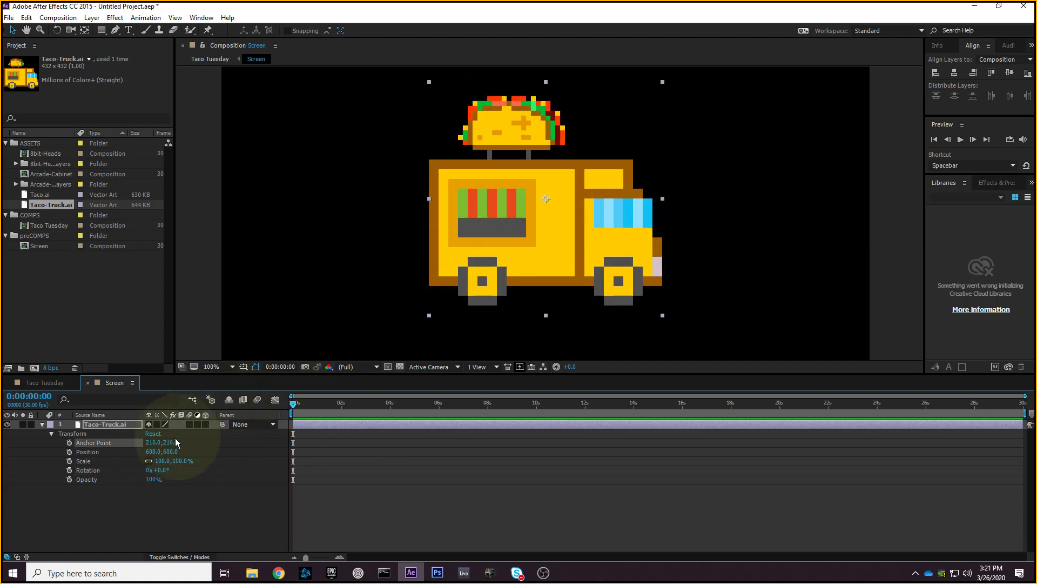
# - Set the truck's Anchor Point to 5, 5 so it sits at the artwork's upper-left corner
pyautogui.moveTo(154, 441); pyautogui.dragTo(24, 442)
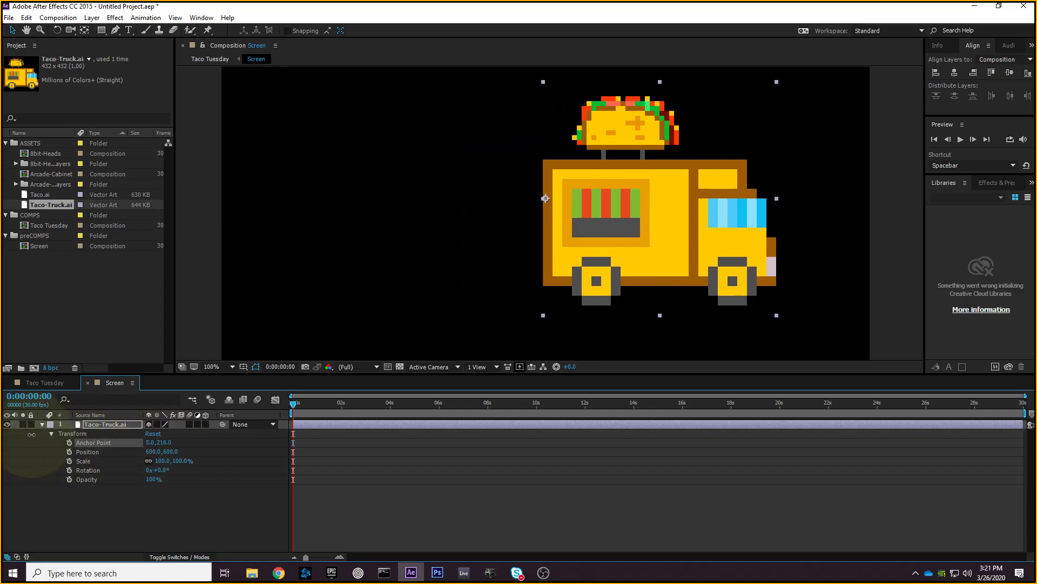
pyautogui.moveTo(163, 442); pyautogui.dragTo(25, 439)
pyautogui.scroll(-2, 429, 283)
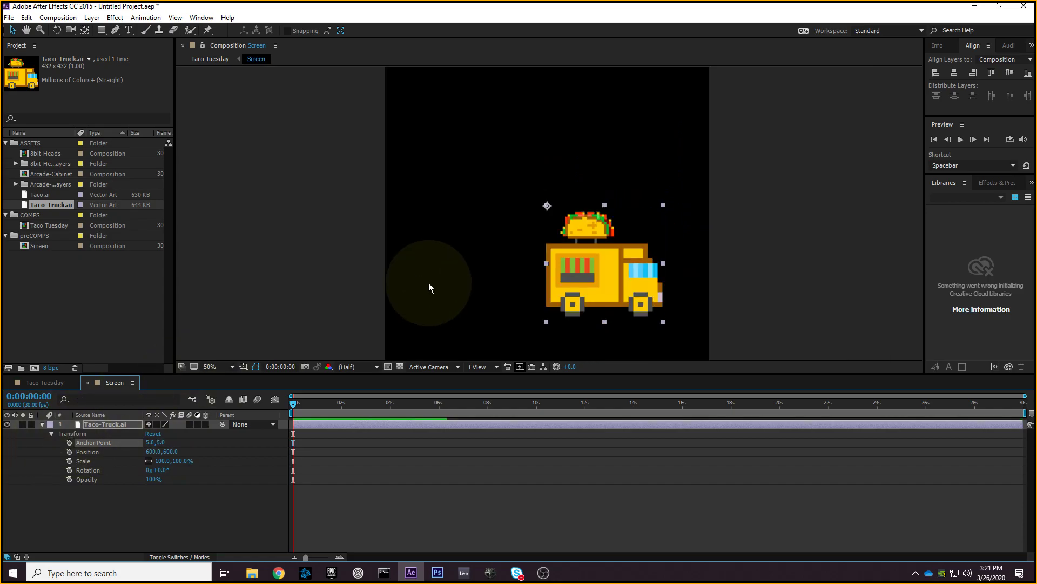
pyautogui.moveTo(448, 291); pyautogui.dragTo(385, 245)
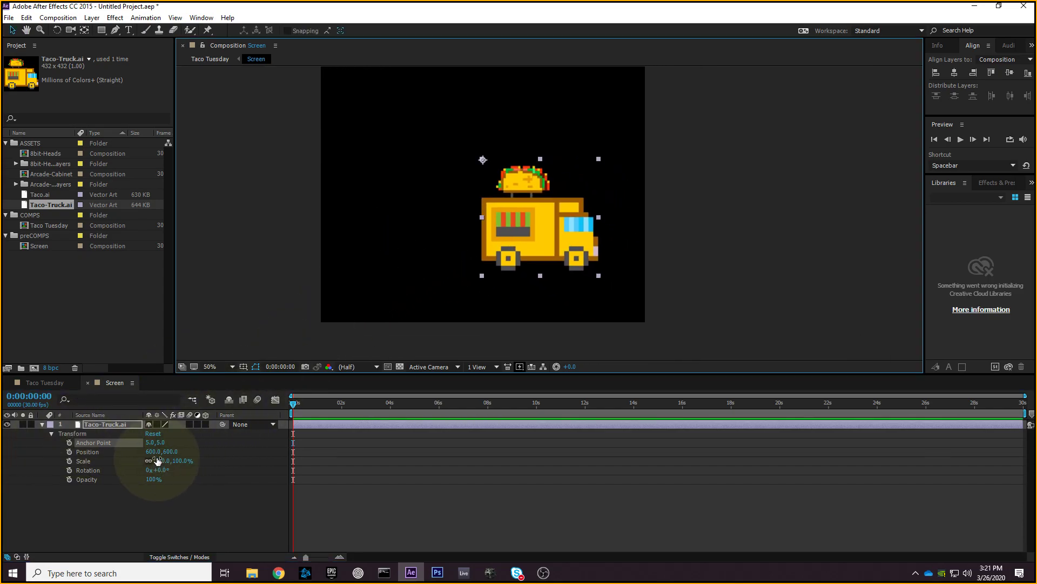
# - Try rotating the truck around its corner anchor point, and undo the rotation
pyautogui.moveTo(156, 475); pyautogui.dragTo(325, 454)
pyautogui.moveTo(172, 469); pyautogui.dragTo(688, 466)
pyautogui.hotkey('ctrl', 'z')
pyautogui.hotkey('ctrl', 'z')
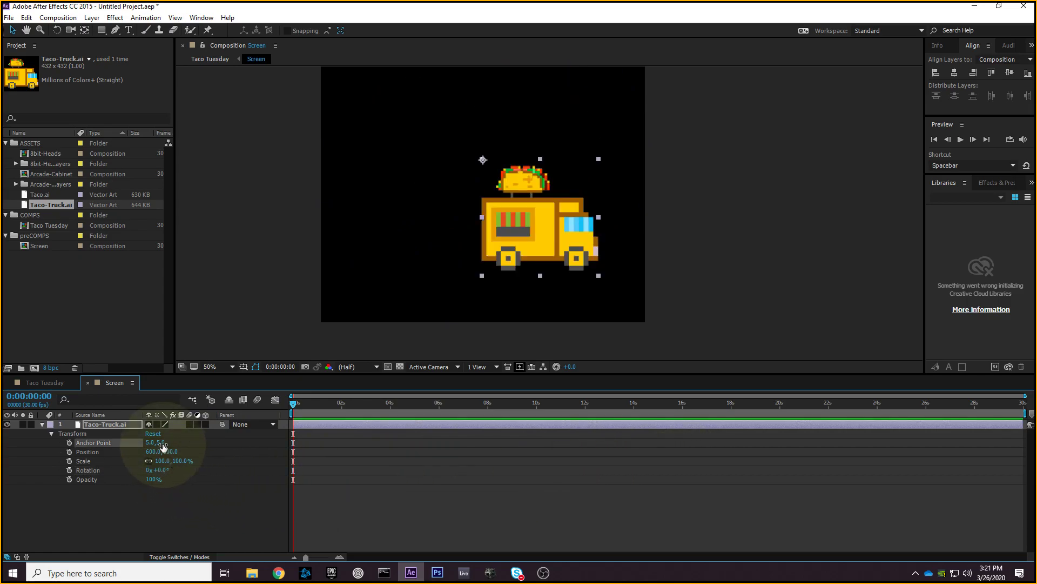
# - Try scaling the truck to 148% from its corner anchor, undo back to the centred anchor, and test the rotation there
pyautogui.moveTo(178, 461); pyautogui.dragTo(435, 311)
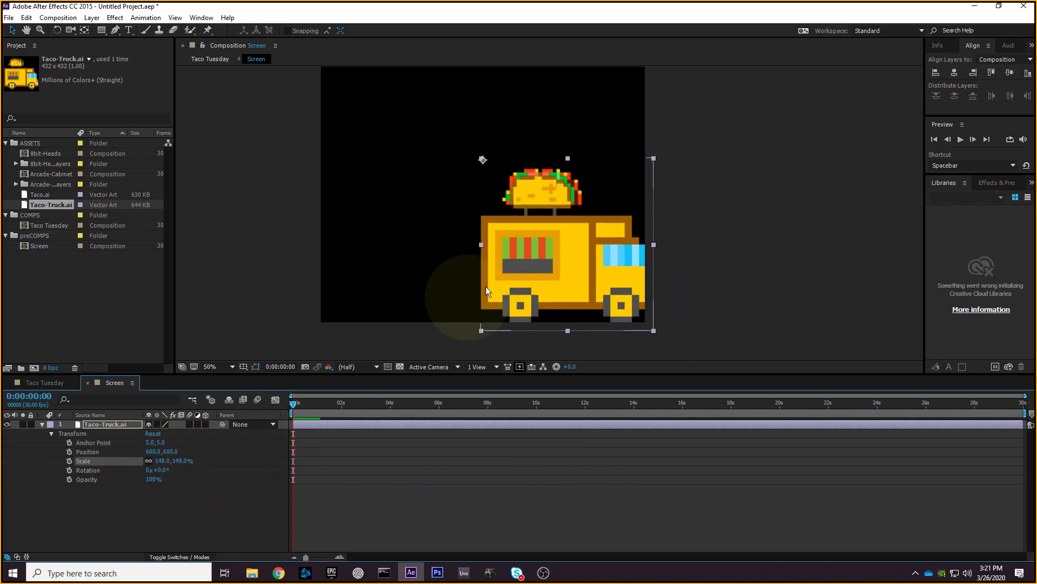
pyautogui.moveTo(182, 461); pyautogui.dragTo(133, 464)
pyautogui.hotkey('ctrl', 'z')
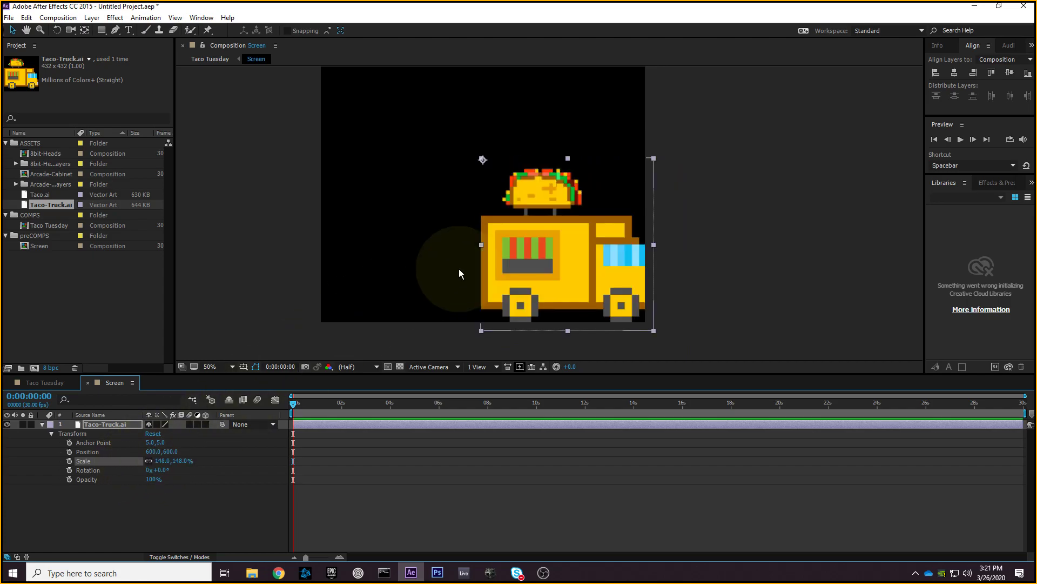
pyautogui.hotkey('ctrl', 'z')
pyautogui.hotkey('ctrl', 'z')
pyautogui.hotkey('ctrl', 'z')
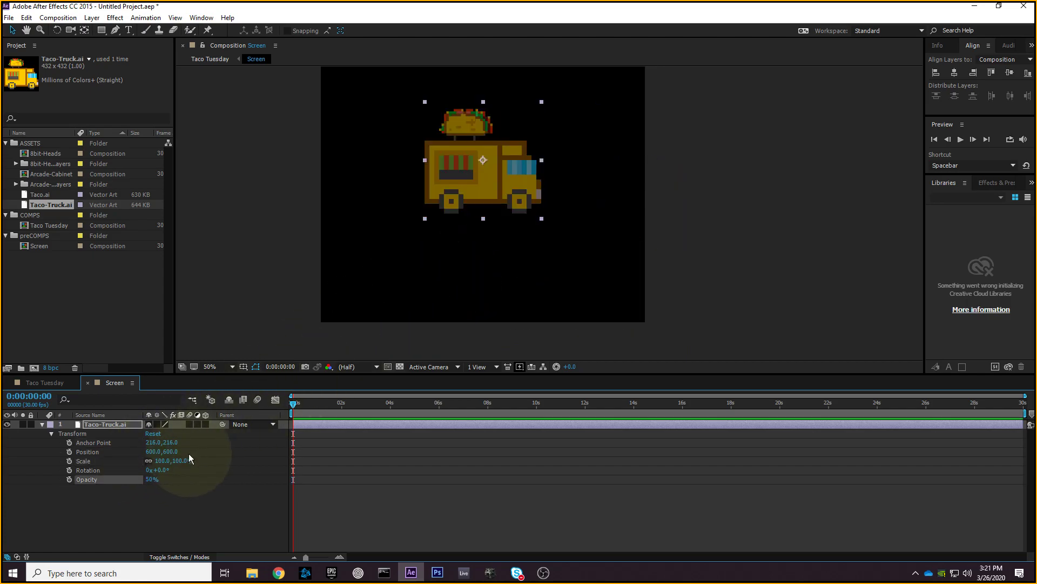
pyautogui.moveTo(167, 467); pyautogui.dragTo(225, 452)
pyautogui.hotkey('ctrl', 'z')
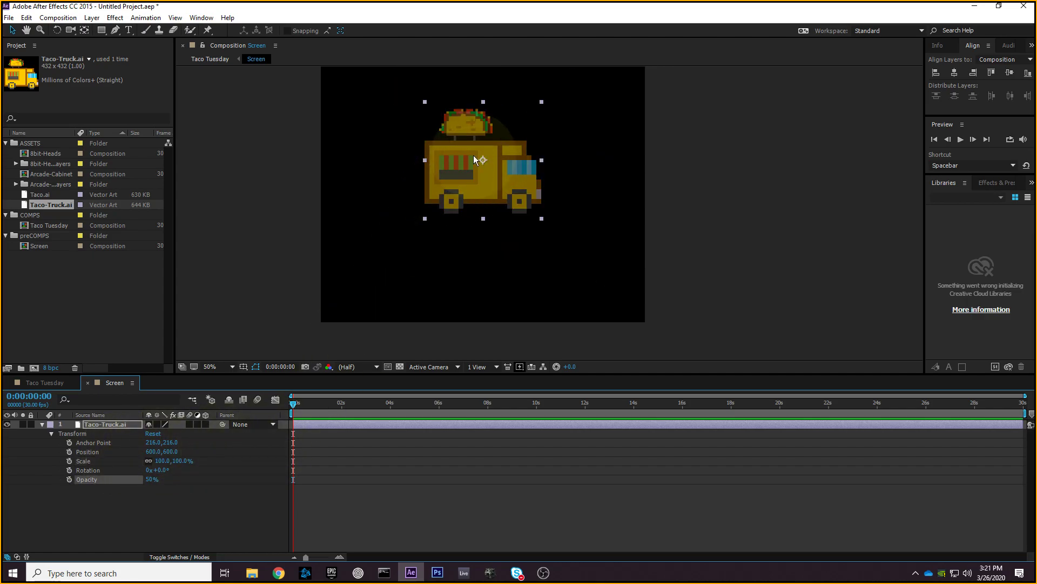
# - Set the truck layer's Opacity to 100%
pyautogui.click(91, 500)
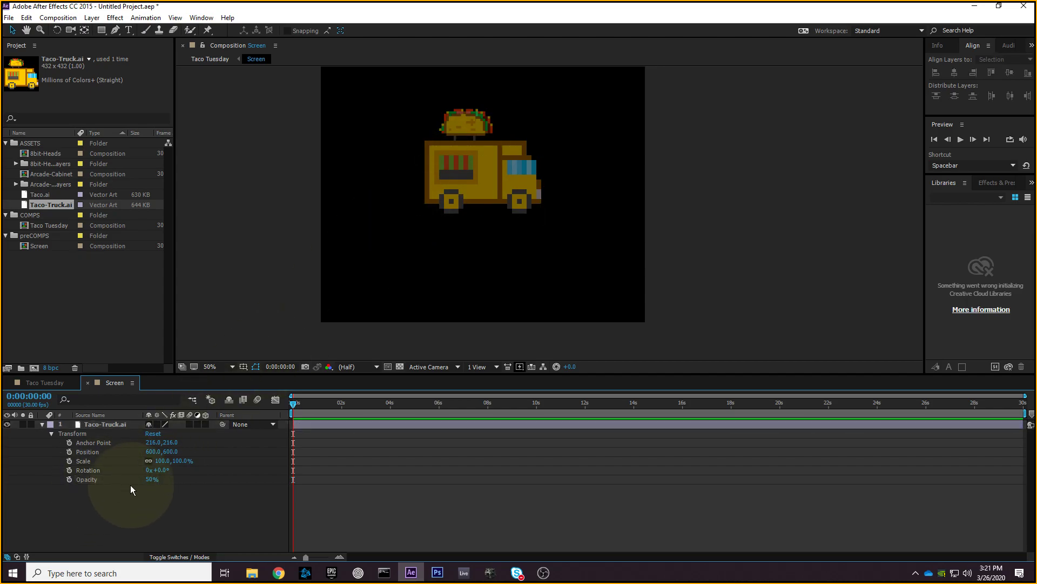
pyautogui.click(153, 480)
pyautogui.write('100')
pyautogui.press('Return')
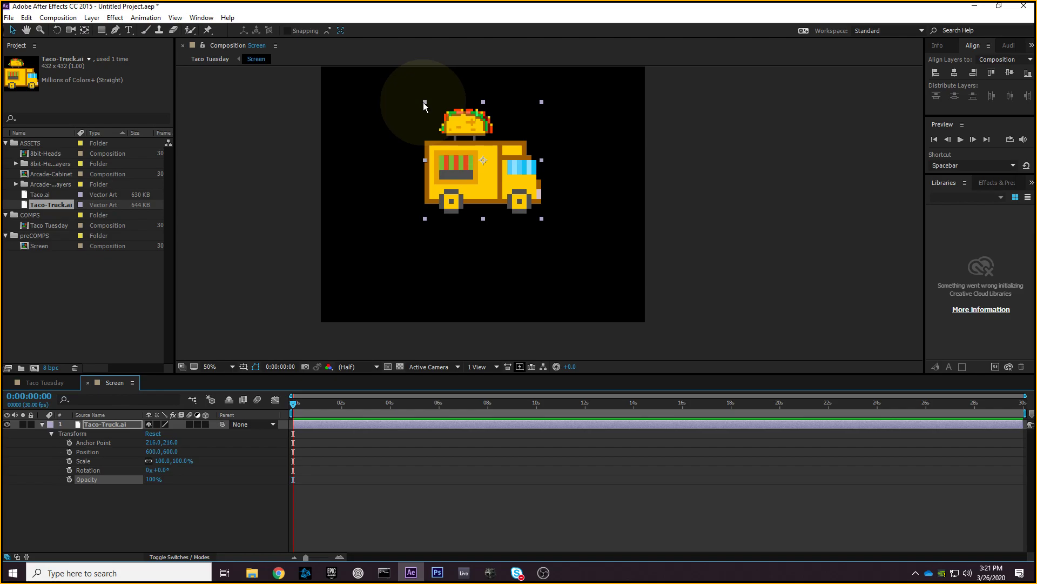
# - Try moving the truck's anchor point directly on the artwork with the Pan Behind tool
pyautogui.click(154, 500)
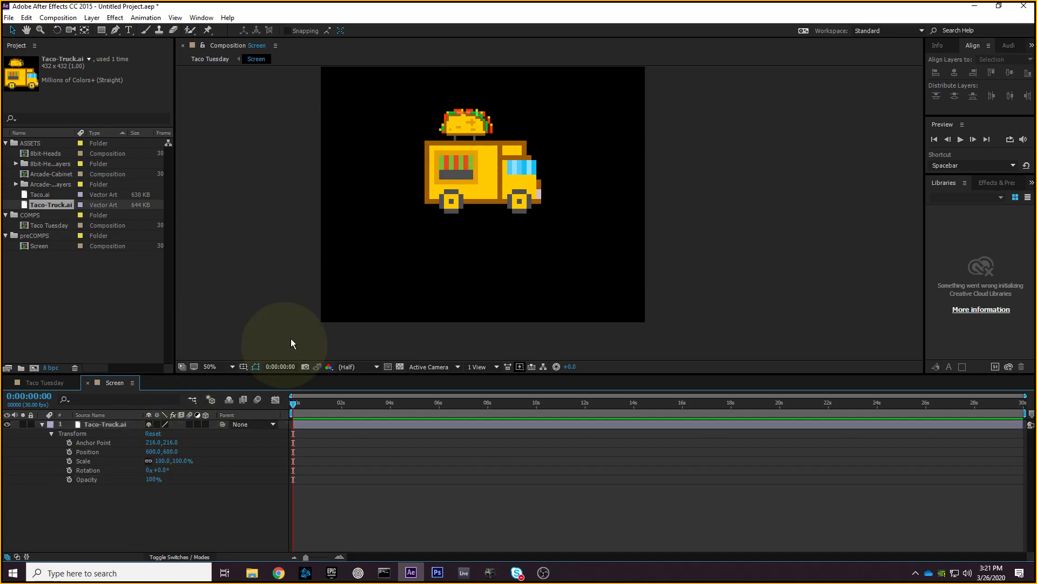
pyautogui.click(108, 442)
pyautogui.moveTo(152, 442)
pyautogui.mouseDown()
pyautogui.moveTo(164, 433)
pyautogui.moveTo(140, 440)
pyautogui.mouseUp()
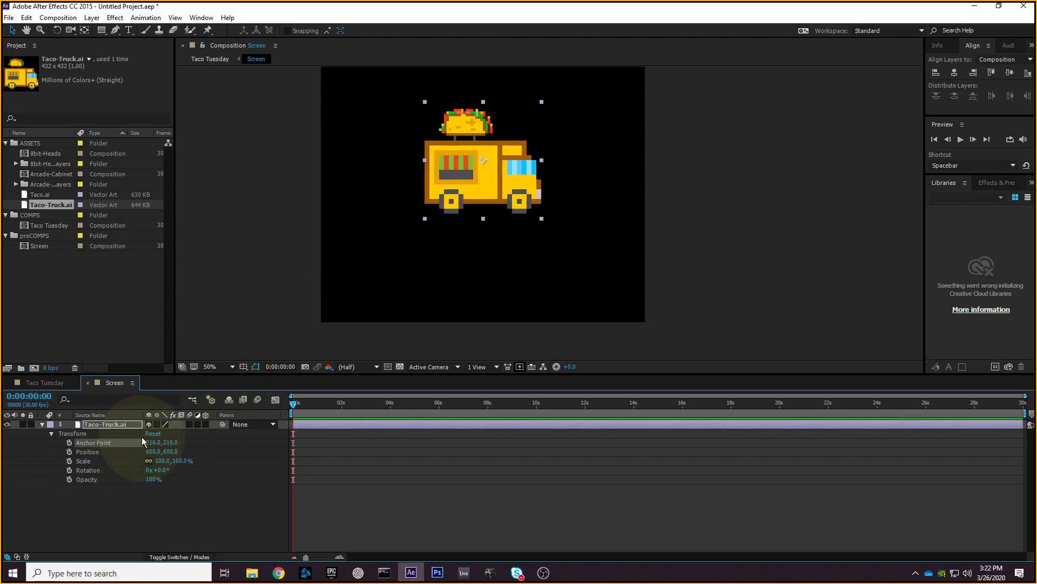
pyautogui.click(84, 31)
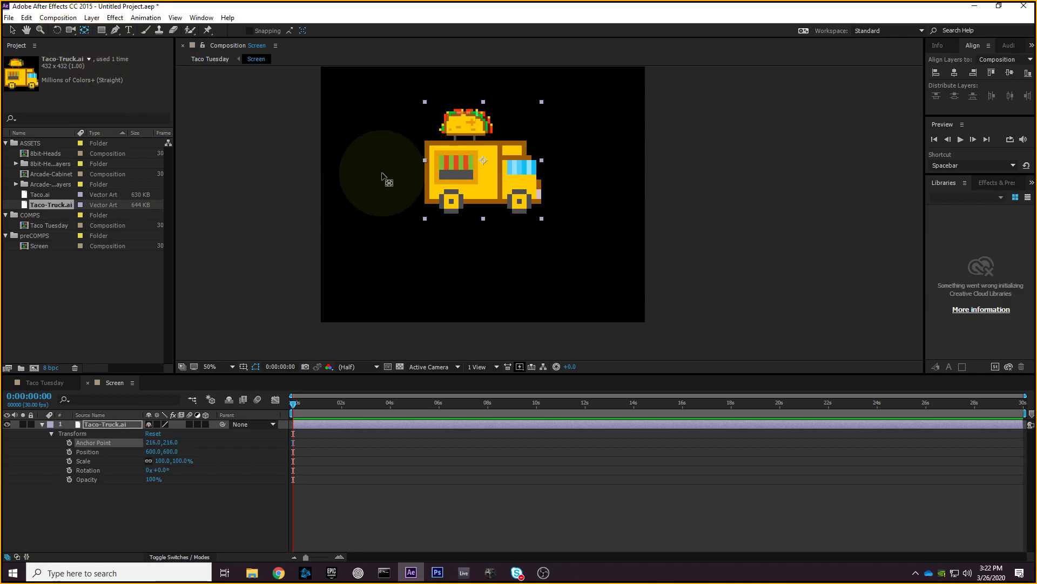
pyautogui.moveTo(476, 148)
pyautogui.mouseDown()
pyautogui.moveTo(462, 155)
pyautogui.moveTo(475, 143)
pyautogui.moveTo(486, 176)
pyautogui.moveTo(462, 171)
pyautogui.moveTo(492, 141)
pyautogui.moveTo(493, 168)
pyautogui.moveTo(470, 169)
pyautogui.moveTo(479, 160)
pyautogui.moveTo(412, 221)
pyautogui.moveTo(475, 168)
pyautogui.mouseUp()
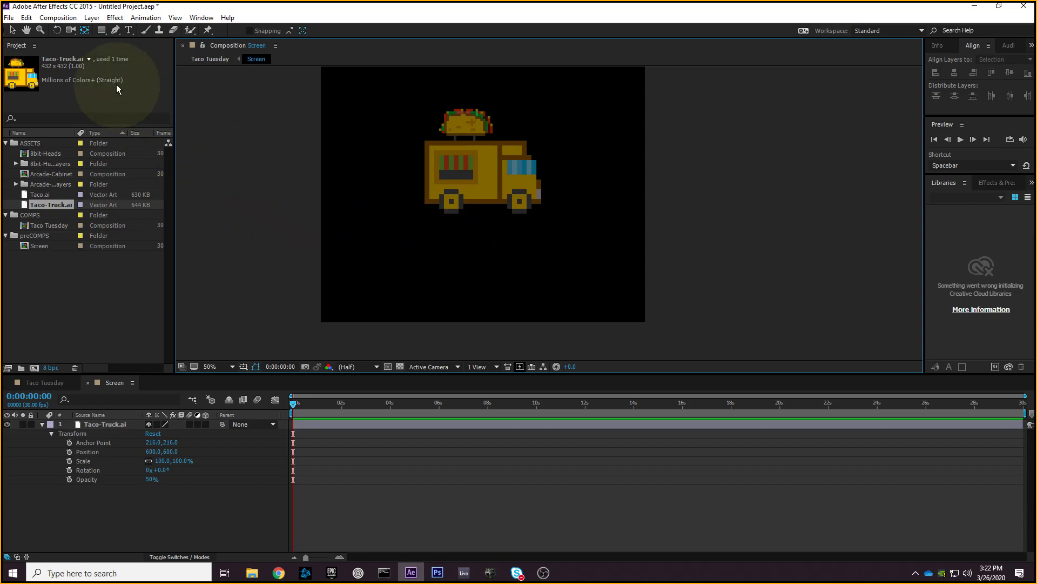
# - Move the truck down to about Position 602, 776 with the Selection tool and restore its Opacity to 100%
pyautogui.click(16, 37)
pyautogui.moveTo(468, 158); pyautogui.dragTo(469, 206)
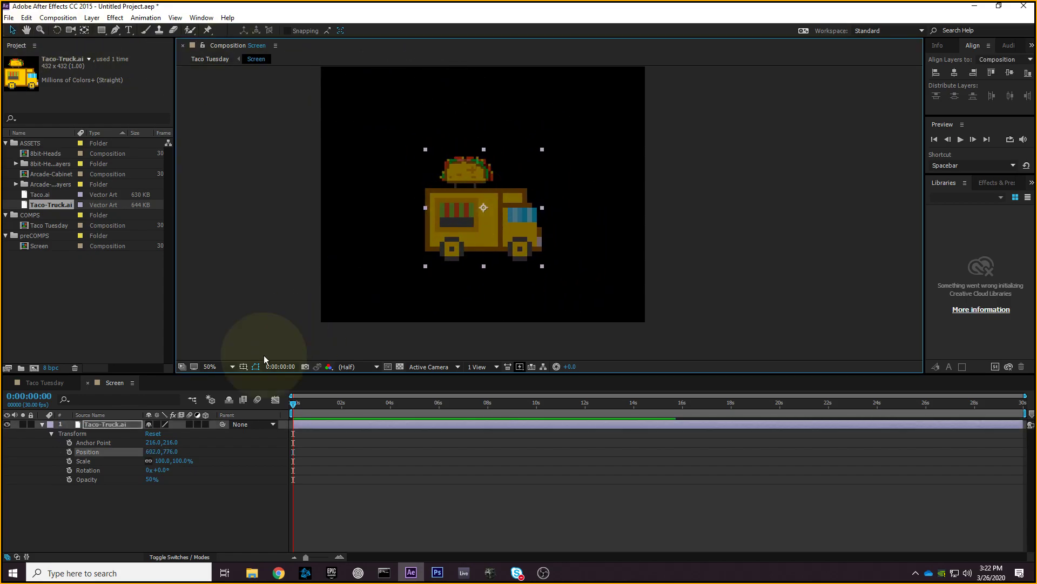
pyautogui.click(152, 478)
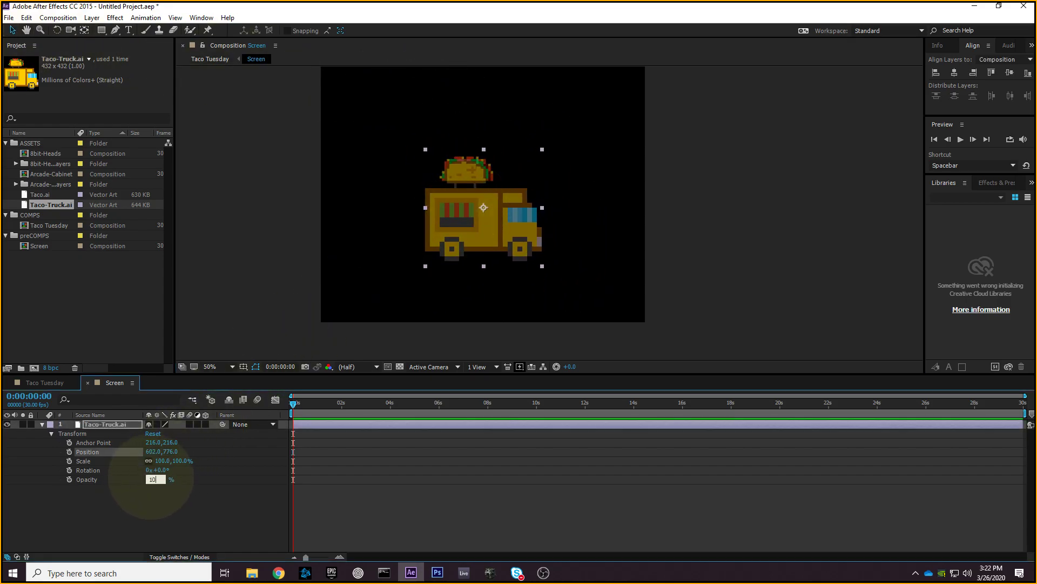
pyautogui.press('Return')
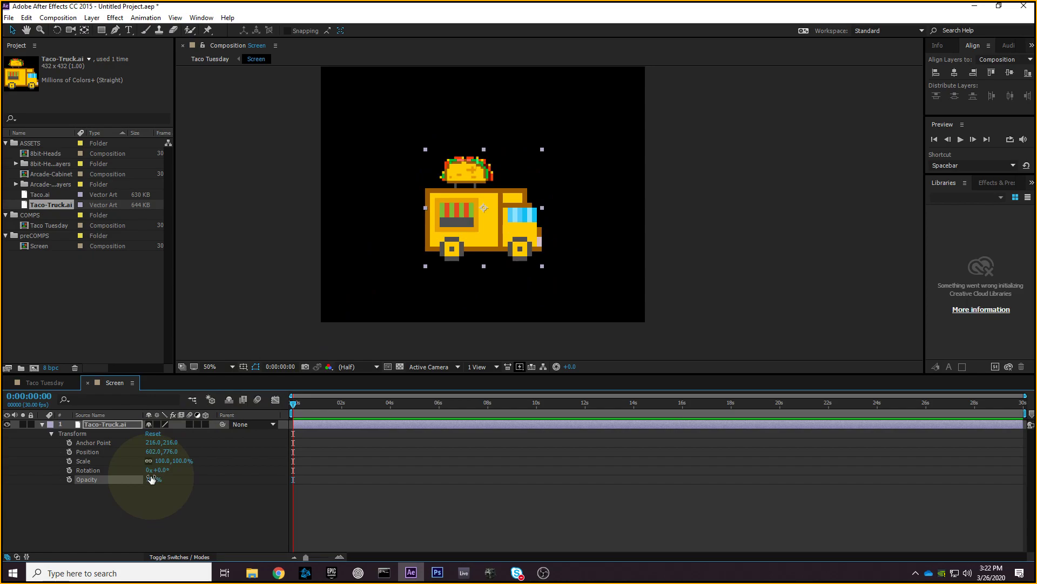
# - Collapse the truck layer's properties and move the truck slightly higher in the frame
pyautogui.click(42, 424)
pyautogui.click(60, 471)
pyautogui.moveTo(508, 238); pyautogui.dragTo(514, 217)
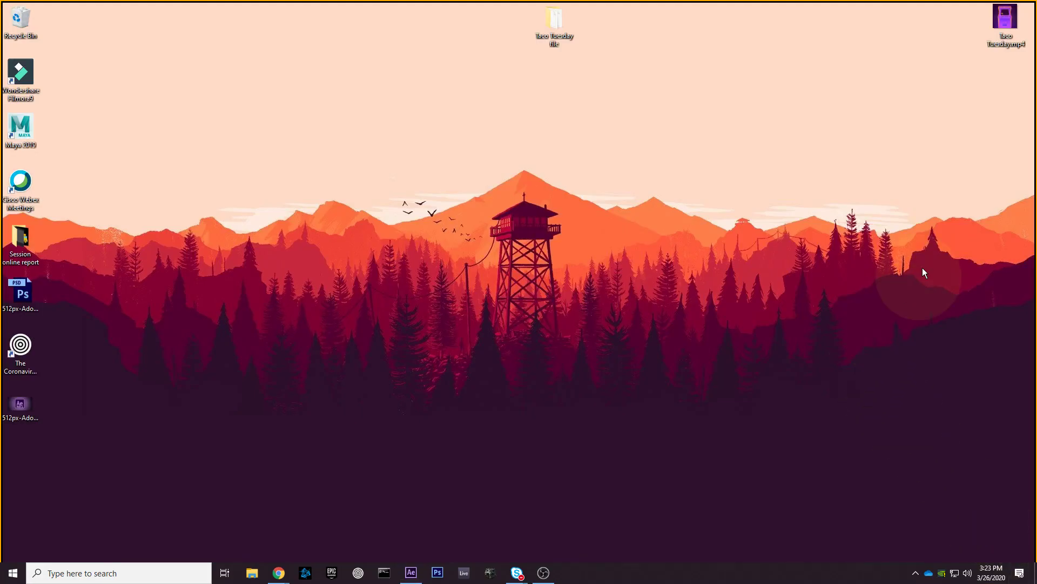
# - Play the finished Taco Tuesday.mp4 from the desktop, pausing to examine the truck and high-score scenes, and close it
pyautogui.doubleClick(993, 39)
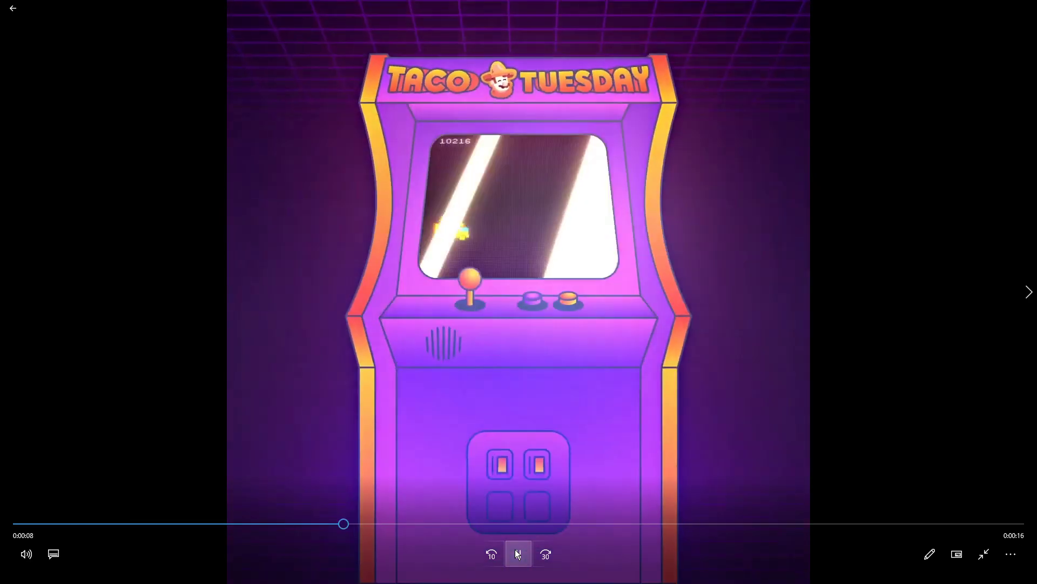
pyautogui.click(518, 553)
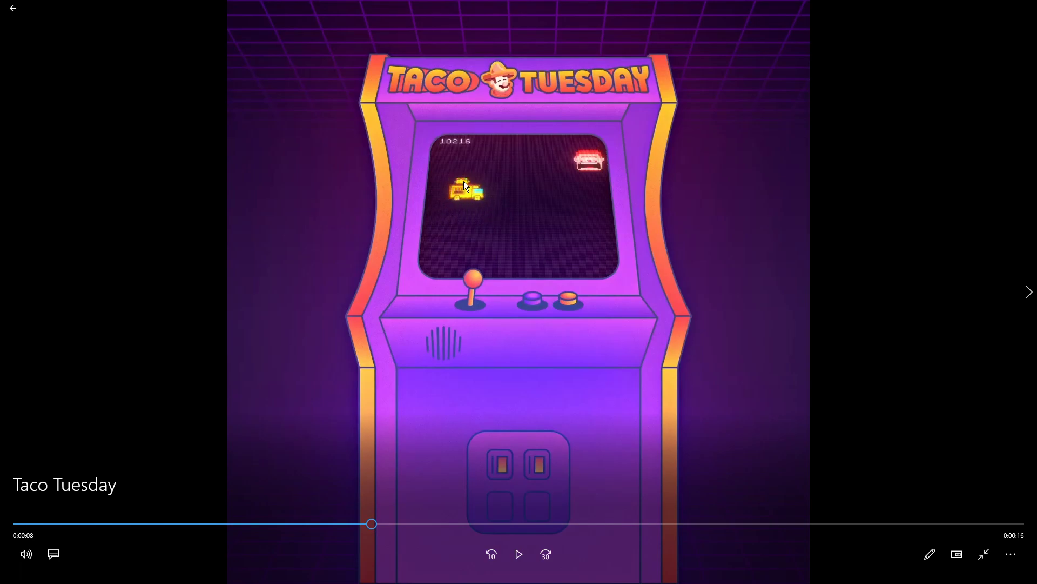
pyautogui.click(523, 552)
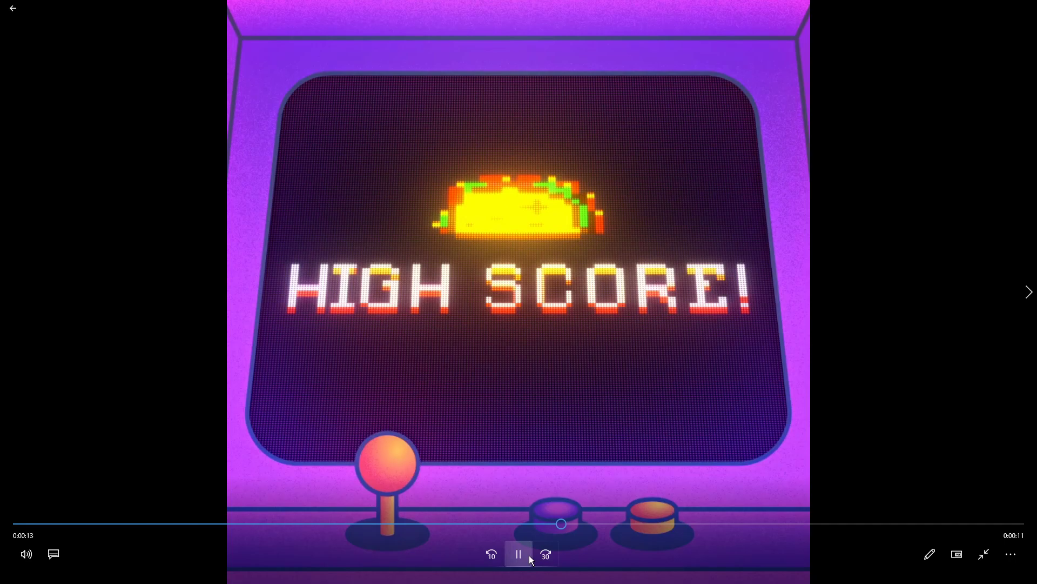
pyautogui.click(528, 556)
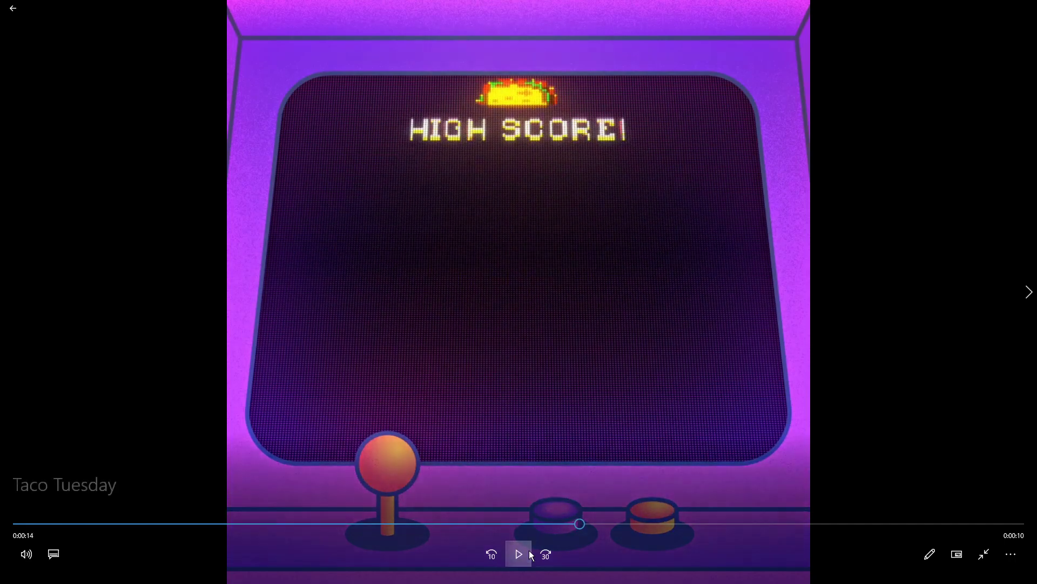
pyautogui.doubleClick(619, 198)
pyautogui.click(1022, 8)
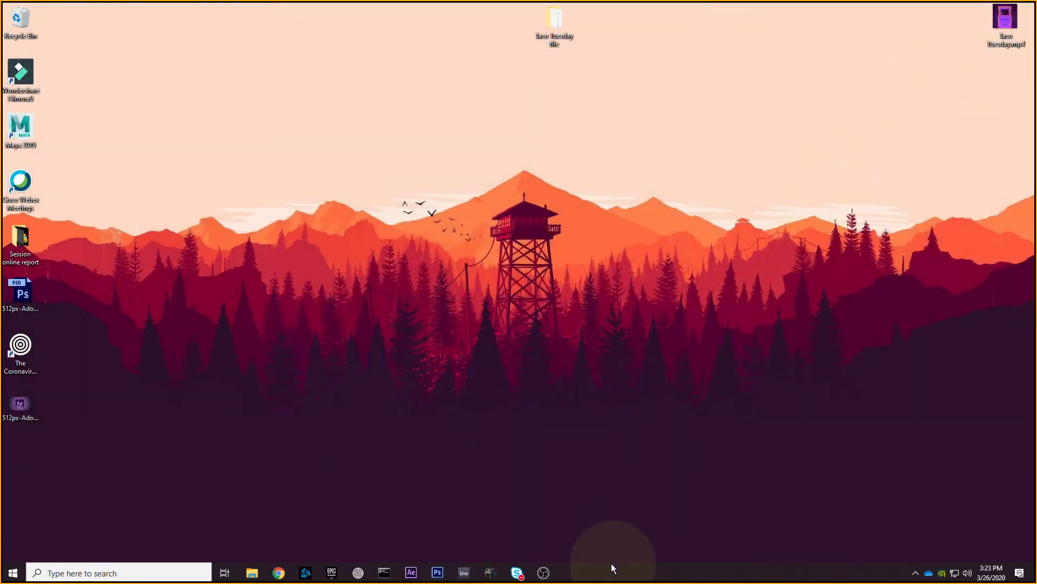
# - Switch back to After Effects and reposition the truck near the middle of the Screen composition
pyautogui.click(421, 576)
pyautogui.moveTo(468, 187)
pyautogui.mouseDown()
pyautogui.moveTo(446, 165)
pyautogui.moveTo(468, 197)
pyautogui.moveTo(470, 186)
pyautogui.moveTo(456, 205)
pyautogui.mouseUp()
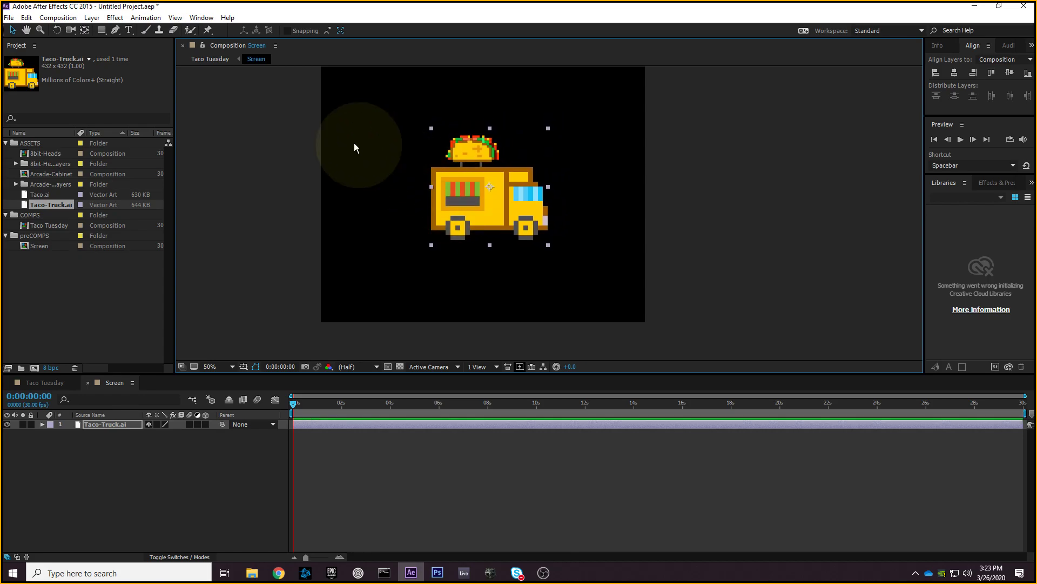
# - In the Taco Tuesday composition, move the Screen layer up toward the cabinet's display and scale it down, undoing the last reposition
pyautogui.click(37, 382)
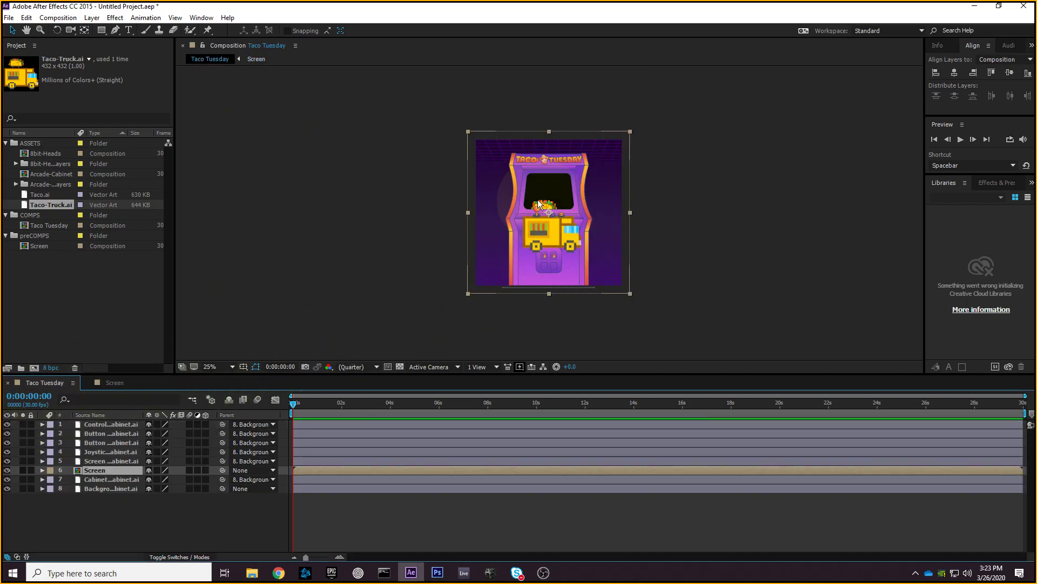
pyautogui.moveTo(546, 232); pyautogui.dragTo(542, 204)
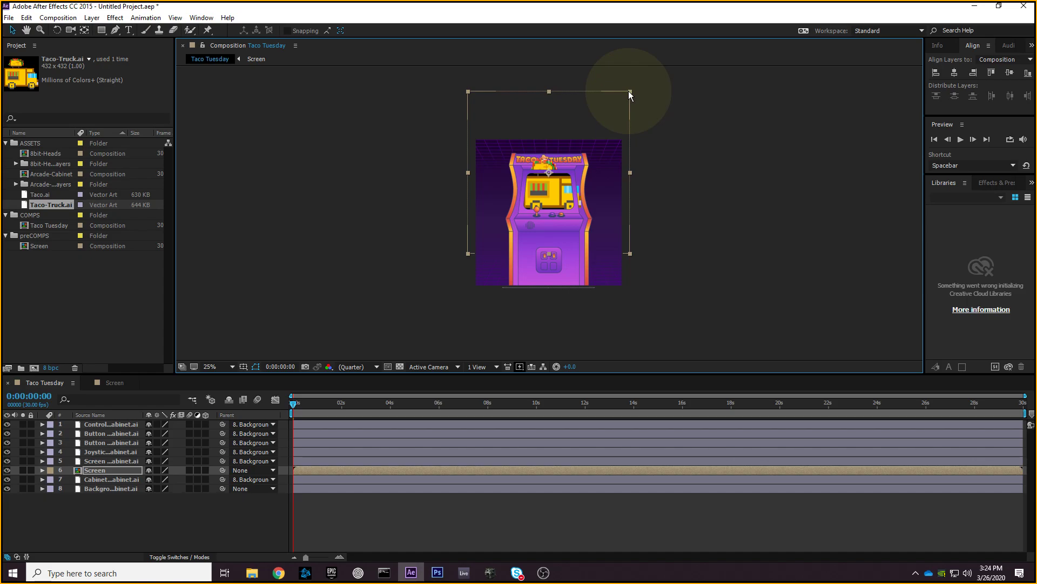
pyautogui.moveTo(630, 92); pyautogui.dragTo(582, 139)
pyautogui.moveTo(554, 178); pyautogui.dragTo(555, 195)
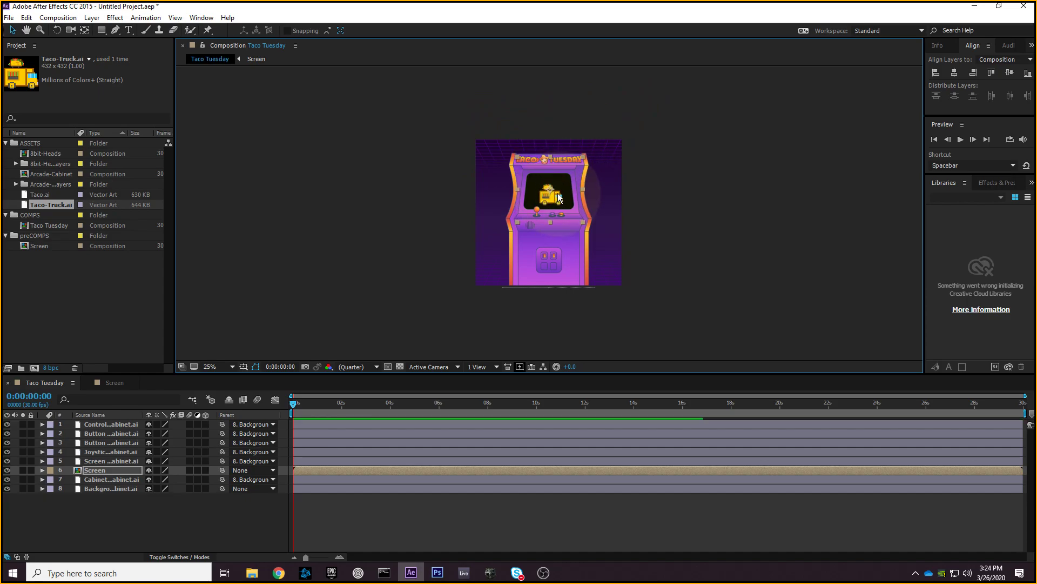
pyautogui.scroll(1, 574, 162)
pyautogui.click(615, 98)
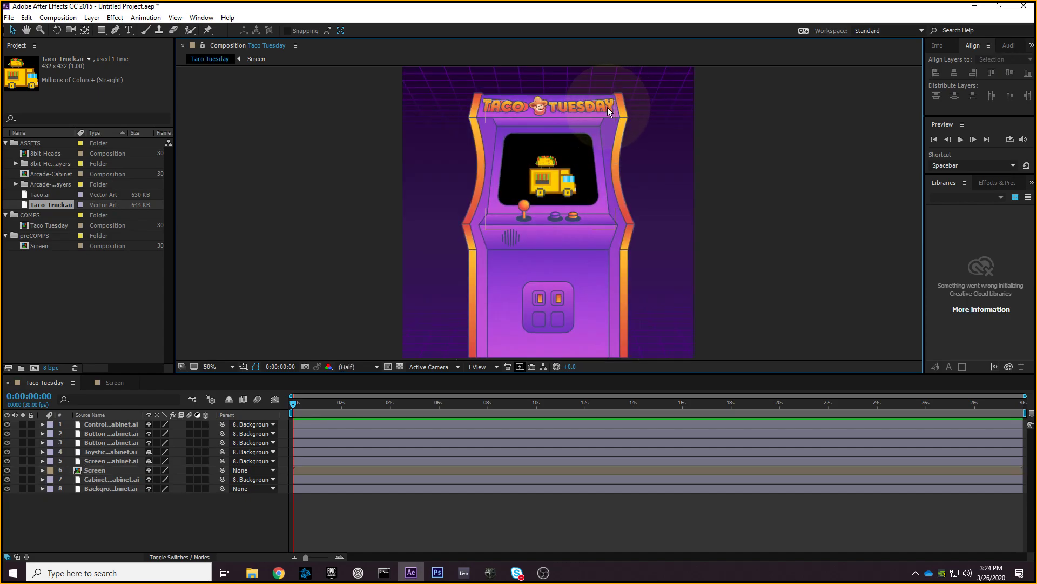
pyautogui.hotkey('ctrl', 'z')
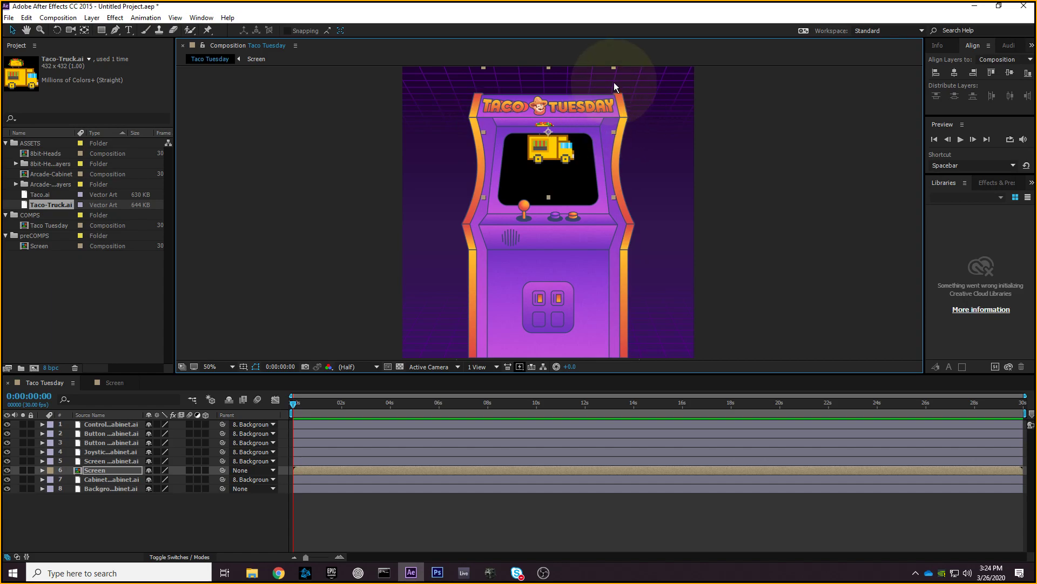
# - Resize and reposition the Screen layer to fit the arcade cabinet's display opening
pyautogui.moveTo(614, 197); pyautogui.dragTo(562, 177)
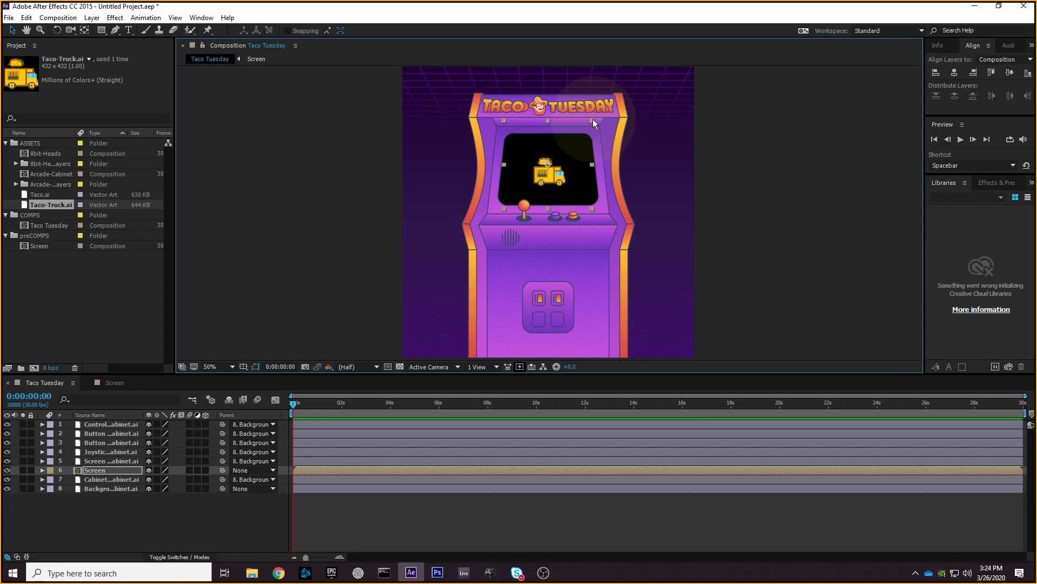
pyautogui.moveTo(592, 120); pyautogui.dragTo(598, 114)
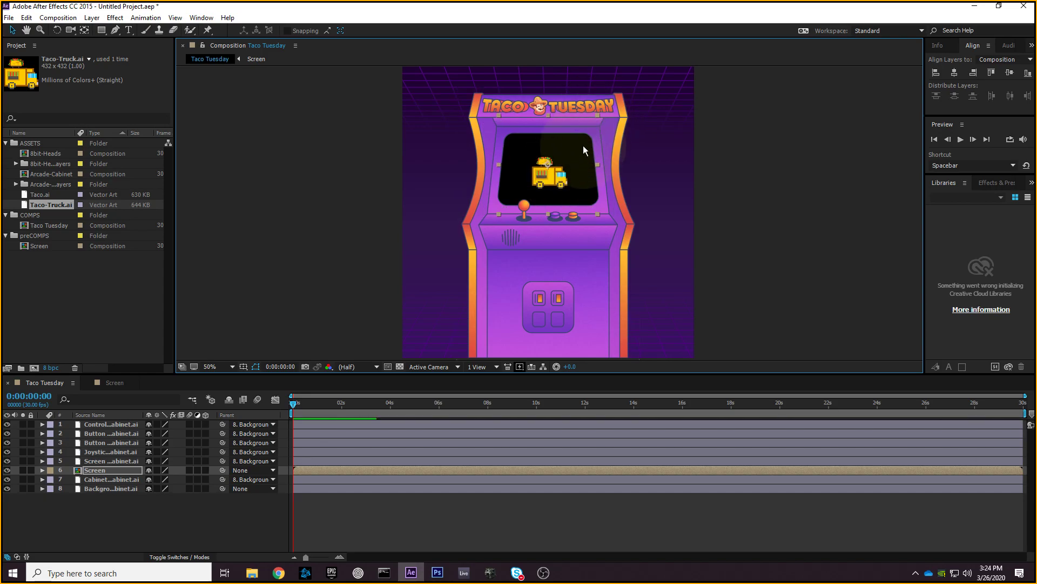
pyautogui.moveTo(576, 158); pyautogui.dragTo(574, 161)
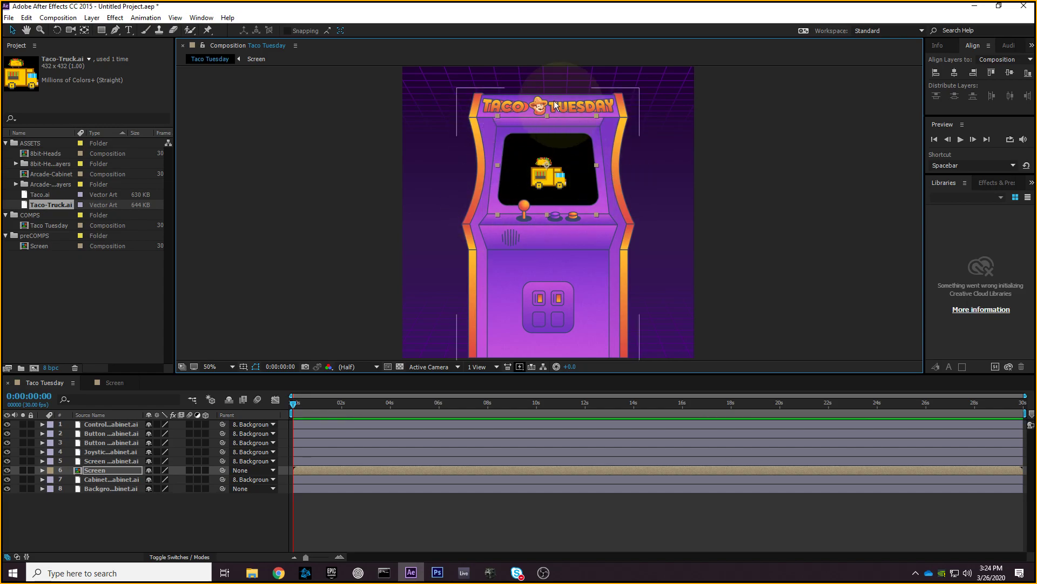
# - Nudge the Screen layer slightly so it sits centered in the arcade cabinet's display
pyautogui.moveTo(574, 161); pyautogui.dragTo(572, 160)
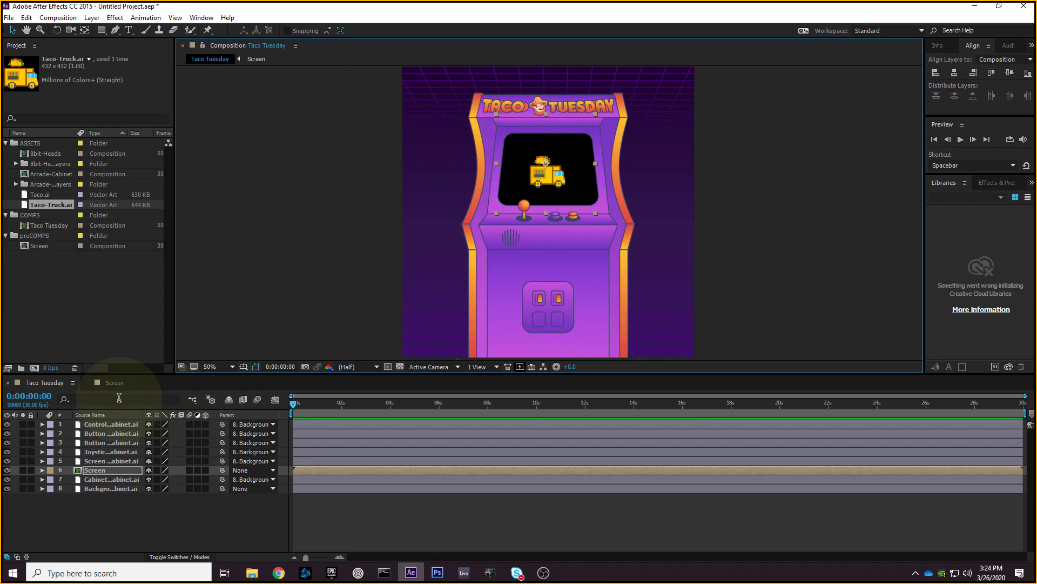
# - In the Screen composition, scale the Taco-Truck.ai layer to 50% and move it to the left side of the frame
pyautogui.click(117, 383)
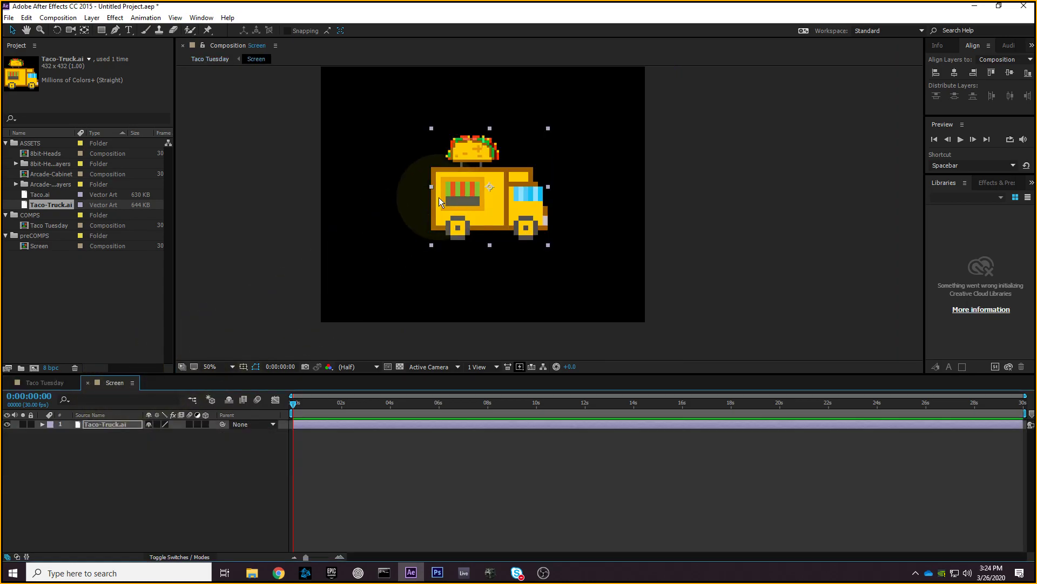
pyautogui.click(42, 425)
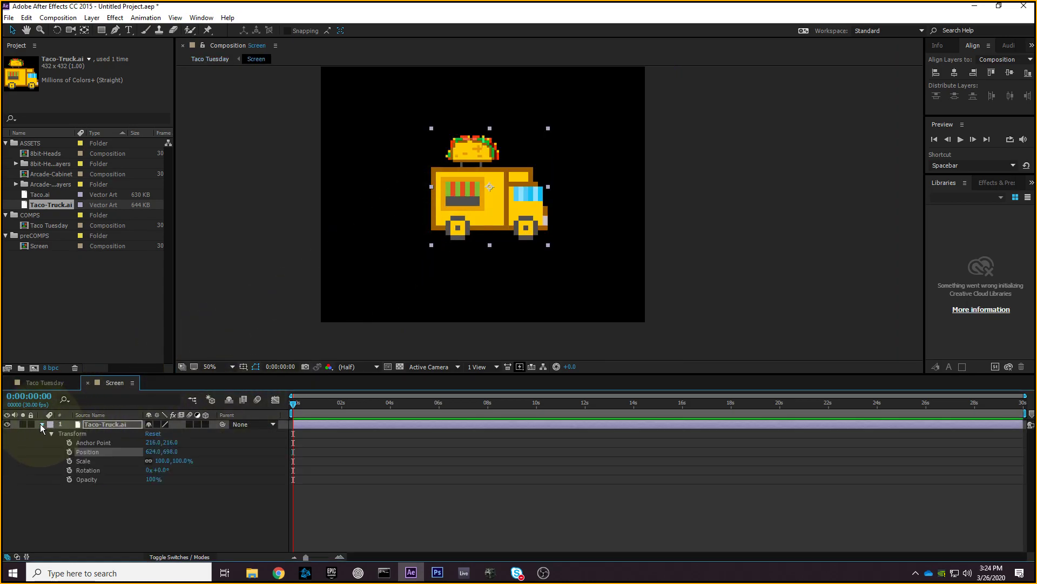
pyautogui.click(101, 458)
pyautogui.click(184, 461)
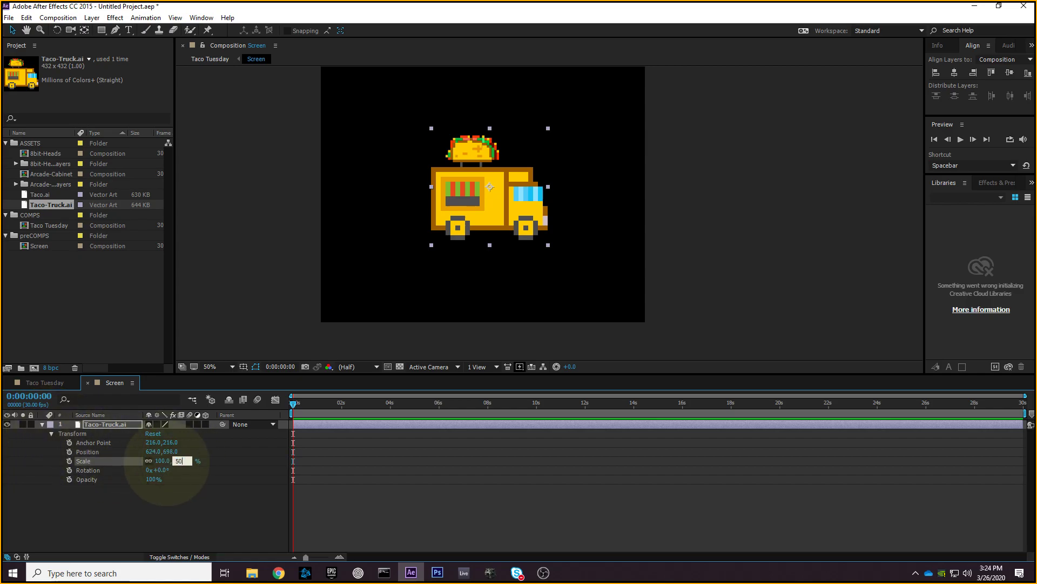
pyautogui.press('Return')
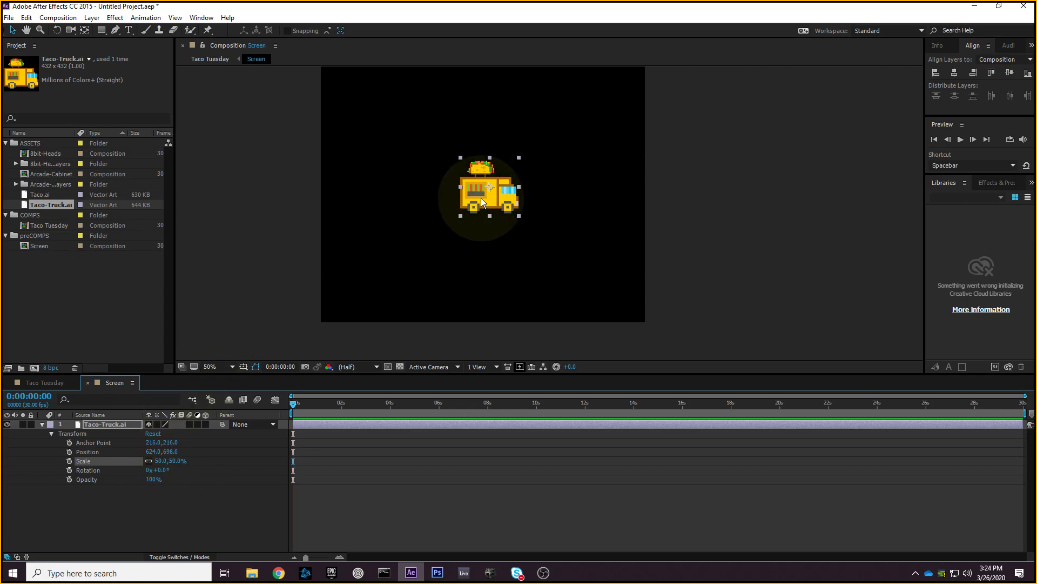
pyautogui.moveTo(481, 197); pyautogui.dragTo(360, 195)
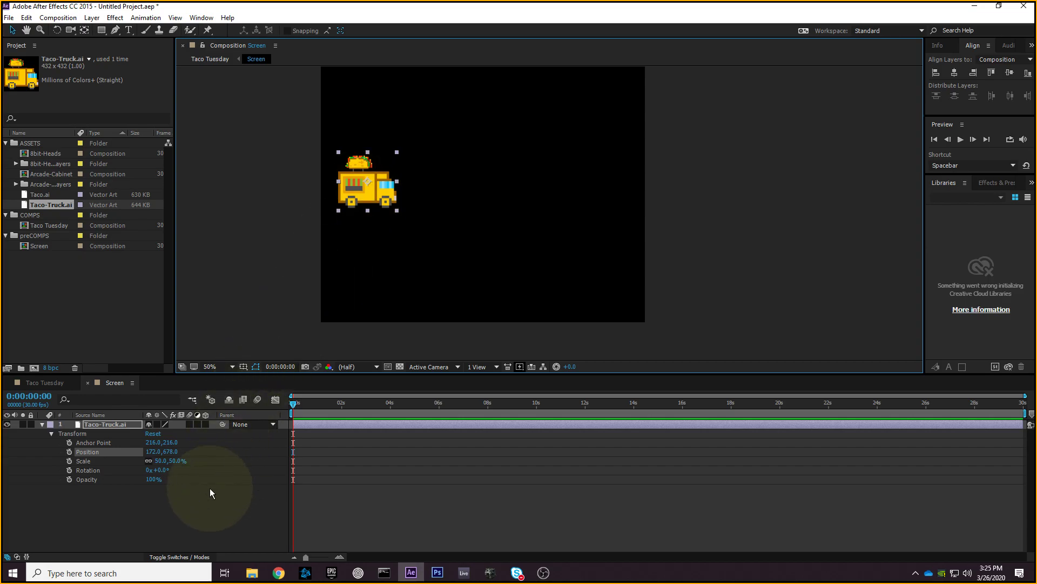
# - Expand the 8bit-Heads Layers folder and compare the closed-mouth and open-mouth versions of the three heads
pyautogui.click(16, 164)
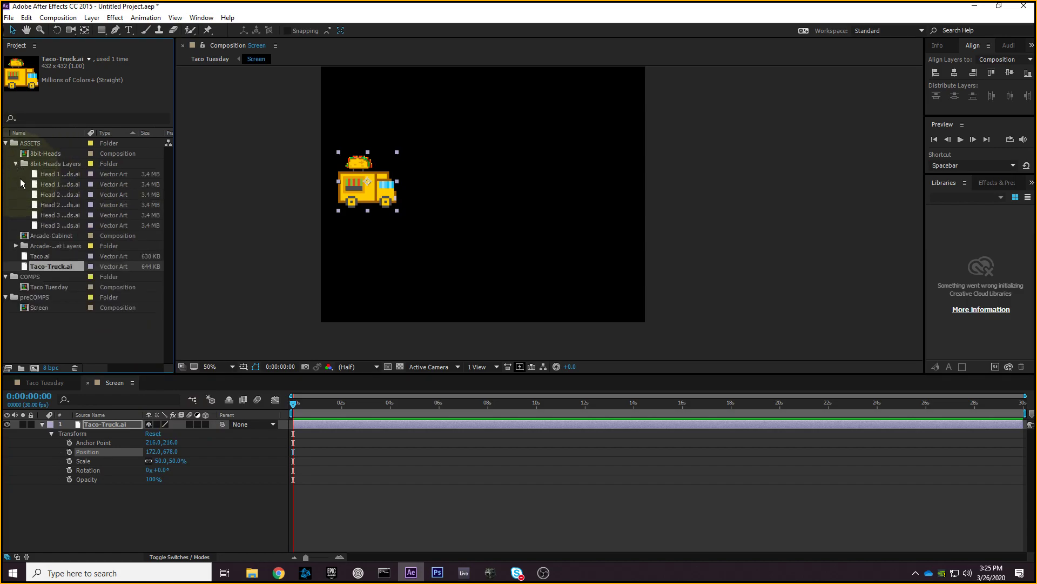
pyautogui.click(57, 185)
pyautogui.click(62, 204)
pyautogui.click(61, 224)
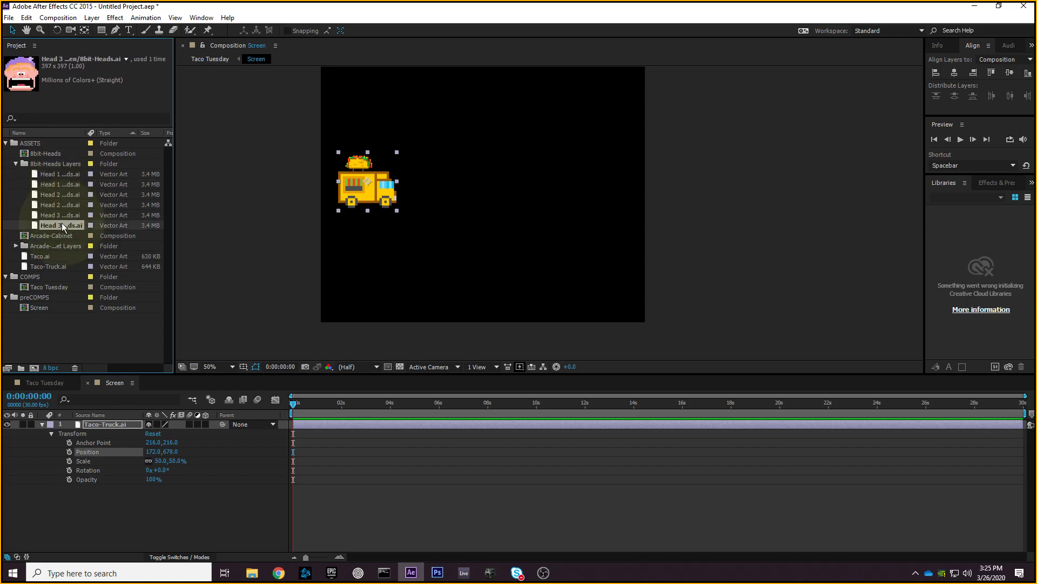
pyautogui.click(60, 174)
pyautogui.click(63, 183)
pyautogui.click(63, 175)
pyautogui.click(63, 184)
pyautogui.click(63, 175)
pyautogui.click(63, 183)
pyautogui.click(63, 175)
pyautogui.click(61, 184)
pyautogui.click(61, 176)
pyautogui.click(61, 184)
pyautogui.click(61, 175)
pyautogui.click(61, 184)
pyautogui.click(63, 174)
pyautogui.click(63, 182)
pyautogui.click(63, 174)
pyautogui.click(64, 184)
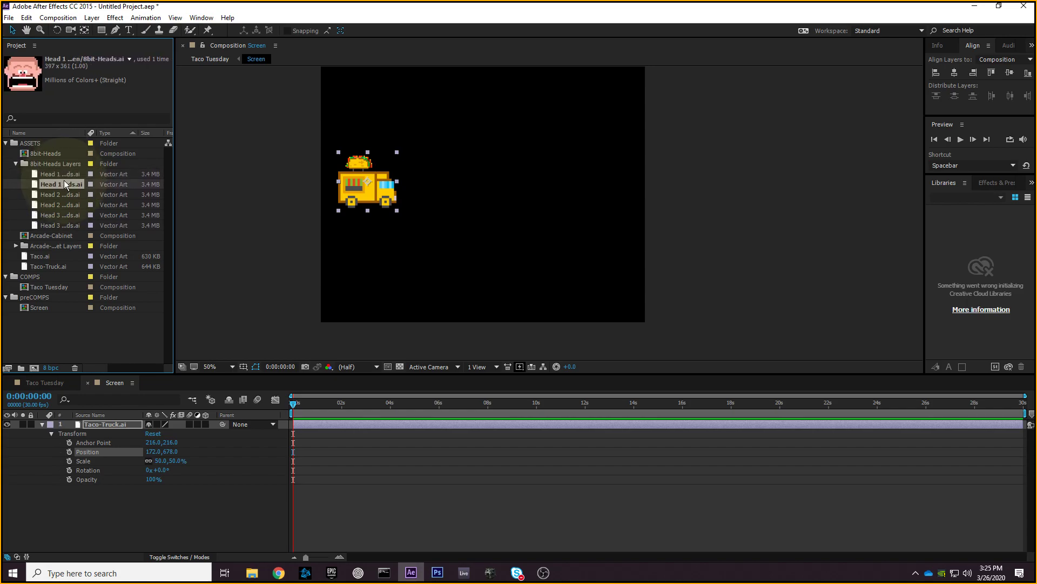
pyautogui.click(65, 175)
pyautogui.click(65, 185)
pyautogui.click(64, 174)
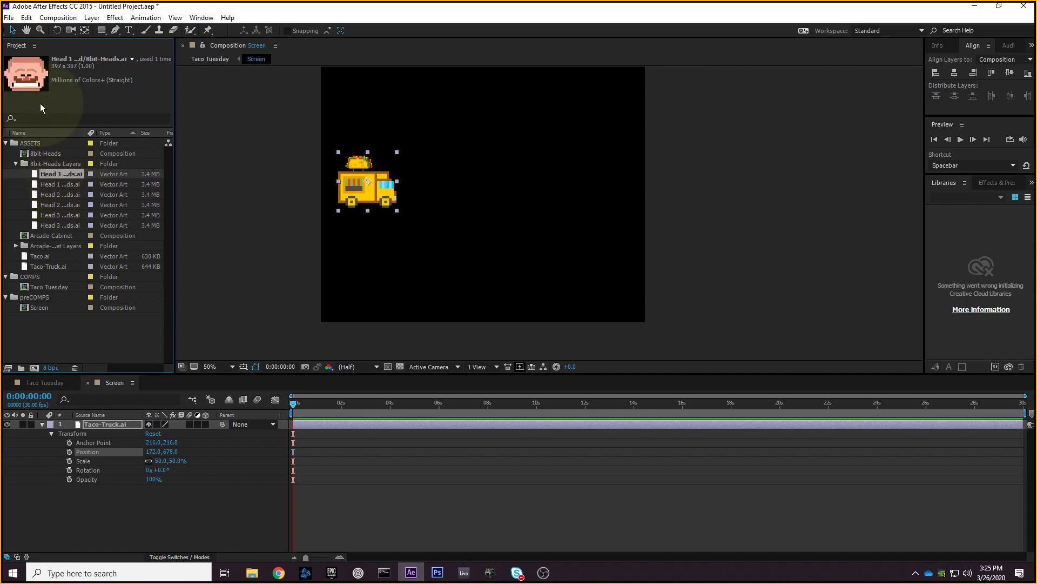
pyautogui.click(58, 182)
pyautogui.click(58, 175)
pyautogui.click(57, 182)
pyautogui.click(55, 176)
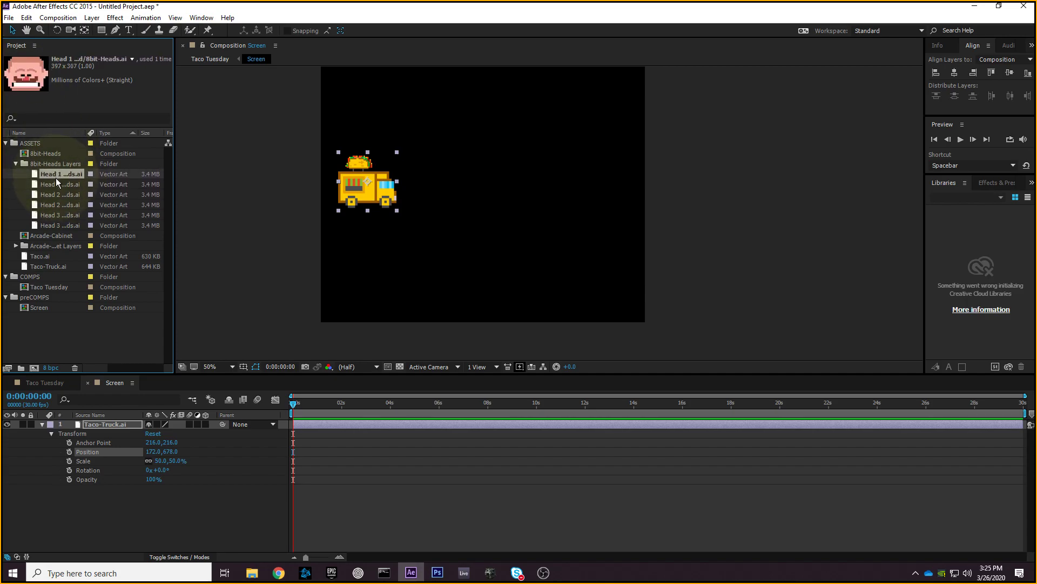
pyautogui.click(57, 182)
pyautogui.click(57, 173)
pyautogui.click(57, 182)
pyautogui.click(57, 173)
pyautogui.click(63, 193)
pyautogui.click(63, 204)
pyautogui.click(62, 196)
pyautogui.click(62, 204)
pyautogui.click(63, 196)
pyautogui.click(62, 205)
pyautogui.click(62, 215)
pyautogui.click(61, 223)
pyautogui.click(62, 215)
pyautogui.click(62, 223)
pyautogui.click(54, 172)
pyautogui.click(57, 182)
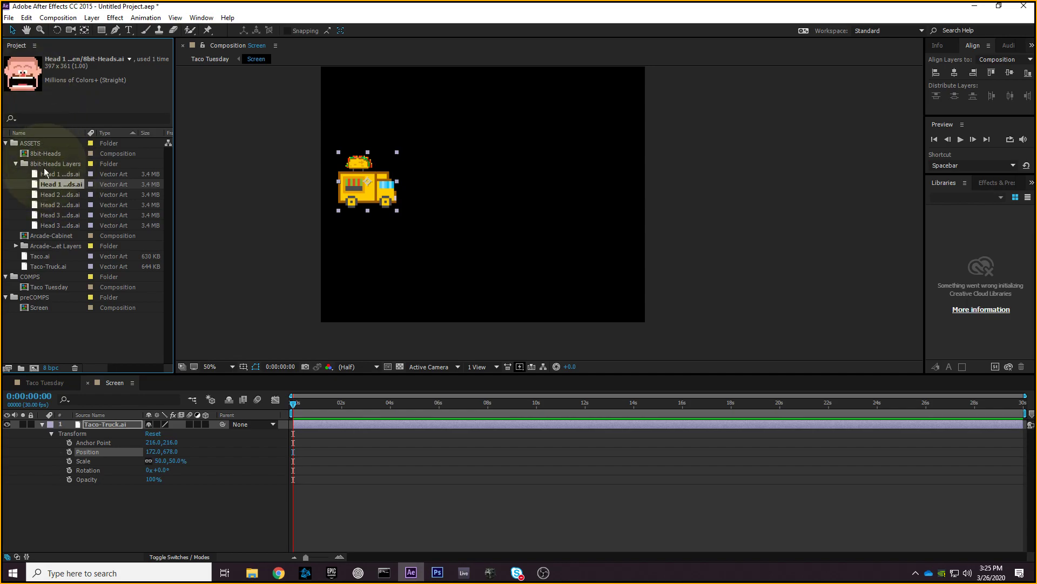
# - Add the open-mouth Head 1 artwork to the Screen composition and place it in the frame's upper-right area
pyautogui.moveTo(52, 187); pyautogui.dragTo(556, 125)
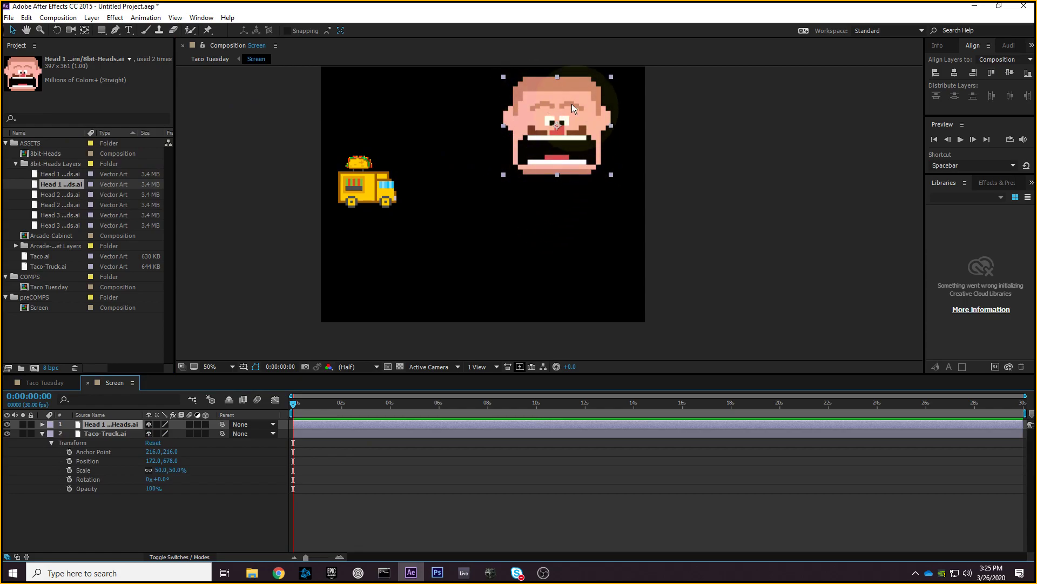
pyautogui.moveTo(536, 117); pyautogui.dragTo(538, 118)
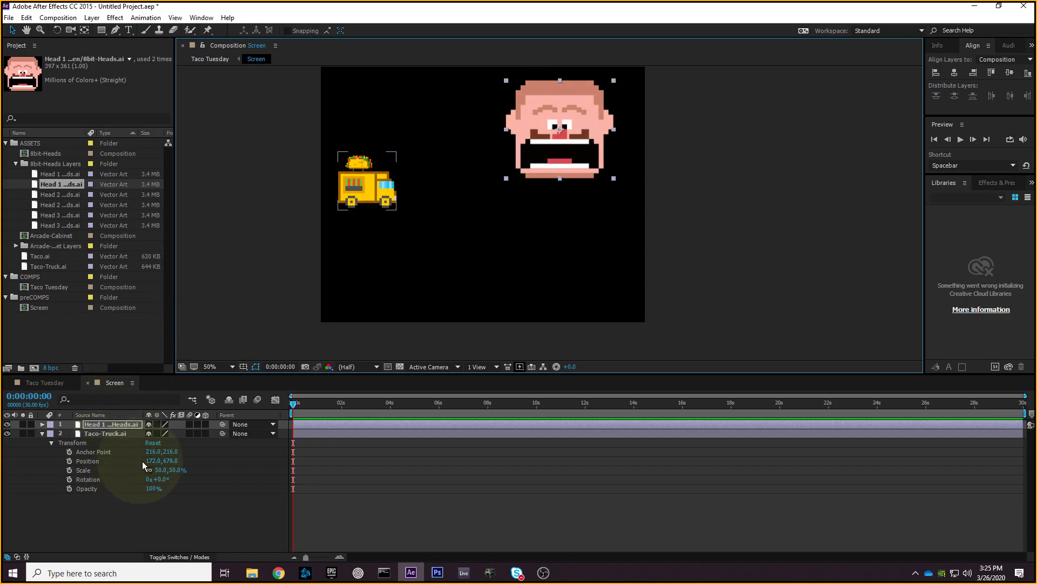
pyautogui.click(375, 197)
pyautogui.click(543, 110)
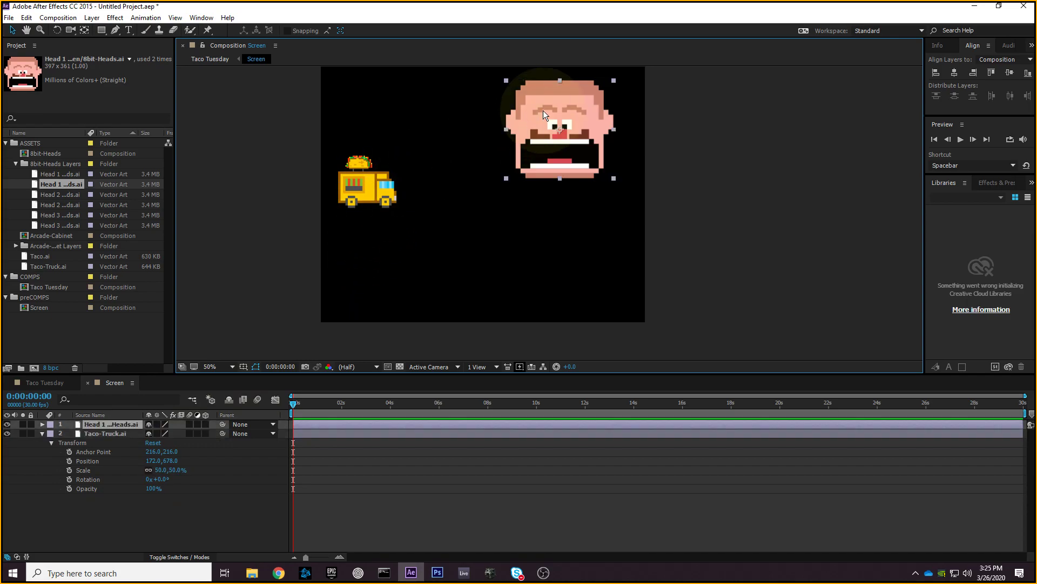
pyautogui.click(176, 470)
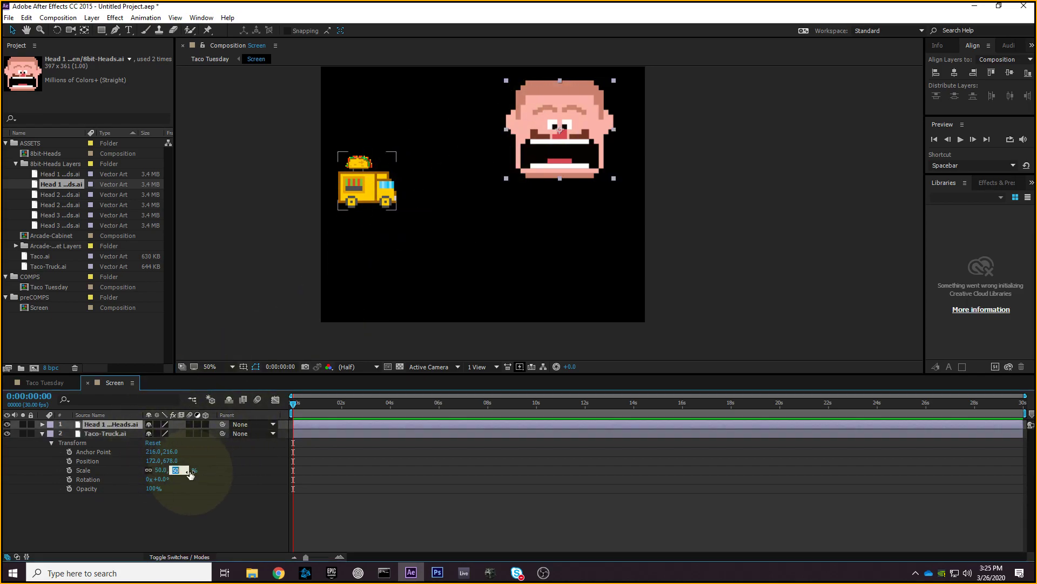
pyautogui.click(161, 470)
pyautogui.click(513, 131)
pyautogui.click(380, 204)
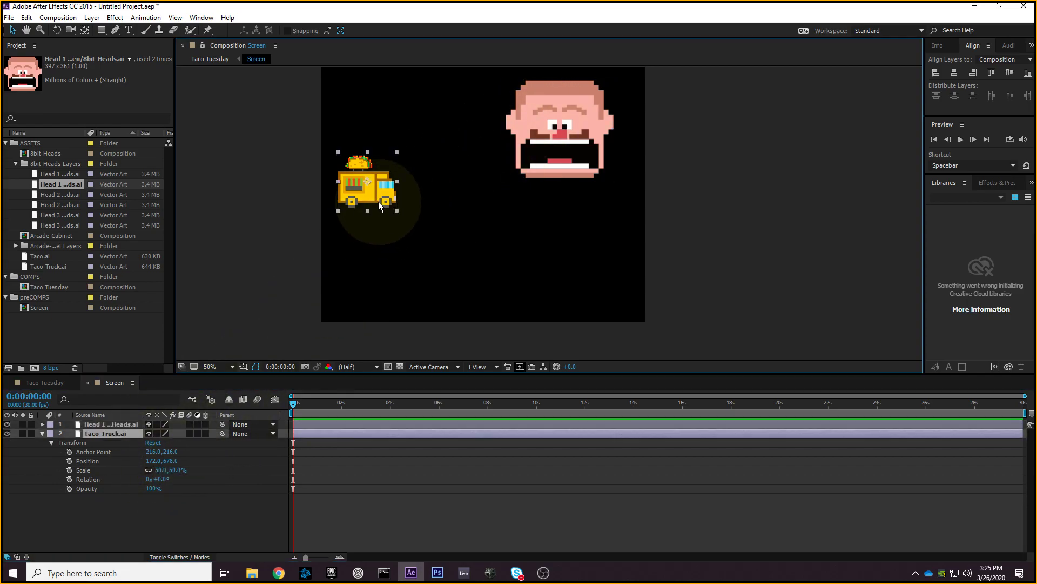
# - Reveal the Head 1 layer's transform properties, try setting its scale to 50%, and undo the scaling
pyautogui.click(112, 424)
pyautogui.click(43, 424)
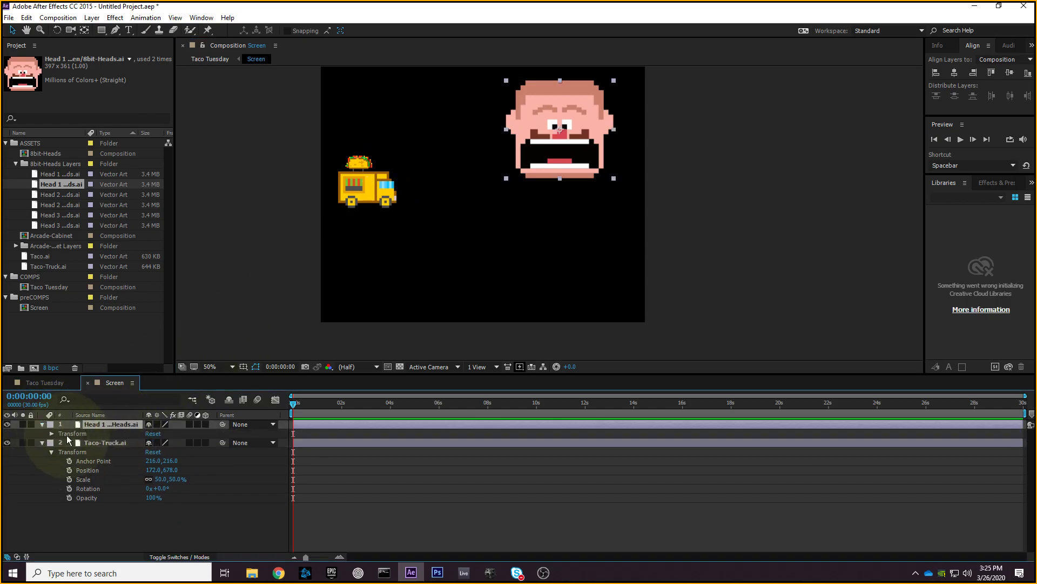
pyautogui.click(51, 434)
pyautogui.click(535, 129)
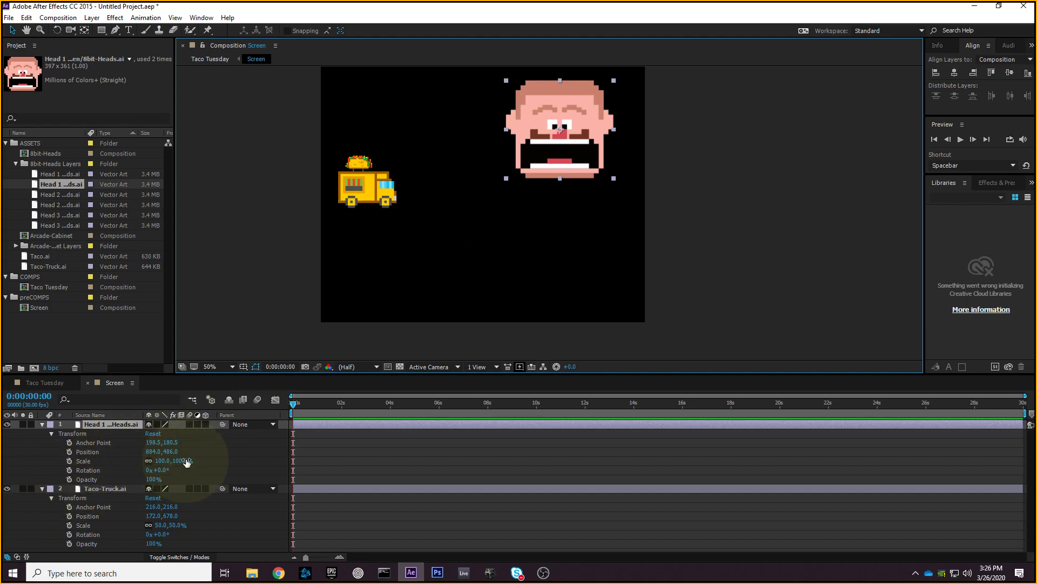
pyautogui.click(182, 461)
pyautogui.write('50')
pyautogui.press('Return')
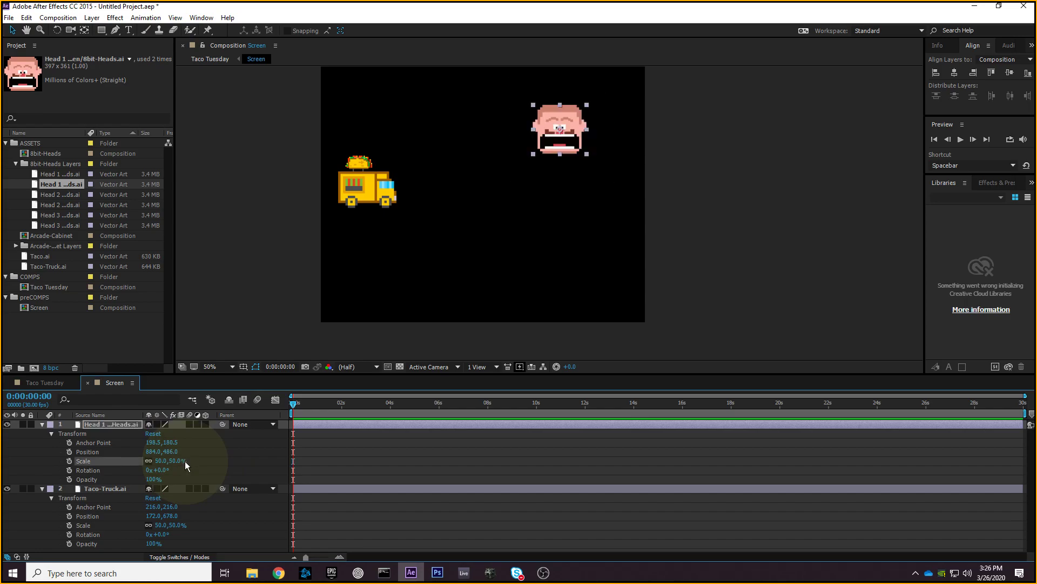
pyautogui.hotkey('ctrl', 'z')
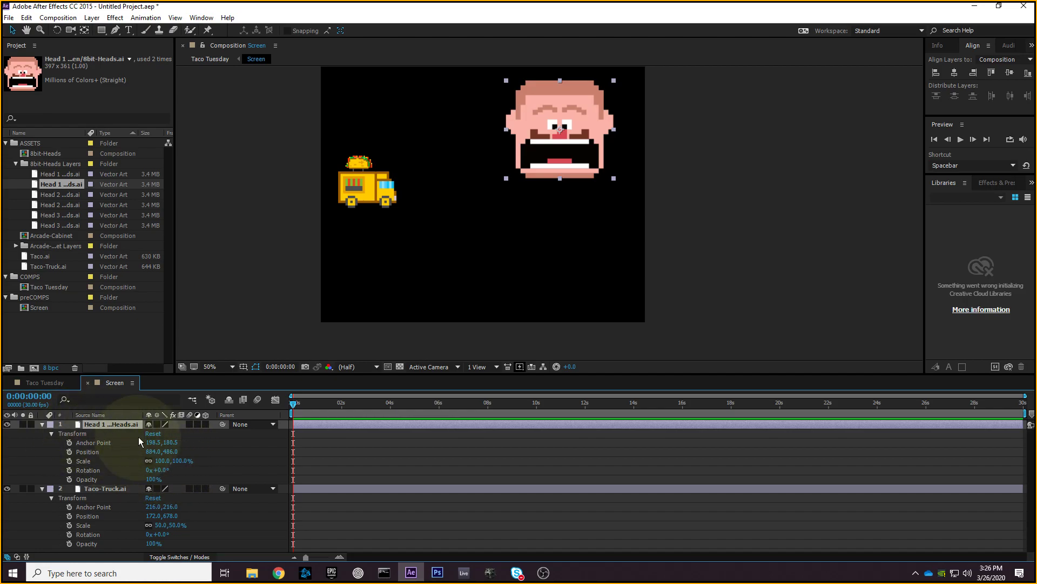
# - Copy the taco truck's Scale property onto the Head 1 layer and move the head up near the frame's top edge
pyautogui.click(43, 424)
pyautogui.click(43, 424)
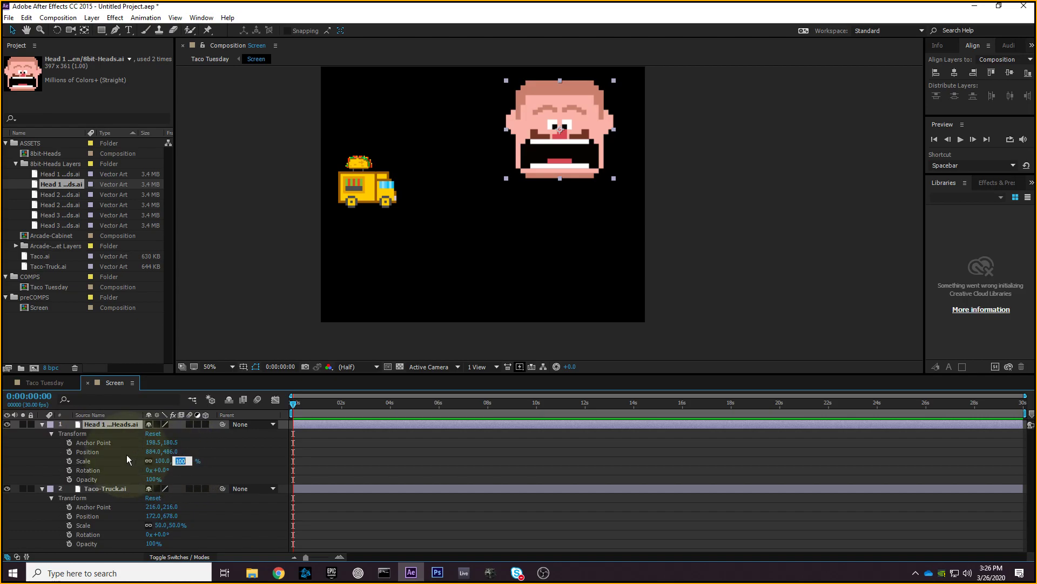
pyautogui.click(124, 525)
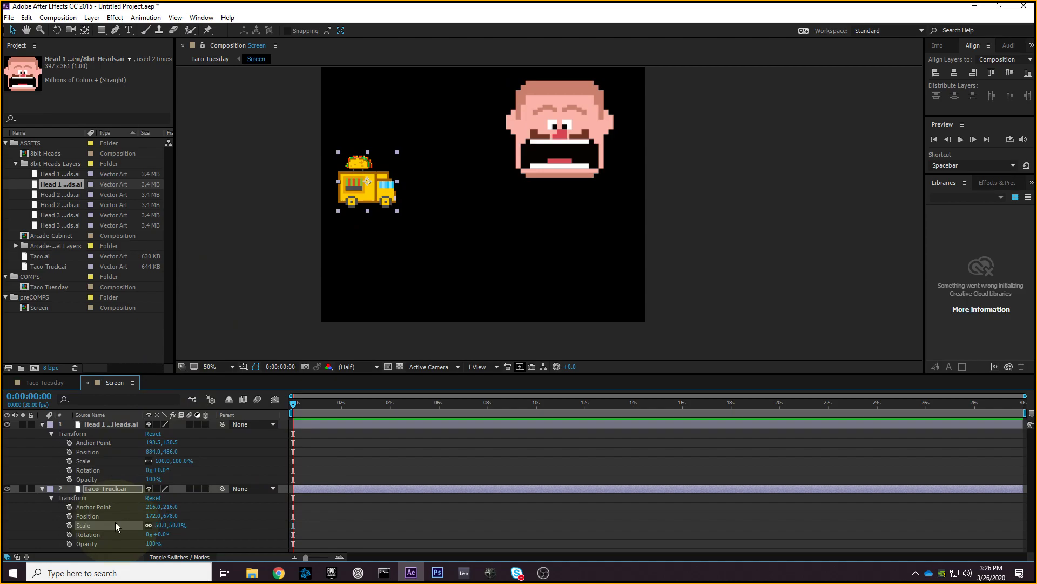
pyautogui.click(115, 423)
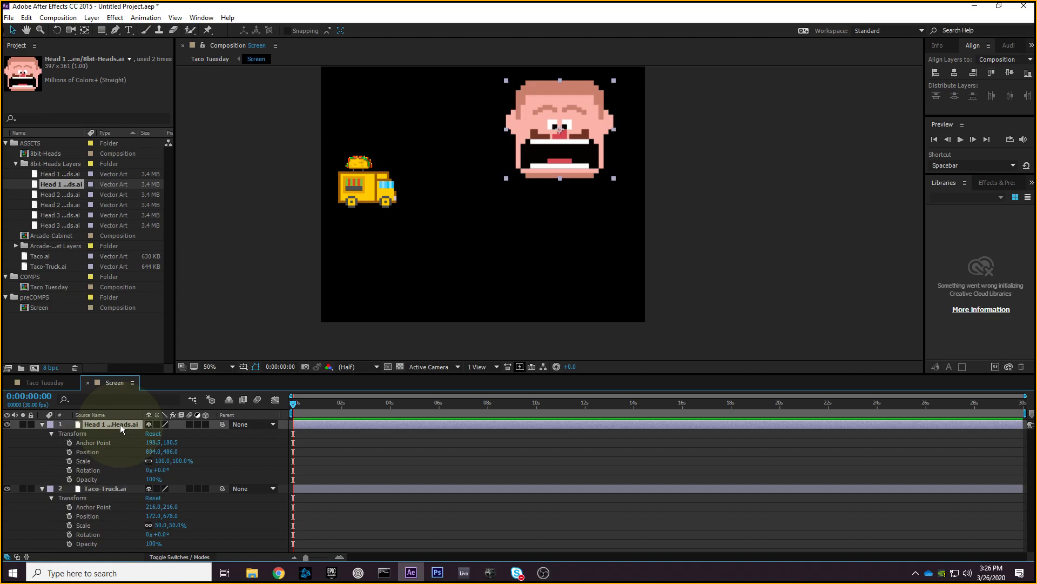
pyautogui.hotkey('ctrl', 'v')
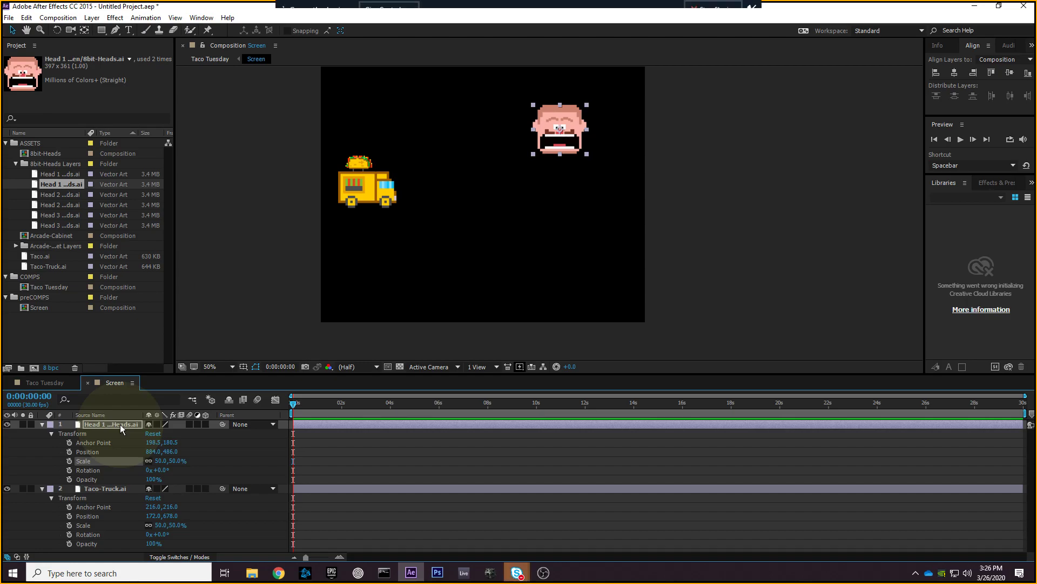
pyautogui.click(516, 571)
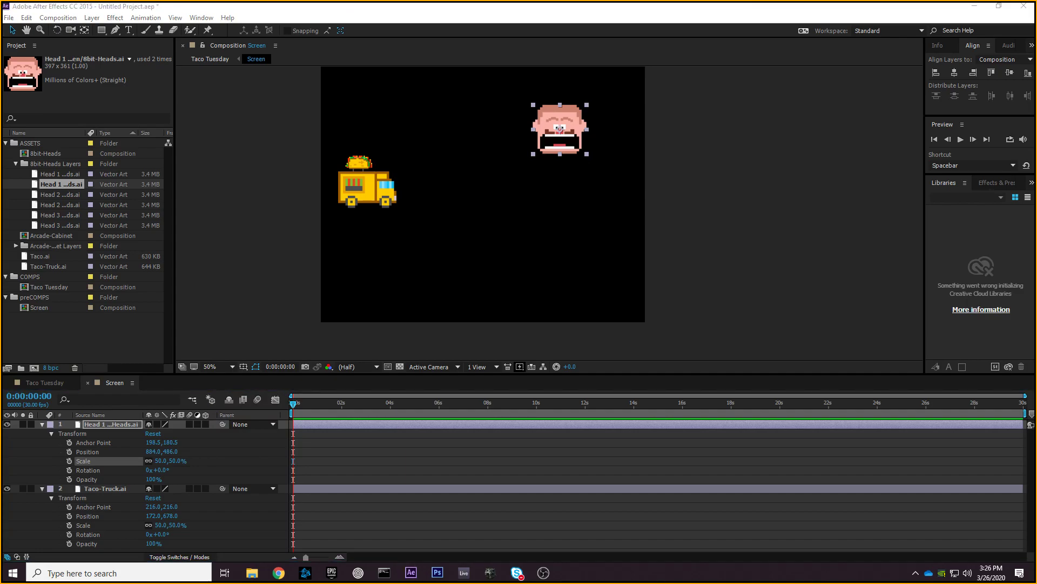
pyautogui.moveTo(566, 116); pyautogui.dragTo(565, 92)
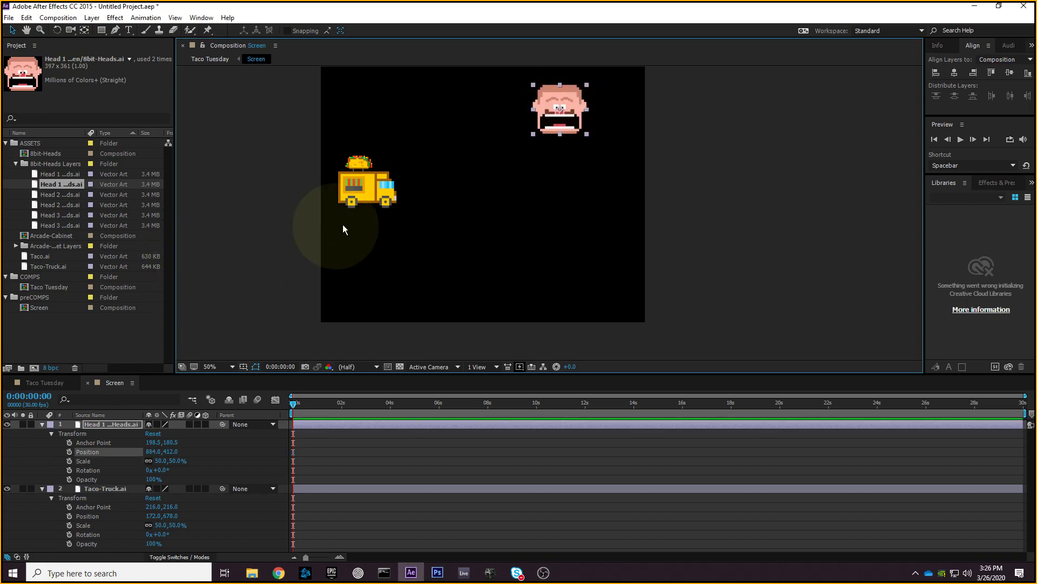
pyautogui.click(56, 206)
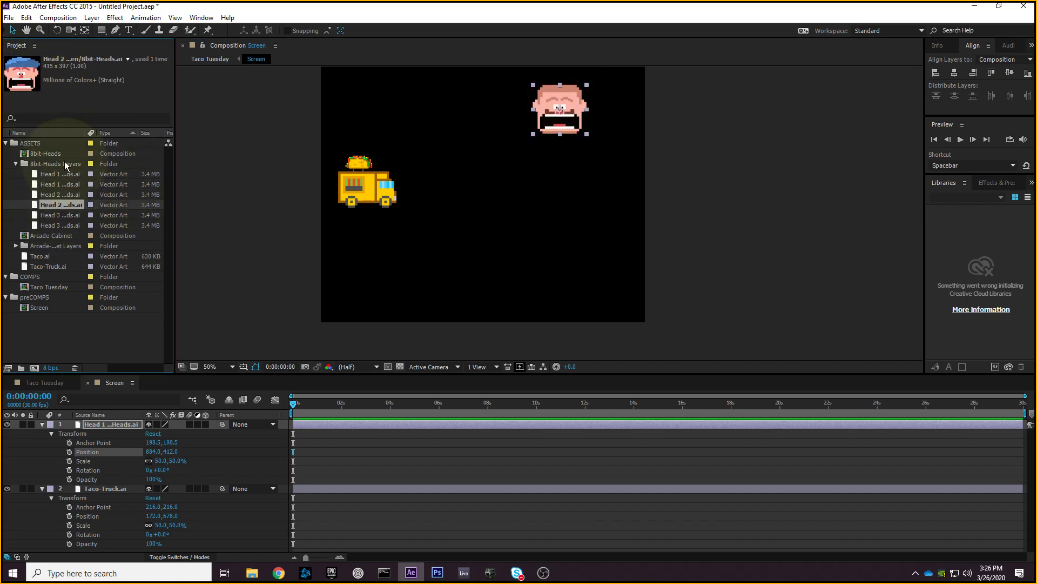
pyautogui.moveTo(54, 202); pyautogui.dragTo(543, 197)
pyautogui.press('Delete')
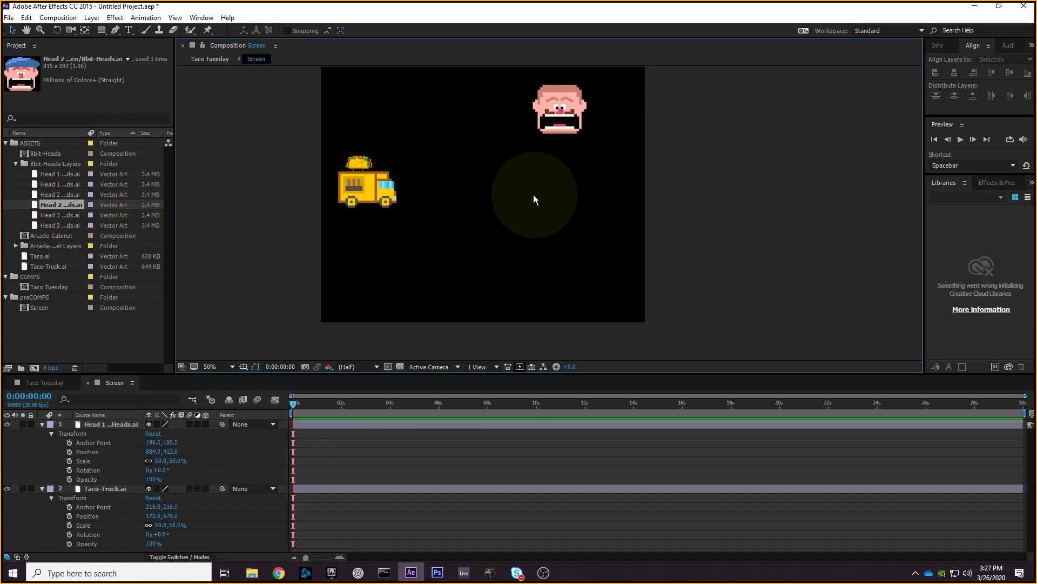
# - Try replacing the Head 1 layer's source with the open-mouth Head 2 artwork, and undo the replacement
pyautogui.click(579, 104)
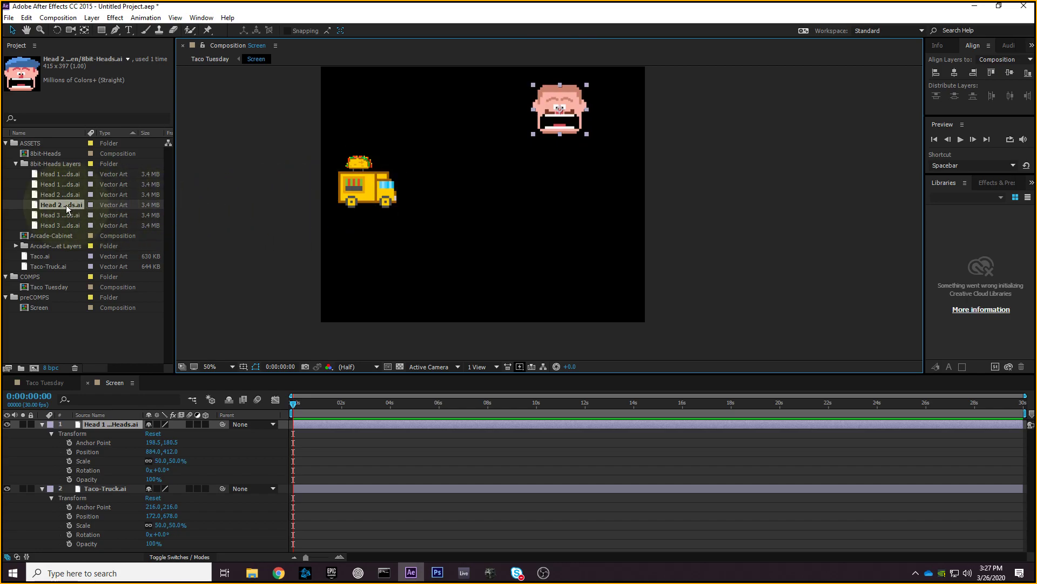
pyautogui.moveTo(63, 208); pyautogui.dragTo(575, 174)
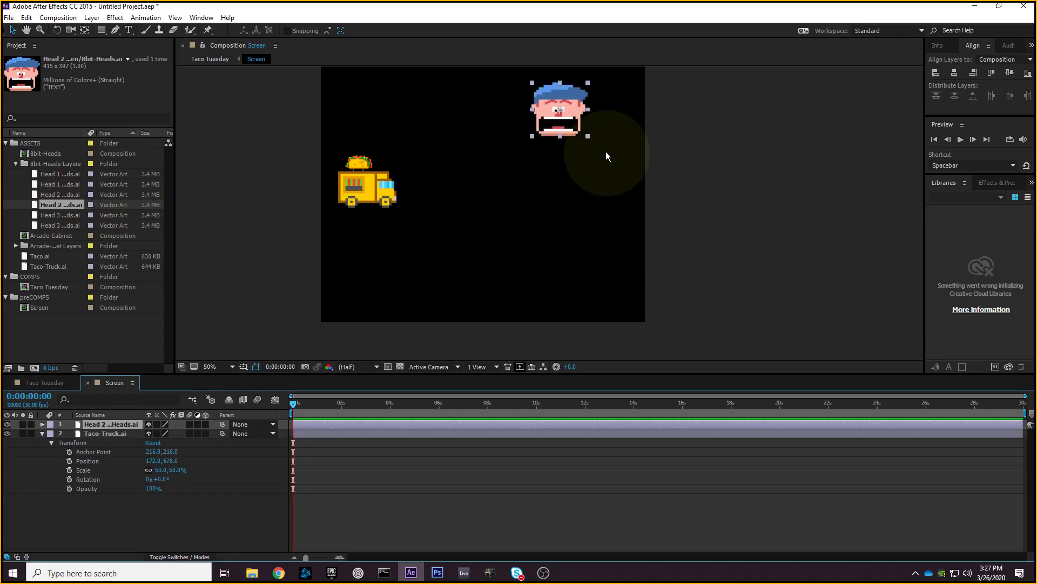
pyautogui.moveTo(570, 103); pyautogui.dragTo(600, 188)
pyautogui.hotkey('ctrl', 'z')
# - Duplicate the Head 1 layer with the copy below the original, and replace the copy's source with the open-mouth Head 2 artwork
pyautogui.hotkey('ctrl', 'd')
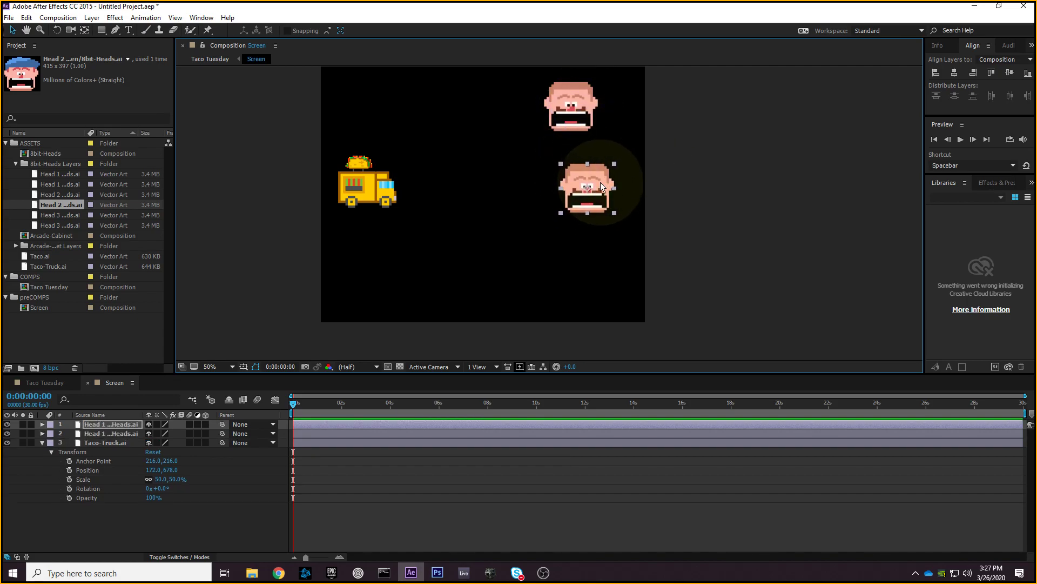
pyautogui.moveTo(73, 204); pyautogui.dragTo(586, 188)
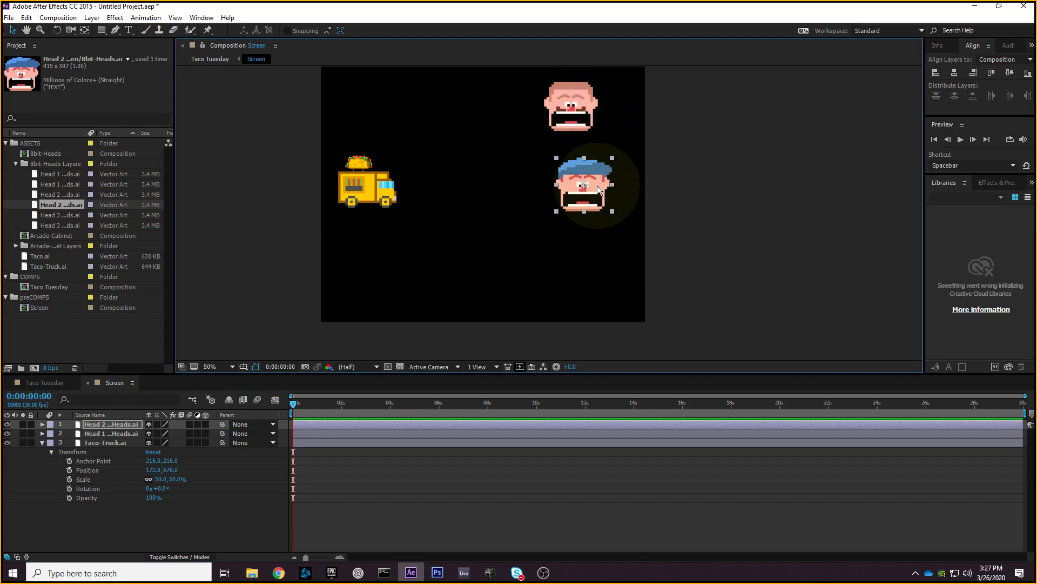
pyautogui.moveTo(594, 188); pyautogui.dragTo(599, 192)
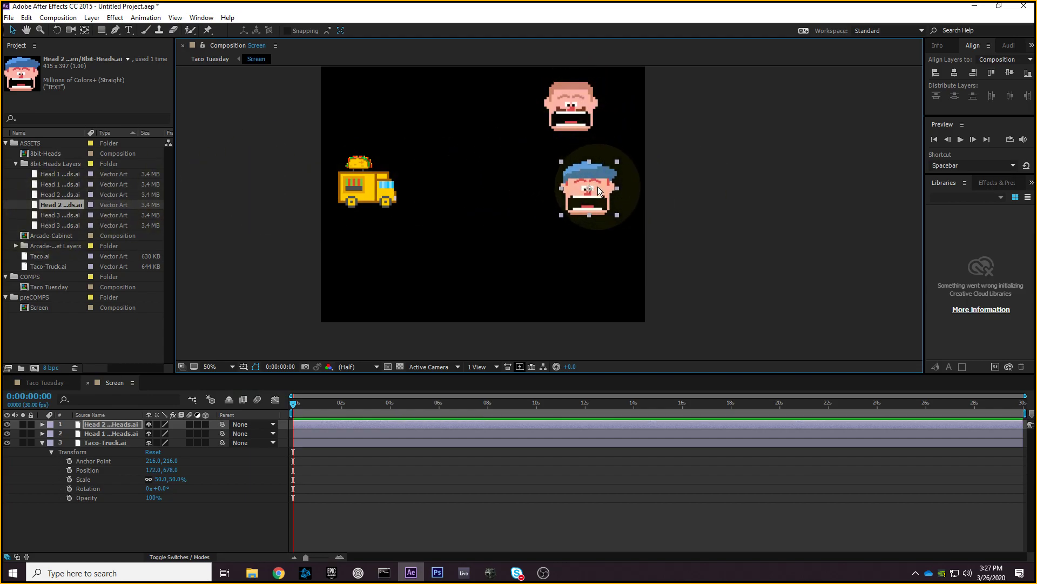
# - Duplicate the Head 2 layer, move the copy below the original, and replace its source with the open-mouth Head 3 artwork
pyautogui.hotkey('ctrl', 'd')
pyautogui.moveTo(605, 188); pyautogui.dragTo(579, 265)
pyautogui.click(70, 225)
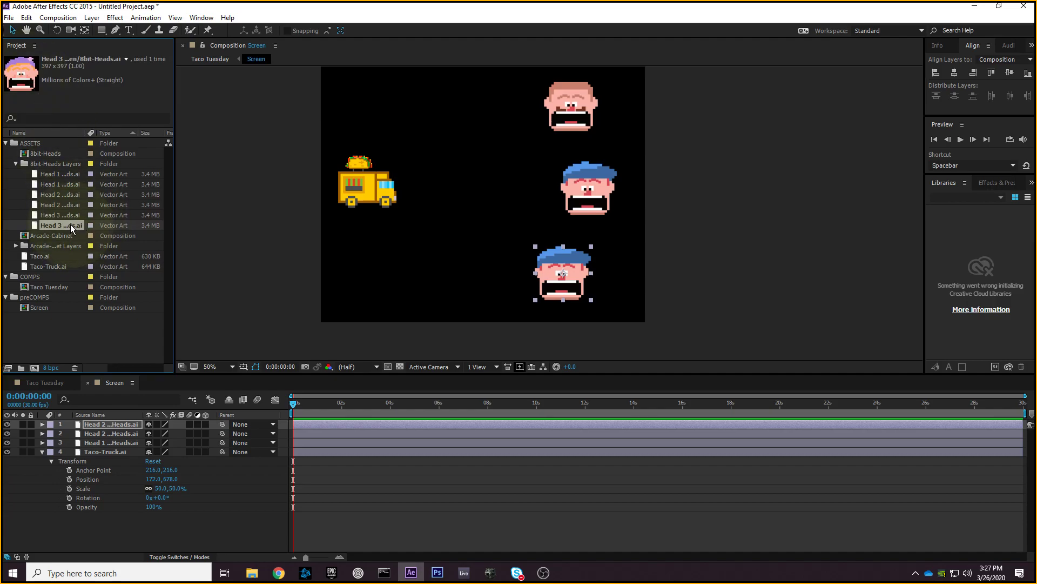
pyautogui.moveTo(70, 225); pyautogui.dragTo(575, 293)
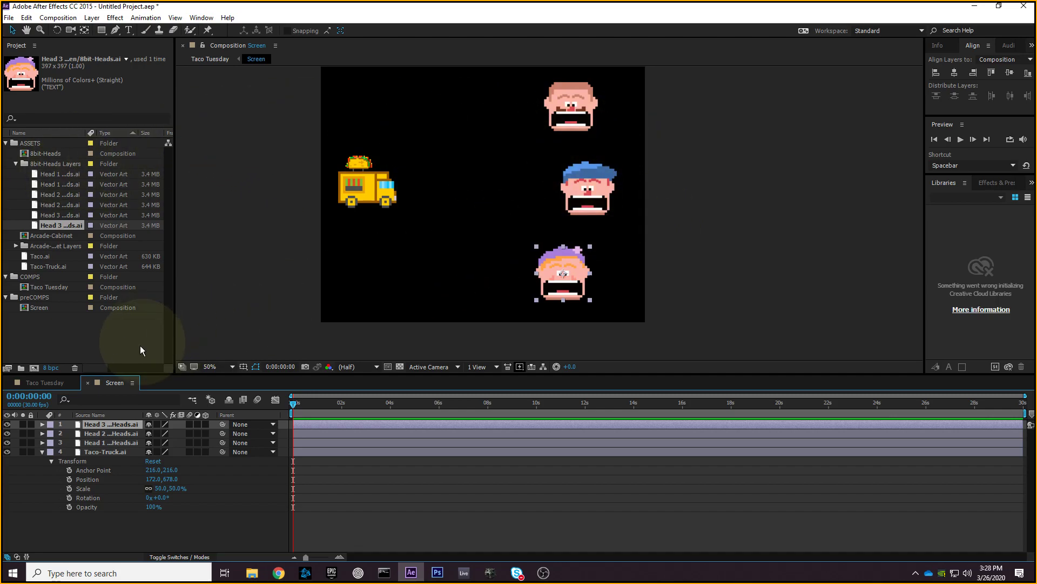
# - Reveal the Head 2 layer's transform properties to examine its position and scale
pyautogui.click(42, 432)
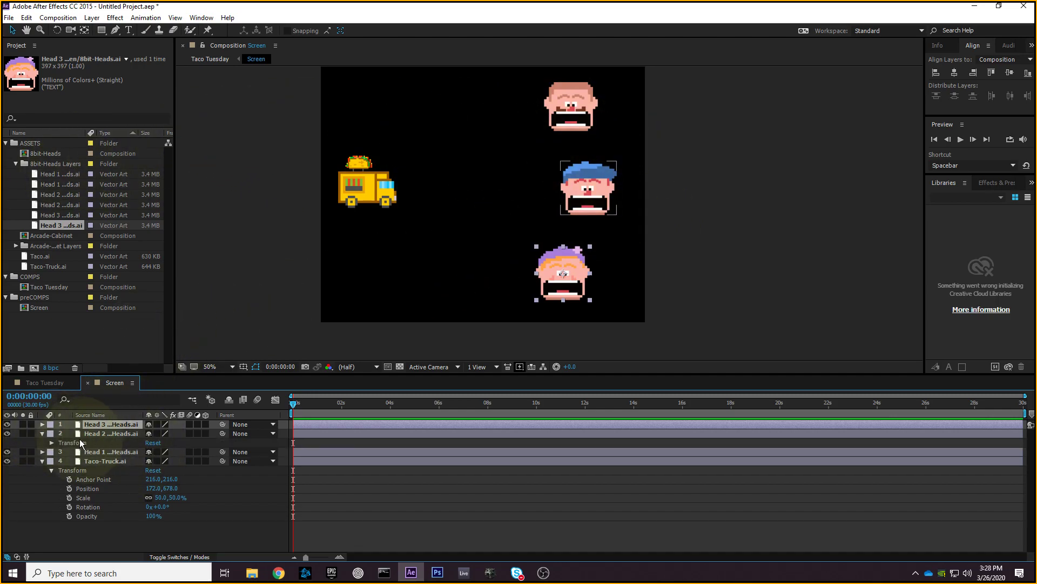
pyautogui.click(56, 443)
pyautogui.click(51, 443)
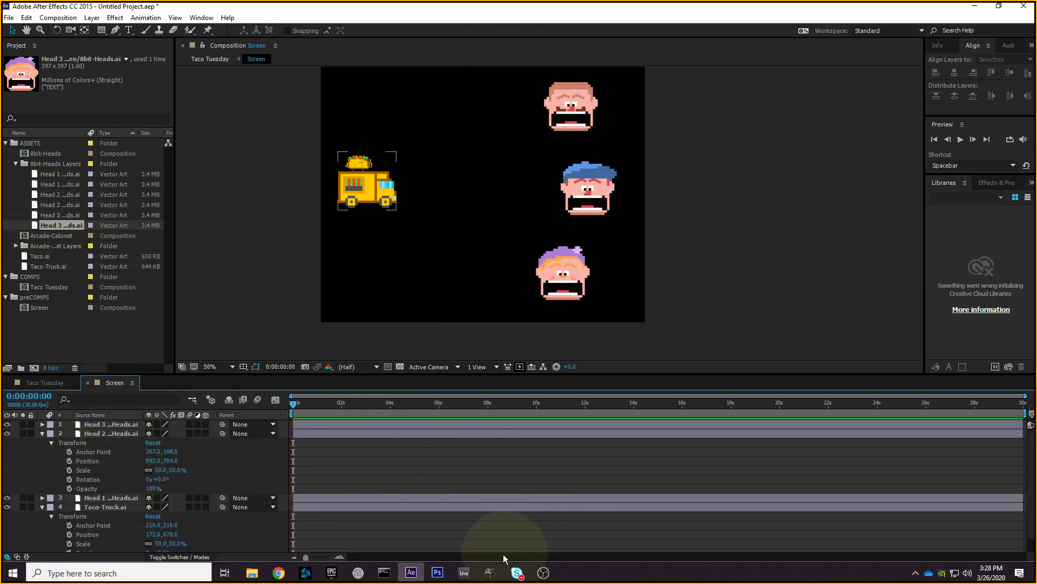
pyautogui.click(517, 572)
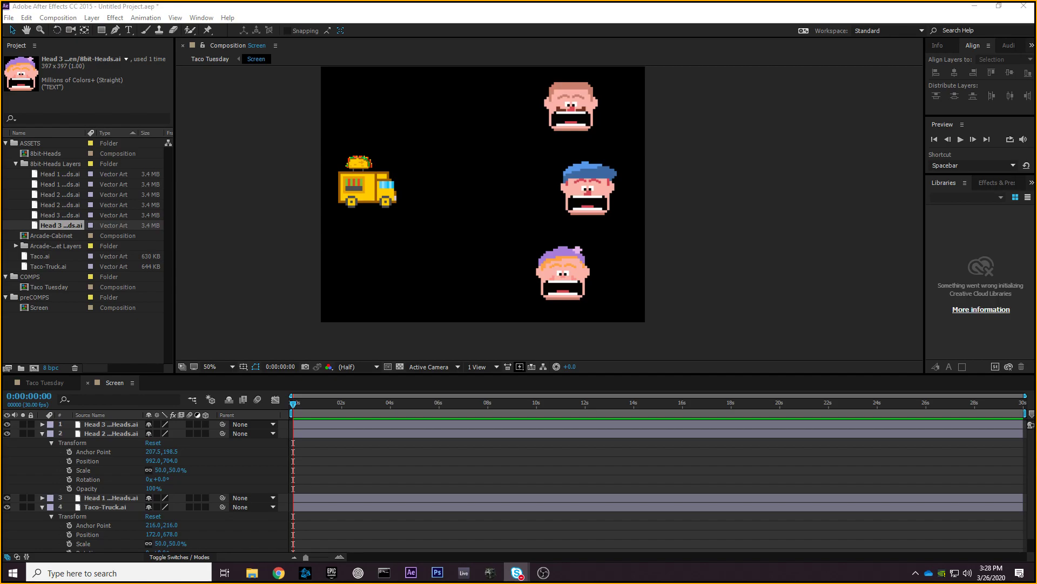
# - Nudge the three heads to refine their spacing, with Head 2 furthest forward and Head 3 slightly lower
pyautogui.click(567, 110)
pyautogui.moveTo(590, 184); pyautogui.dragTo(593, 185)
pyautogui.moveTo(579, 273); pyautogui.dragTo(582, 276)
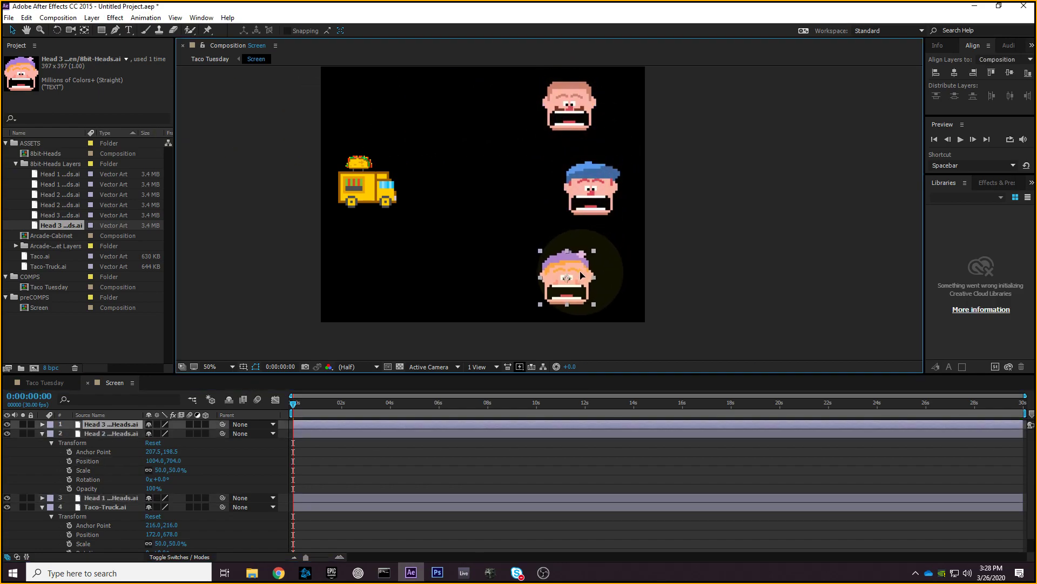
pyautogui.click(68, 223)
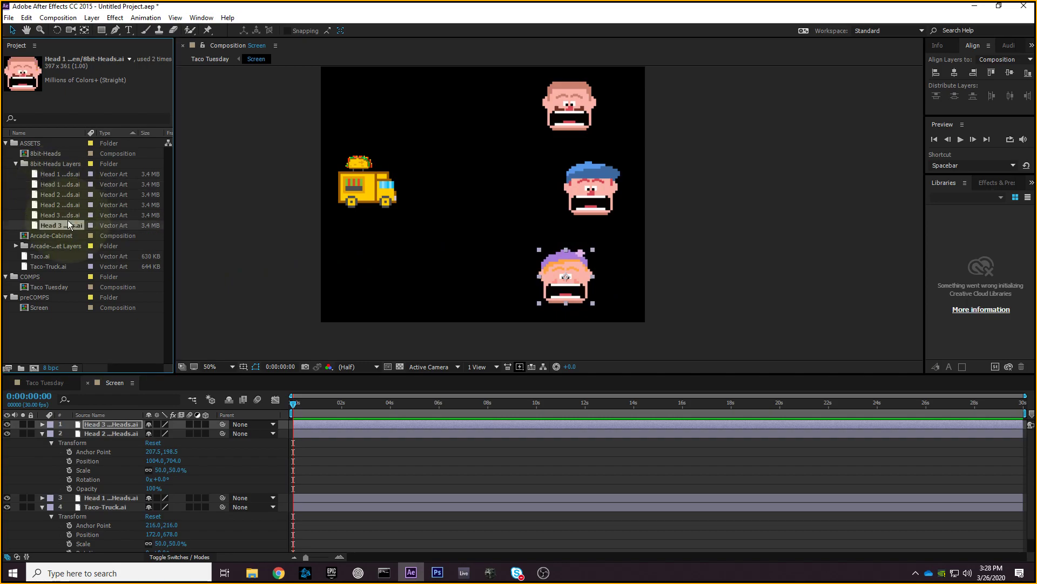
pyautogui.click(71, 255)
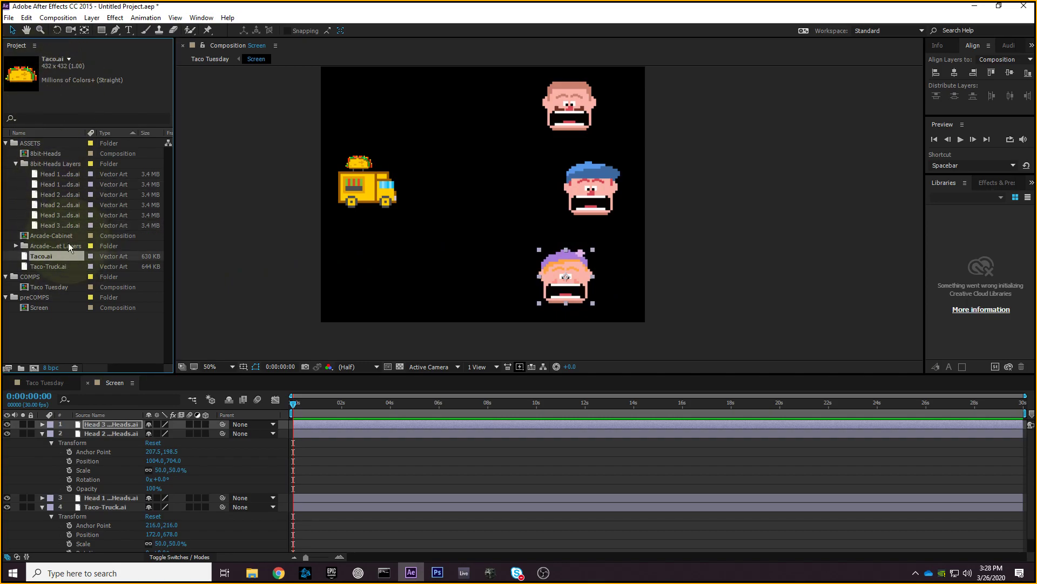
pyautogui.moveTo(45, 254); pyautogui.dragTo(467, 172)
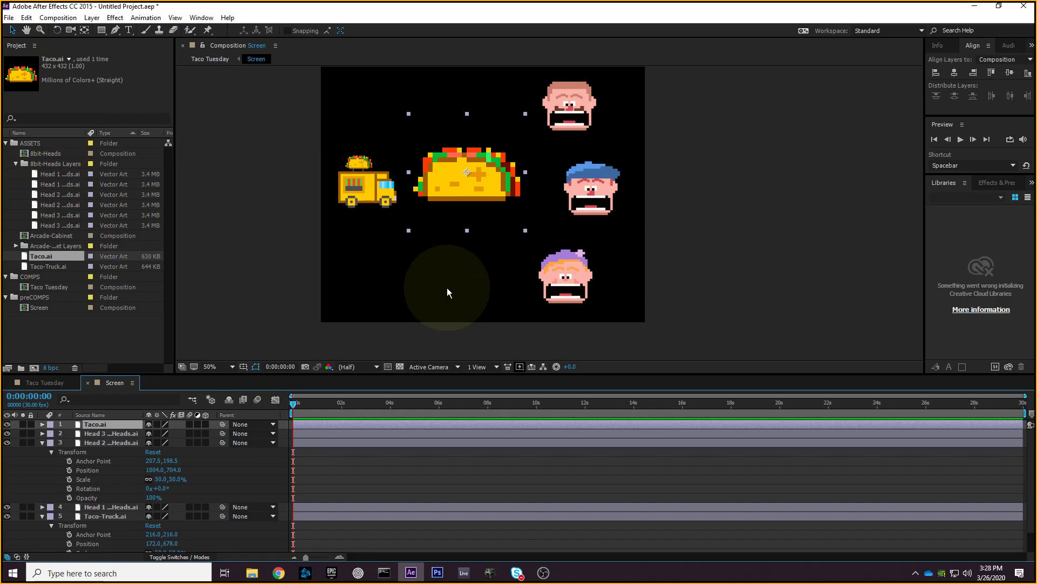
pyautogui.press('Delete')
# - Duplicate the taco truck, replace the copy's source with Taco.ai, and place the taco in front of the truck at about 462, 674
pyautogui.click(378, 199)
pyautogui.hotkey('ctrl', 'd')
pyautogui.moveTo(380, 199); pyautogui.dragTo(474, 190)
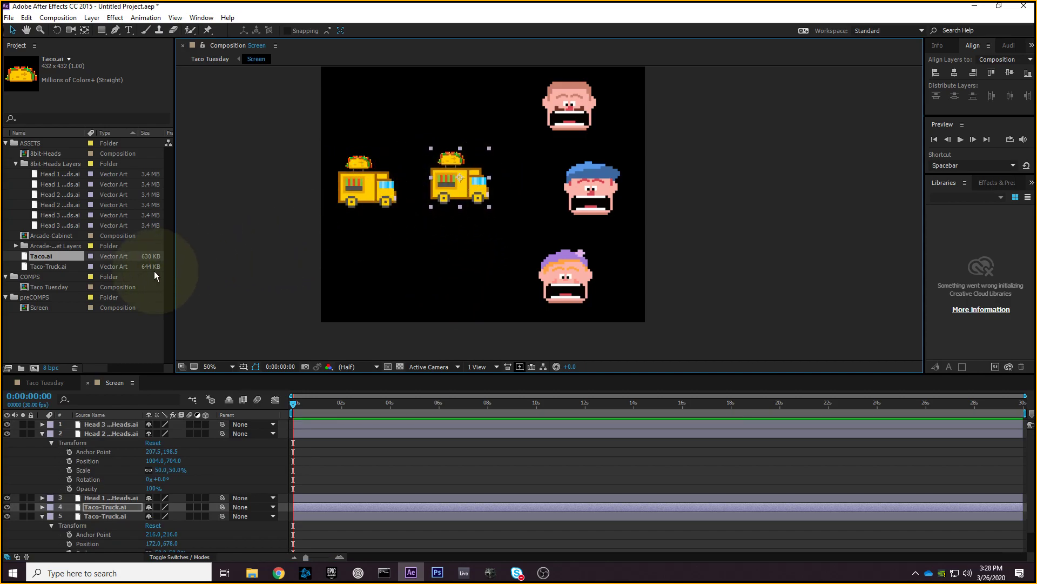
pyautogui.moveTo(50, 255); pyautogui.dragTo(464, 180)
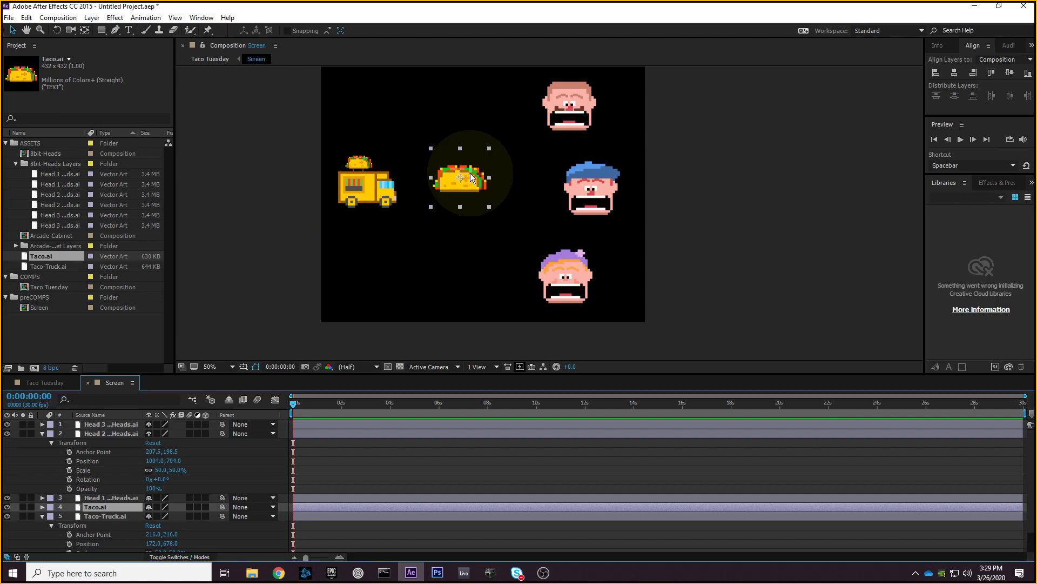
pyautogui.moveTo(452, 179); pyautogui.dragTo(439, 181)
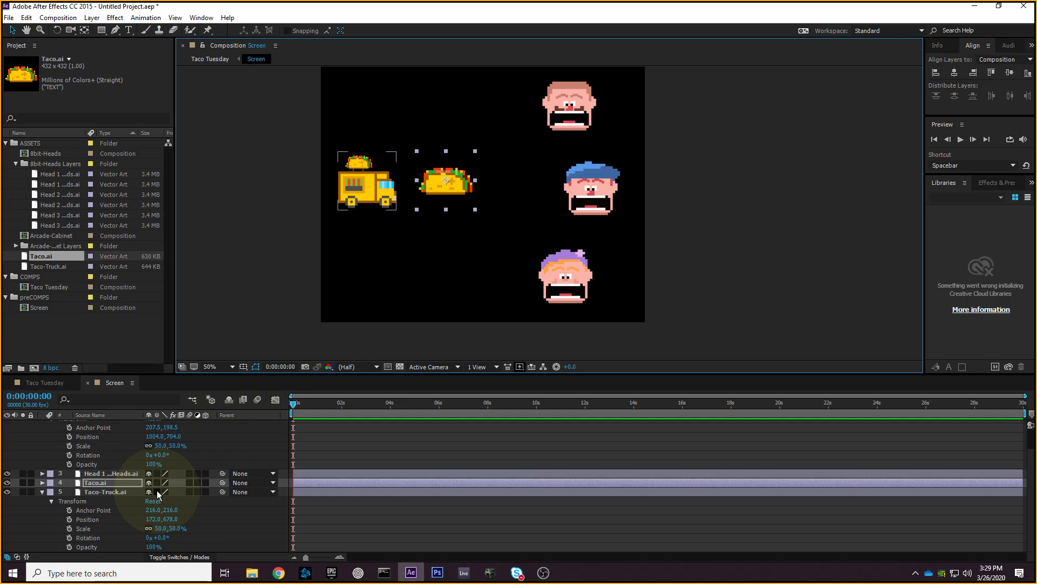
# - Collapse the Taco-Truck and Head 2 layers' properties and reveal the Taco layer's transform properties
pyautogui.click(42, 515)
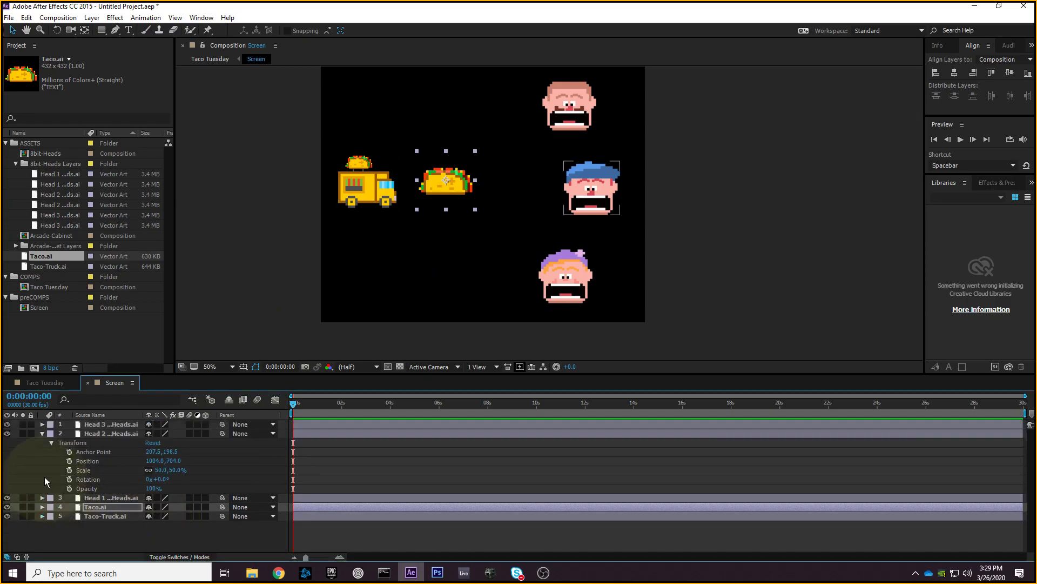
pyautogui.click(42, 433)
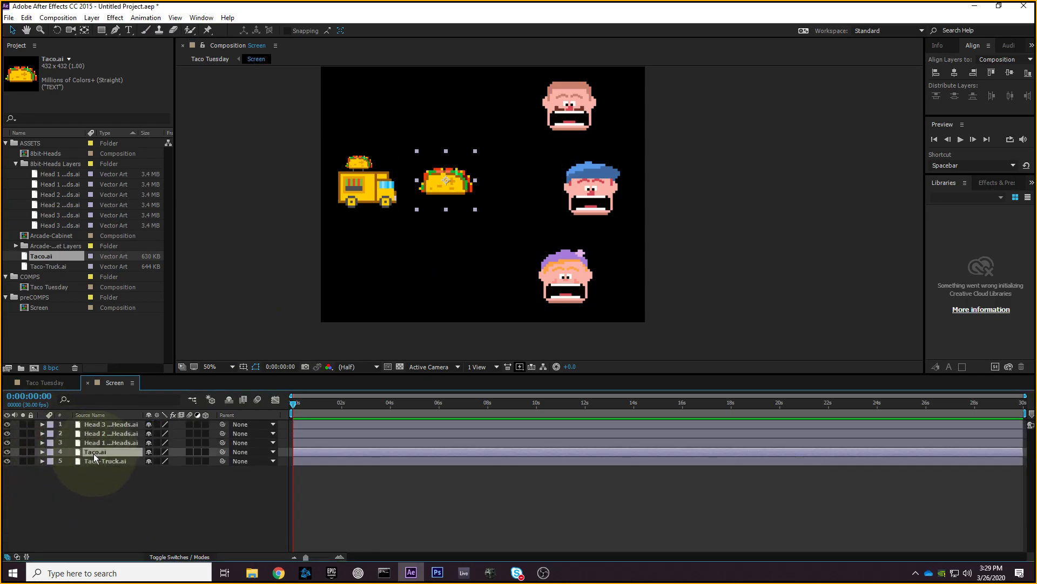
pyautogui.click(43, 451)
pyautogui.click(52, 461)
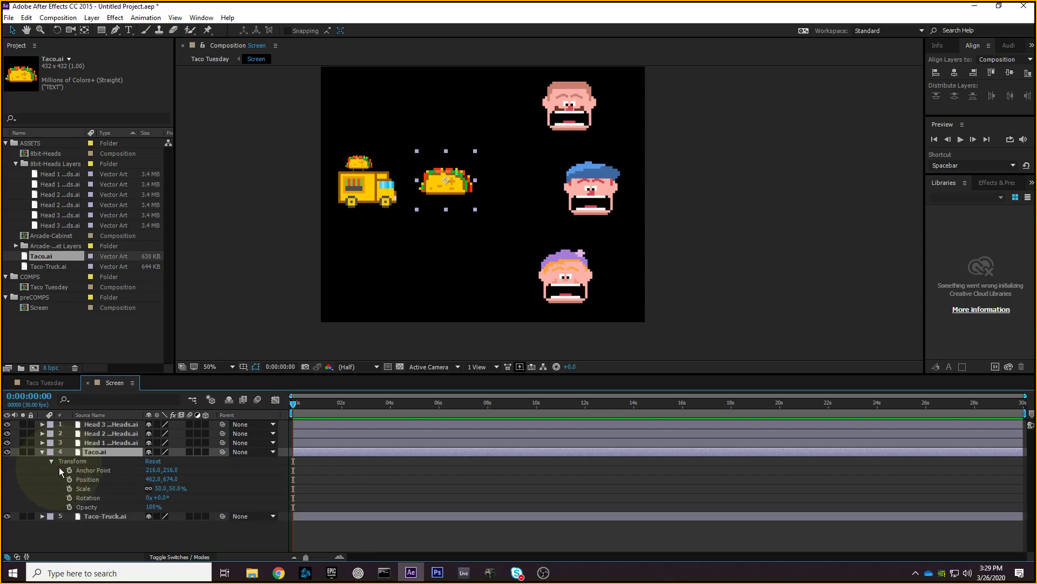
# - Try a 35% scale on the Taco layer, reduce it to 25%, and nudge the taco to about 458, 678
pyautogui.click(178, 487)
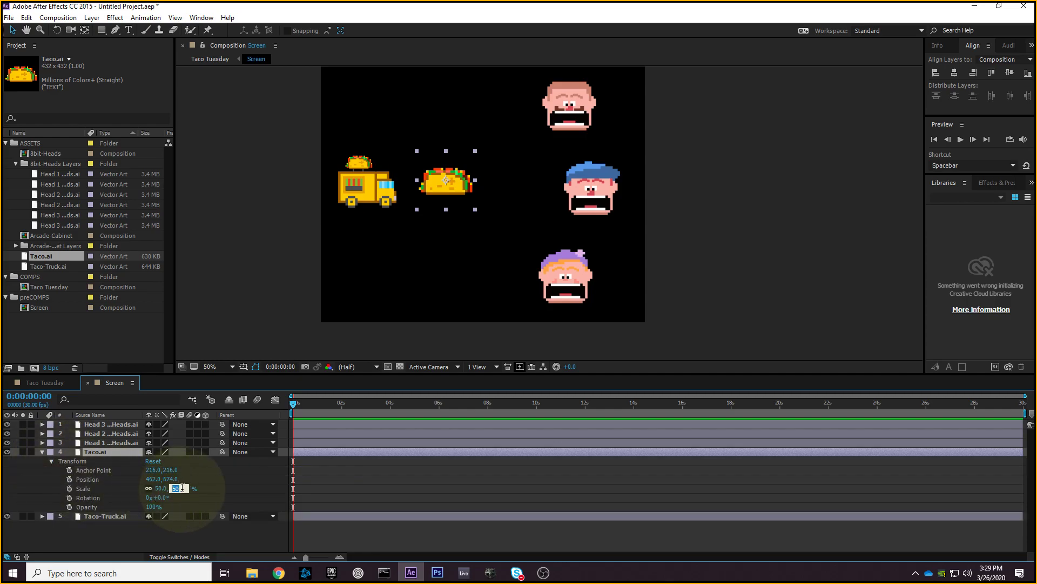
pyautogui.write('35')
pyautogui.press('Return')
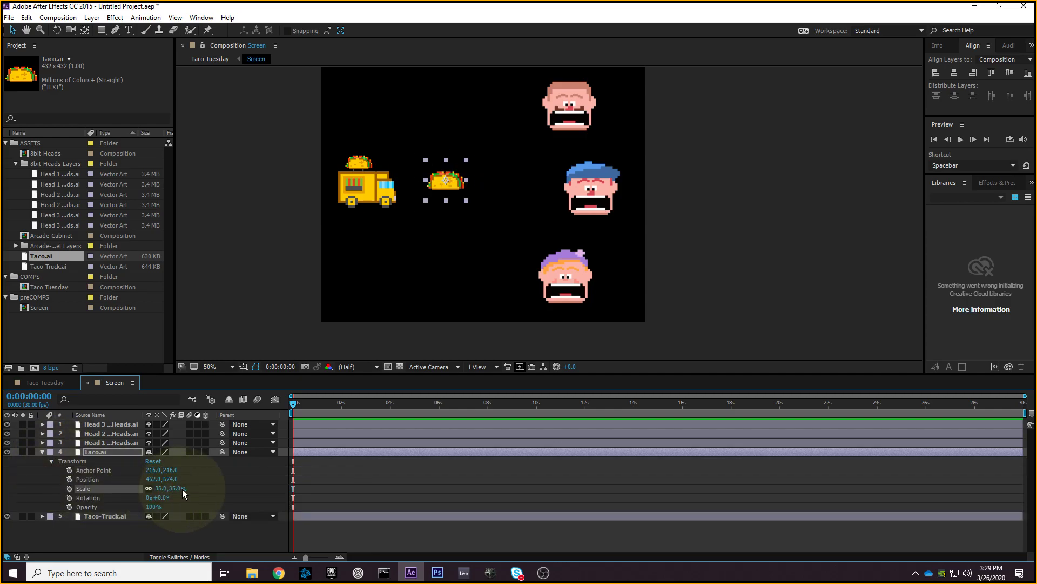
pyautogui.click(174, 489)
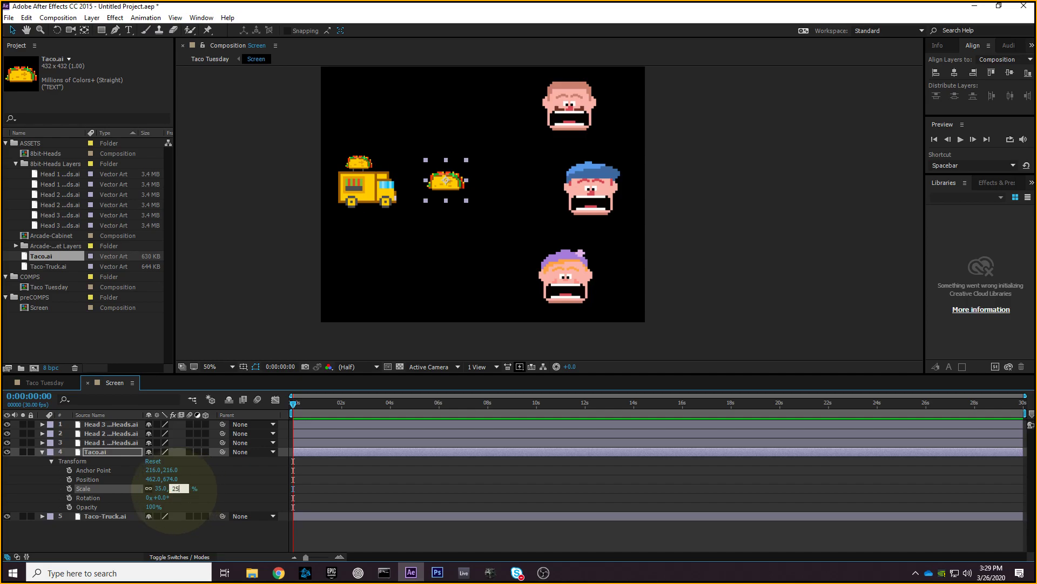
pyautogui.write('25')
pyautogui.press('Return')
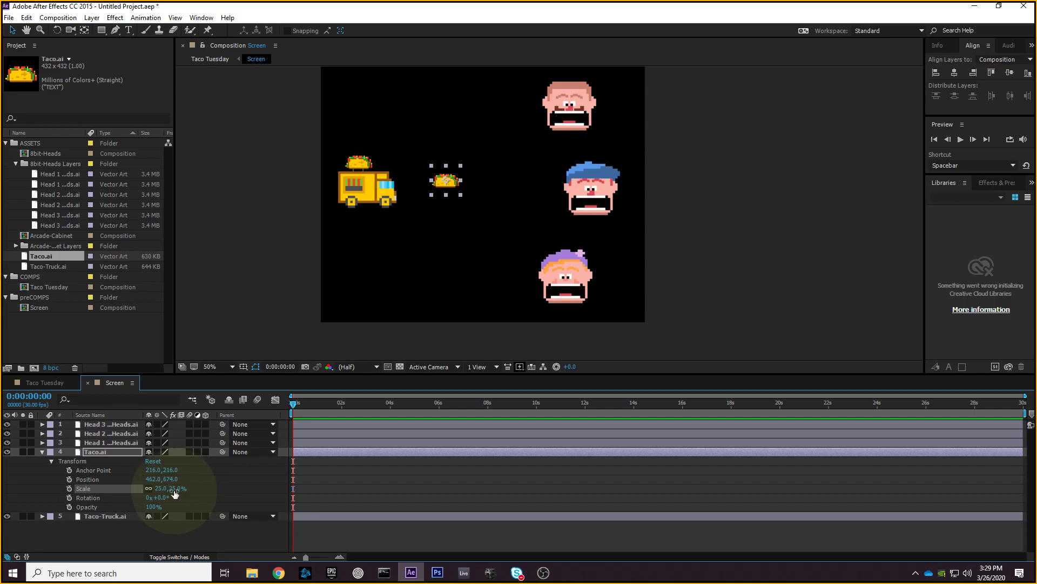
pyautogui.moveTo(445, 179); pyautogui.dragTo(440, 185)
pyautogui.click(376, 212)
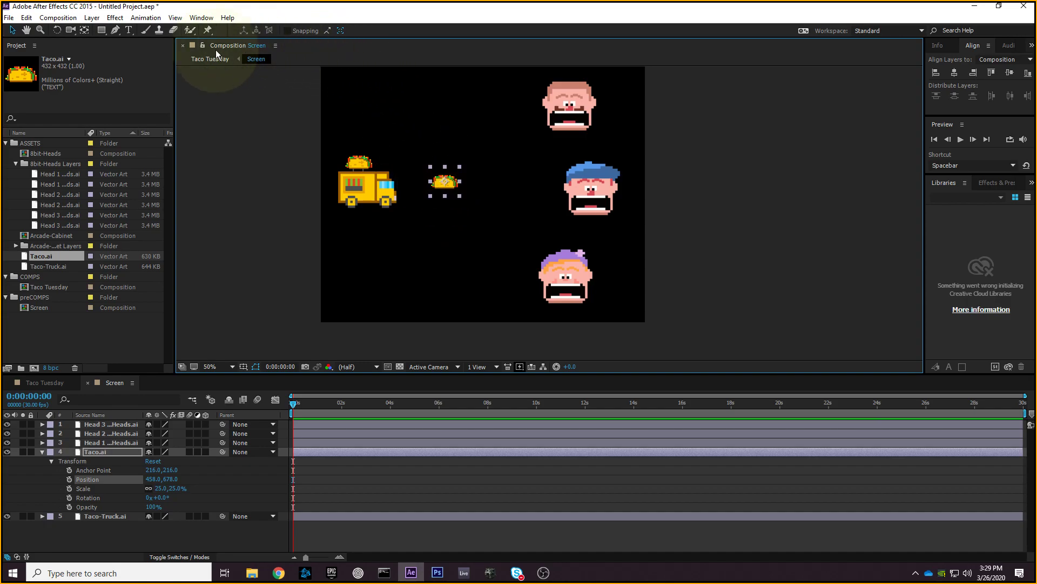
# - Check the screen layout in the Taco Tuesday composition, and shift all three heads upward in the Screen precomp
pyautogui.click(46, 383)
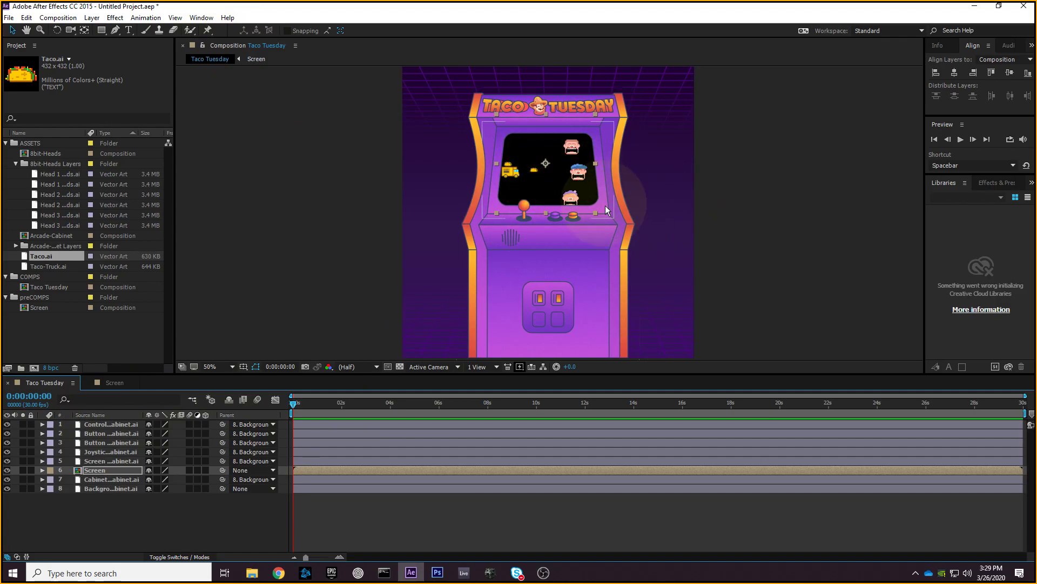
pyautogui.click(256, 59)
pyautogui.click(564, 260)
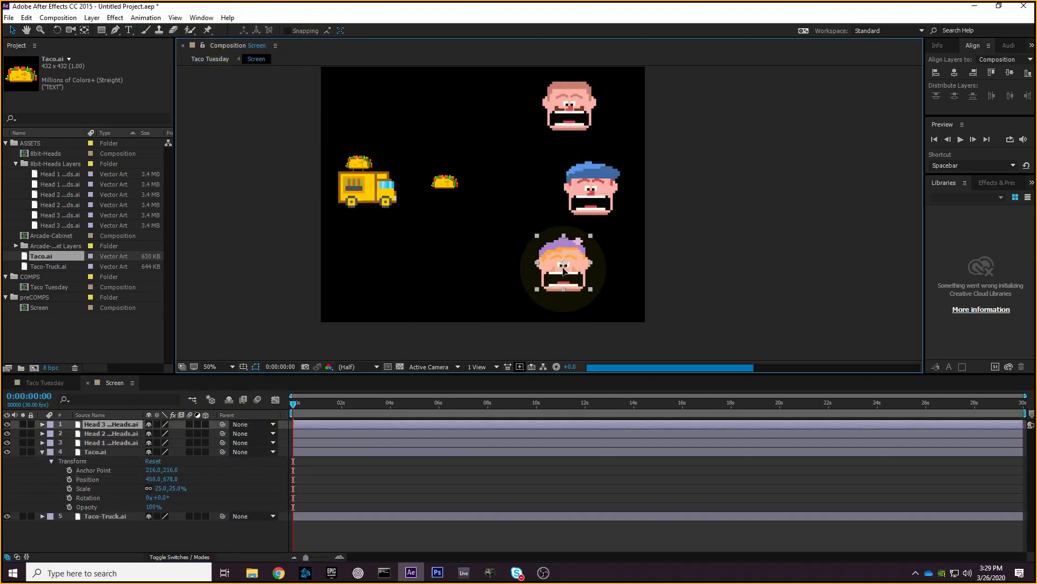
pyautogui.click(564, 102)
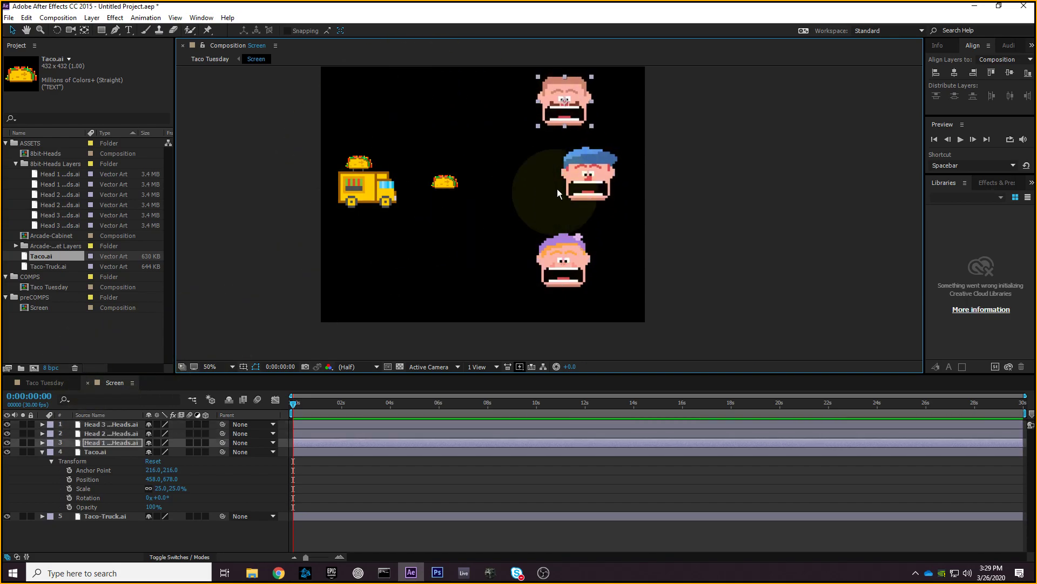
# - Recheck the heads in the Taco Tuesday composition, and move the taco in the Screen precomp to about 682, 366, facing Head 1
pyautogui.click(44, 382)
pyautogui.moveTo(696, 98); pyautogui.dragTo(435, 224)
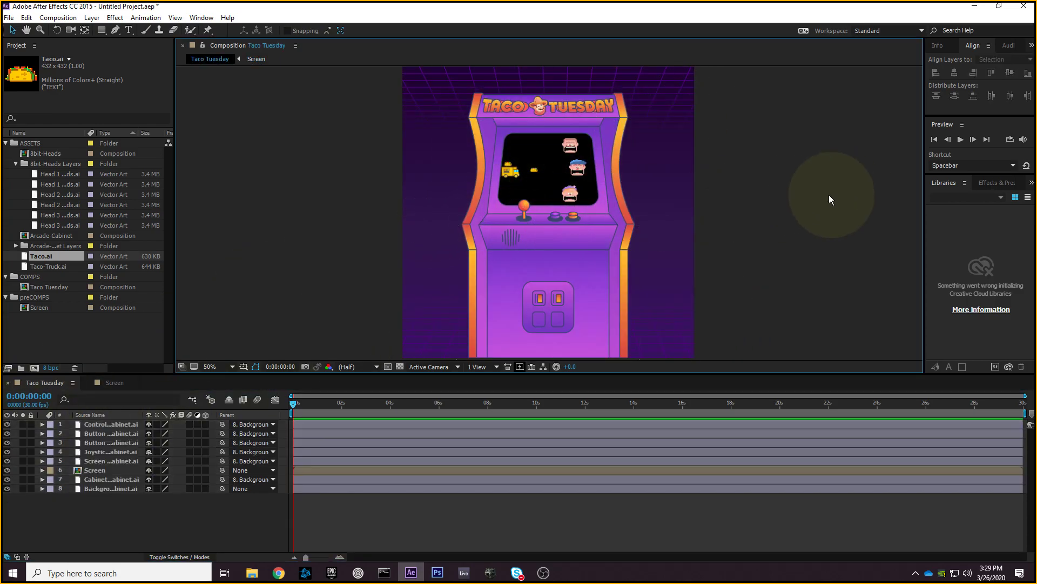
pyautogui.click(257, 59)
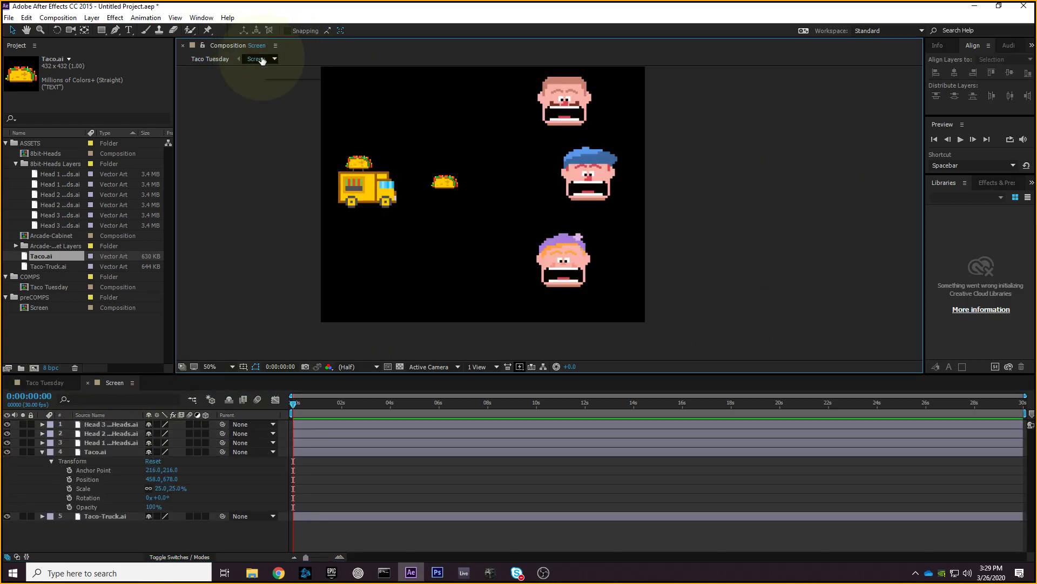
pyautogui.moveTo(448, 184); pyautogui.dragTo(509, 99)
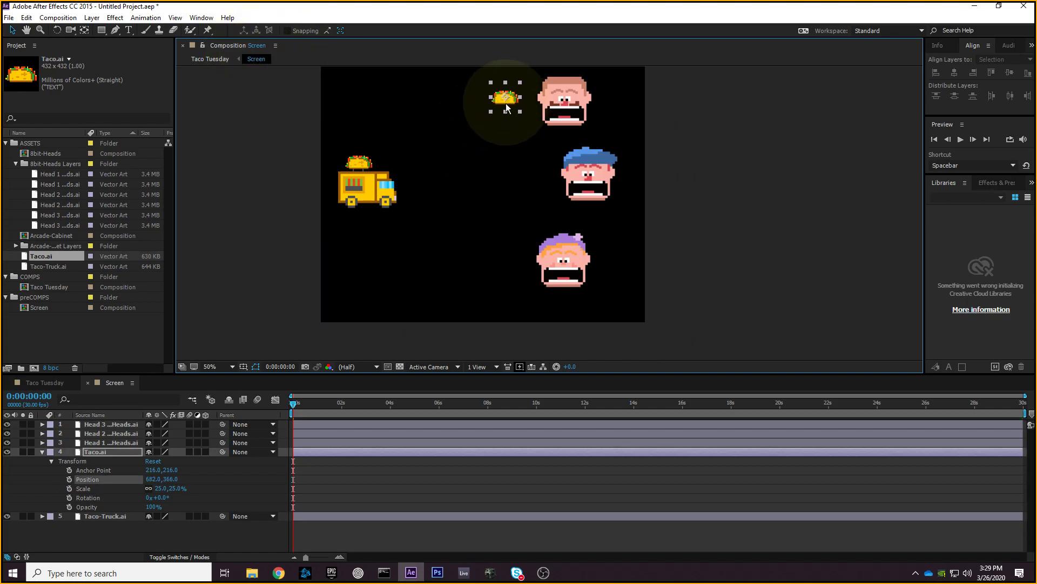
# - Select the taco truck, collapse the Taco layer's properties, and reveal the Taco-Truck layer's transform properties
pyautogui.click(431, 211)
pyautogui.click(378, 201)
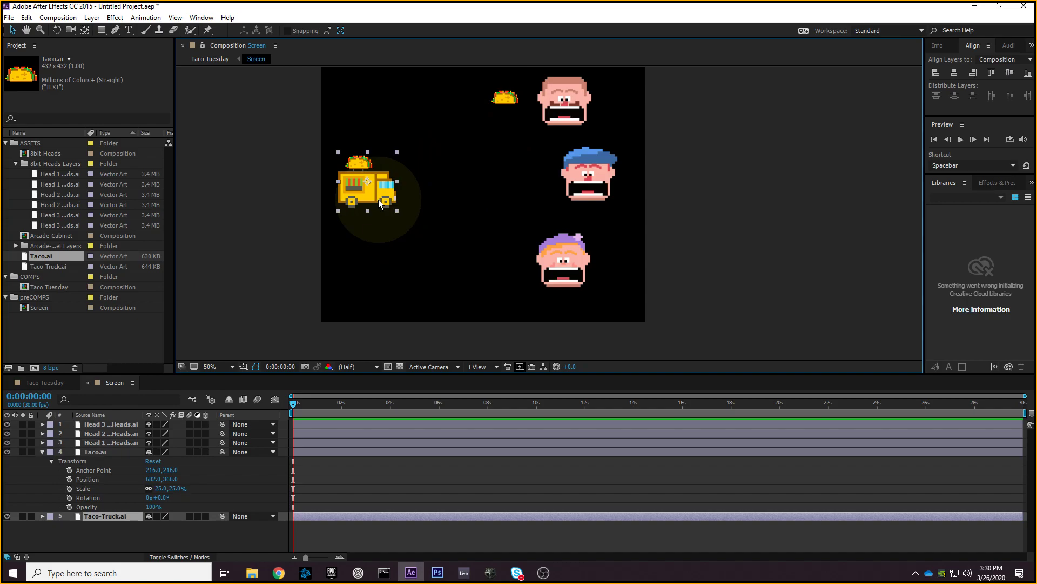
pyautogui.click(32, 454)
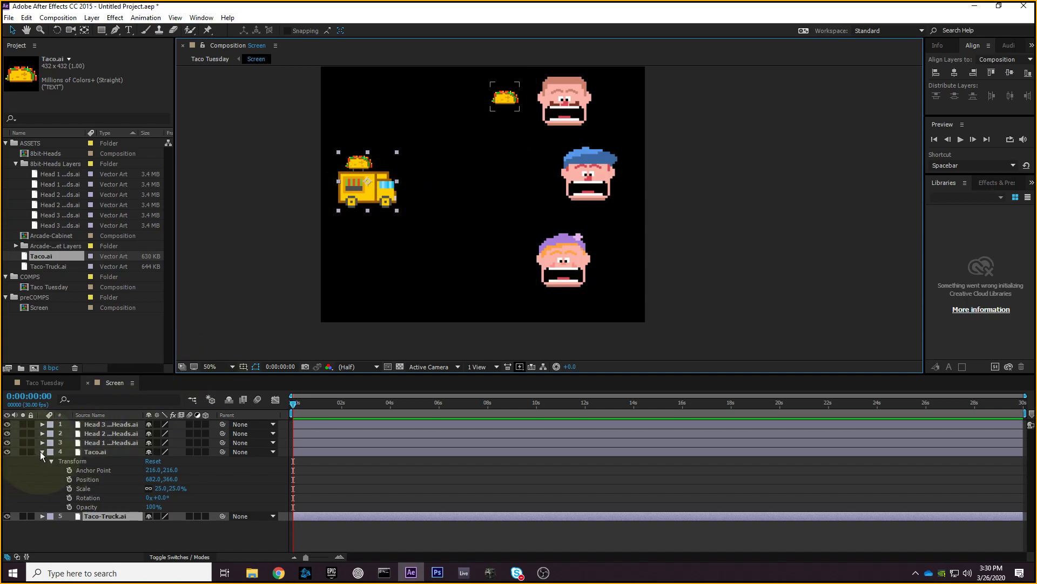
pyautogui.click(42, 452)
pyautogui.click(107, 464)
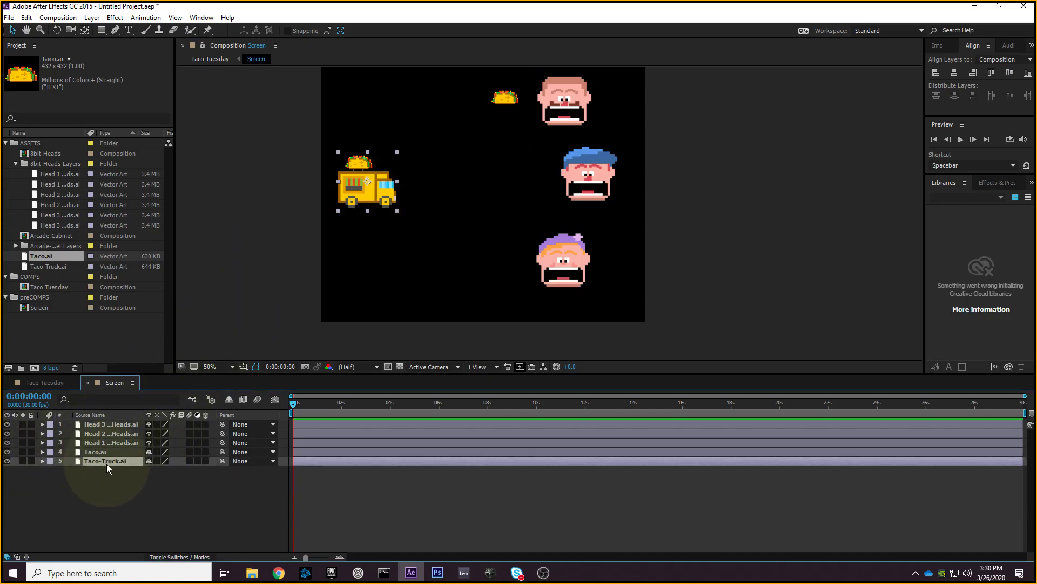
pyautogui.click(42, 461)
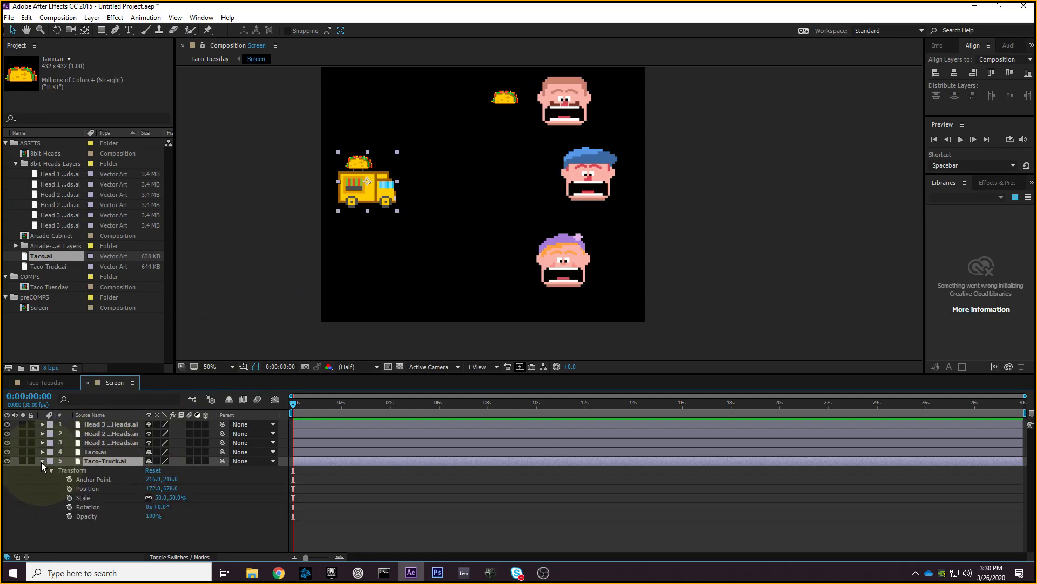
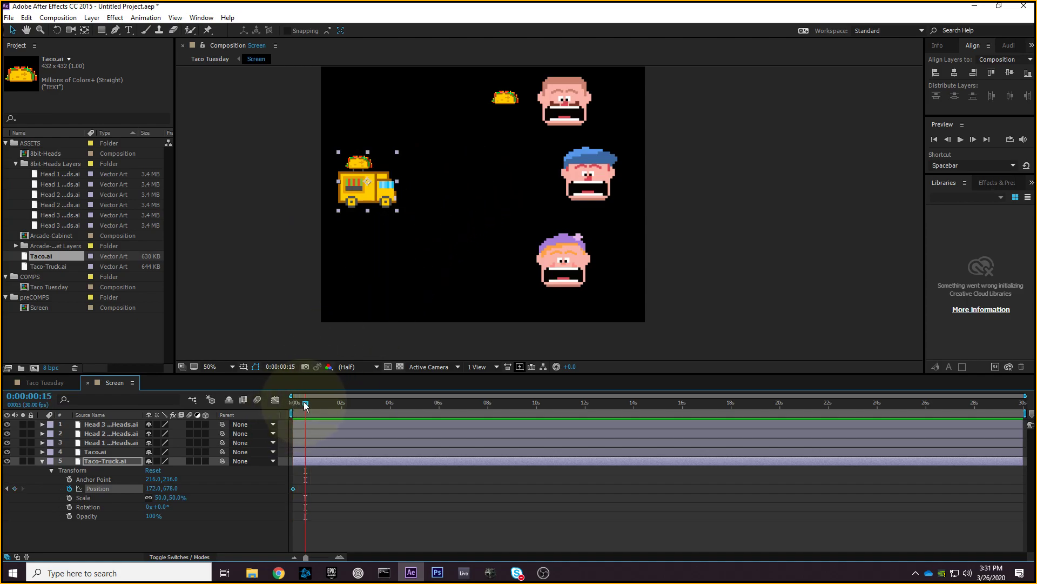
# - Keyframe the taco truck's position at 689, 678 at the 2-second mark, and return the current time to the start
pyautogui.moveTo(311, 406); pyautogui.dragTo(334, 401)
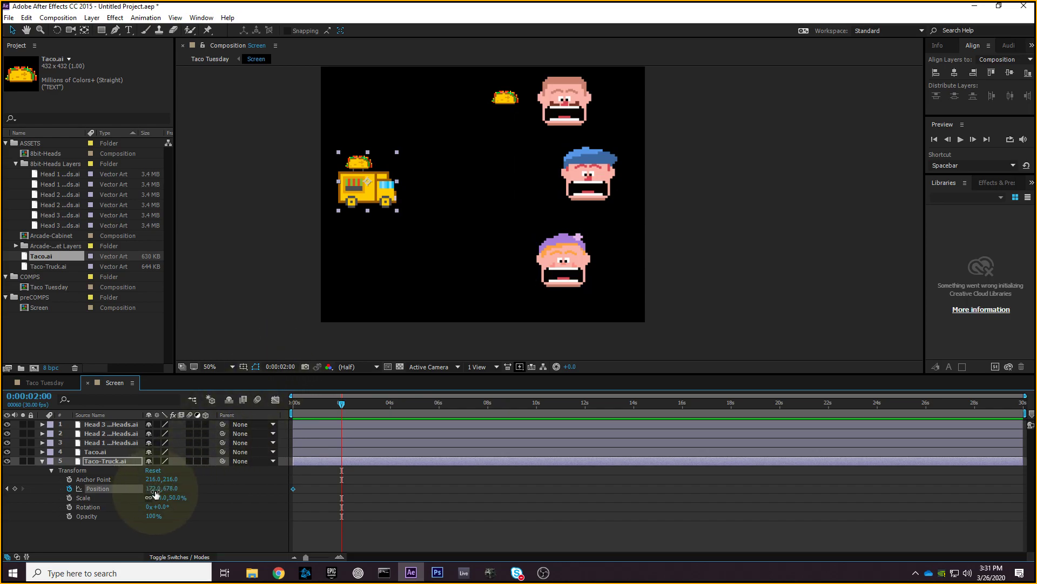
pyautogui.moveTo(151, 488); pyautogui.dragTo(453, 507)
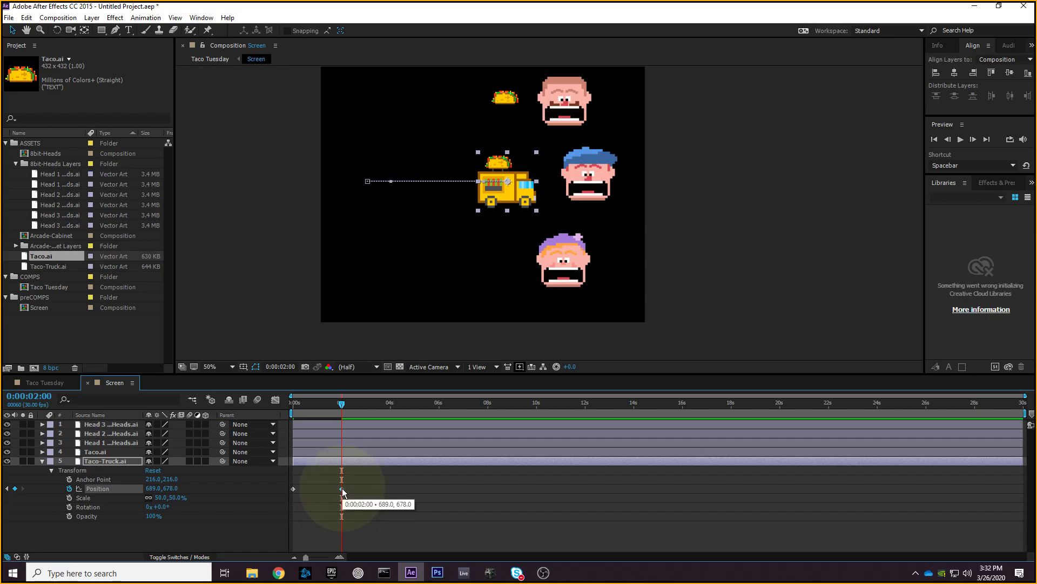
pyautogui.moveTo(341, 406); pyautogui.dragTo(293, 409)
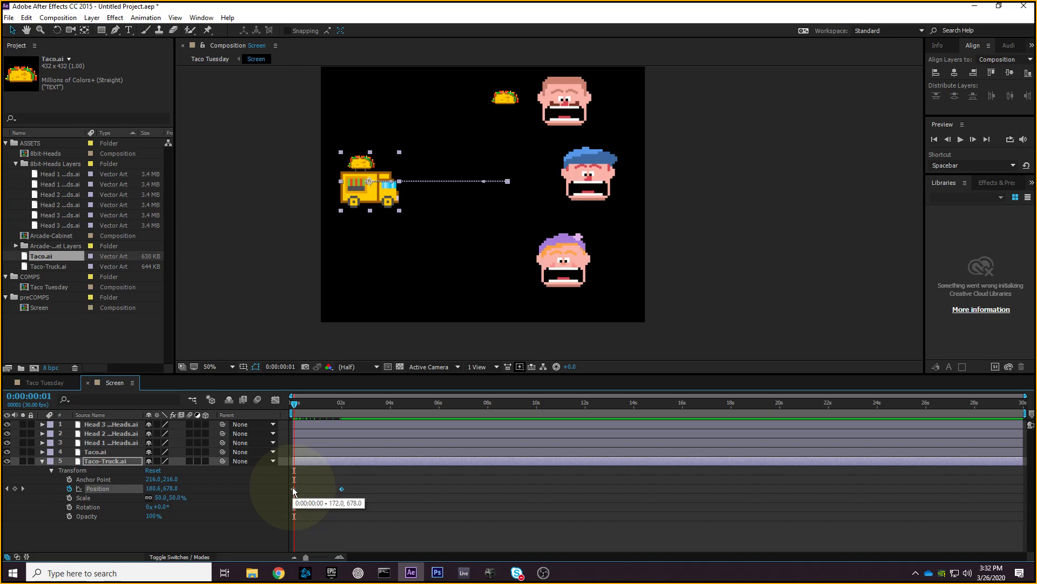
pyautogui.moveTo(294, 404); pyautogui.dragTo(289, 405)
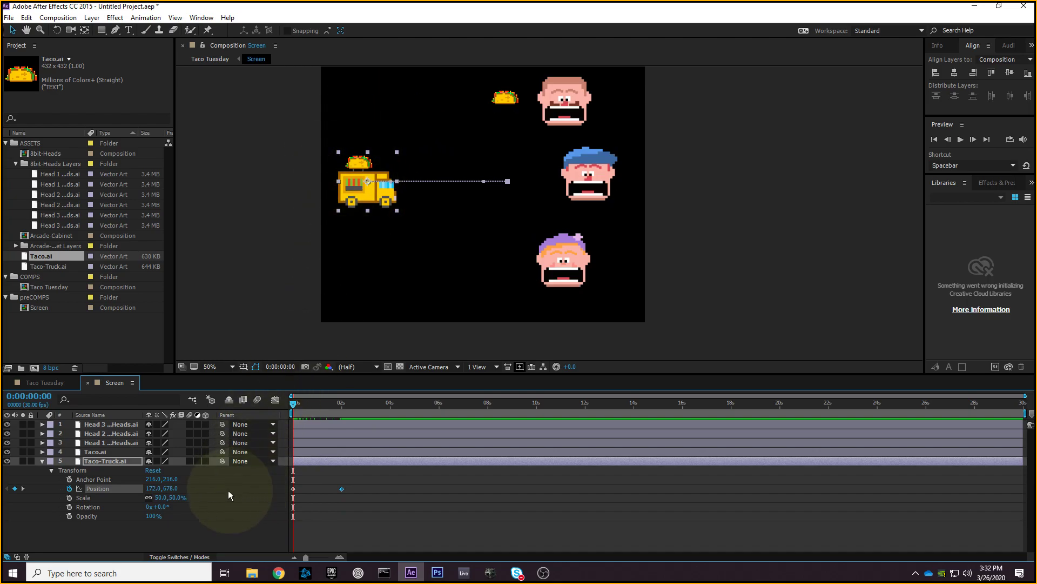
# - Scrub and play back the taco truck's position animation between the start and the 2-second mark
pyautogui.moveTo(293, 404); pyautogui.dragTo(342, 414)
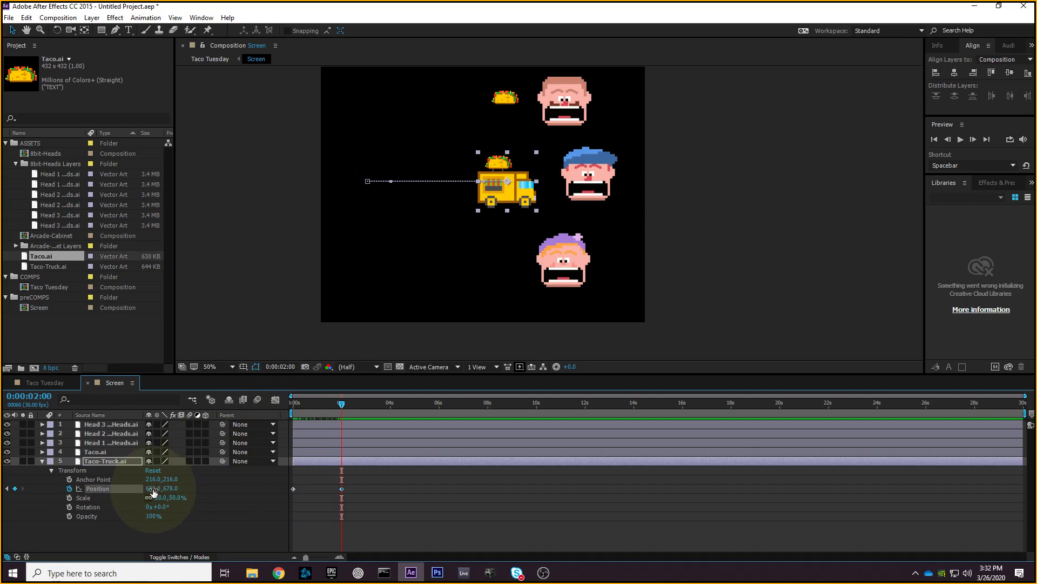
pyautogui.moveTo(331, 404); pyautogui.dragTo(293, 404)
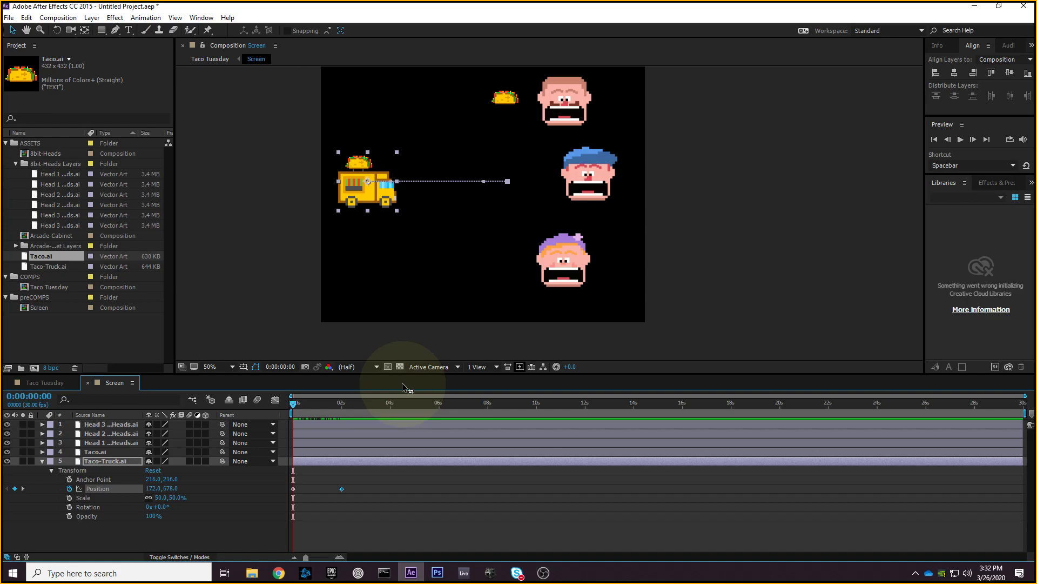
pyautogui.press('space')
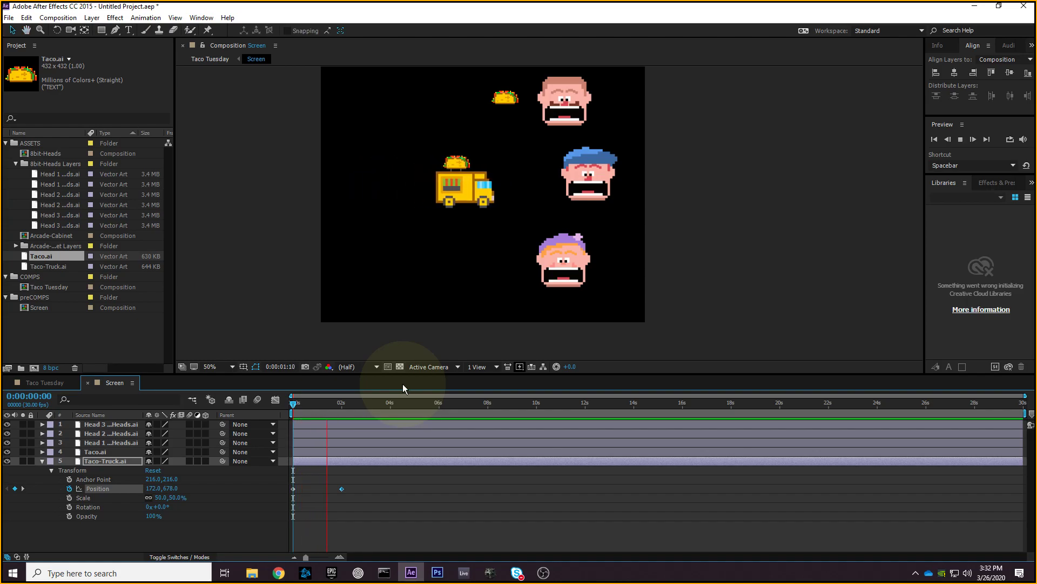
pyautogui.press('space')
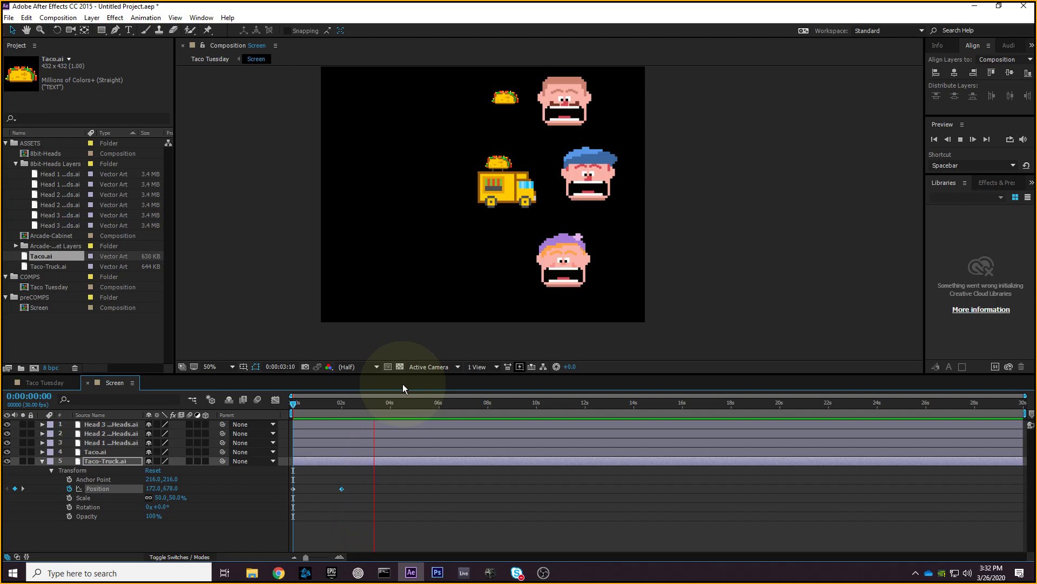
# - Move the taco truck's ending position keyframe to about 10 seconds and preview the motion from the start
pyautogui.moveTo(383, 403); pyautogui.dragTo(314, 426)
pyautogui.moveTo(351, 475); pyautogui.dragTo(530, 494)
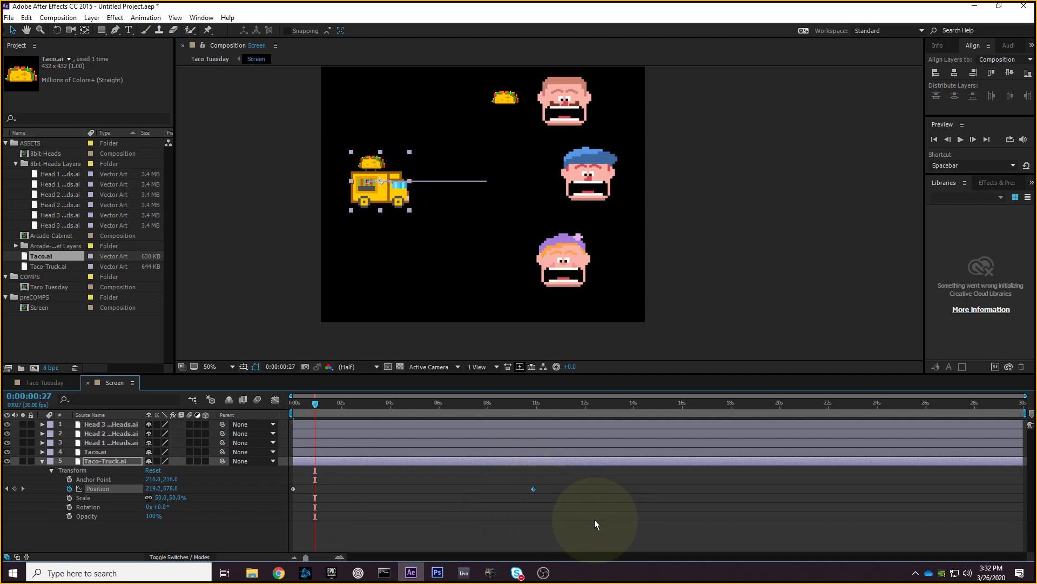
pyautogui.moveTo(323, 403); pyautogui.dragTo(267, 409)
pyautogui.press('space')
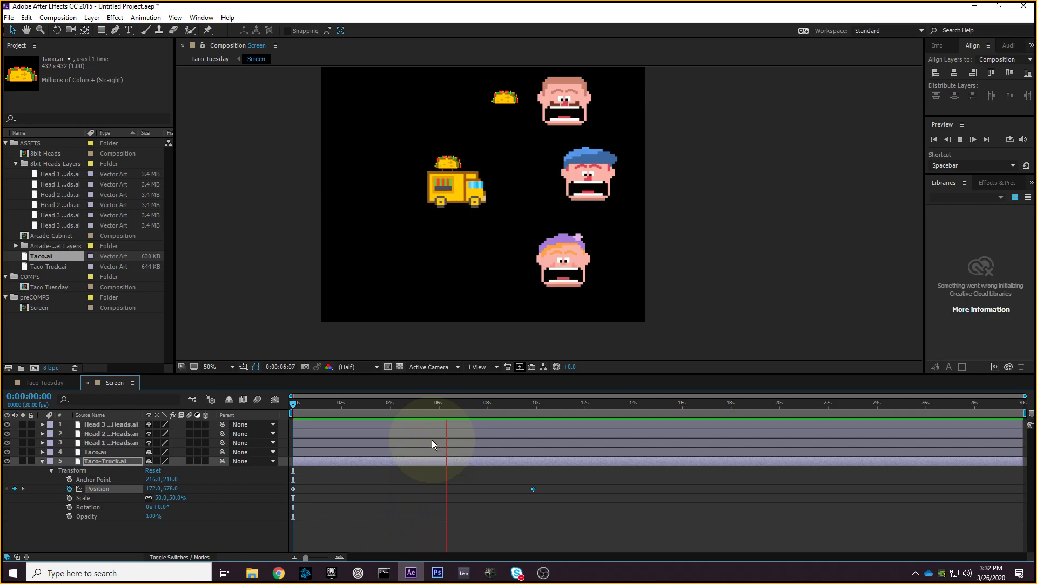
pyautogui.press('space')
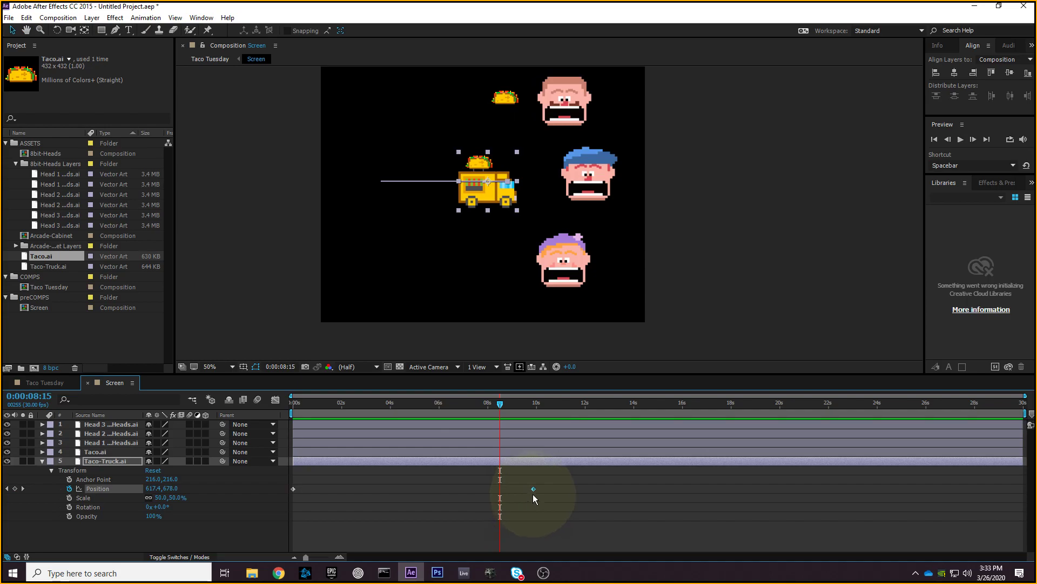
# - Move the taco truck's ending position keyframe to about 4 seconds and preview the motion from the start
pyautogui.moveTo(532, 489); pyautogui.dragTo(393, 500)
pyautogui.moveTo(499, 405); pyautogui.dragTo(293, 416)
pyautogui.press('space')
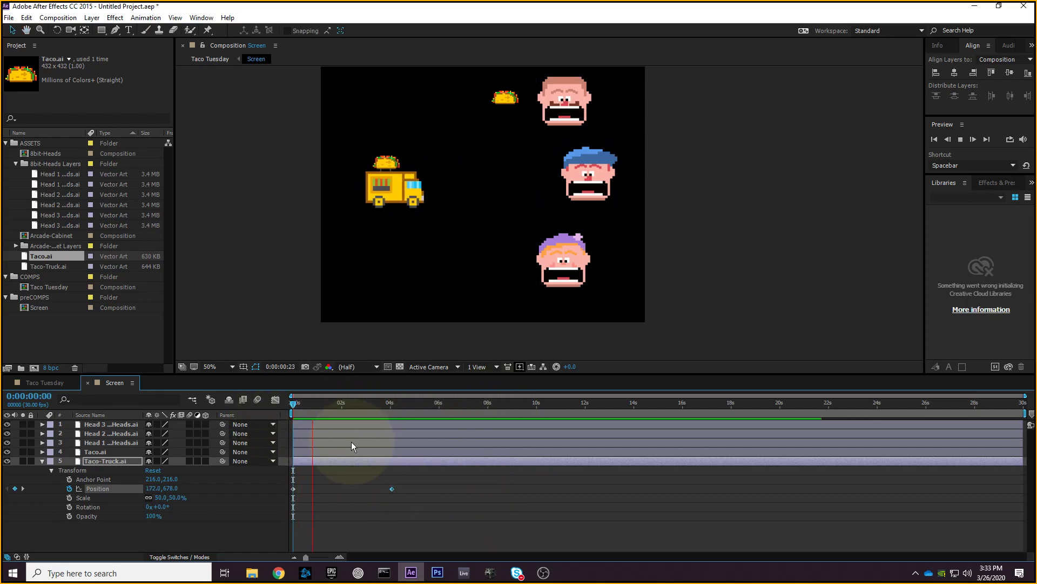
pyautogui.press('space')
pyautogui.moveTo(336, 401); pyautogui.dragTo(296, 423)
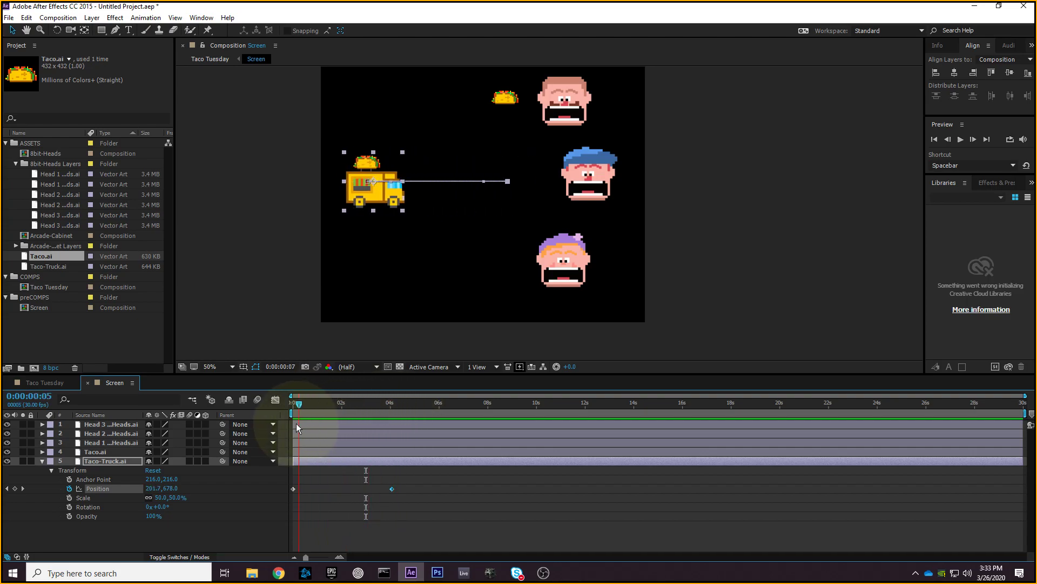
pyautogui.press('space')
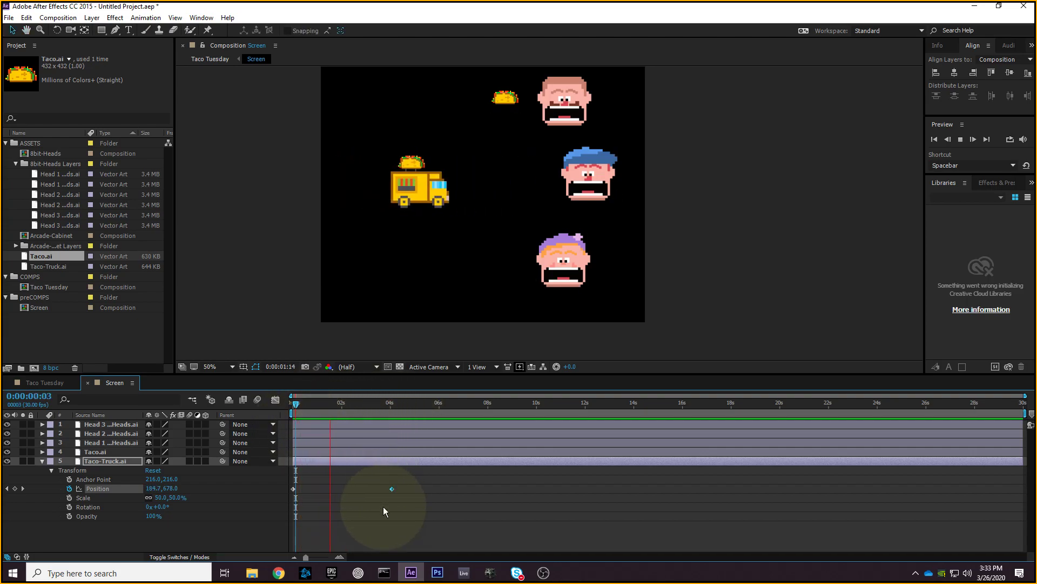
# - Scrub past the end of the truck's move and select its Position property to display the motion path
pyautogui.click(344, 411)
pyautogui.moveTo(345, 410)
pyautogui.mouseDown()
pyautogui.moveTo(301, 403)
pyautogui.moveTo(339, 414)
pyautogui.mouseUp()
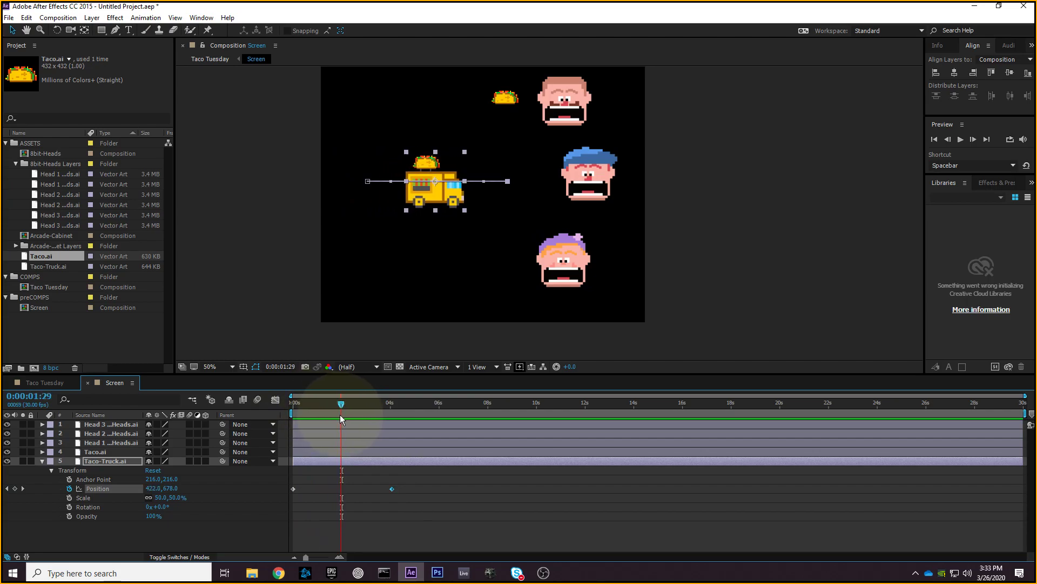
pyautogui.moveTo(339, 415); pyautogui.dragTo(401, 420)
pyautogui.press('/')
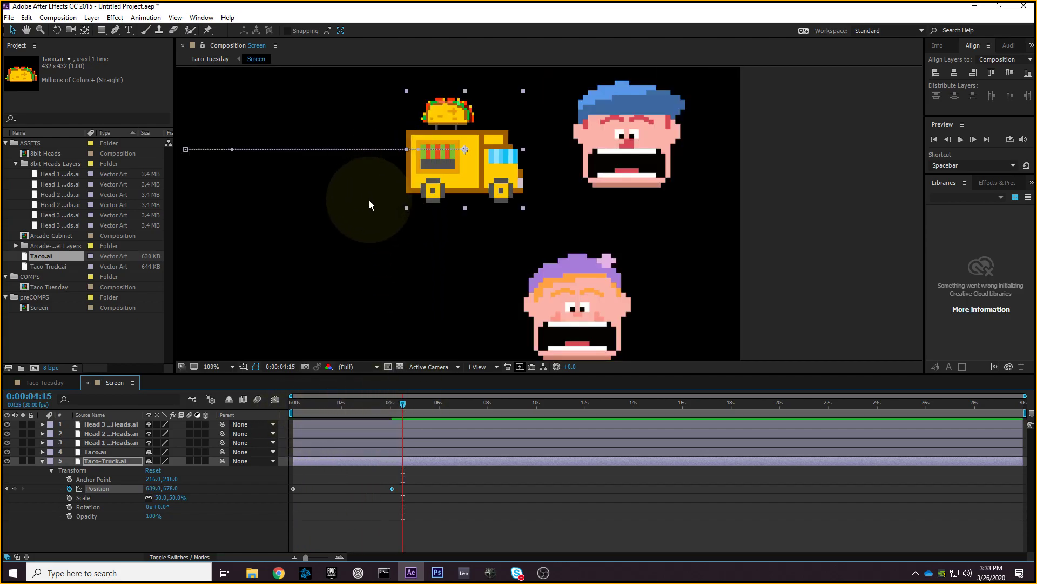
pyautogui.moveTo(368, 200); pyautogui.dragTo(426, 230)
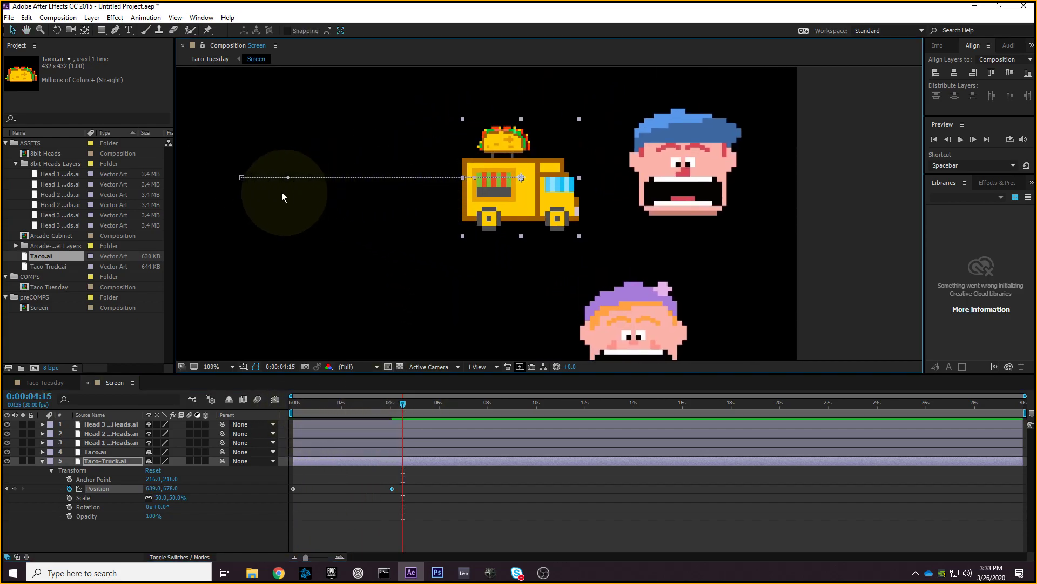
pyautogui.click(224, 160)
pyautogui.moveTo(224, 160); pyautogui.dragTo(253, 190)
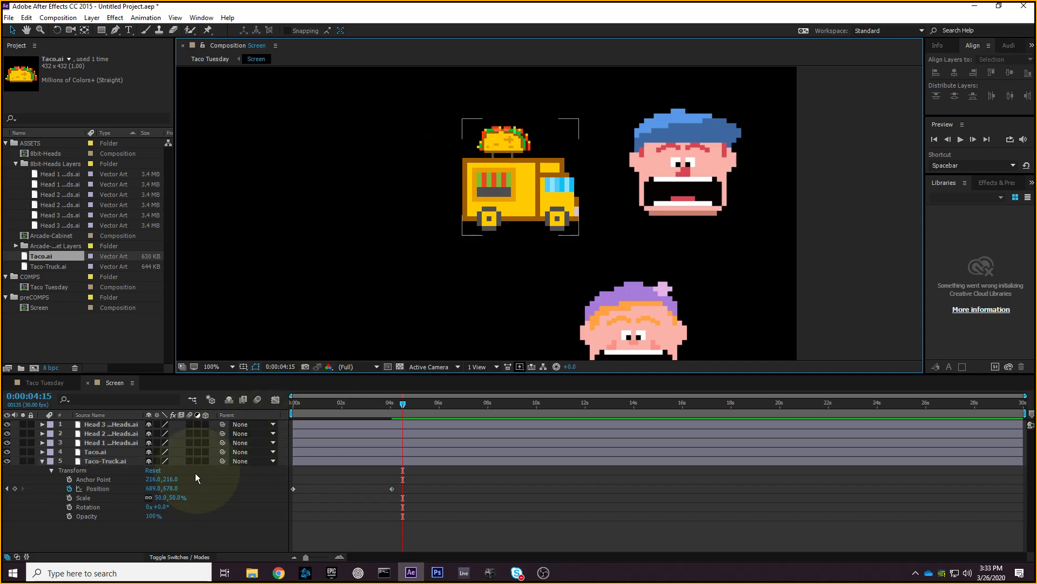
pyautogui.click(102, 488)
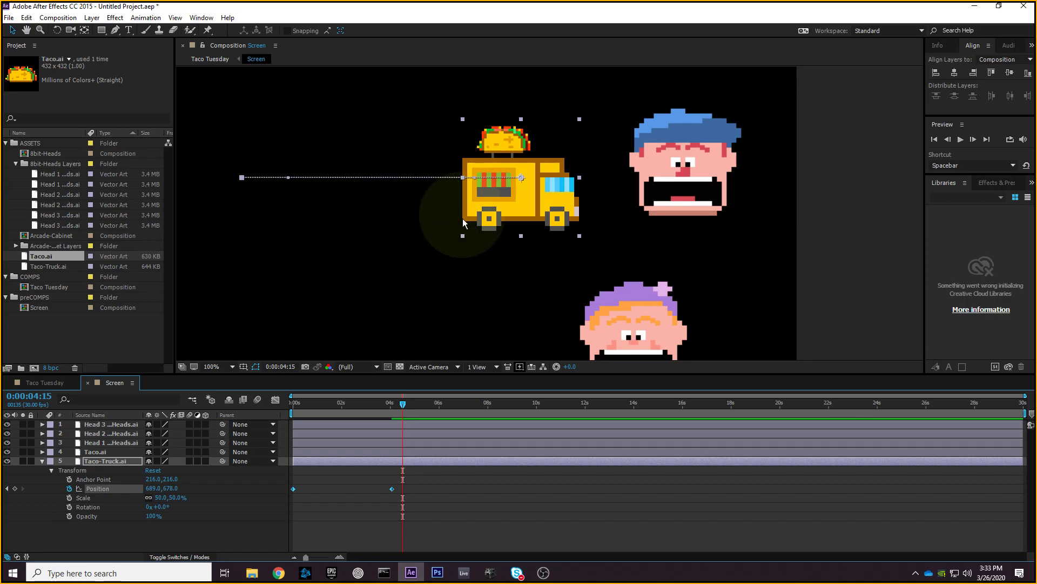
# - At the 2-second mark, lower the taco truck to about 417, 801, adding a middle position keyframe that curves the path
pyautogui.moveTo(408, 403); pyautogui.dragTo(367, 413)
pyautogui.moveTo(388, 415); pyautogui.dragTo(340, 416)
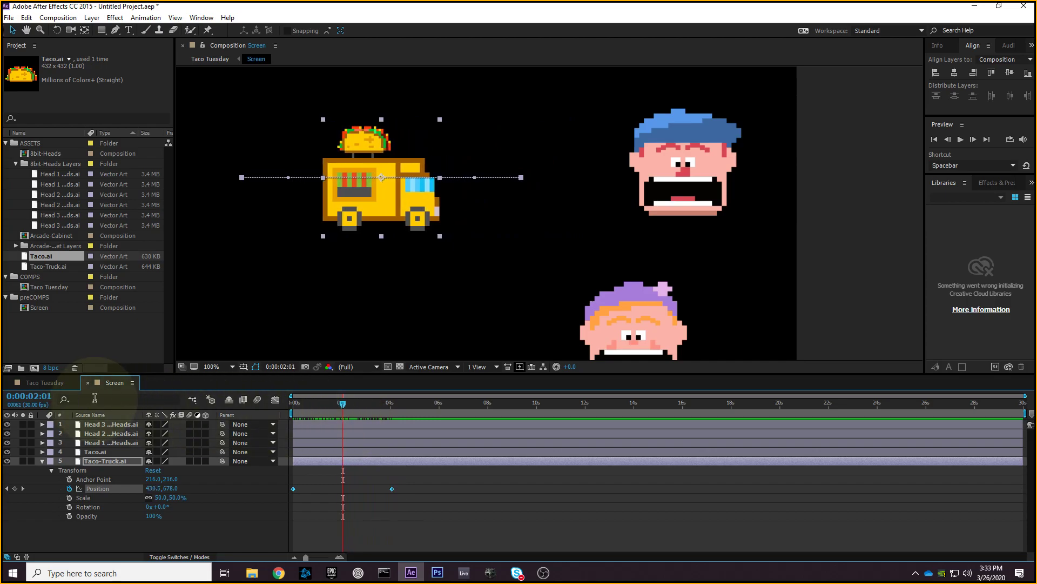
pyautogui.click(29, 396)
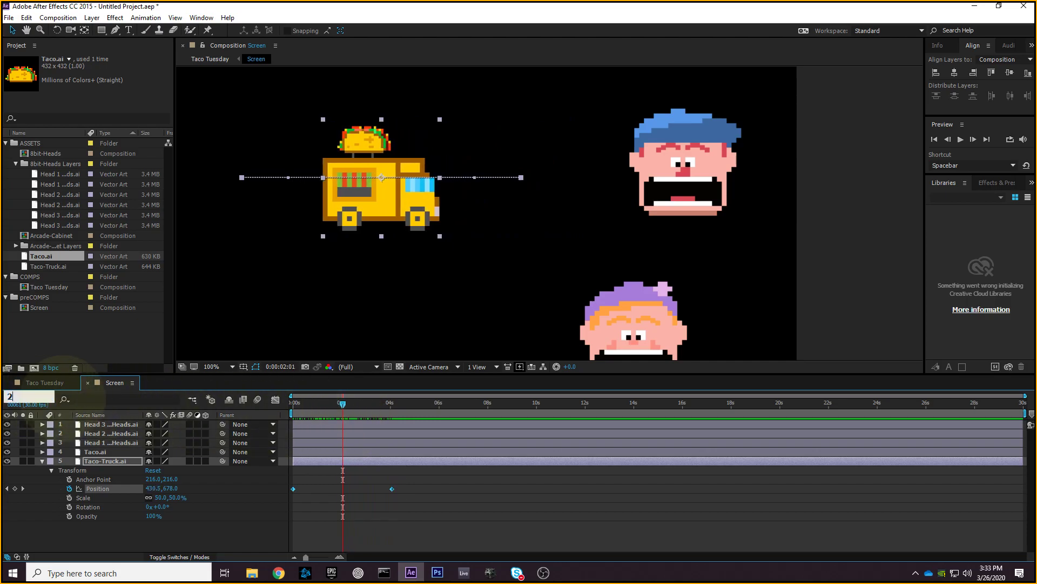
pyautogui.write('2')
pyautogui.press('Return')
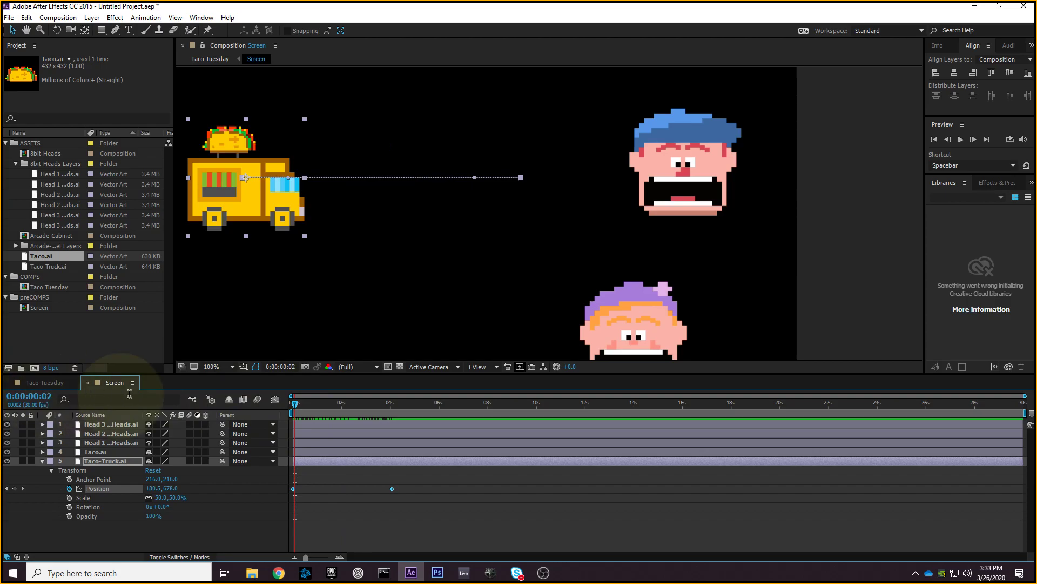
pyautogui.moveTo(346, 404); pyautogui.dragTo(343, 404)
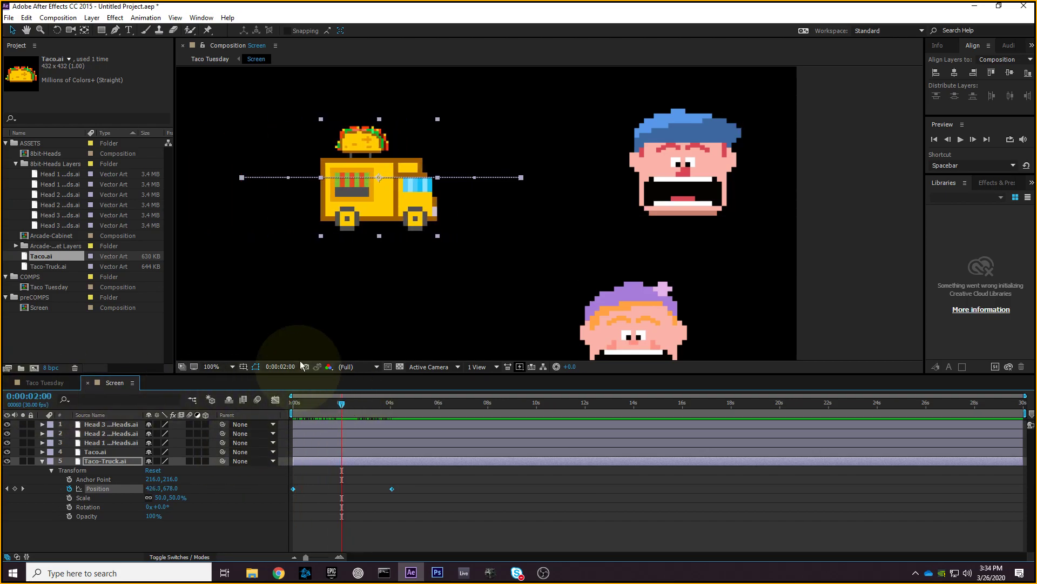
pyautogui.moveTo(379, 176); pyautogui.dragTo(375, 245)
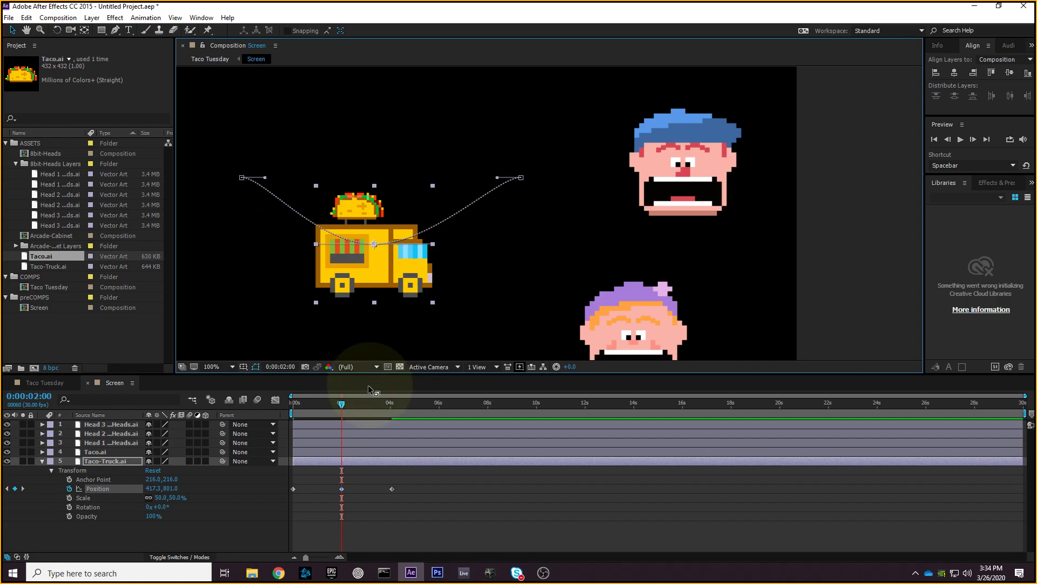
# - Preview the taco truck's curved motion from the start, and return the current time to the beginning
pyautogui.moveTo(339, 406); pyautogui.dragTo(272, 438)
pyautogui.press('space')
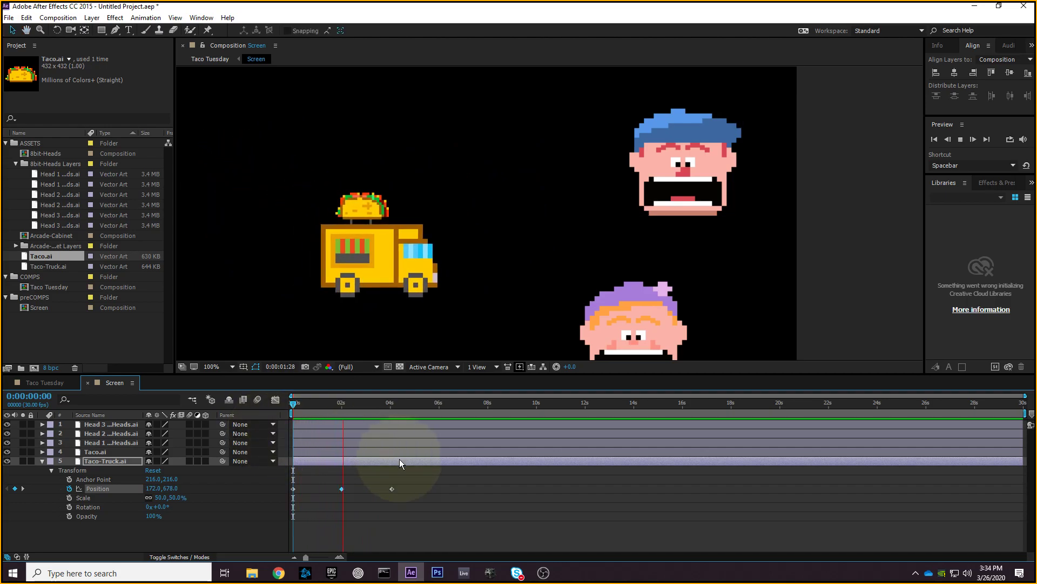
pyautogui.press('space')
pyautogui.moveTo(403, 405); pyautogui.dragTo(270, 423)
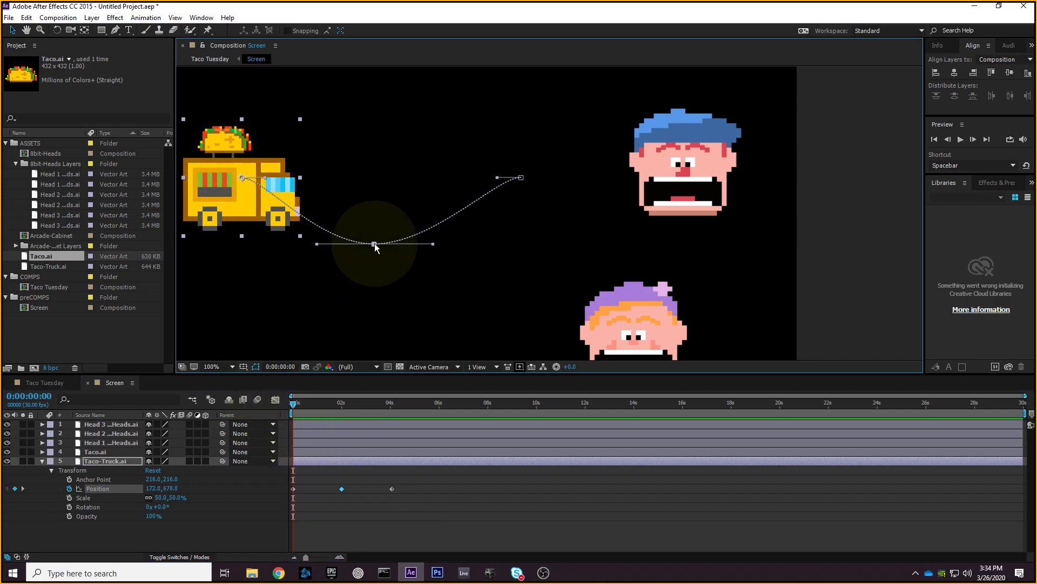
pyautogui.moveTo(320, 404); pyautogui.dragTo(292, 403)
# - Swing the middle keyframe's outgoing Bezier handle upward to form an S-shaped motion path, and preview the truck's movement
pyautogui.moveTo(433, 245); pyautogui.dragTo(416, 131)
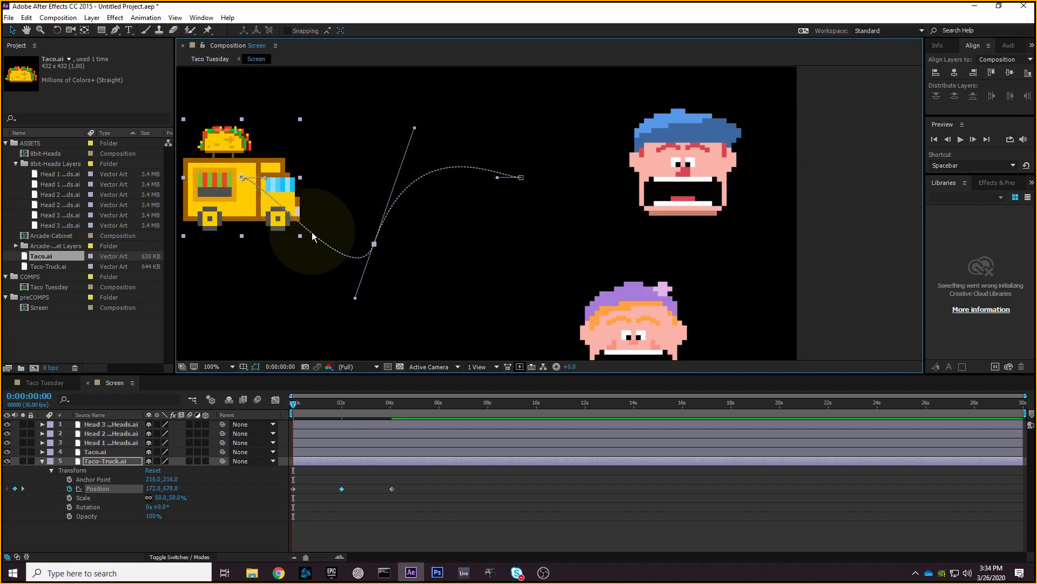
pyautogui.click(481, 285)
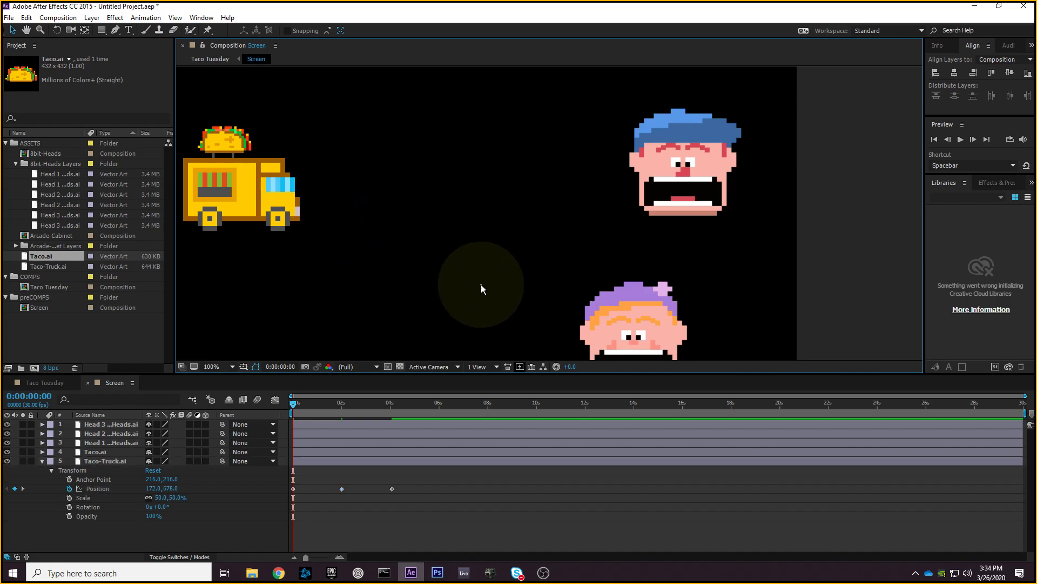
pyautogui.press('space')
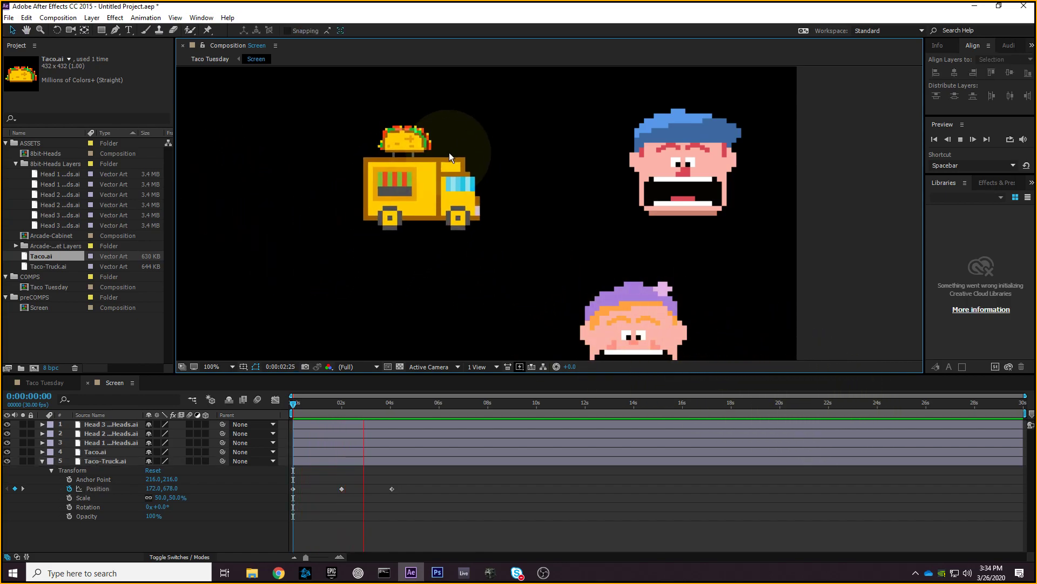
pyautogui.click(404, 402)
pyautogui.moveTo(404, 402); pyautogui.dragTo(290, 427)
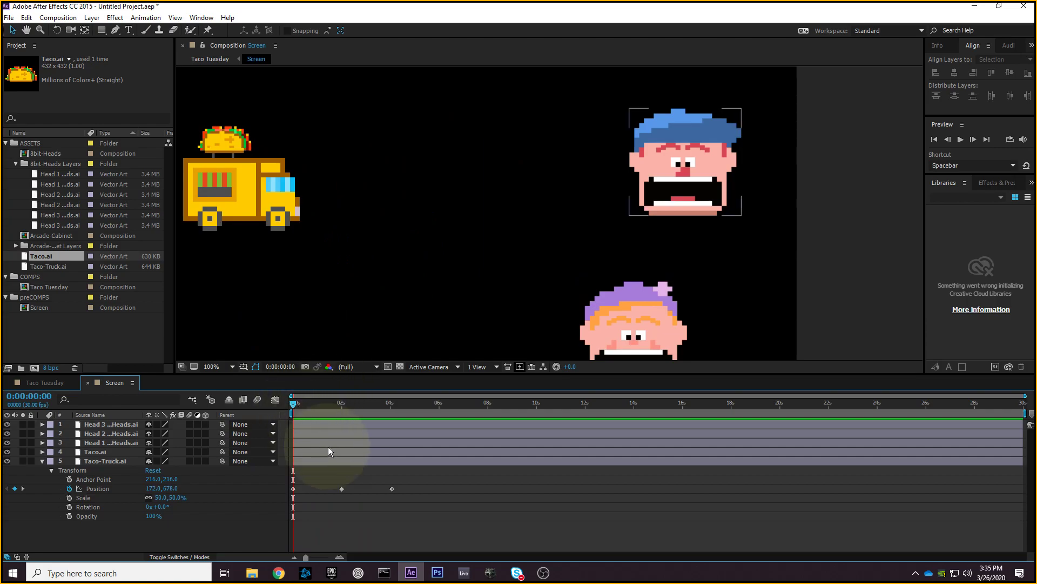
# - Scrub the truck along the S-shaped path, undo the Bezier handle change, and return the current time to the start
pyautogui.click(342, 489)
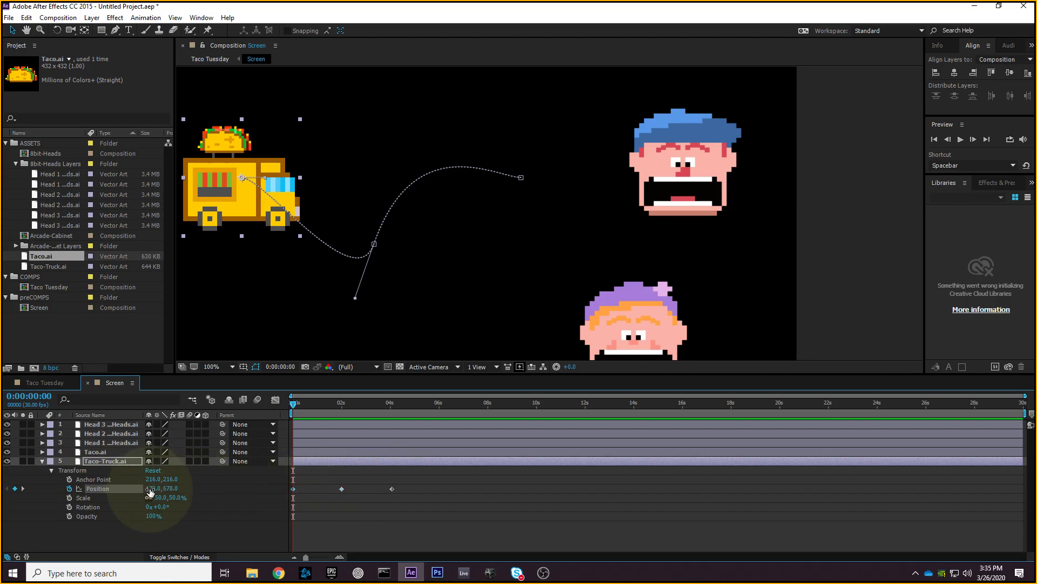
pyautogui.click(341, 487)
pyautogui.moveTo(297, 403); pyautogui.dragTo(394, 404)
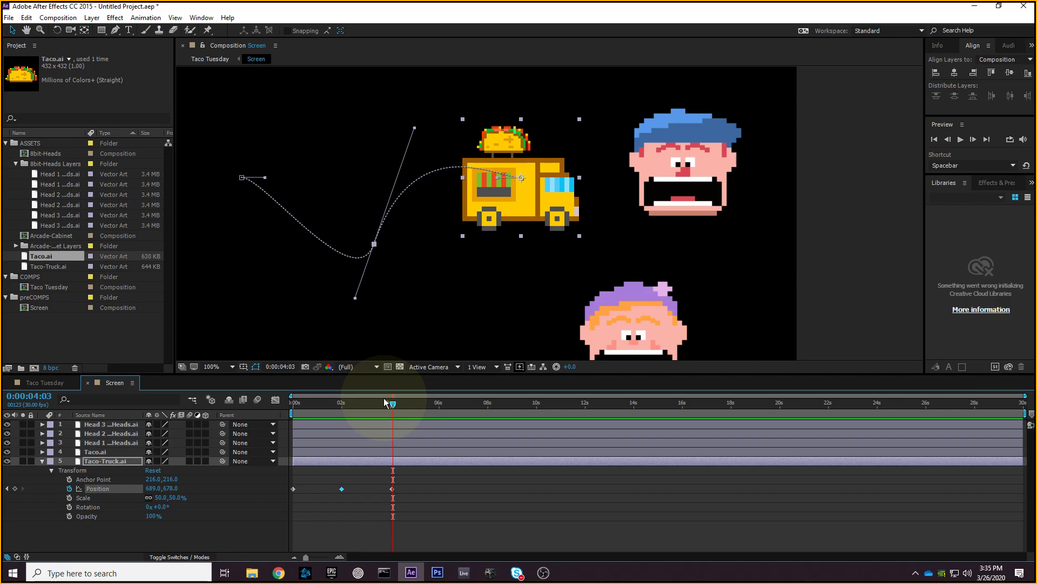
pyautogui.moveTo(374, 415); pyautogui.dragTo(344, 413)
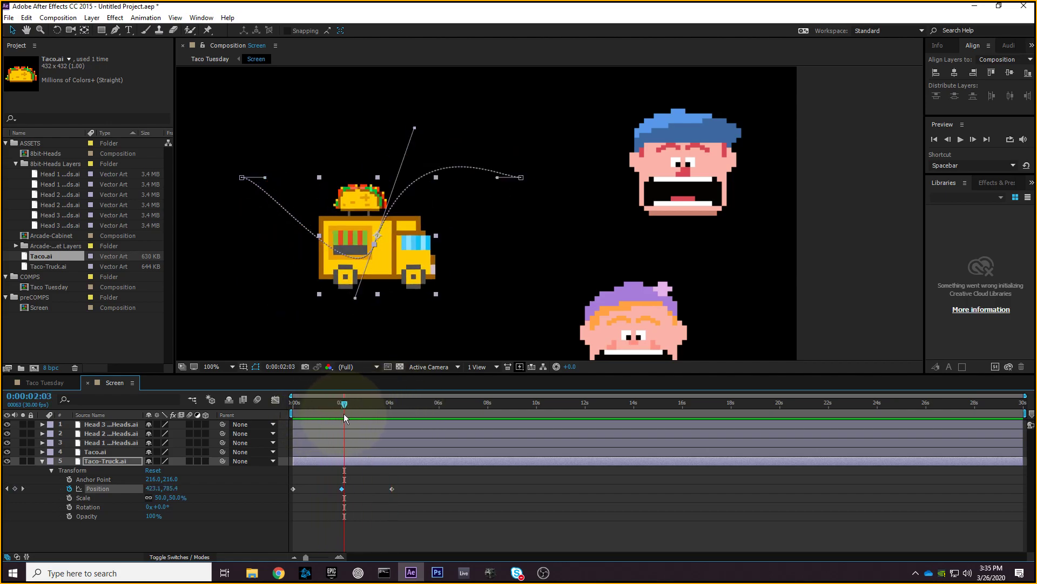
pyautogui.press('Home')
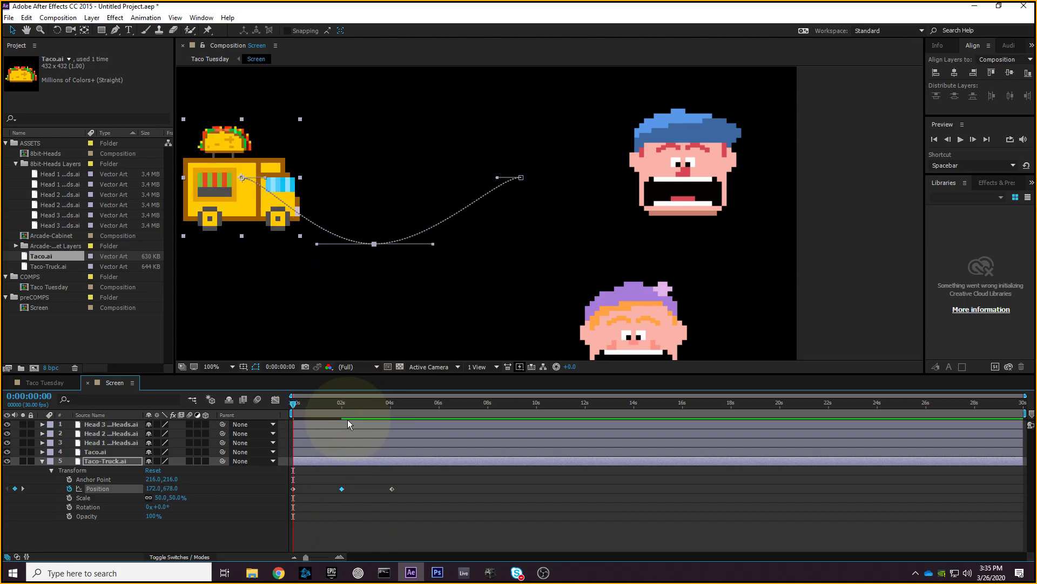
# - Move the truck's middle position keyframe to frame 6, and scrub between the keyframes to check the path's spacing
pyautogui.moveTo(294, 404); pyautogui.dragTo(335, 425)
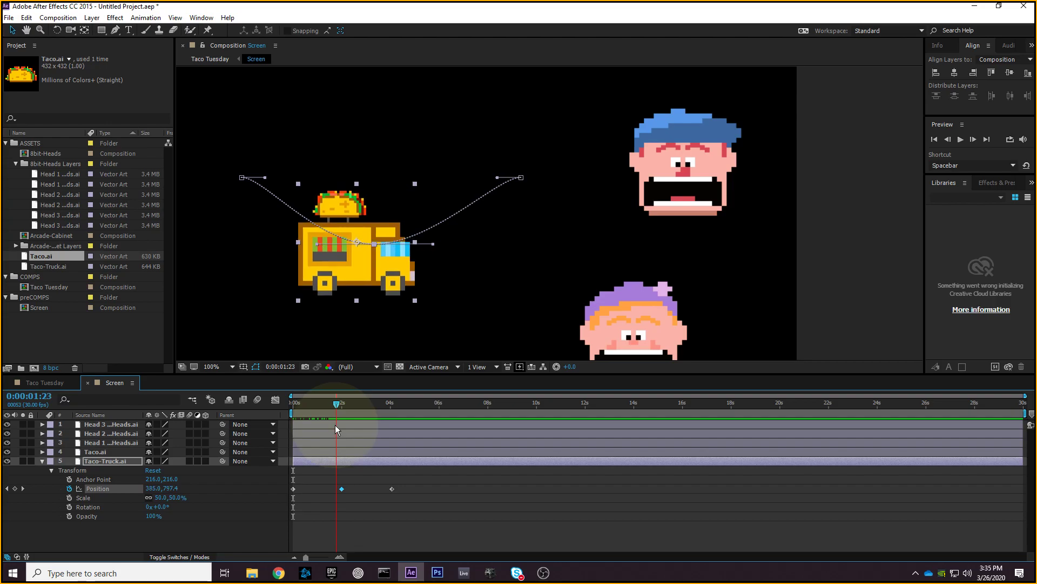
pyautogui.scroll(1, 253, 184)
pyautogui.moveTo(313, 197); pyautogui.dragTo(697, 171)
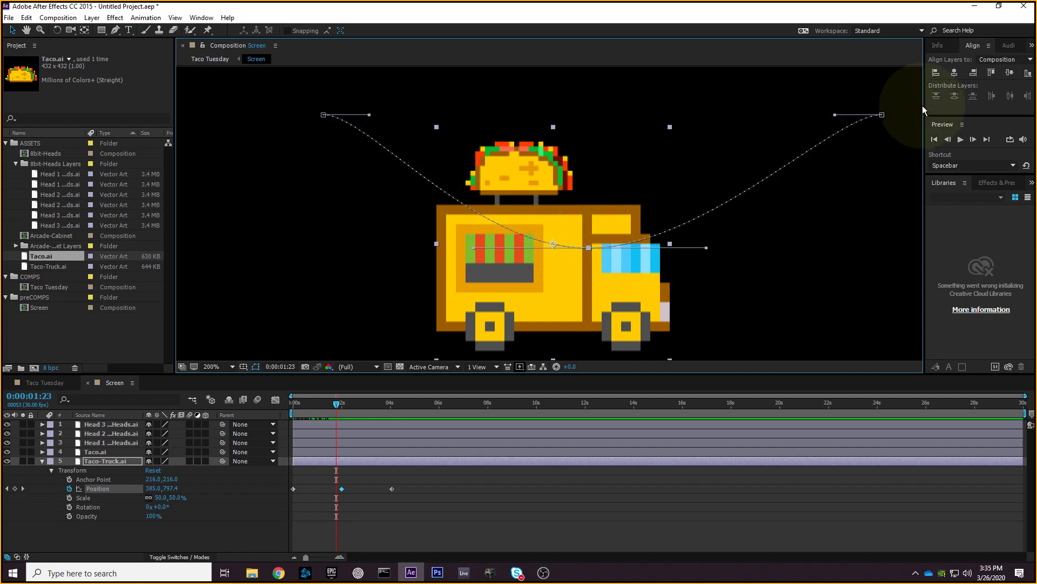
pyautogui.moveTo(336, 403); pyautogui.dragTo(297, 492)
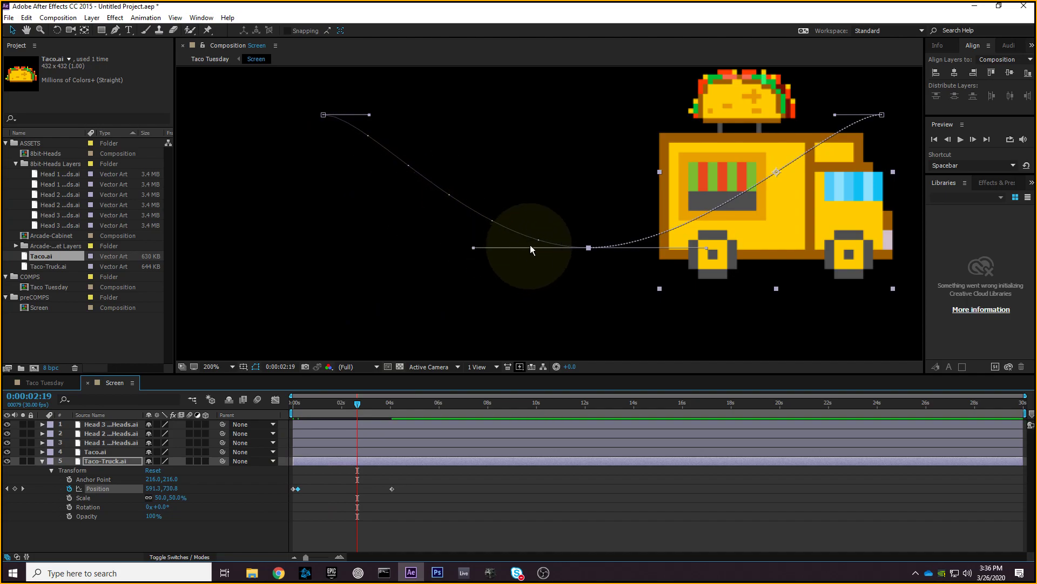
pyautogui.moveTo(361, 406); pyautogui.dragTo(299, 424)
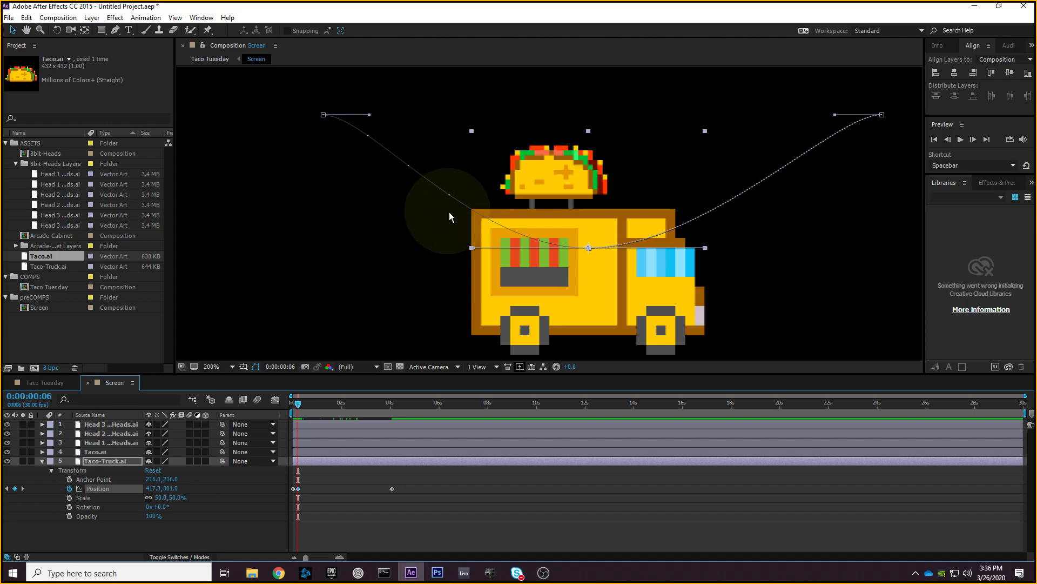
pyautogui.moveTo(296, 409)
pyautogui.mouseDown()
pyautogui.moveTo(276, 405)
pyautogui.moveTo(291, 407)
pyautogui.mouseUp()
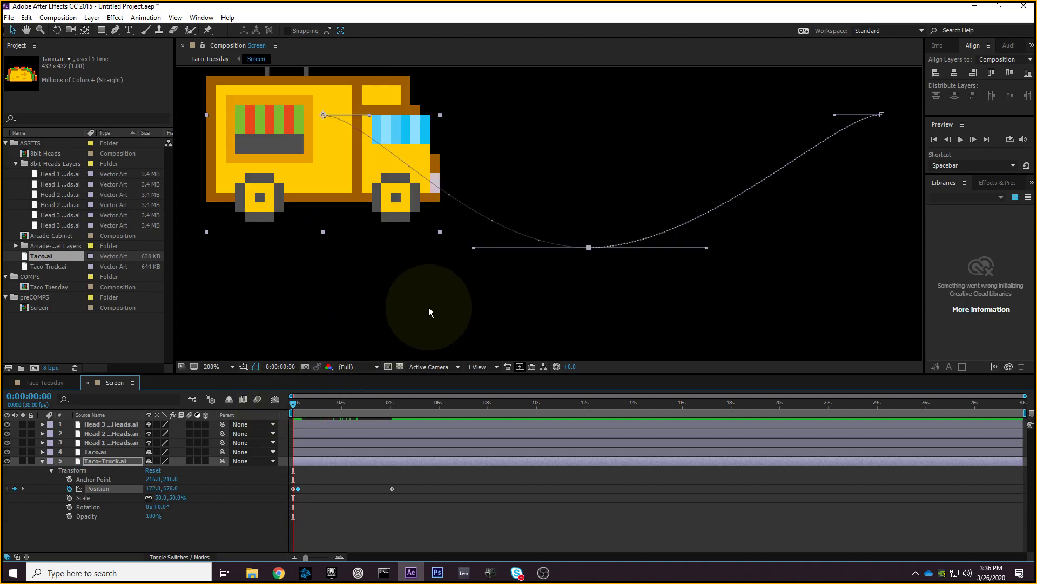
# - Preview the taco truck's motion from the start twice, and scrub the current time back to 0:00:01:07
pyautogui.press(',')
pyautogui.press('space')
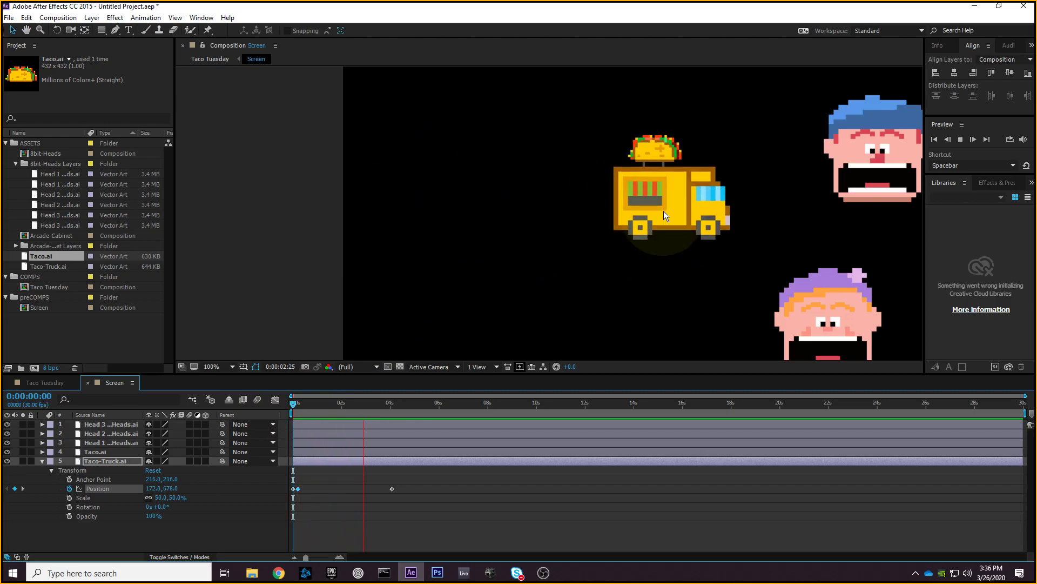
pyautogui.press('space')
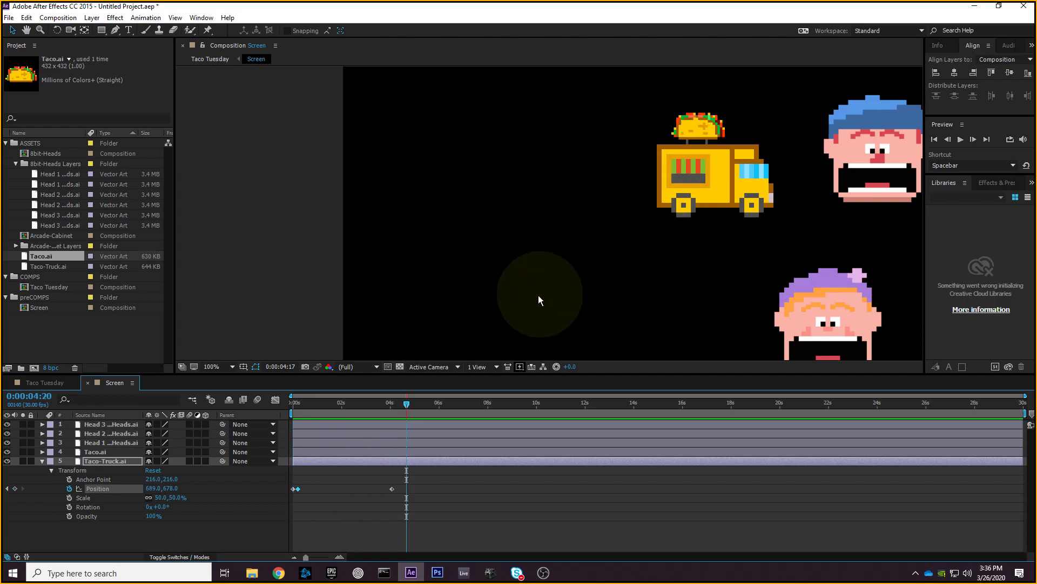
pyautogui.press('Home')
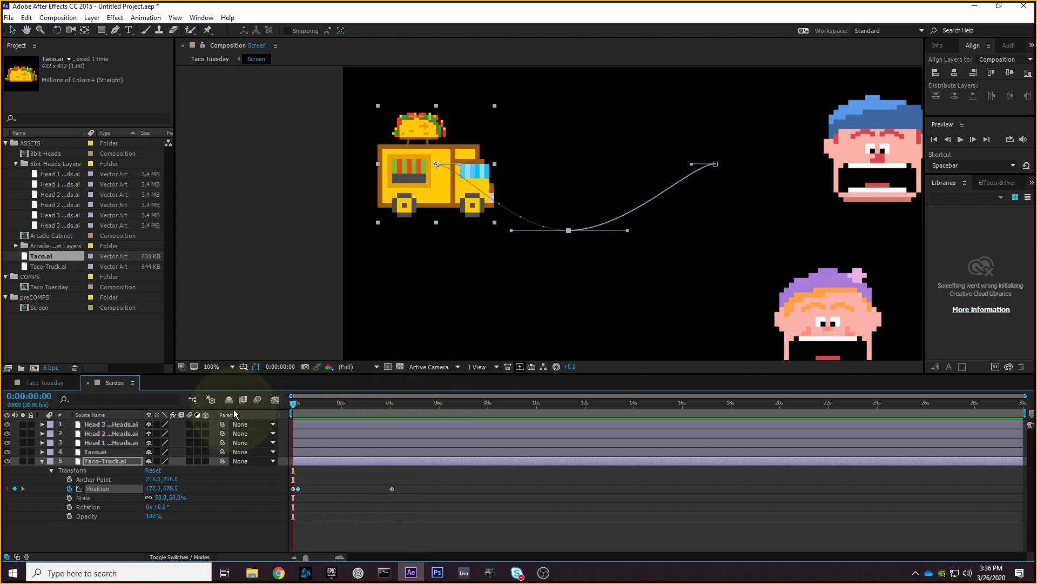
pyautogui.press('space')
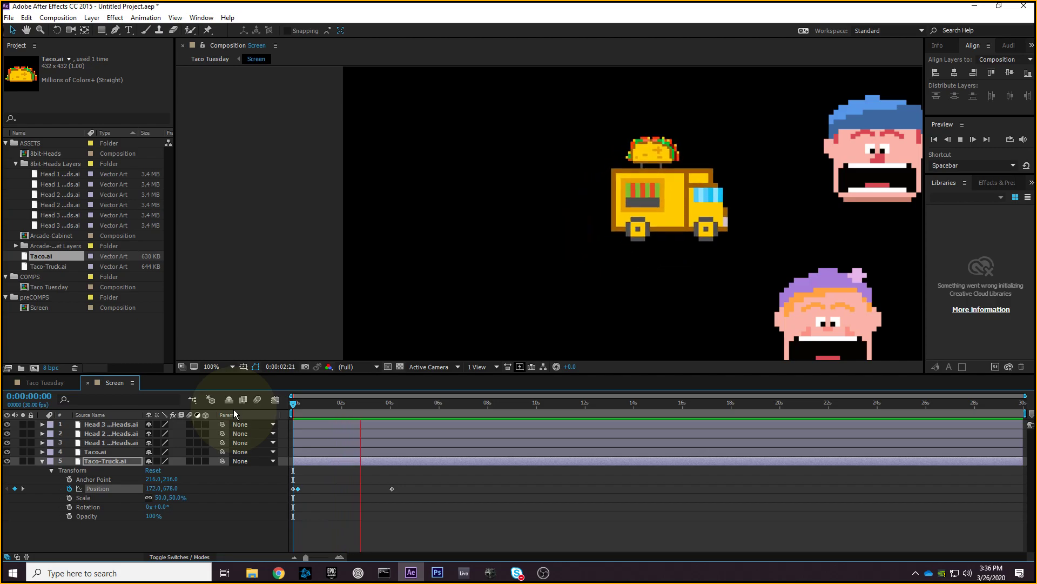
pyautogui.press('space')
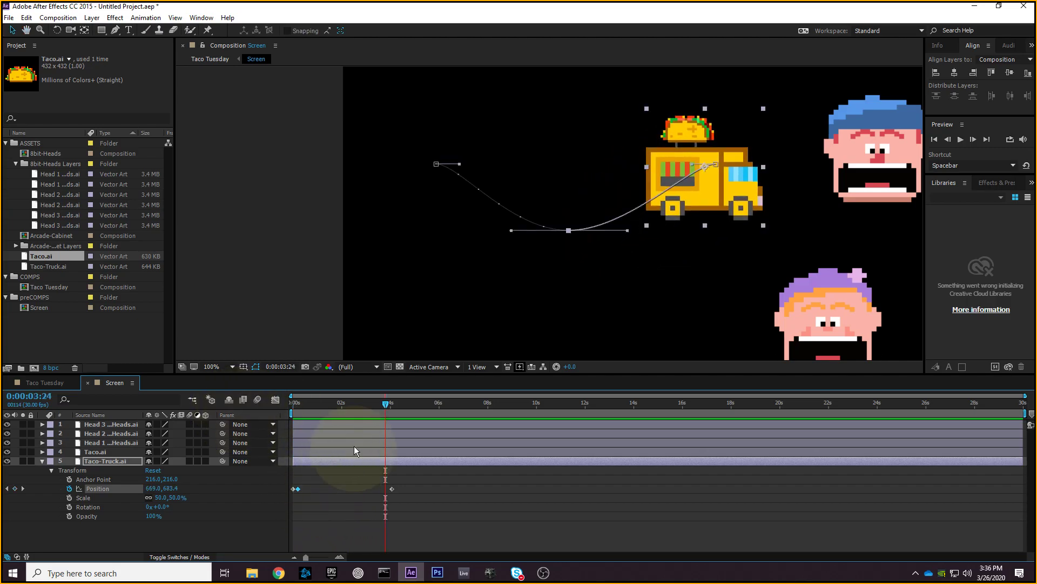
pyautogui.moveTo(385, 406); pyautogui.dragTo(322, 427)
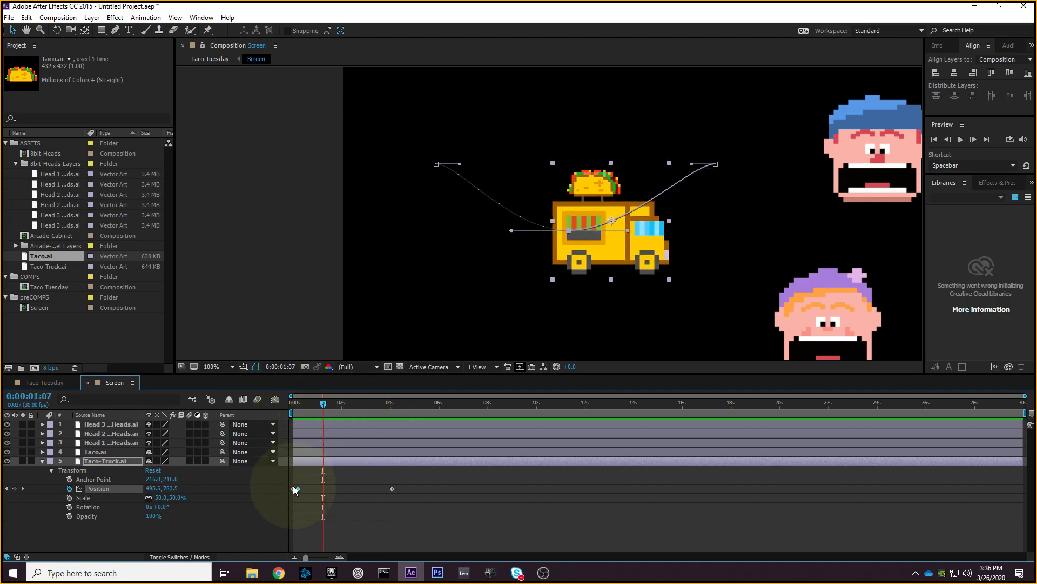
# - Move the truck's middle position keyframe to 0:00:03:19, just before the last keyframe, and preview the motion from the start
pyautogui.moveTo(298, 491); pyautogui.dragTo(405, 489)
pyautogui.hotkey('ctrl', 'z')
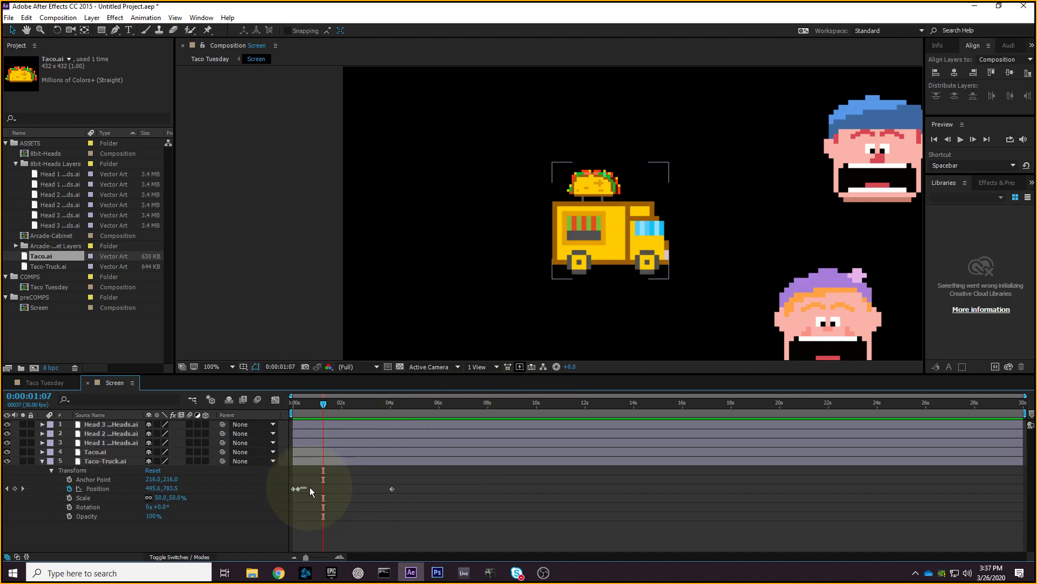
pyautogui.moveTo(300, 488); pyautogui.dragTo(385, 493)
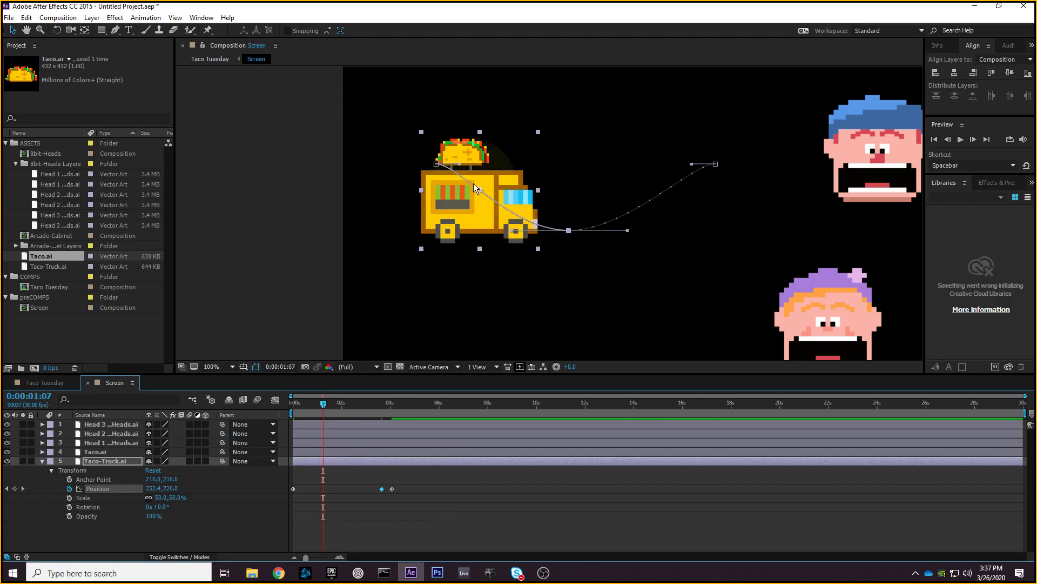
pyautogui.moveTo(324, 404); pyautogui.dragTo(292, 410)
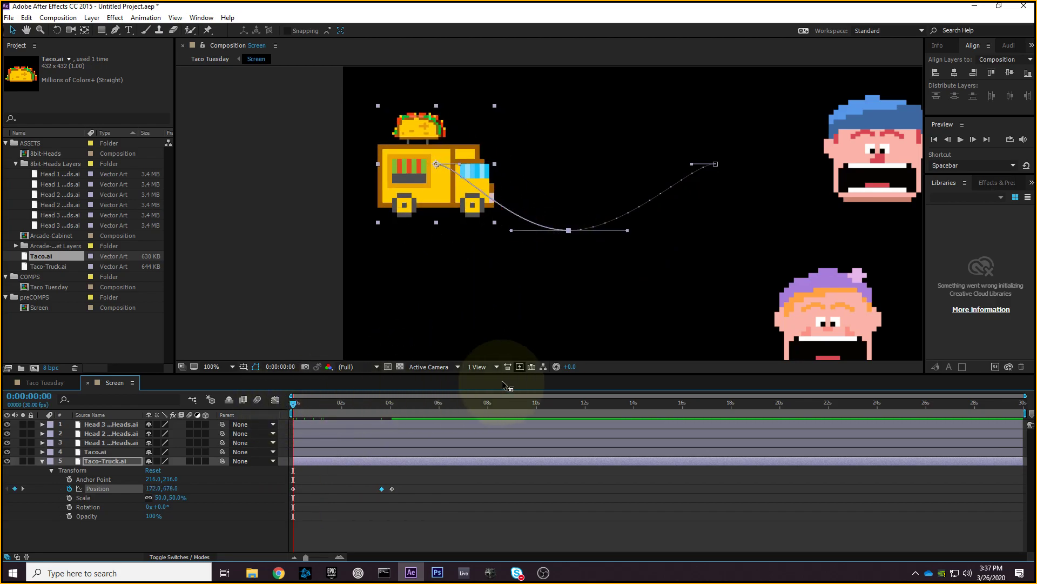
pyautogui.click(962, 141)
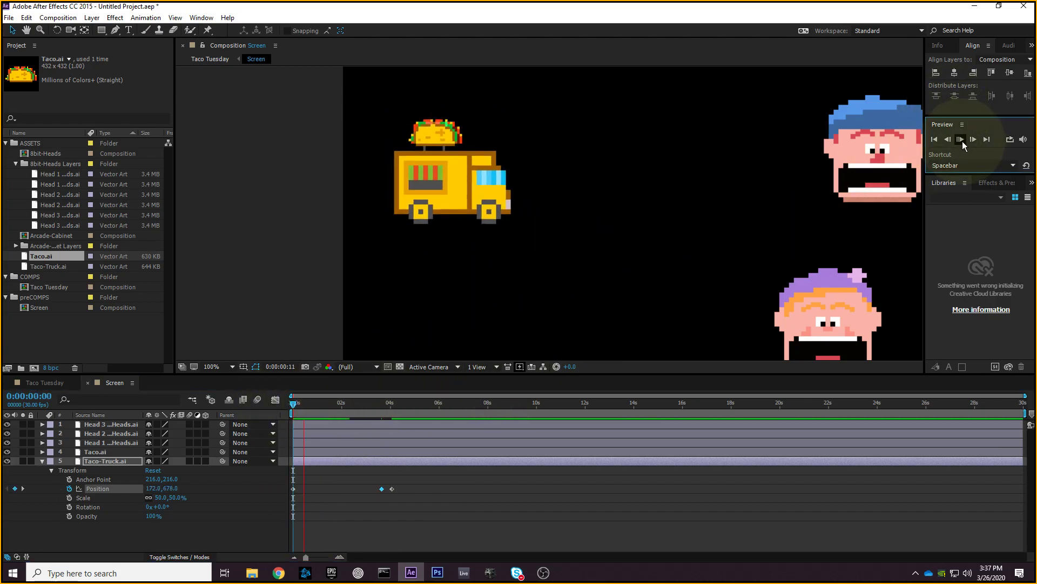
pyautogui.moveTo(621, 186)
pyautogui.mouseDown()
pyautogui.moveTo(456, 203)
pyautogui.moveTo(525, 264)
pyautogui.moveTo(587, 277)
pyautogui.moveTo(709, 178)
pyautogui.mouseUp()
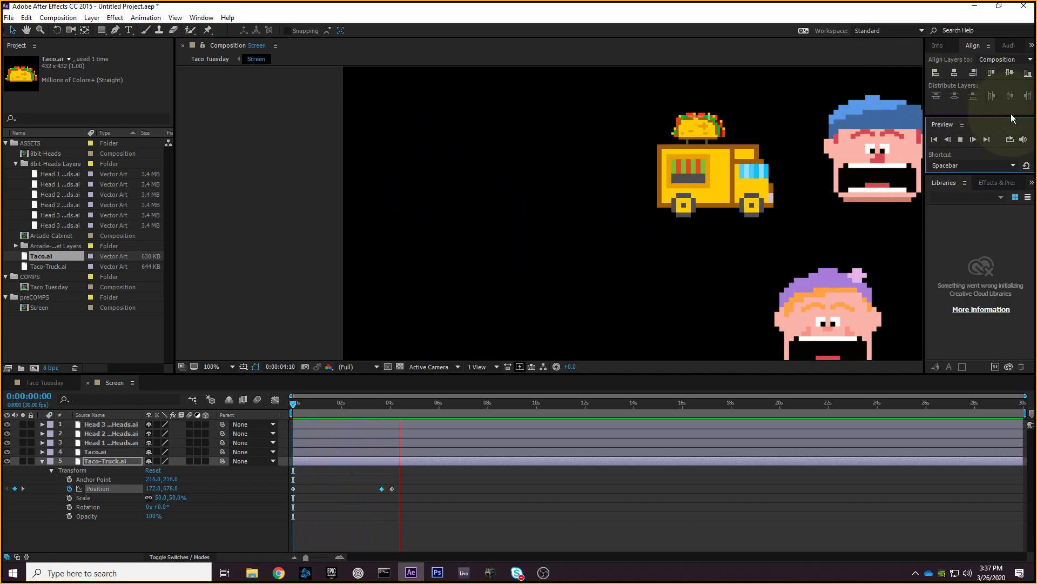
pyautogui.click(960, 139)
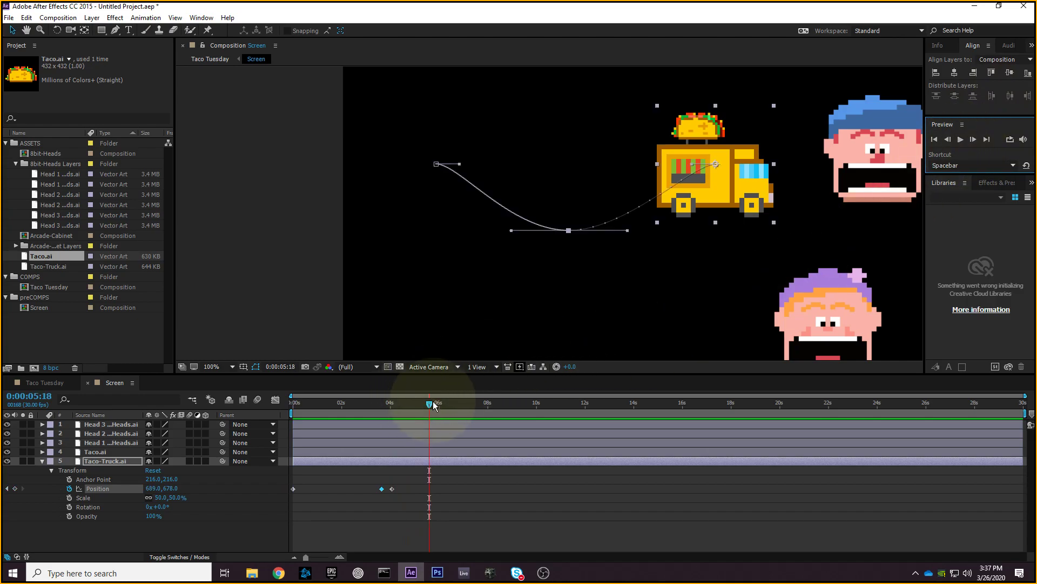
pyautogui.moveTo(427, 409); pyautogui.dragTo(283, 413)
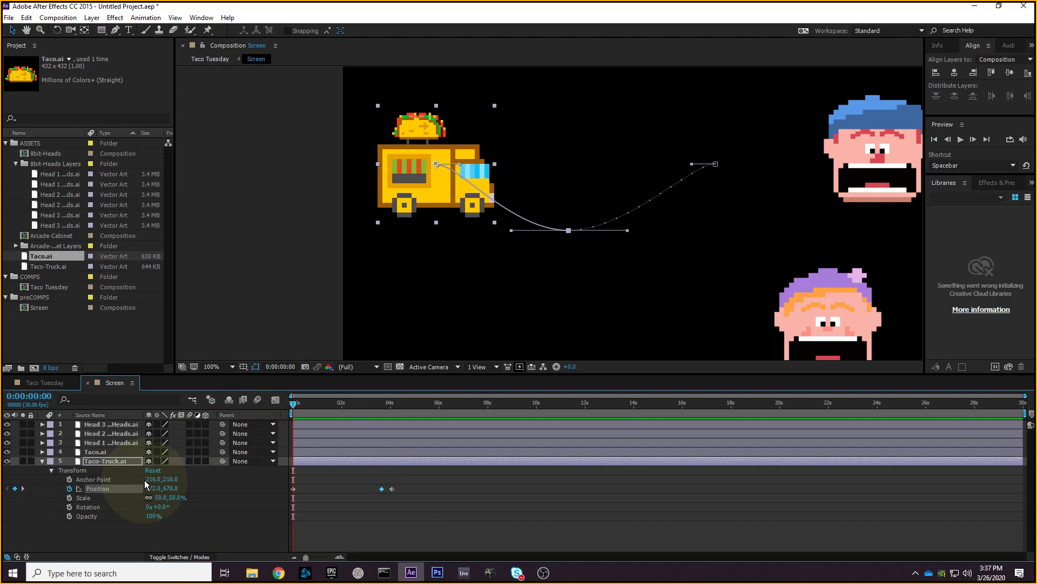
# - Move the truck's middle position keyframe to about the 2-second mark, preview the motion, and return the current time to the start
pyautogui.click(113, 498)
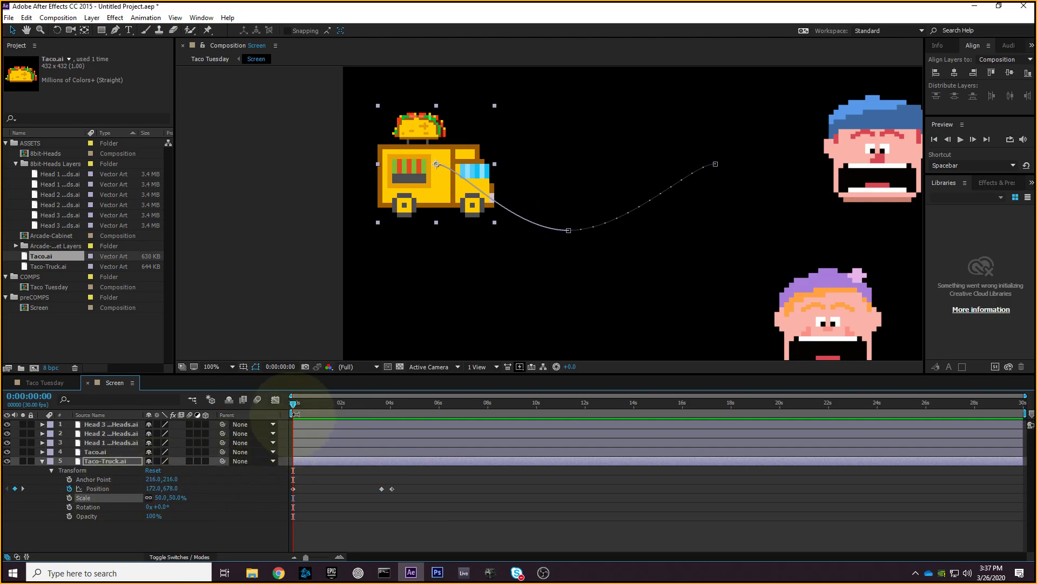
pyautogui.moveTo(381, 488); pyautogui.dragTo(368, 490)
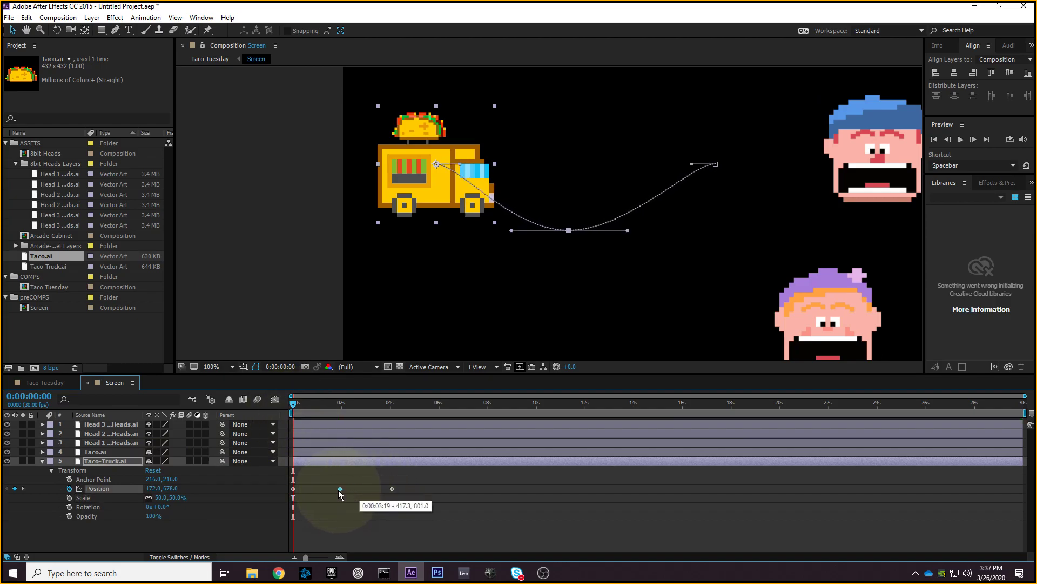
pyautogui.moveTo(295, 406)
pyautogui.mouseDown()
pyautogui.moveTo(323, 408)
pyautogui.moveTo(274, 408)
pyautogui.mouseUp()
pyautogui.press('space')
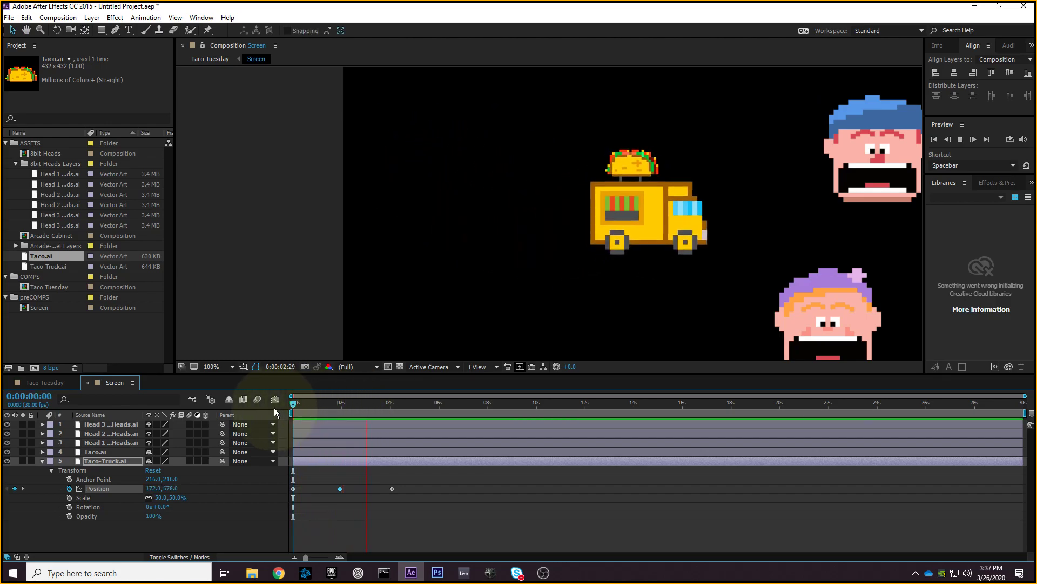
pyautogui.moveTo(390, 406); pyautogui.dragTo(223, 440)
# - Enable keyframing for the taco truck's Scale at the start of the timeline
pyautogui.click(91, 498)
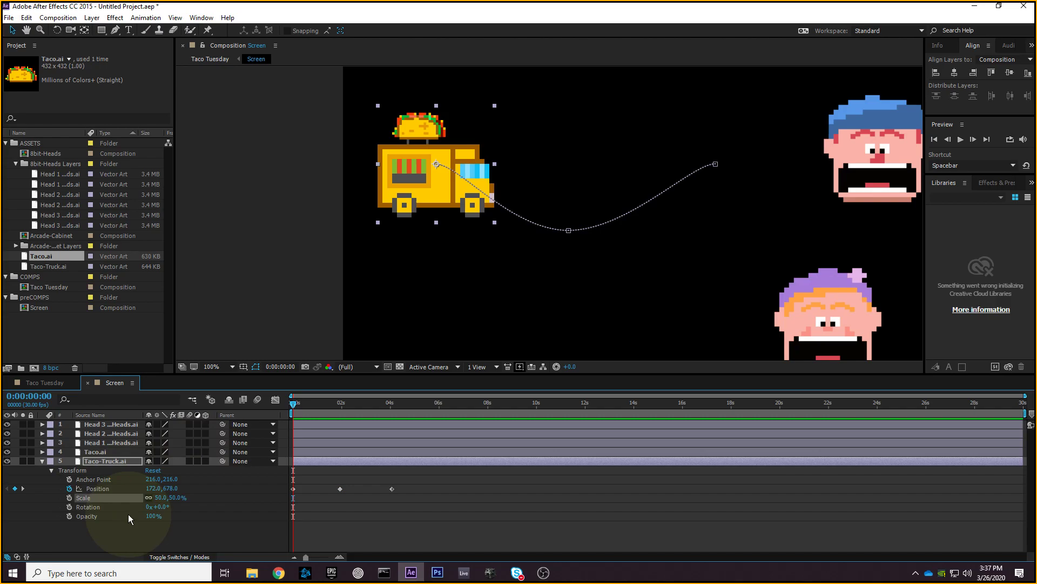
pyautogui.click(69, 498)
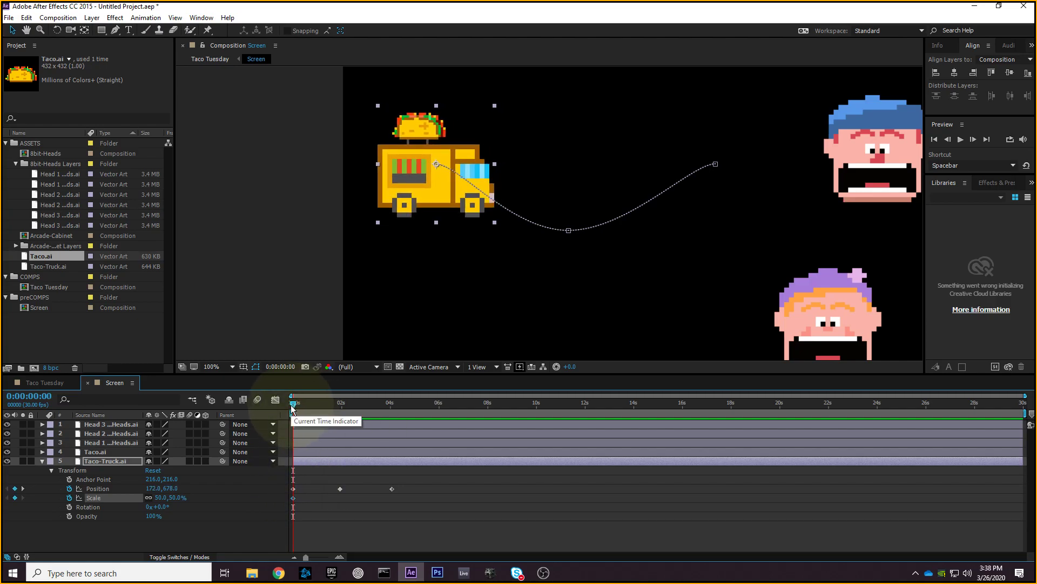
pyautogui.moveTo(291, 405); pyautogui.dragTo(258, 411)
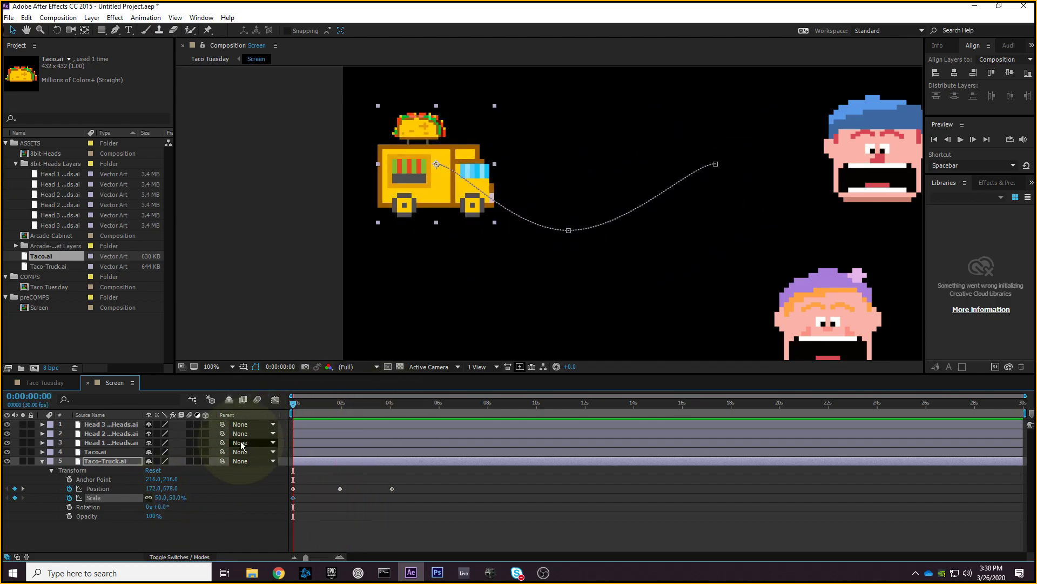
# - Align the middle position keyframe to 0:00:02:01 and add a Scale keyframe of 25% for the truck there
pyautogui.moveTo(293, 403); pyautogui.dragTo(342, 402)
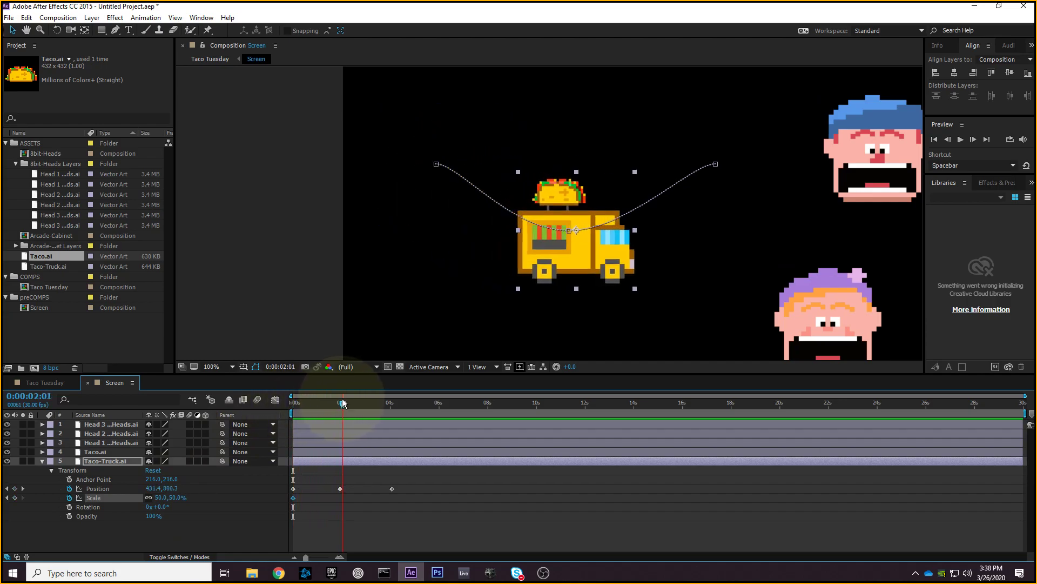
pyautogui.moveTo(340, 489); pyautogui.dragTo(341, 489)
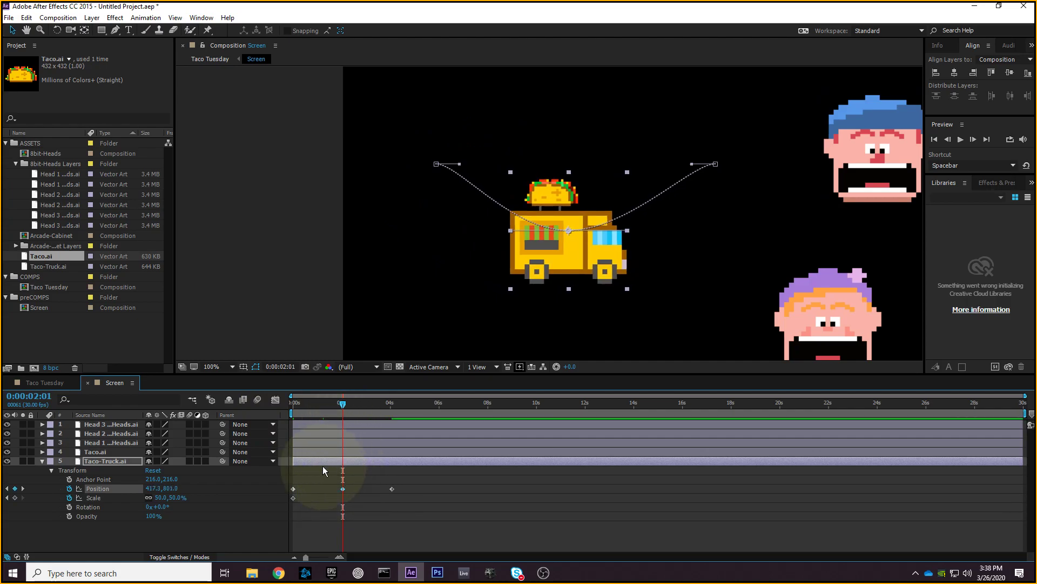
pyautogui.click(93, 497)
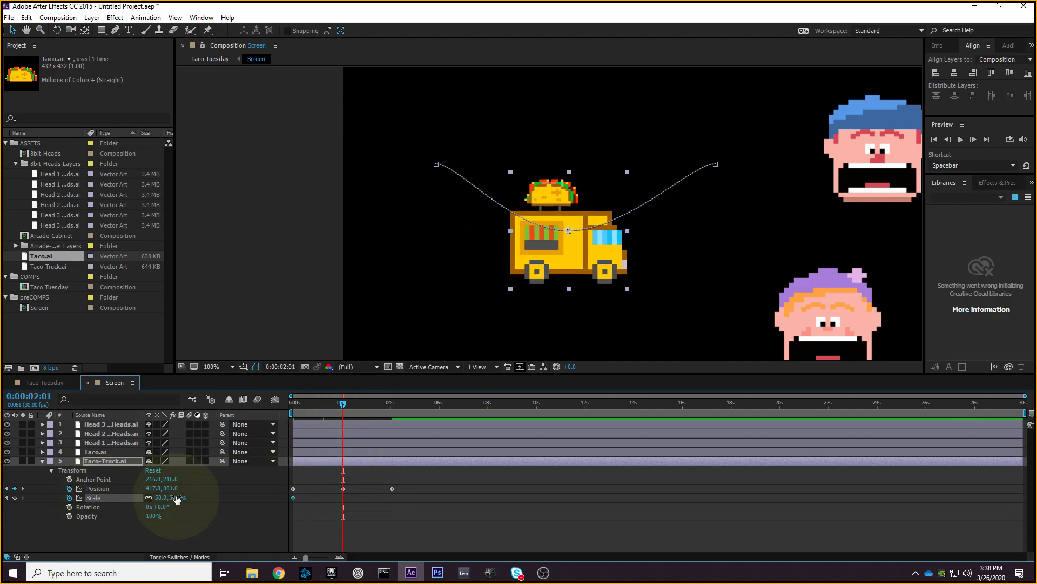
pyautogui.write('25')
pyautogui.press('Return')
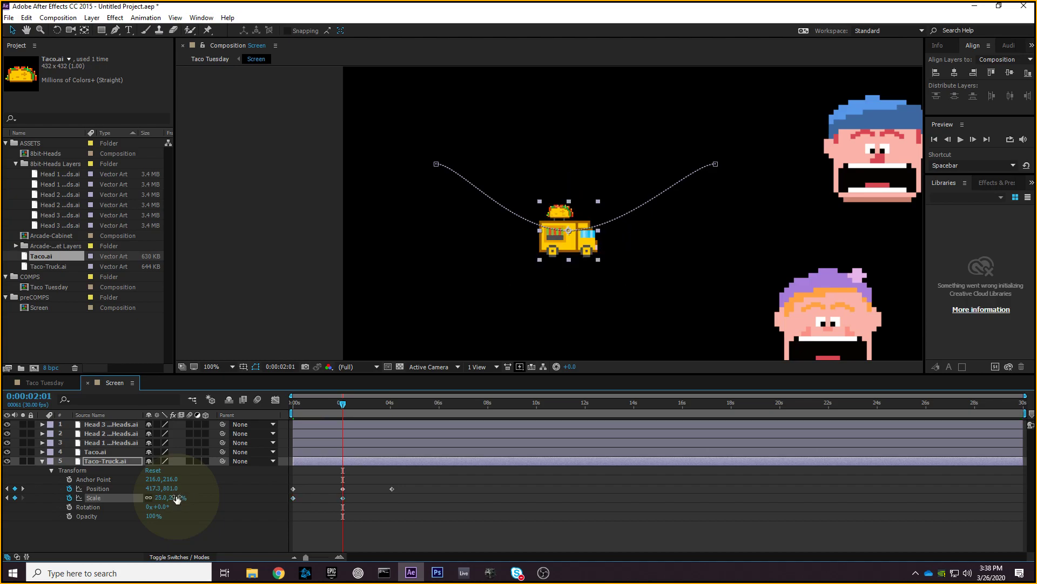
pyautogui.click(342, 497)
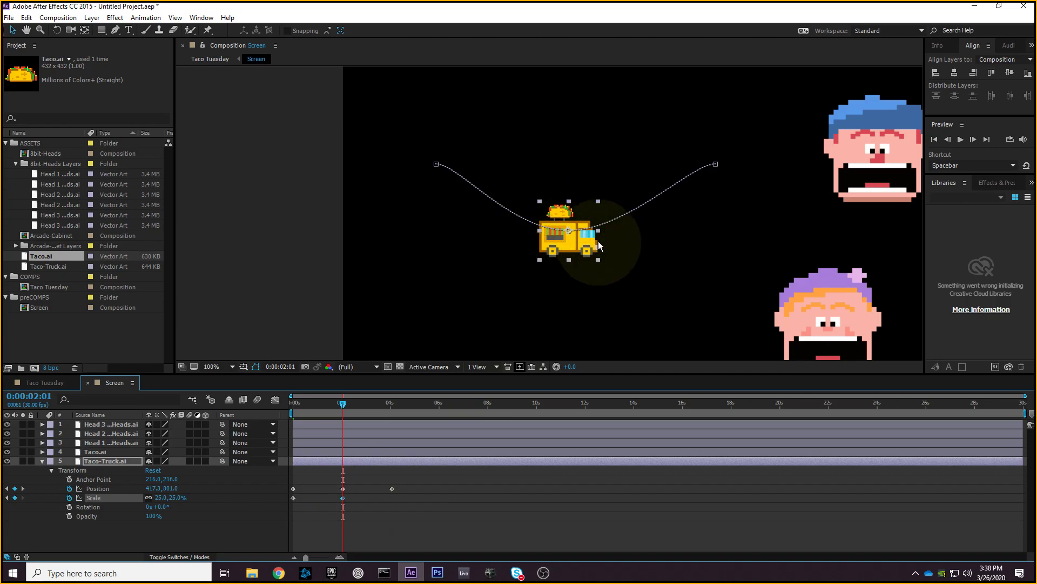
# - Add a Scale keyframe of 50% for the truck at 0:00:04:02, in line with its last position keyframe
pyautogui.moveTo(343, 412); pyautogui.dragTo(390, 413)
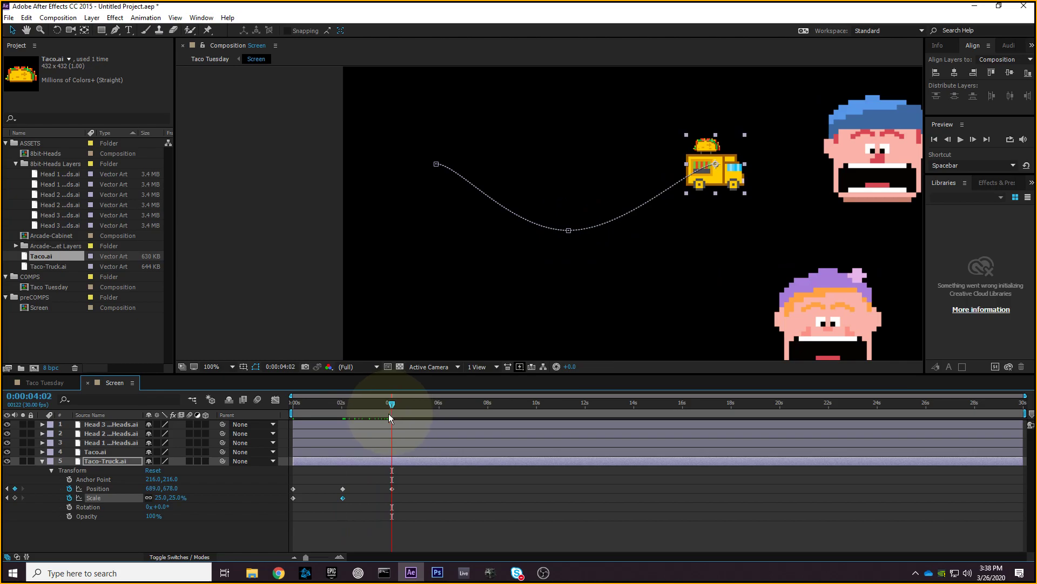
pyautogui.click(177, 497)
pyautogui.write('50')
pyautogui.press('Return')
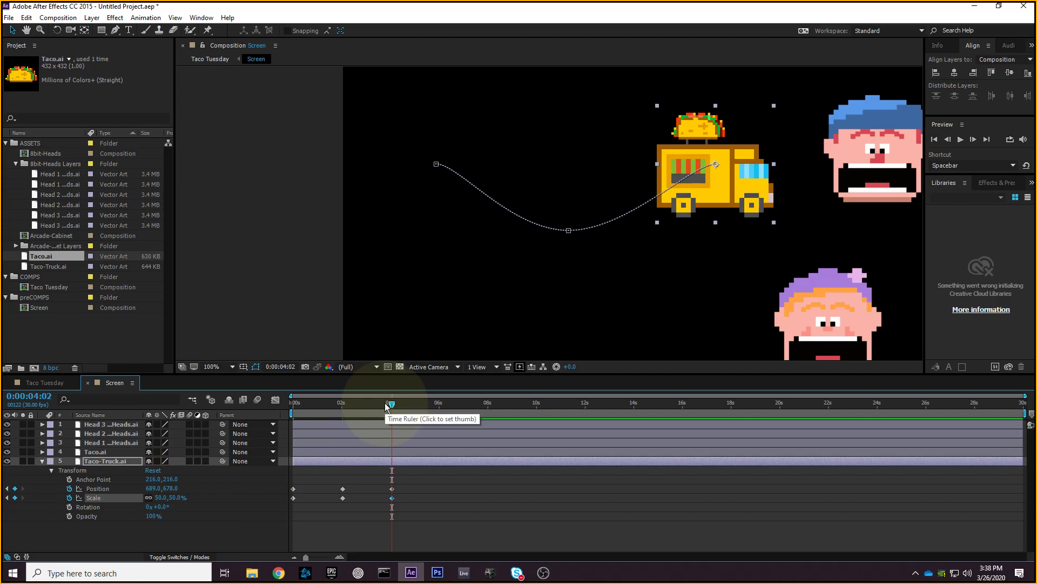
# - Preview the truck's scale animation from the start, and scrub between the keyframes to check its size at each
pyautogui.moveTo(381, 405); pyautogui.dragTo(274, 420)
pyautogui.press('space')
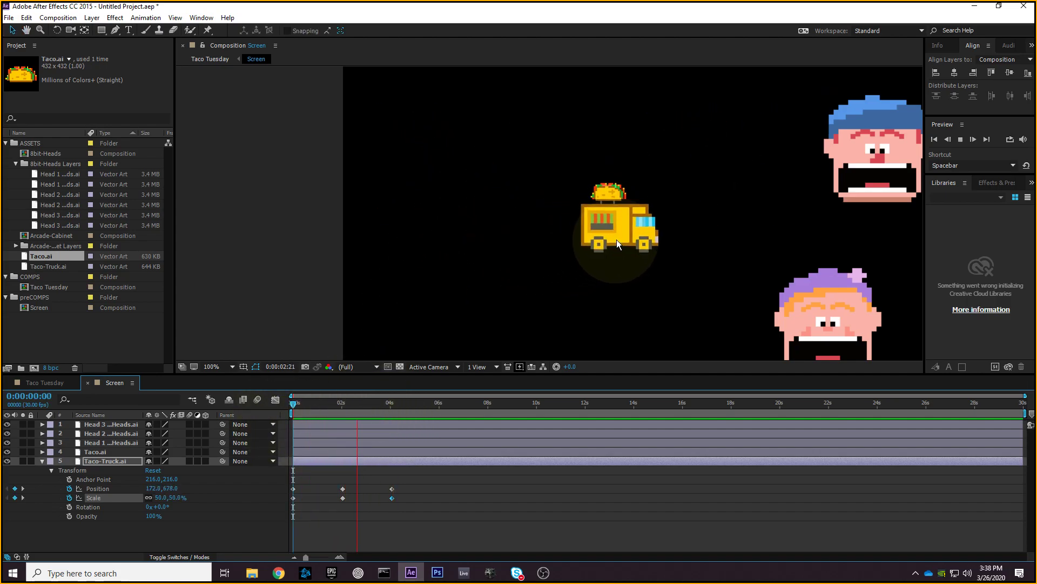
pyautogui.press('space')
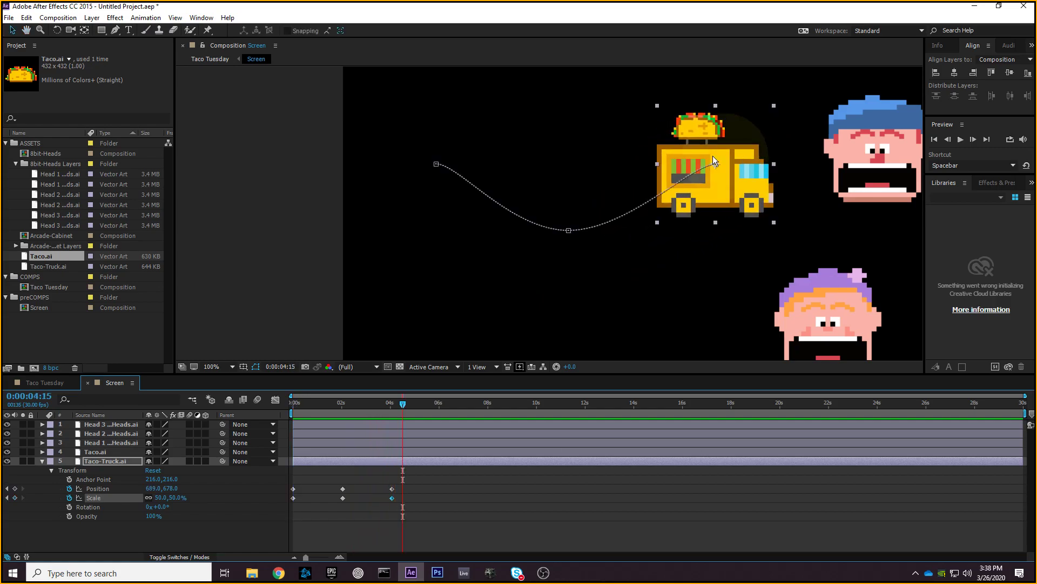
pyautogui.moveTo(403, 404); pyautogui.dragTo(316, 456)
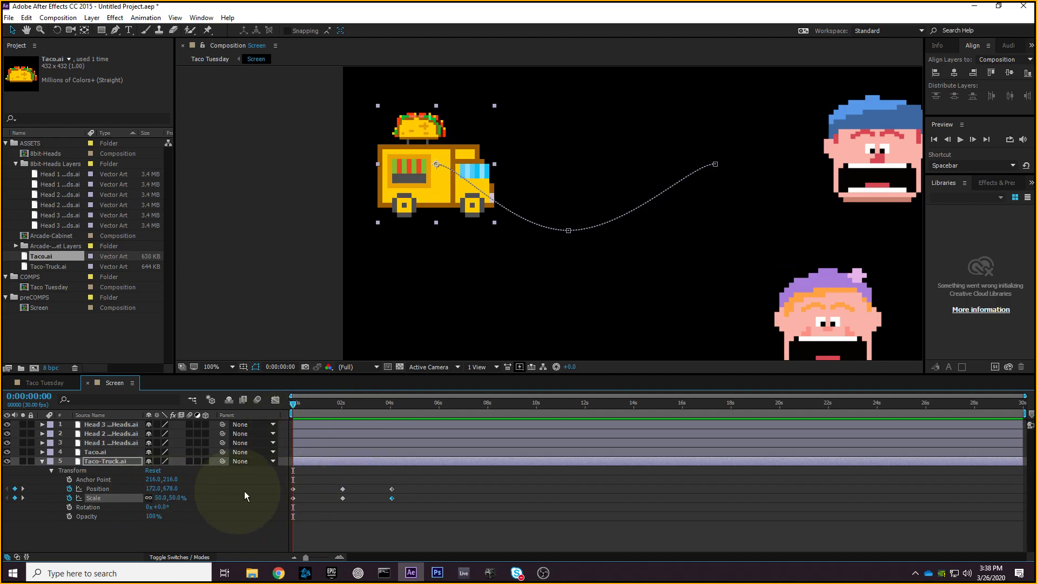
pyautogui.moveTo(293, 403); pyautogui.dragTo(342, 414)
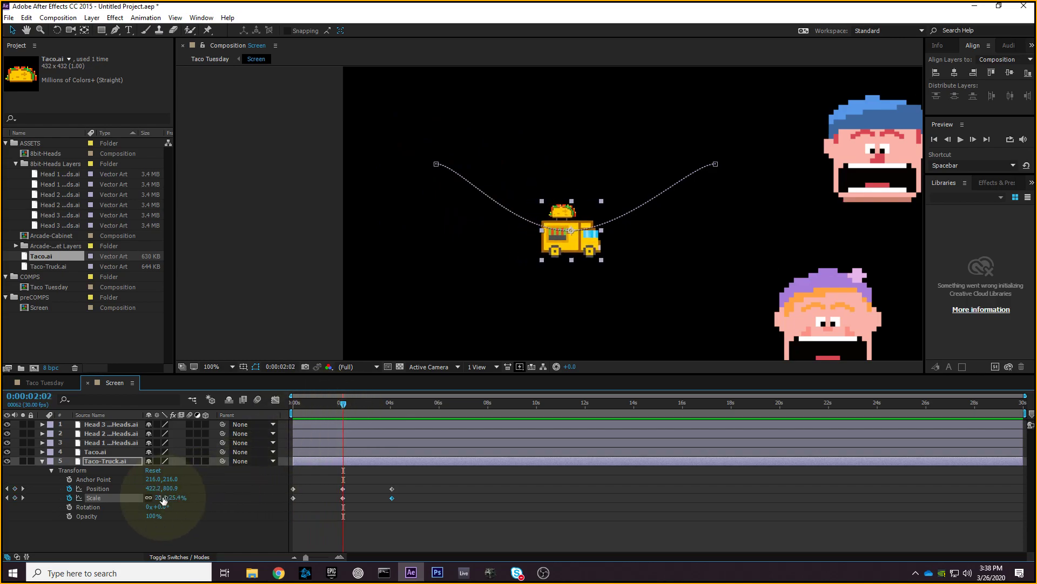
pyautogui.moveTo(343, 403); pyautogui.dragTo(391, 420)
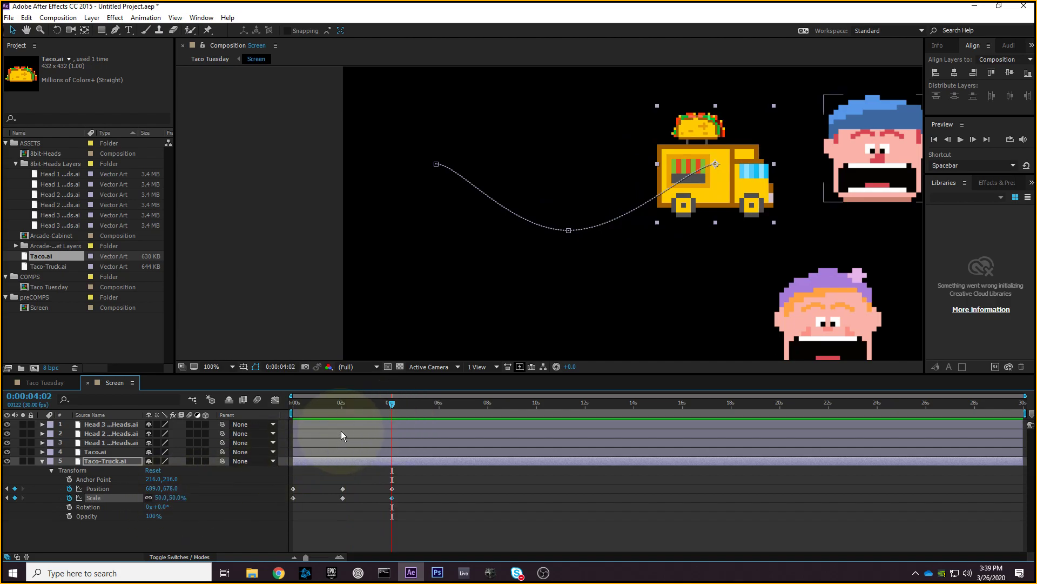
pyautogui.moveTo(391, 404); pyautogui.dragTo(342, 427)
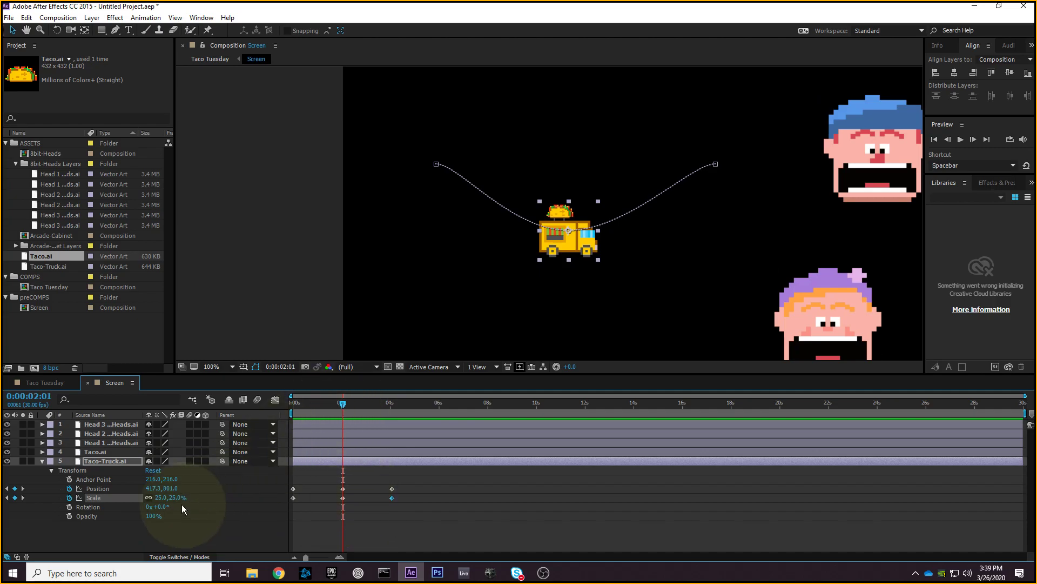
# - Set the truck's middle Scale keyframe at 0:00:02:01 to 10%, and return the current time to the start
pyautogui.moveTo(342, 403)
pyautogui.mouseDown()
pyautogui.moveTo(475, 404)
pyautogui.moveTo(280, 412)
pyautogui.moveTo(345, 410)
pyautogui.mouseUp()
pyautogui.click(161, 497)
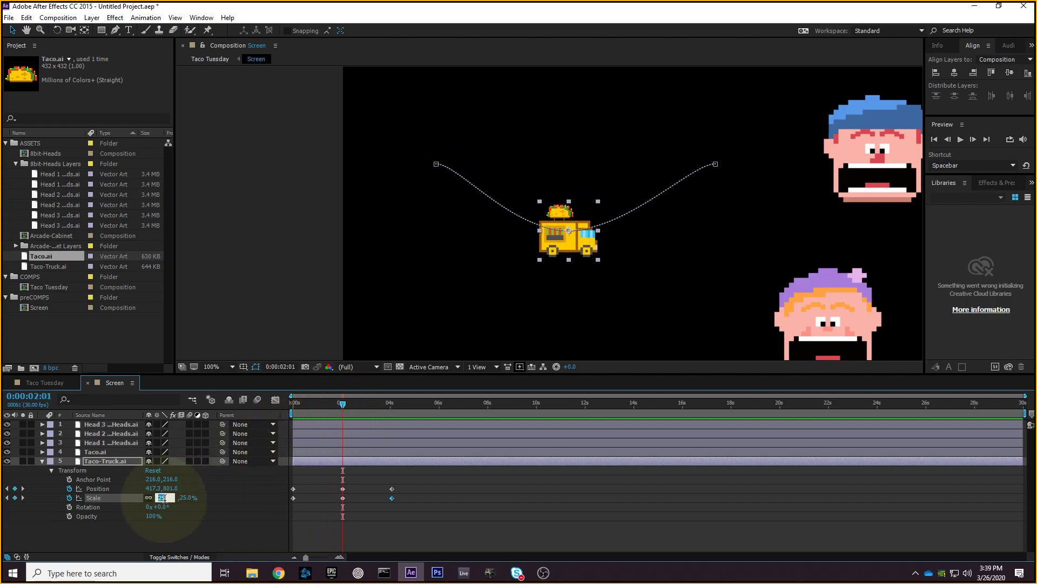
pyautogui.write('10')
pyautogui.press('Return')
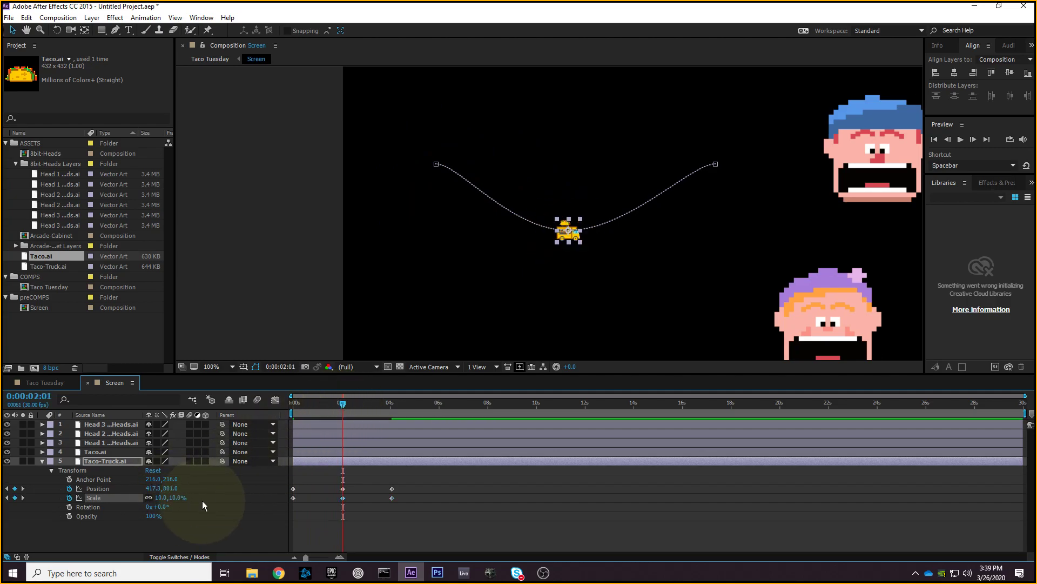
pyautogui.moveTo(343, 406); pyautogui.dragTo(279, 404)
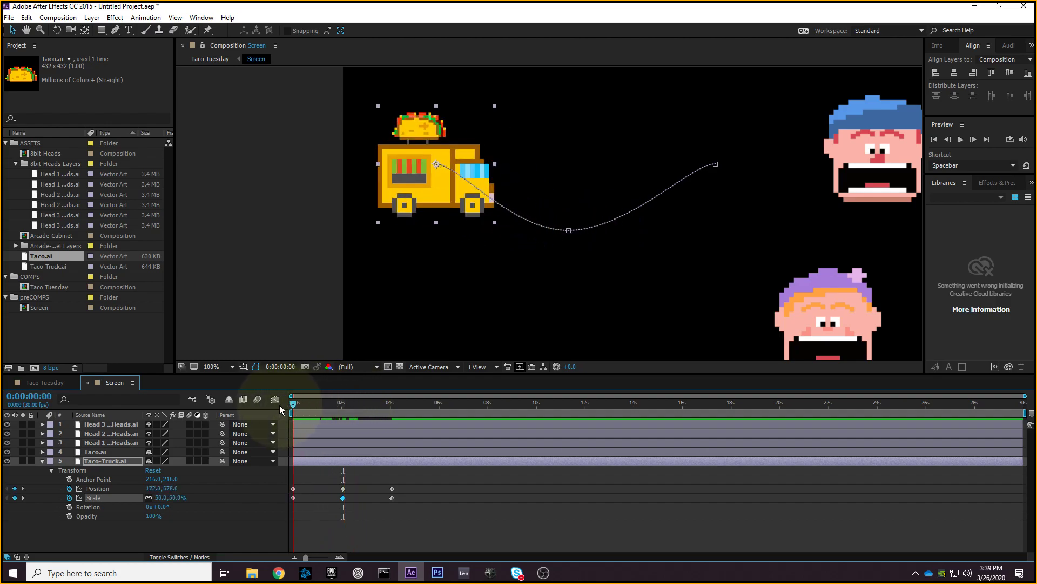
# - Preview the truck's position and scale animation, and return the current time to the start
pyautogui.press('space')
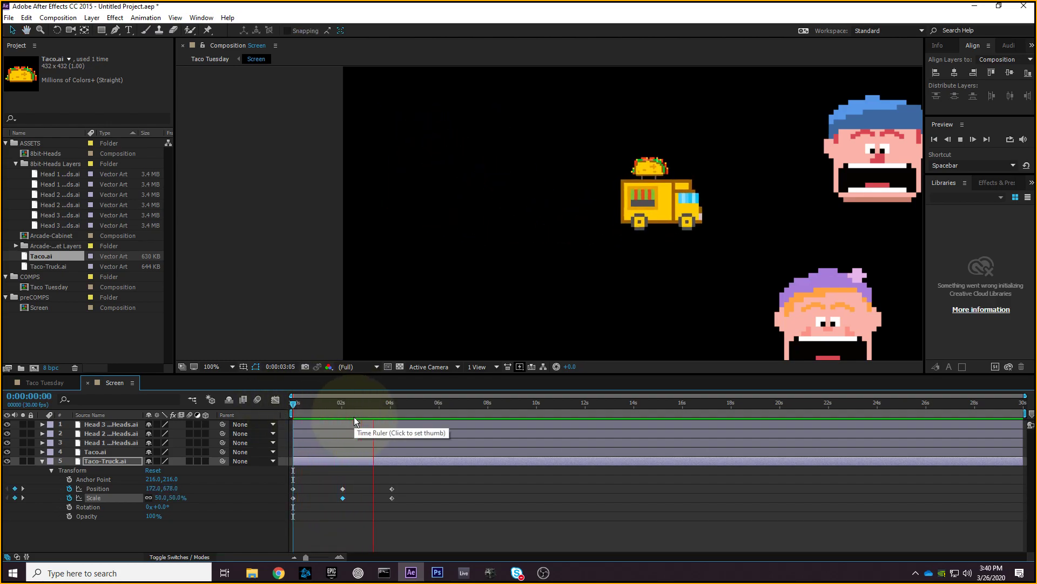
pyautogui.press('space')
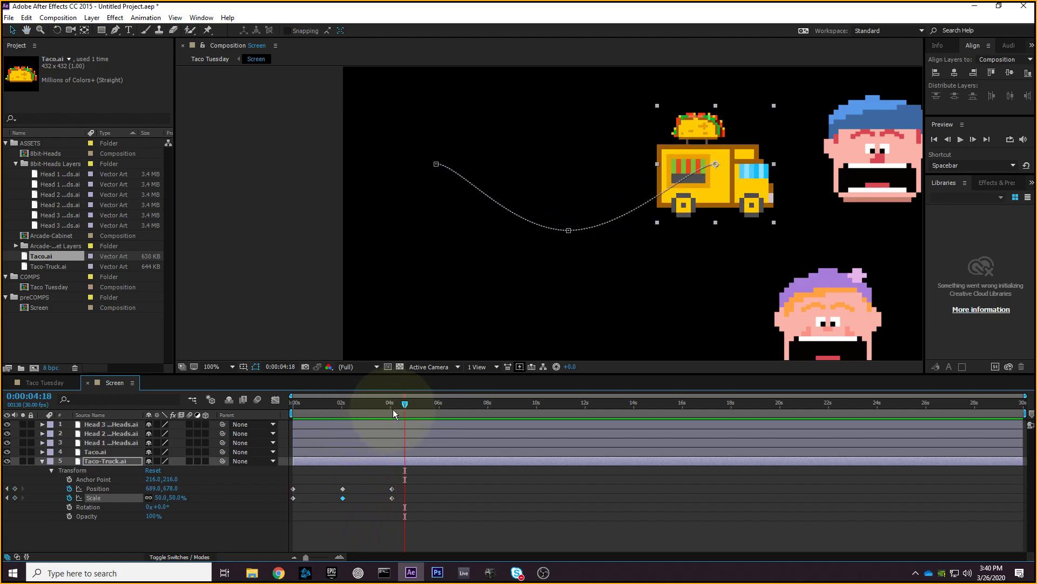
pyautogui.click(294, 410)
pyautogui.moveTo(294, 410)
pyautogui.mouseDown()
pyautogui.moveTo(346, 411)
pyautogui.moveTo(281, 410)
pyautogui.mouseUp()
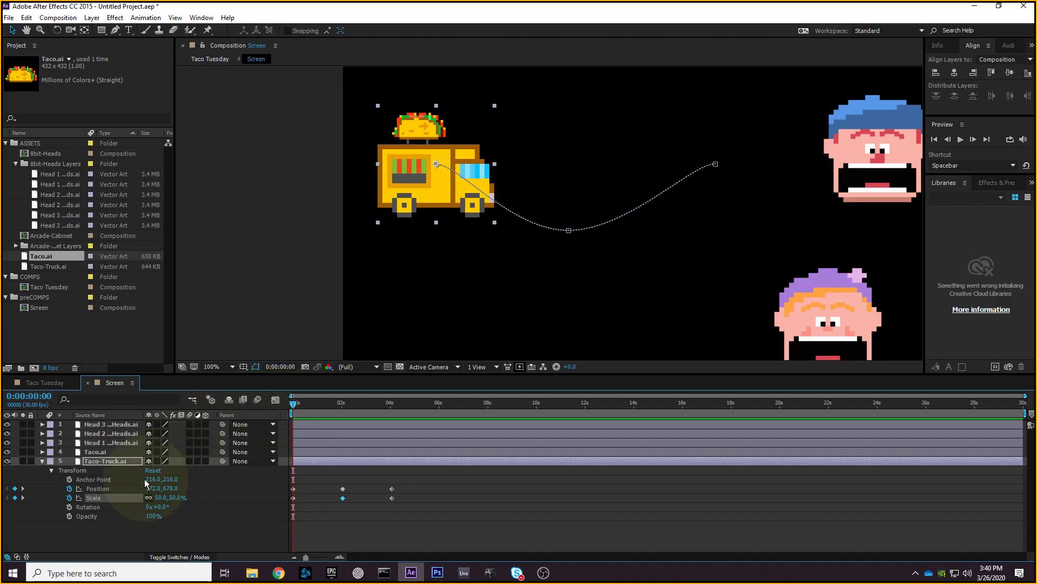
# - Keyframe the truck's Rotation at 0 revolutions at the start, -1 revolution at 0:00:02:02 and 0 revolutions at 0:00:04:02
pyautogui.click(95, 508)
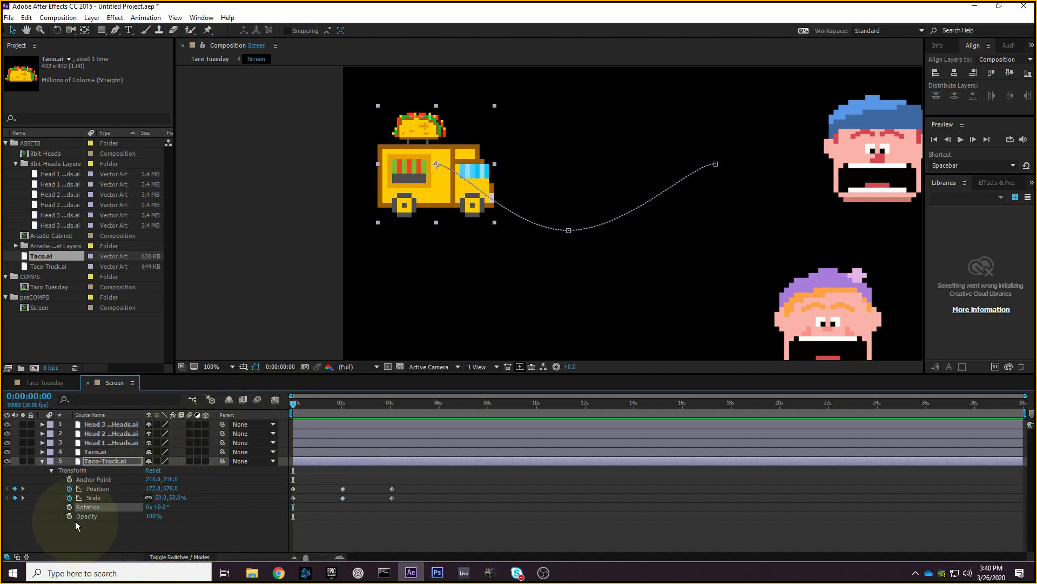
pyautogui.click(69, 506)
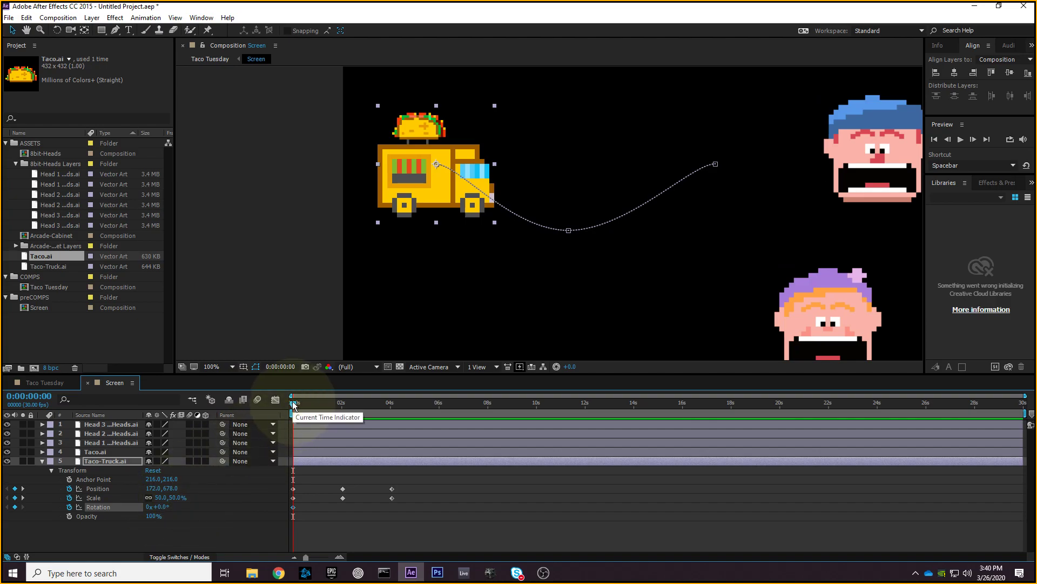
pyautogui.moveTo(294, 405); pyautogui.dragTo(345, 405)
pyautogui.click(157, 507)
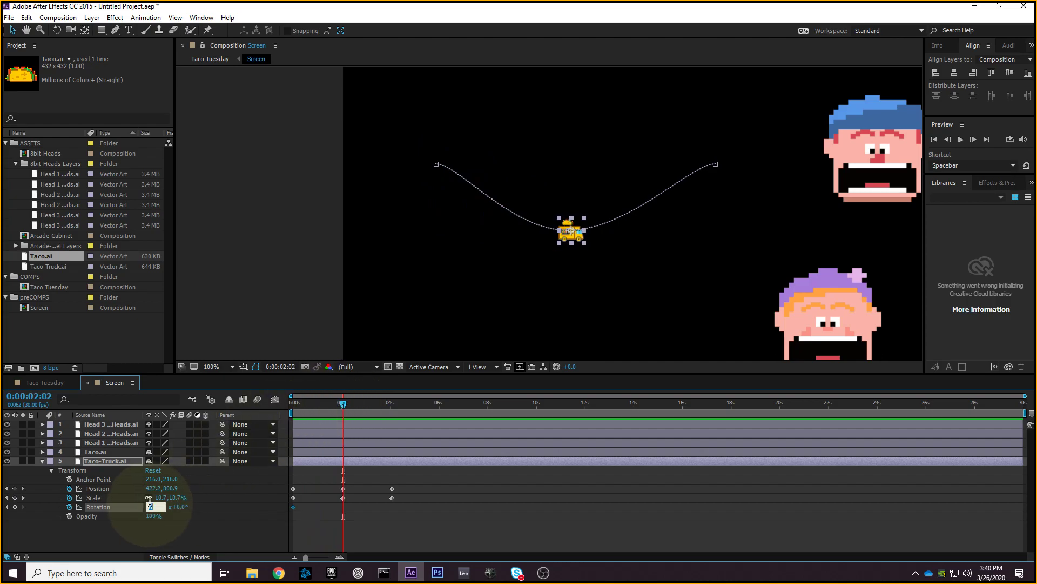
pyautogui.press('Return')
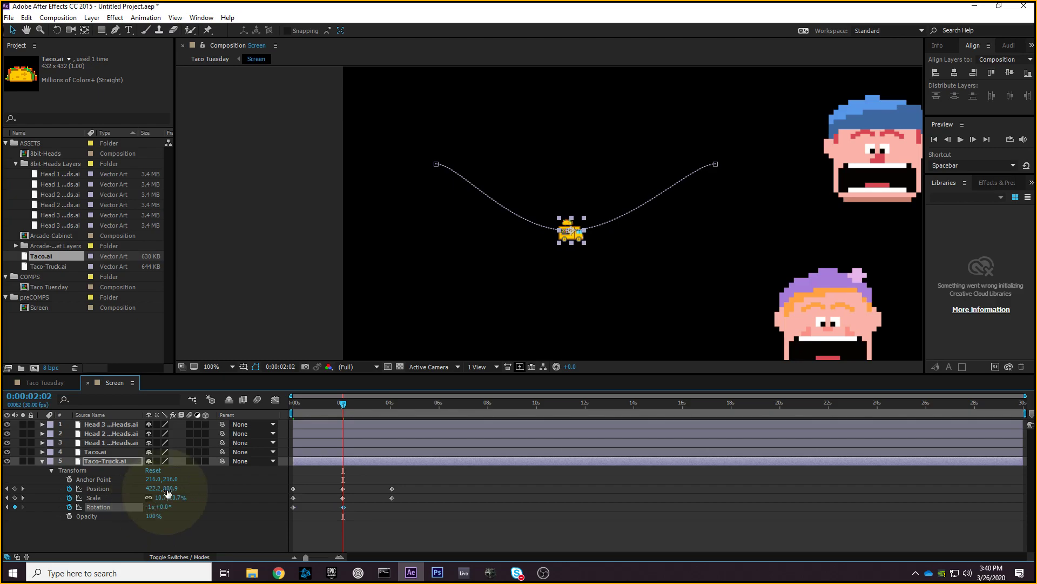
pyautogui.moveTo(343, 403); pyautogui.dragTo(393, 405)
pyautogui.click(154, 507)
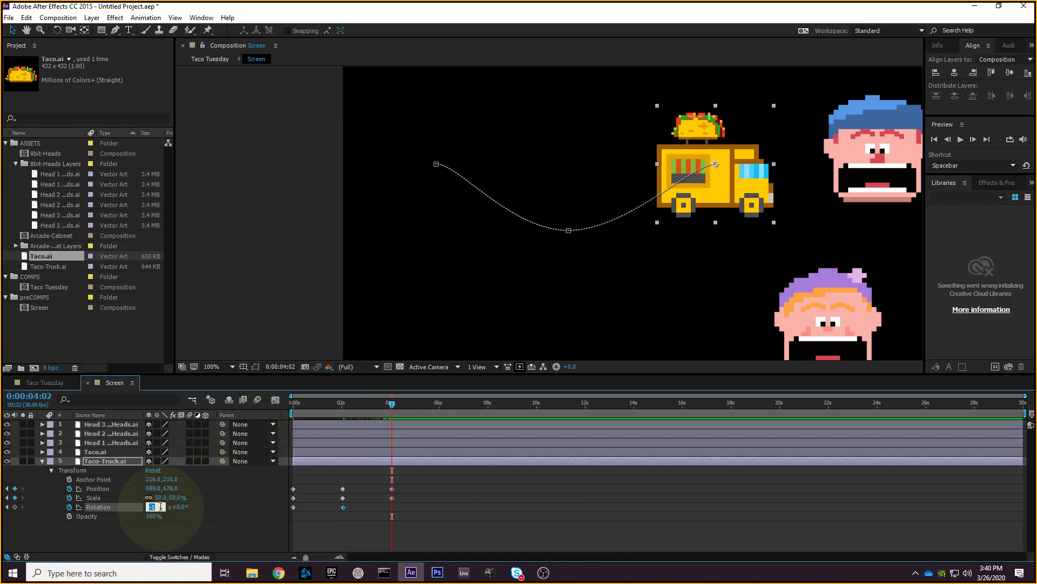
pyautogui.press('Return')
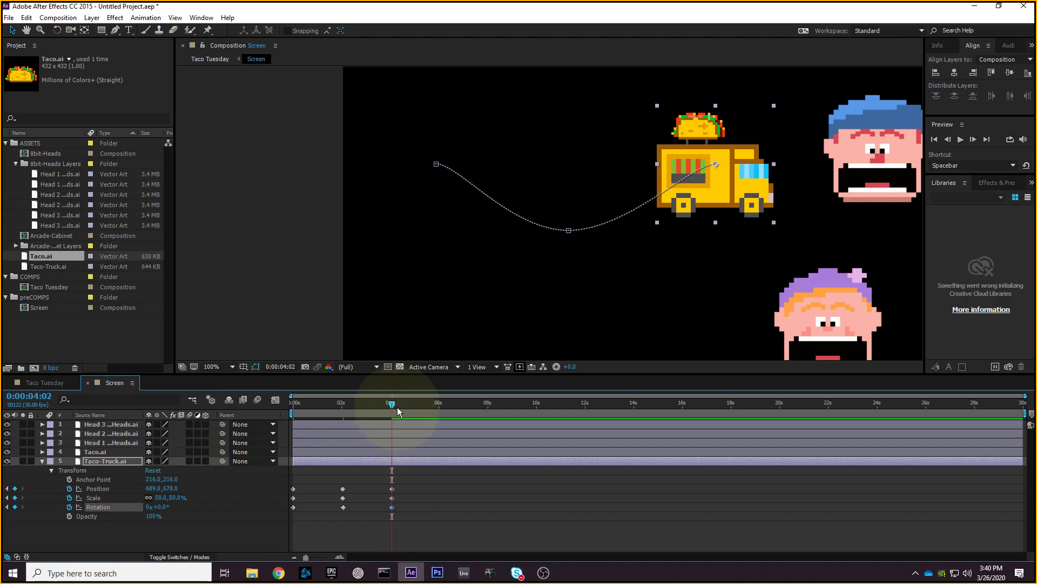
# - Preview the truck's spin from the start, and scrub between the keyframes to check how its rotation changes
pyautogui.moveTo(393, 406); pyautogui.dragTo(284, 407)
pyautogui.press('space')
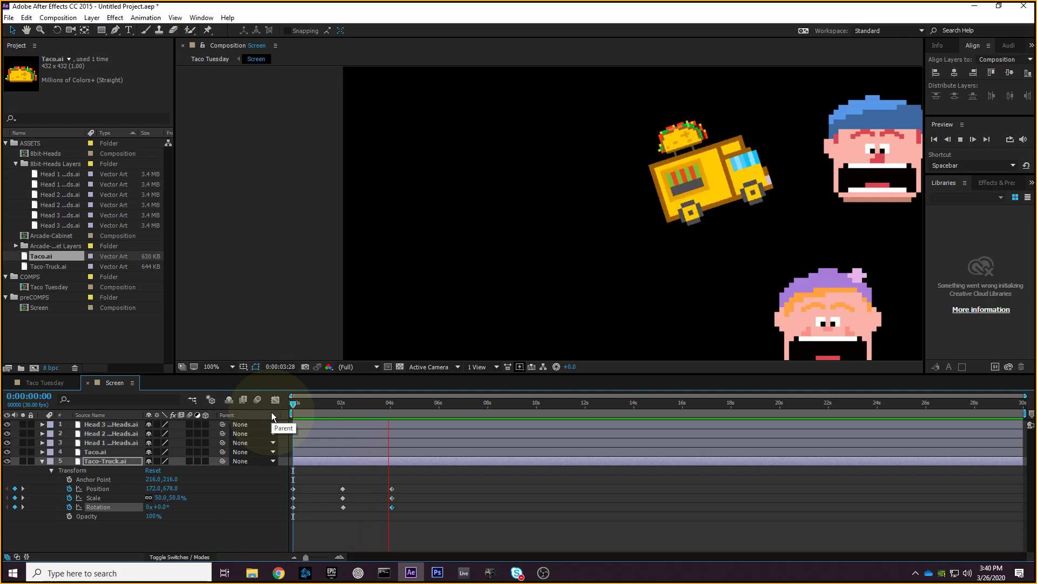
pyautogui.press('space')
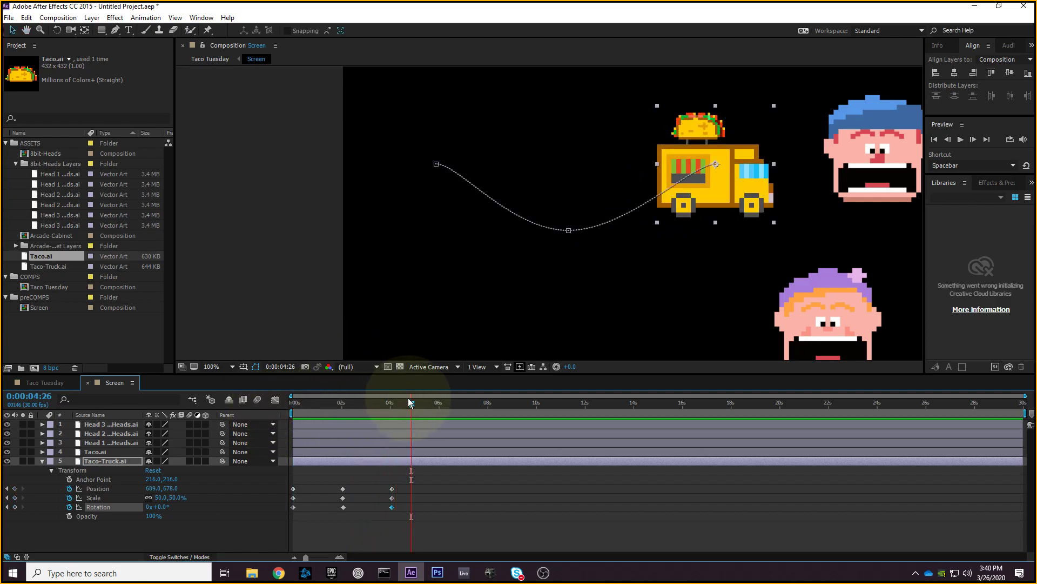
pyautogui.moveTo(413, 404); pyautogui.dragTo(248, 414)
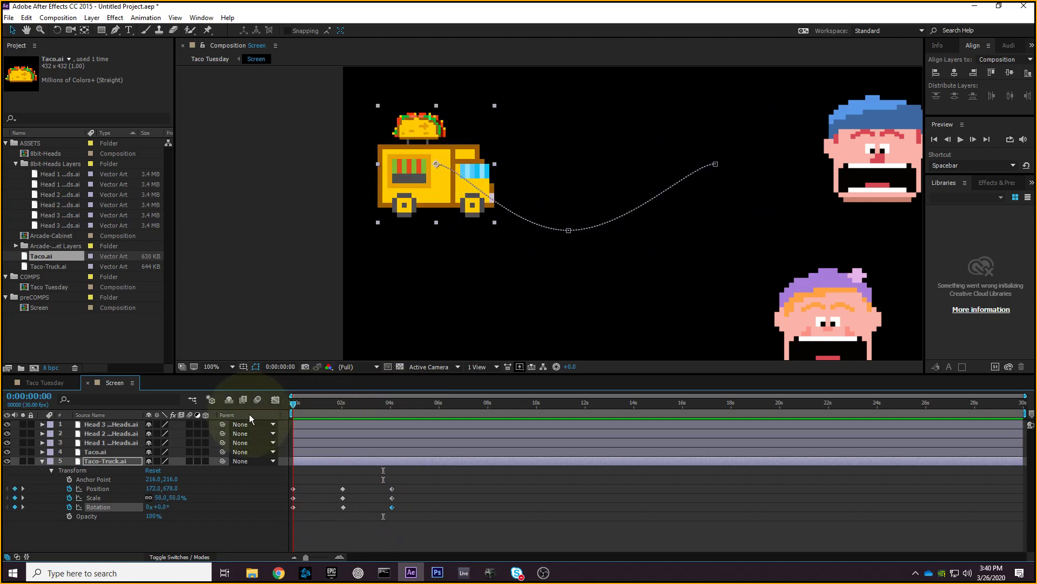
pyautogui.moveTo(293, 402); pyautogui.dragTo(320, 437)
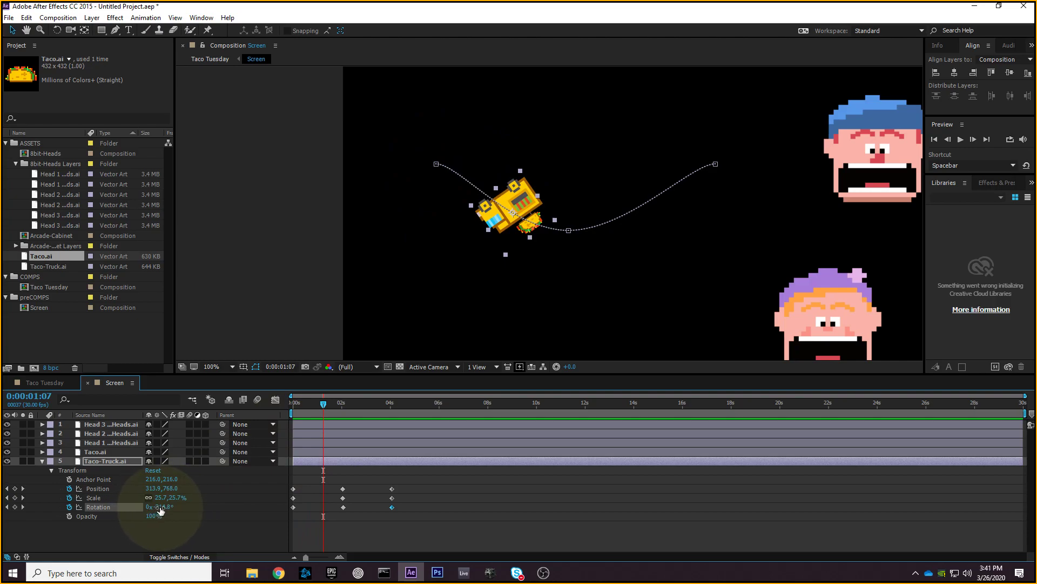
pyautogui.moveTo(325, 404); pyautogui.dragTo(338, 403)
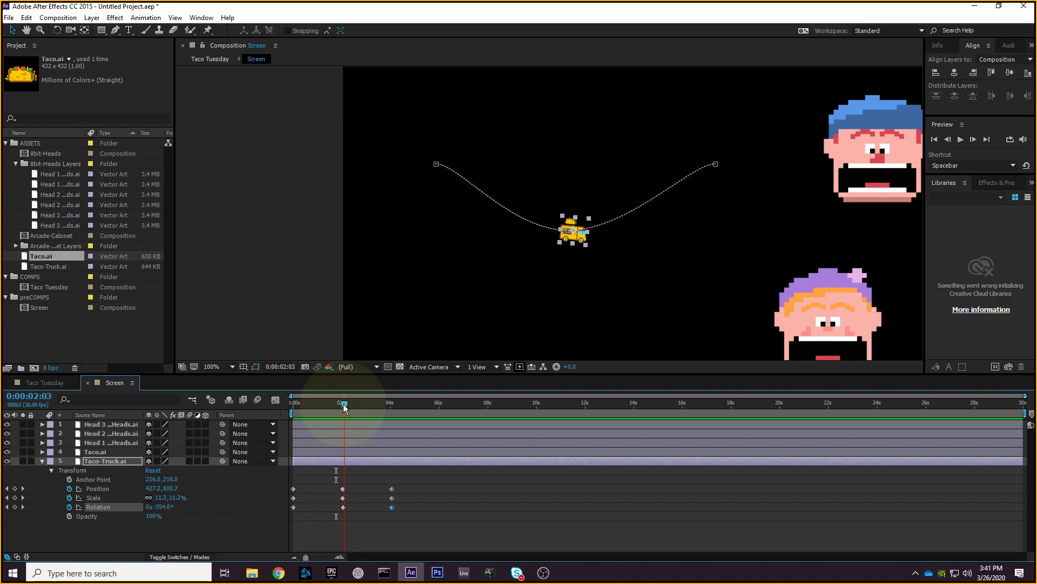
pyautogui.moveTo(346, 403); pyautogui.dragTo(361, 403)
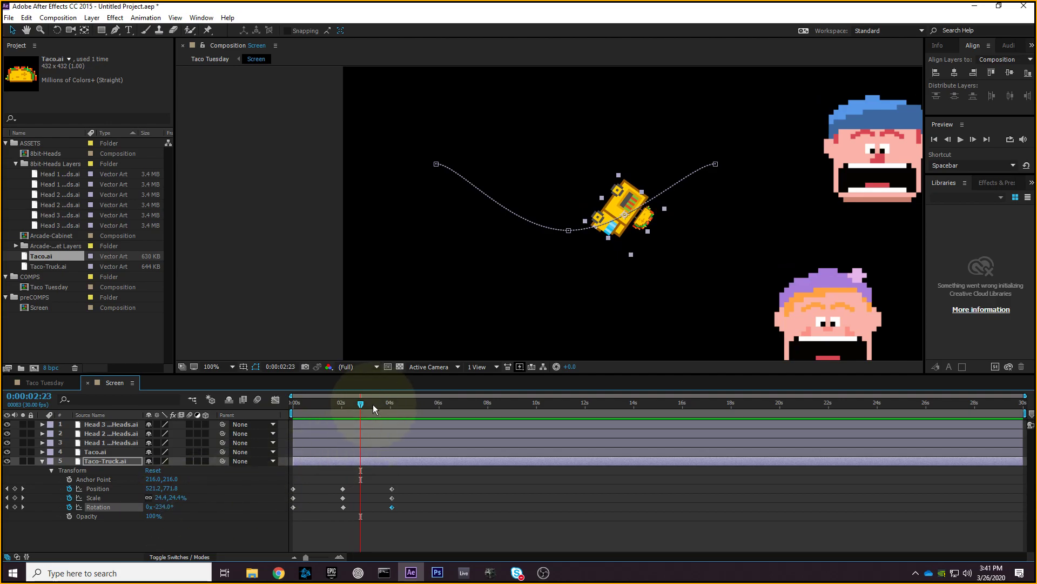
# - Keyframe the truck's Opacity at 100% at the start, 20% at 0:00:02:02 and 100% at 0:00:04:02
pyautogui.moveTo(360, 404); pyautogui.dragTo(264, 407)
pyautogui.click(89, 515)
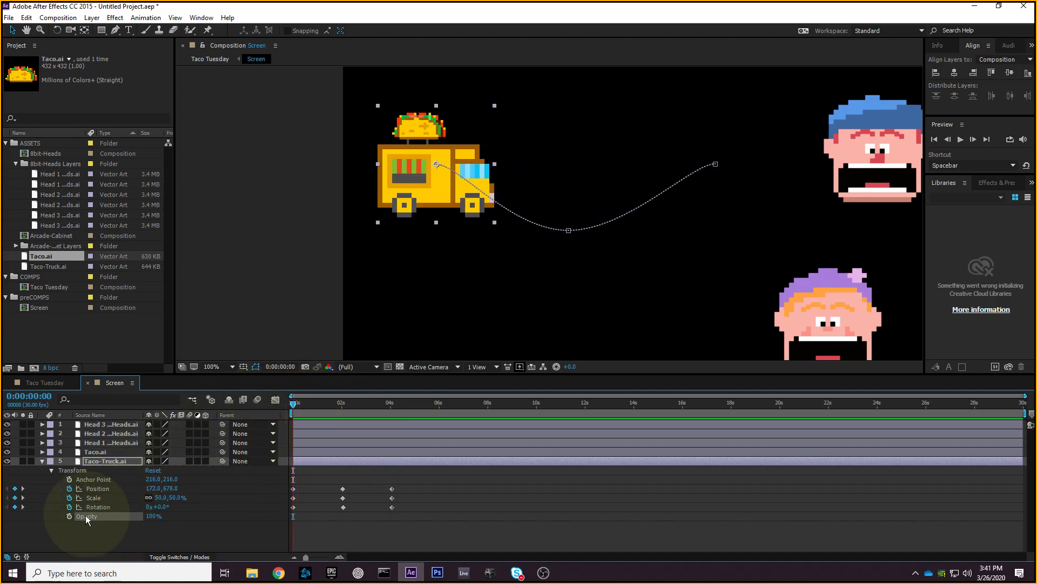
pyautogui.click(69, 516)
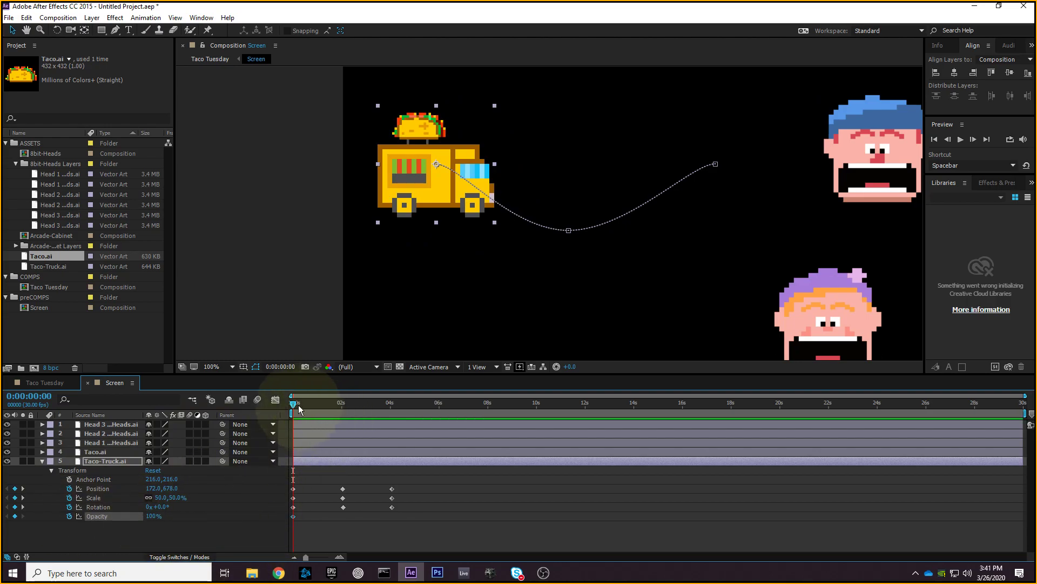
pyautogui.moveTo(301, 407); pyautogui.dragTo(342, 410)
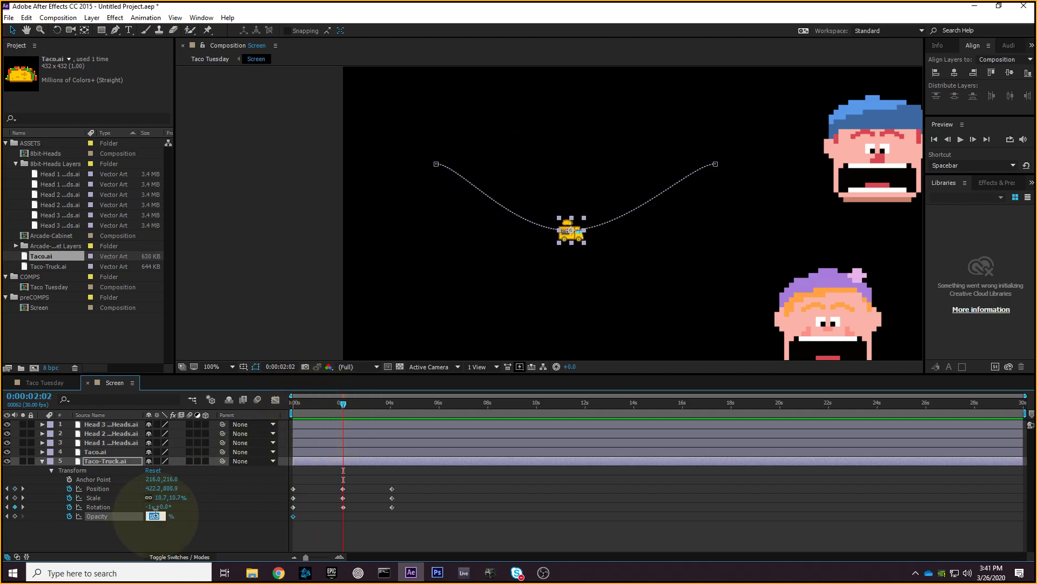
pyautogui.press('Return')
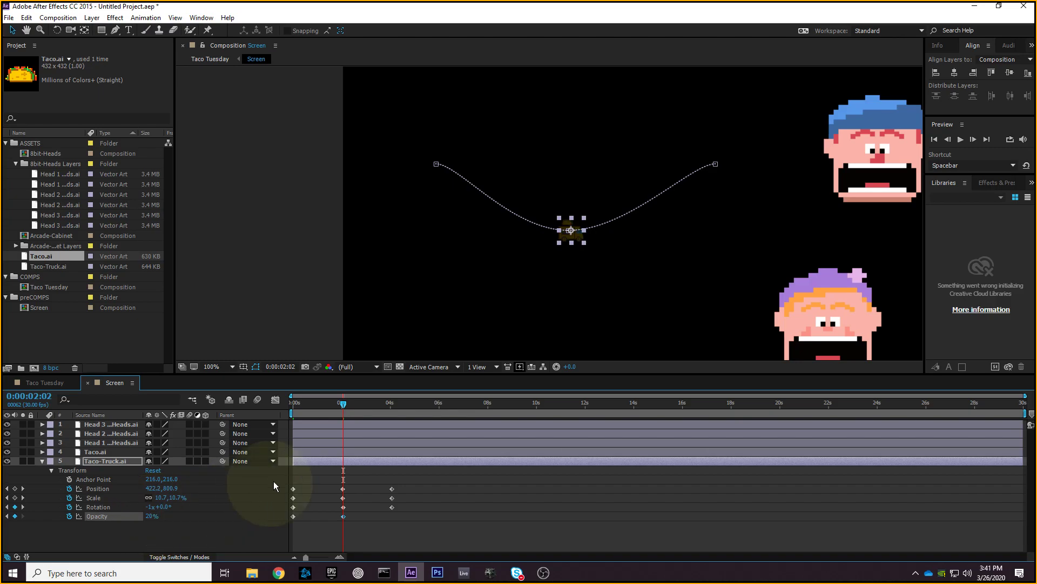
pyautogui.moveTo(344, 403); pyautogui.dragTo(393, 408)
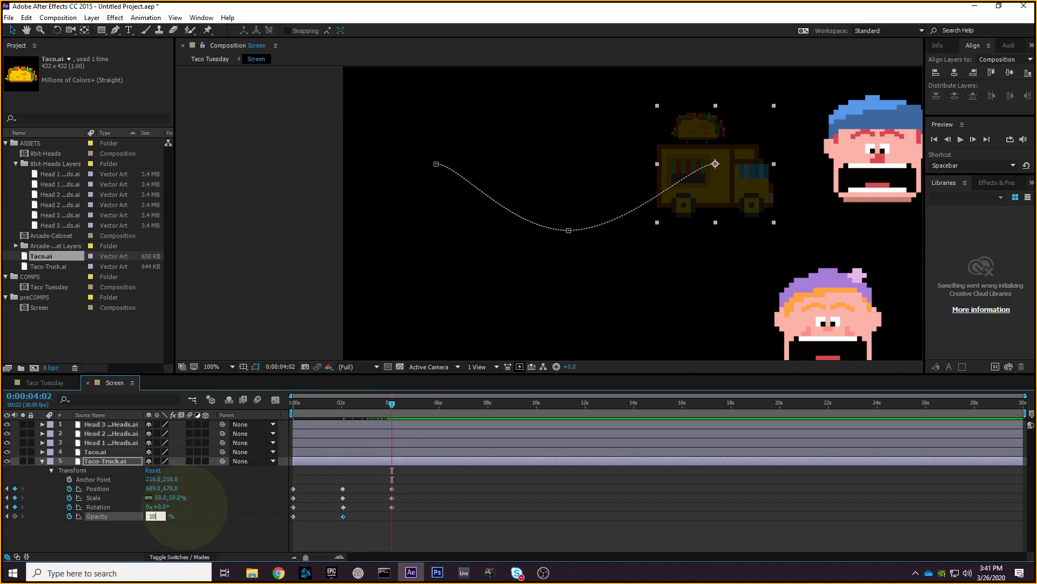
pyautogui.press('Return')
# - Preview the truck's fade with its other animated properties, and scrub across the keyframes to check the combined motion
pyautogui.moveTo(392, 403); pyautogui.dragTo(273, 402)
pyautogui.press('space')
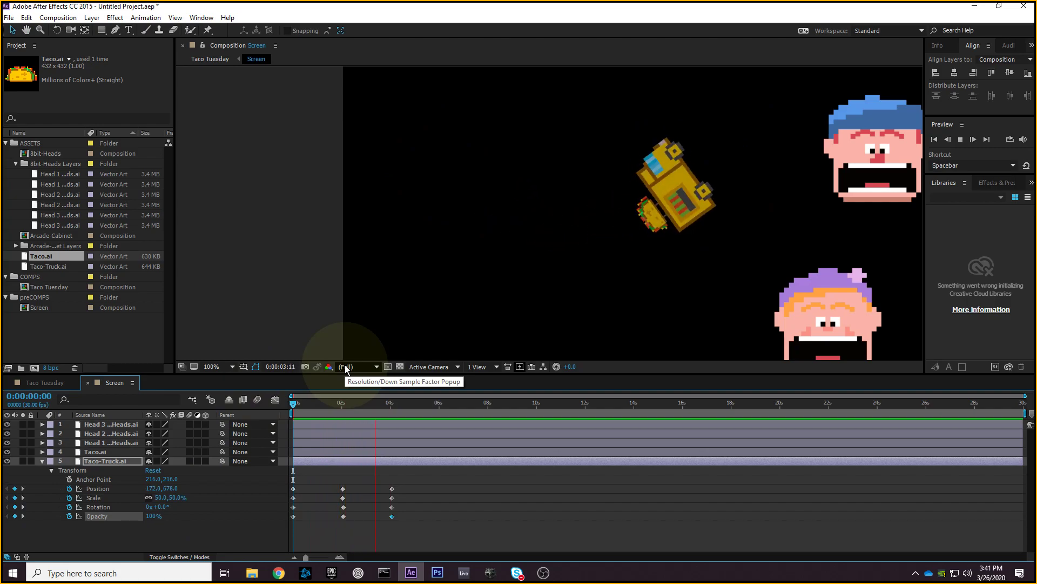
pyautogui.press('space')
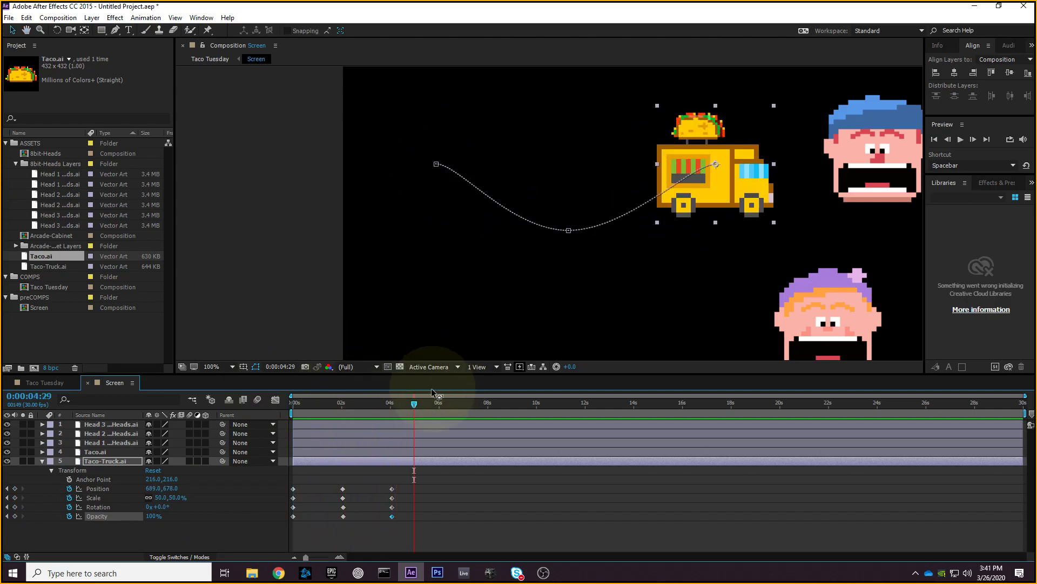
pyautogui.moveTo(417, 403); pyautogui.dragTo(301, 413)
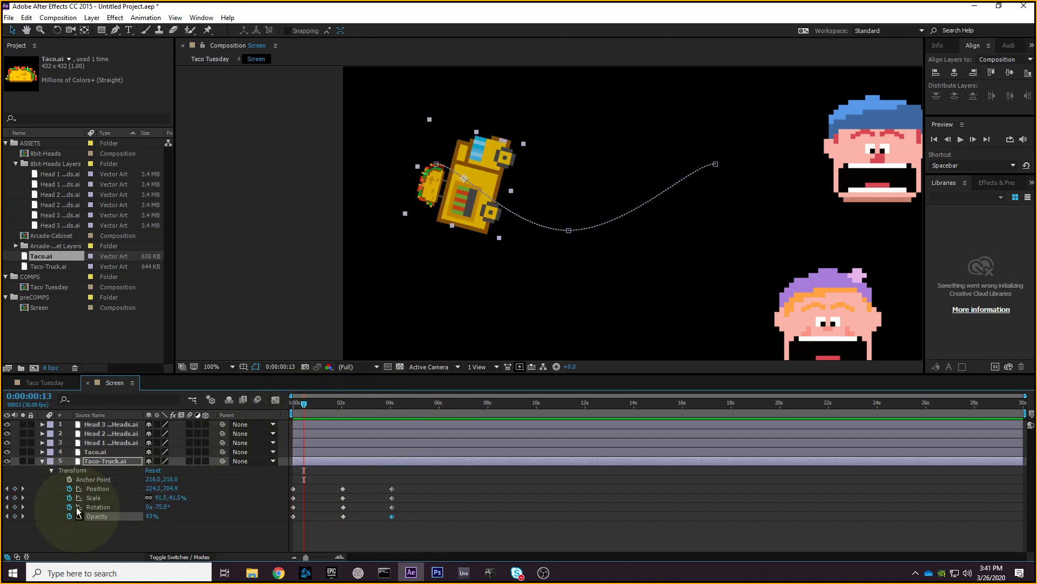
pyautogui.moveTo(300, 411); pyautogui.dragTo(339, 406)
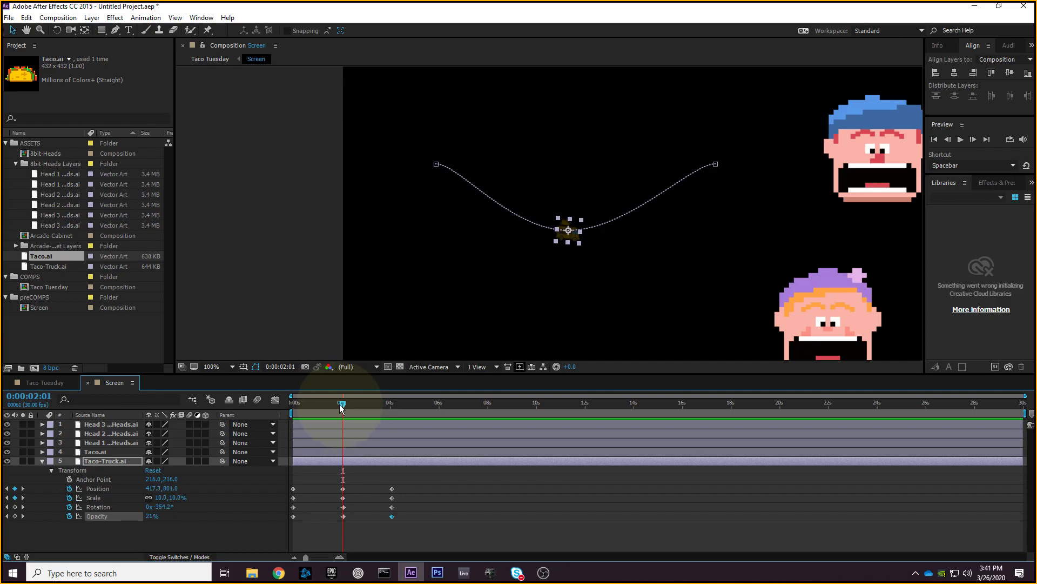
pyautogui.moveTo(341, 407); pyautogui.dragTo(238, 400)
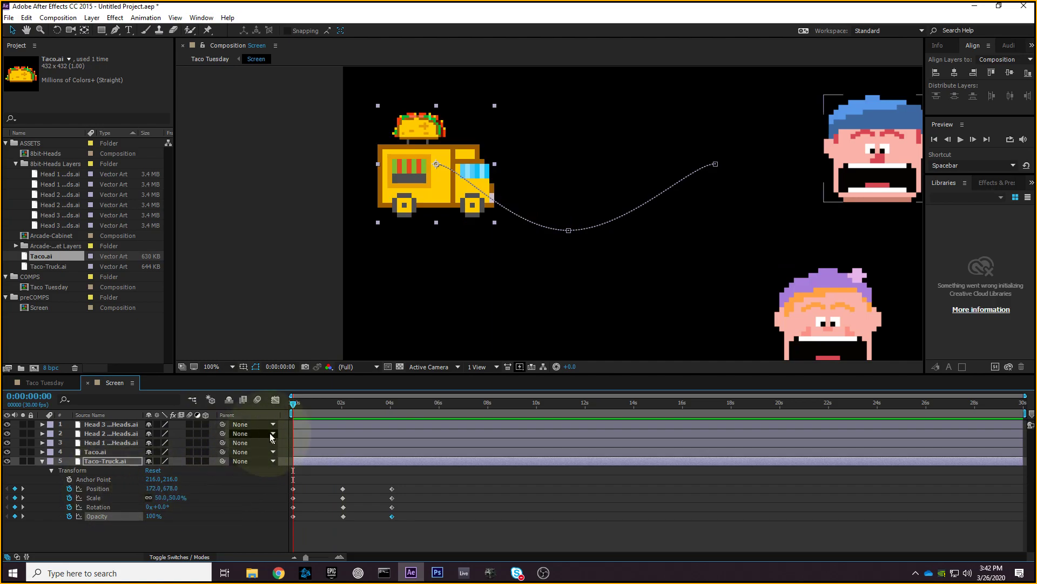
pyautogui.moveTo(294, 404); pyautogui.dragTo(393, 408)
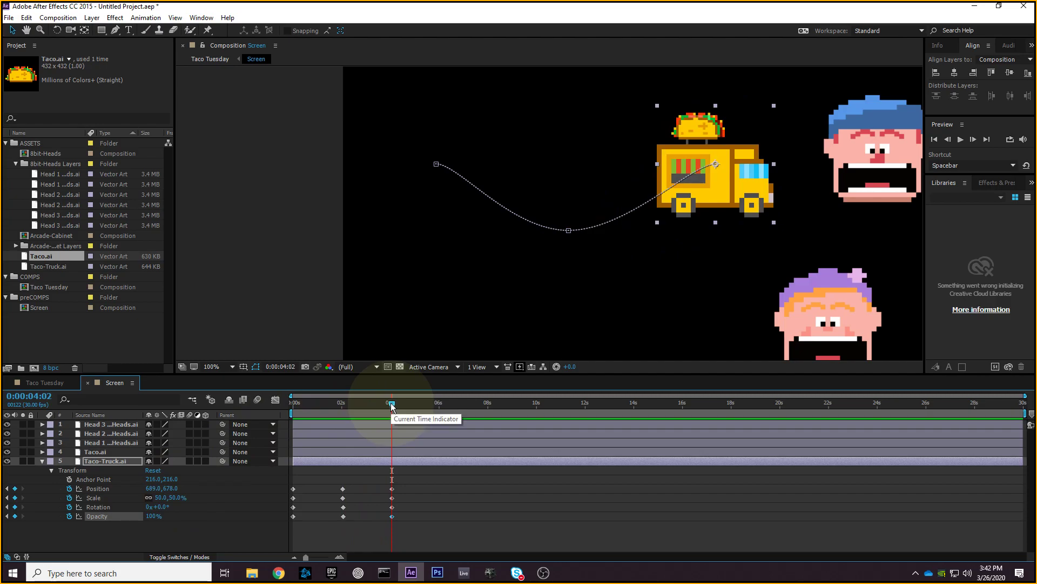
pyautogui.moveTo(391, 403); pyautogui.dragTo(286, 402)
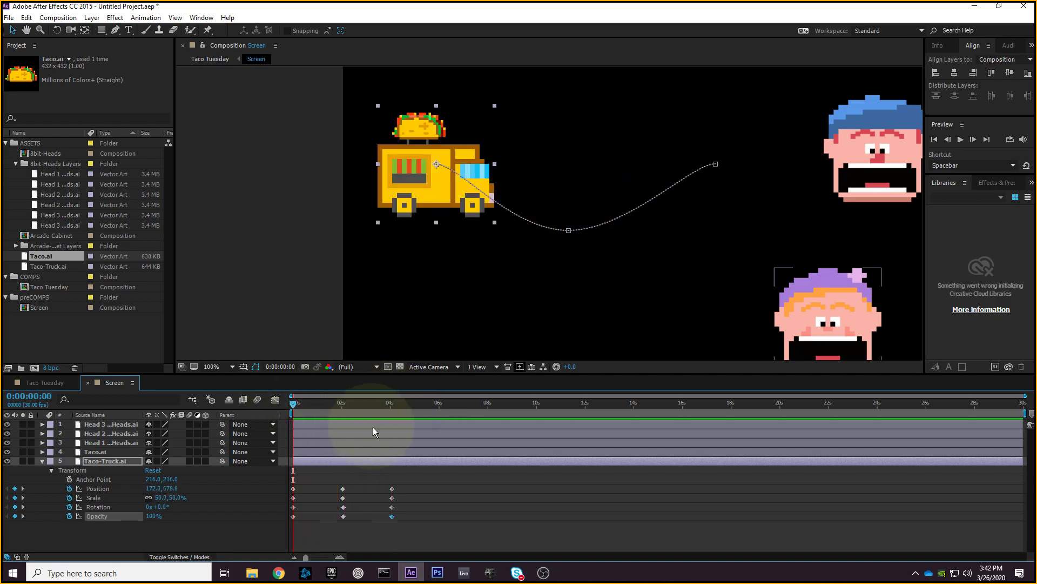
pyautogui.press('space')
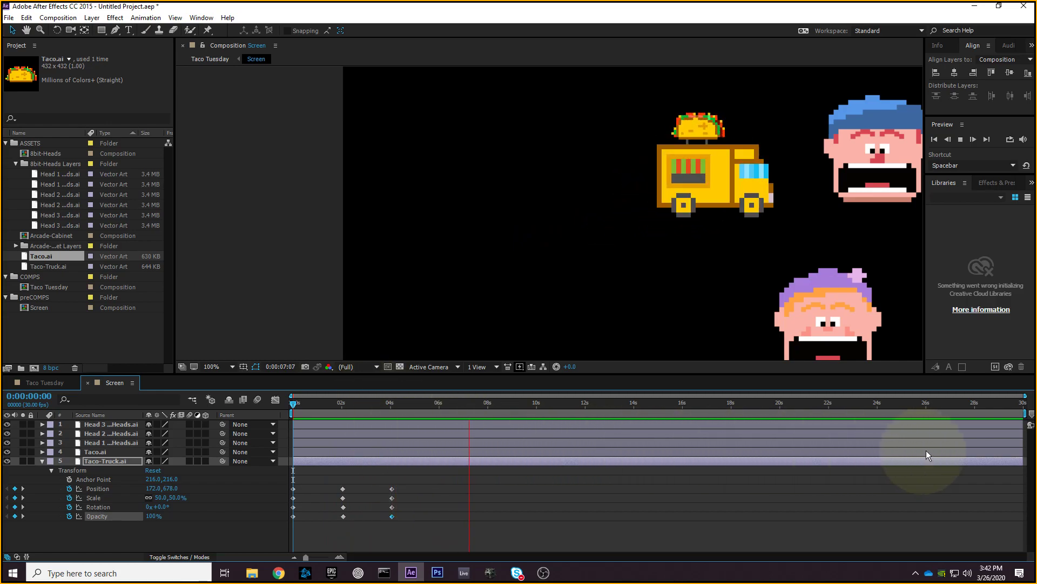
pyautogui.press('space')
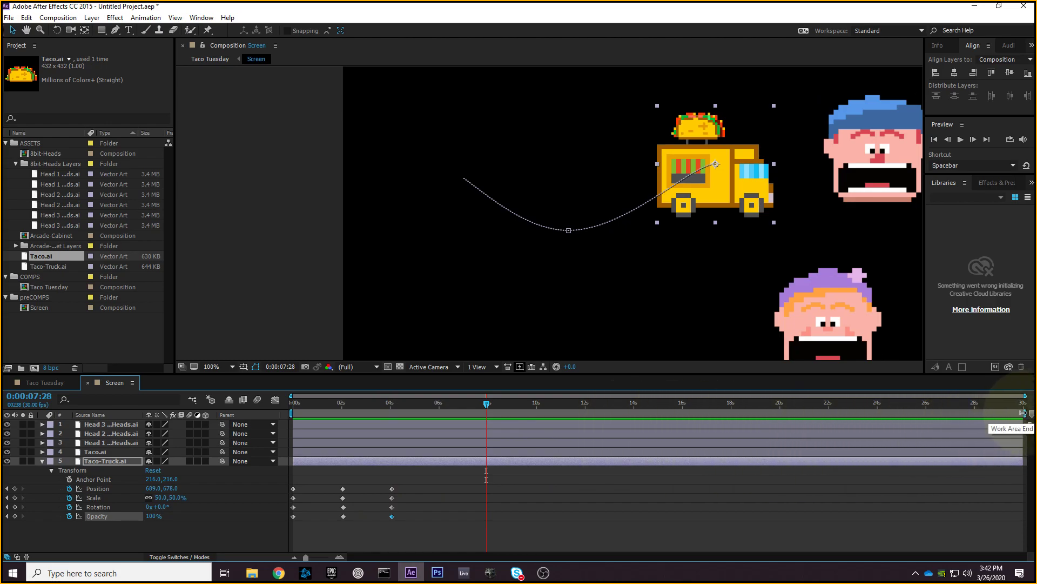
# - Shorten the work area to end at about 5 seconds, and preview the truck animation within it
pyautogui.moveTo(1008, 413); pyautogui.dragTo(412, 427)
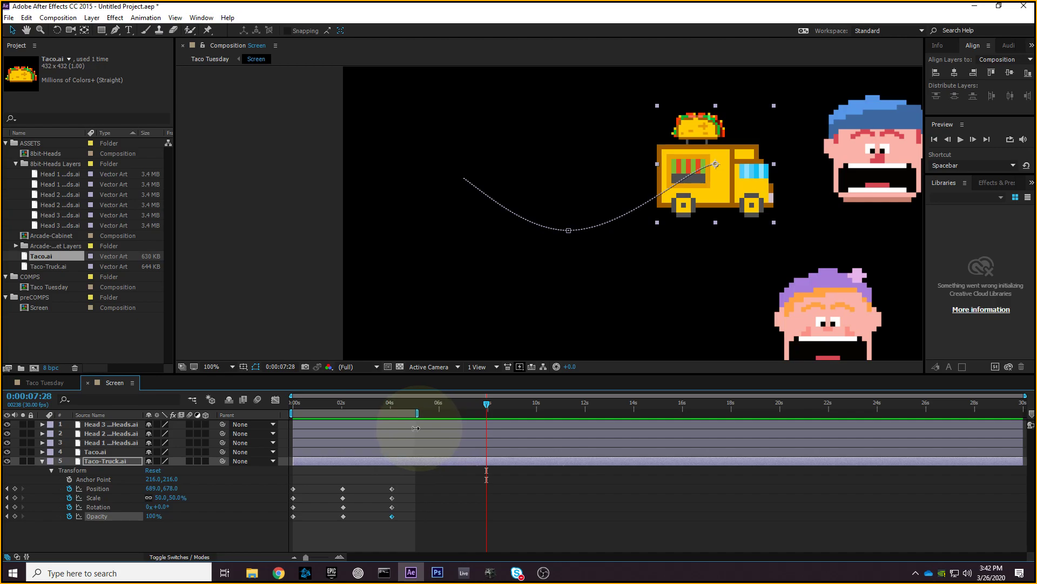
pyautogui.moveTo(487, 404); pyautogui.dragTo(298, 415)
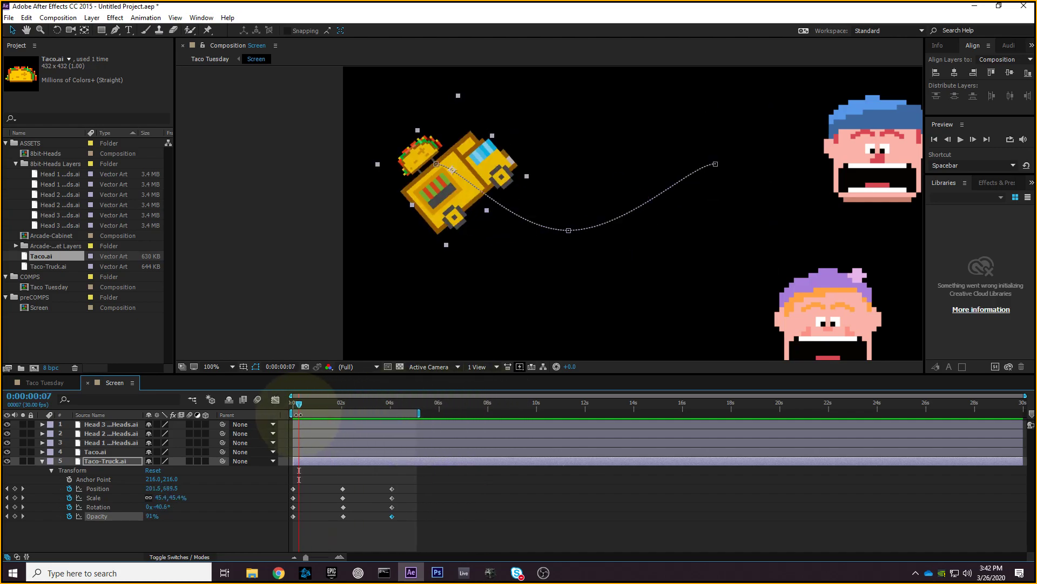
pyautogui.press('space')
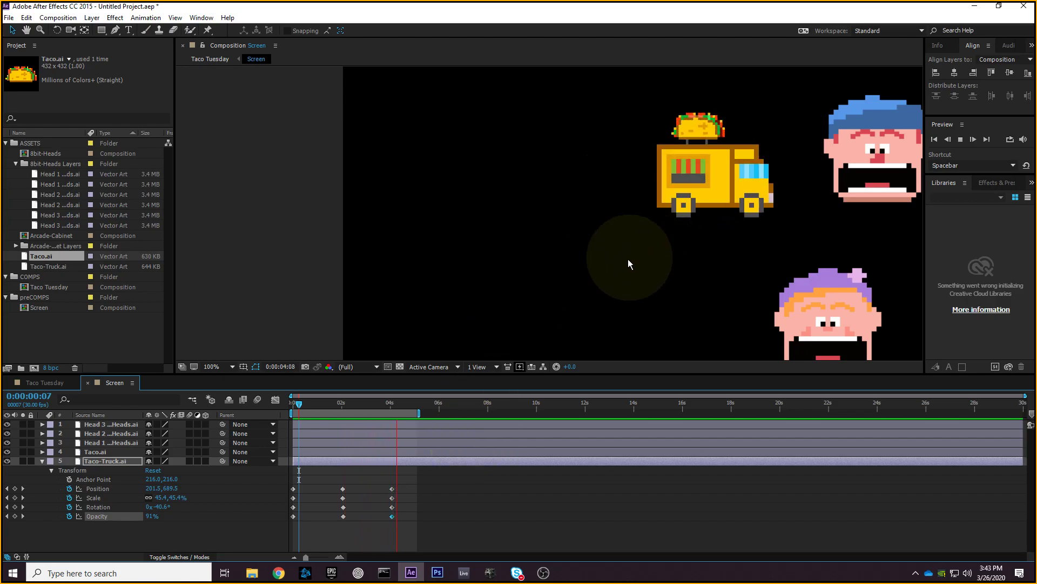
pyautogui.press('space')
pyautogui.press(',')
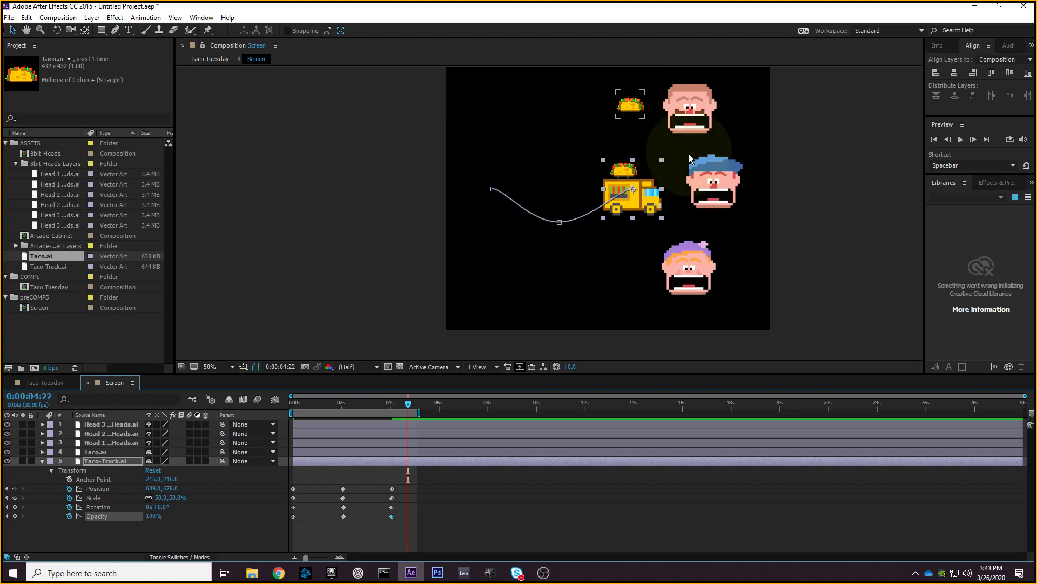
# - Switch to the desktop, play the finished Taco Tuesday.mp4 video, and pause it at the high-score table to examine the screen
pyautogui.click(1034, 574)
pyautogui.doubleClick(1002, 27)
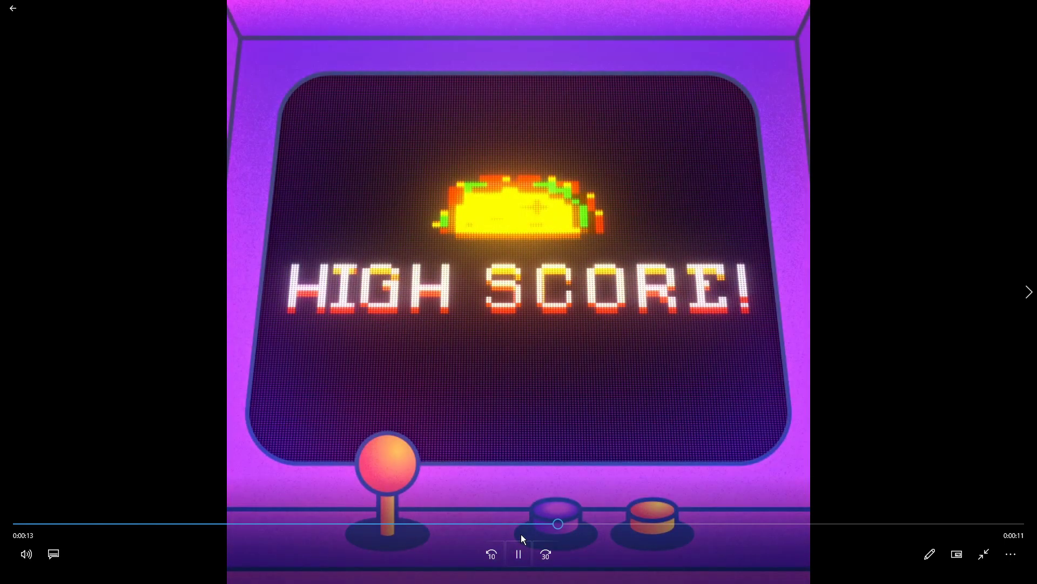
pyautogui.click(519, 549)
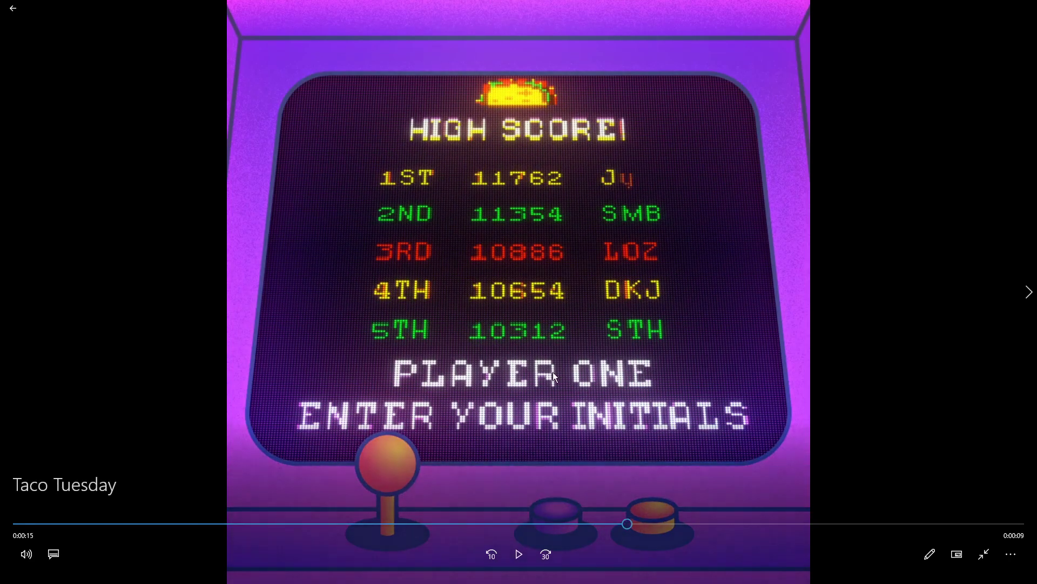
pyautogui.doubleClick(552, 371)
pyautogui.moveTo(517, 573)
pyautogui.click(523, 516)
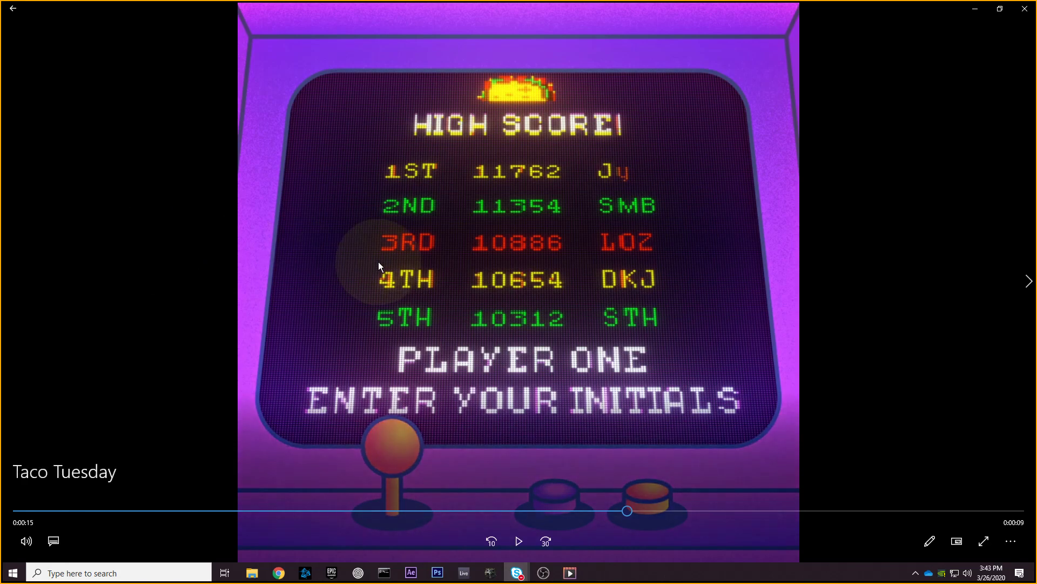
pyautogui.doubleClick(380, 265)
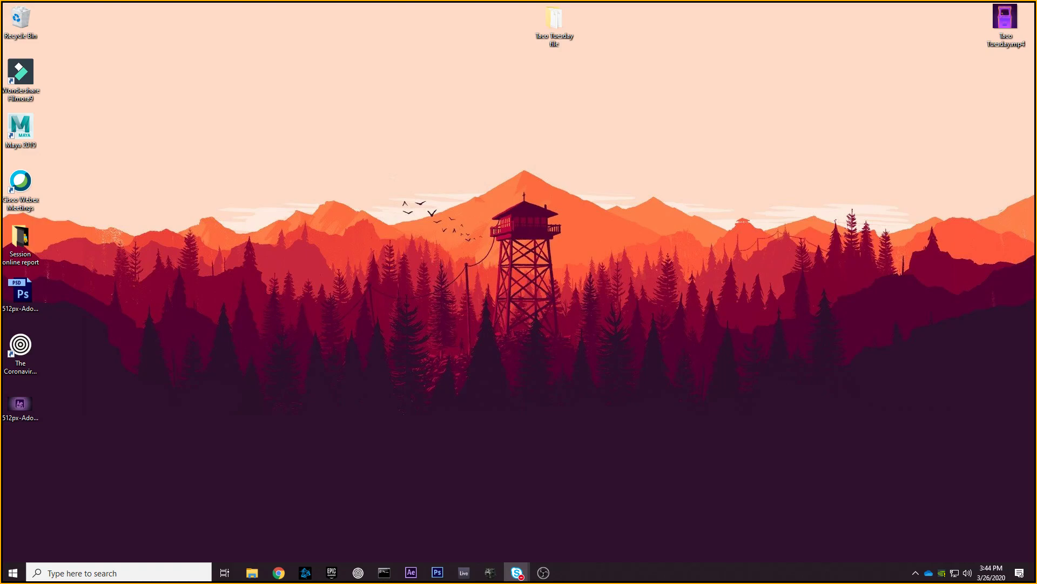
# - Switch back to After Effects and preview the truck animation over the shortened work area
pyautogui.click(411, 571)
pyautogui.press('space')
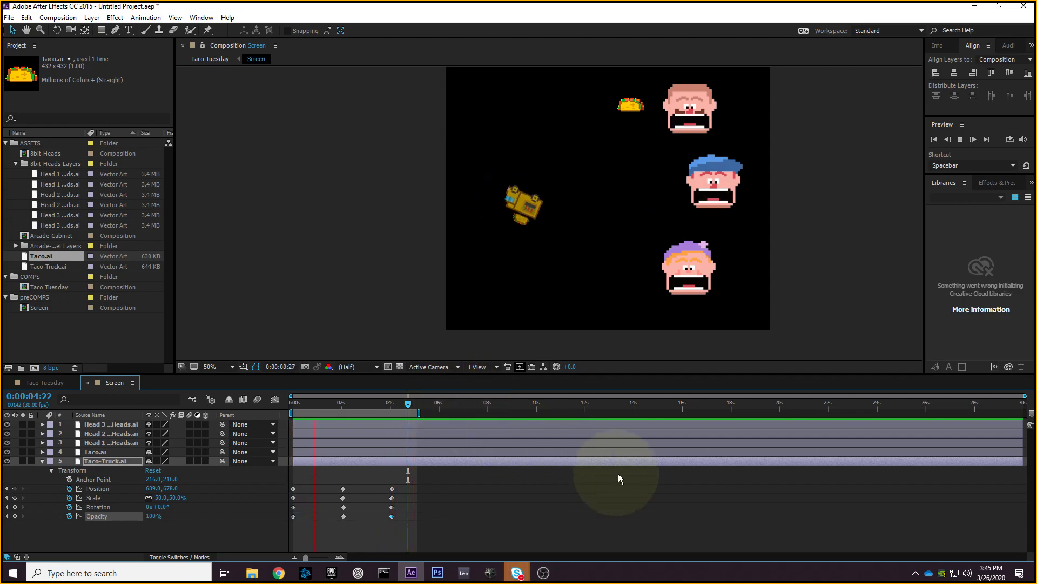
pyautogui.click(556, 569)
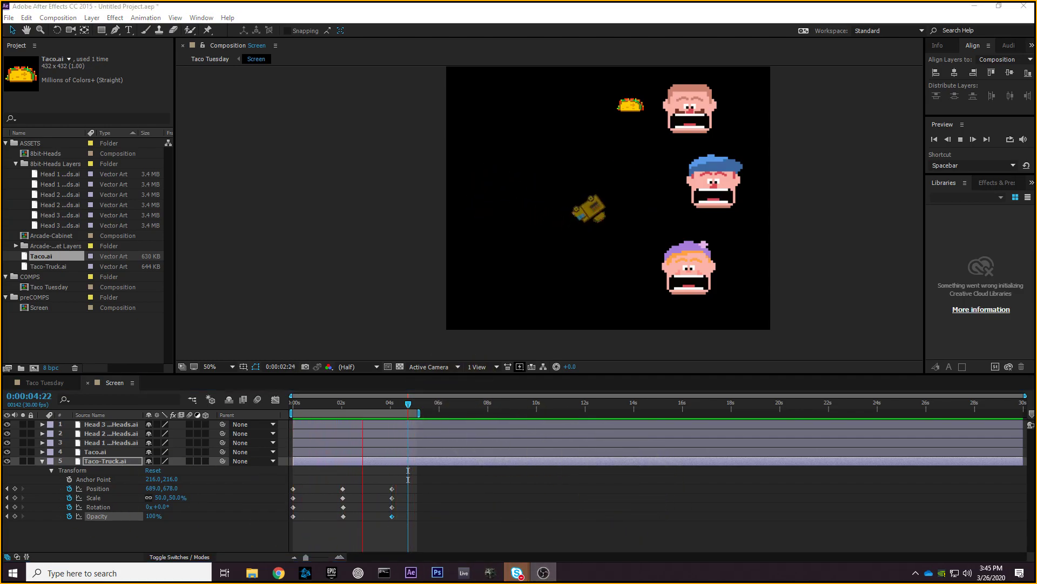